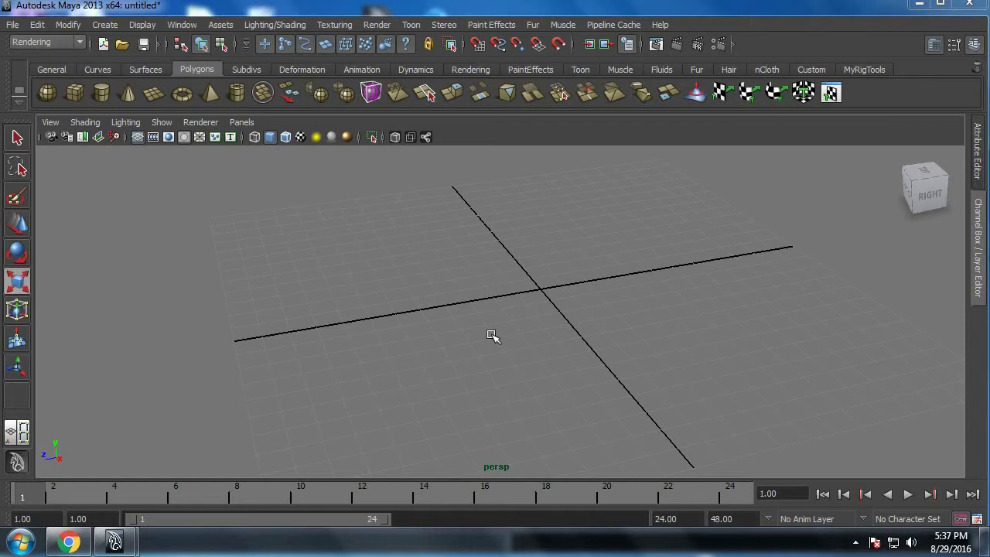
# Step: Switch to the Surfaces menu set and create a NURBS circle at the origin, scaled up uniformly beyond the grid
pyautogui.click(38, 43)
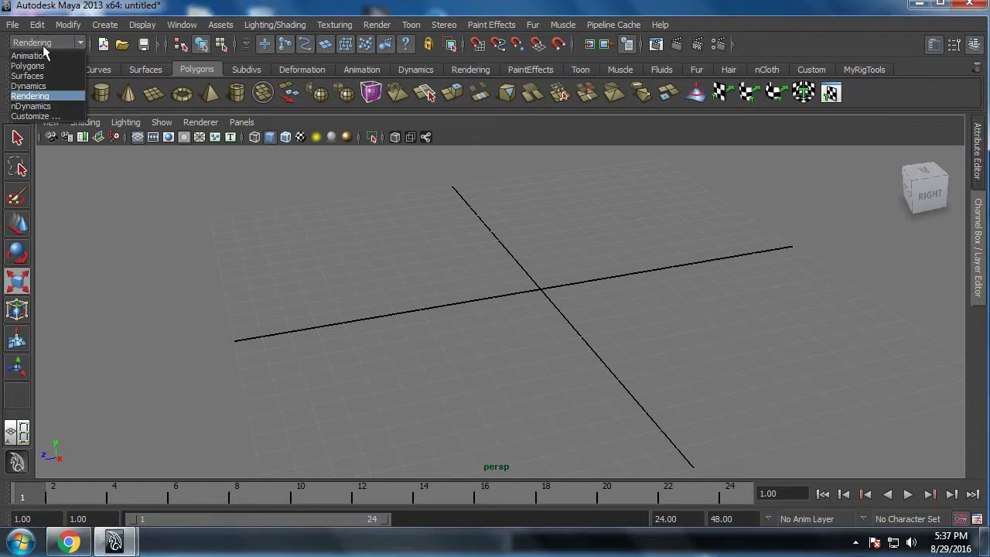
pyautogui.click(28, 76)
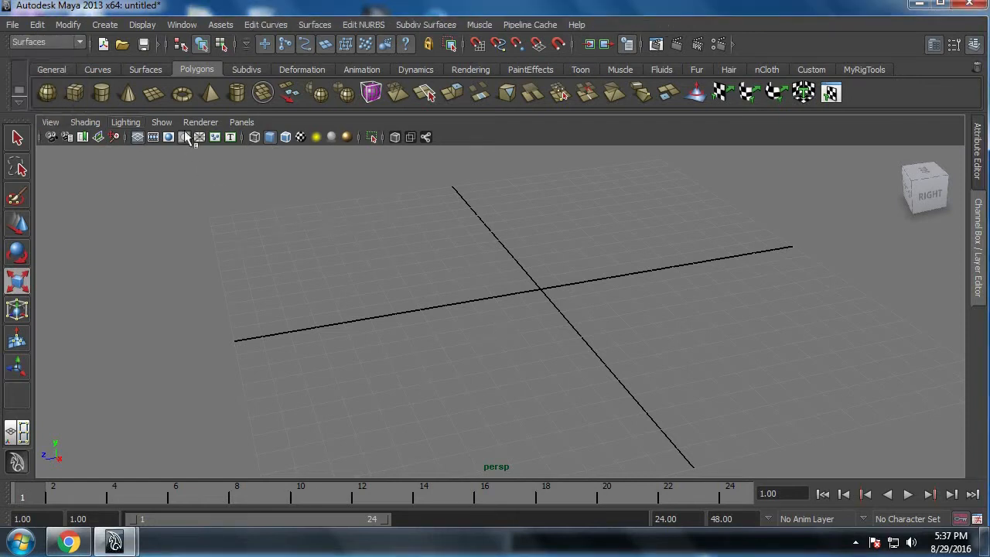
pyautogui.click(107, 70)
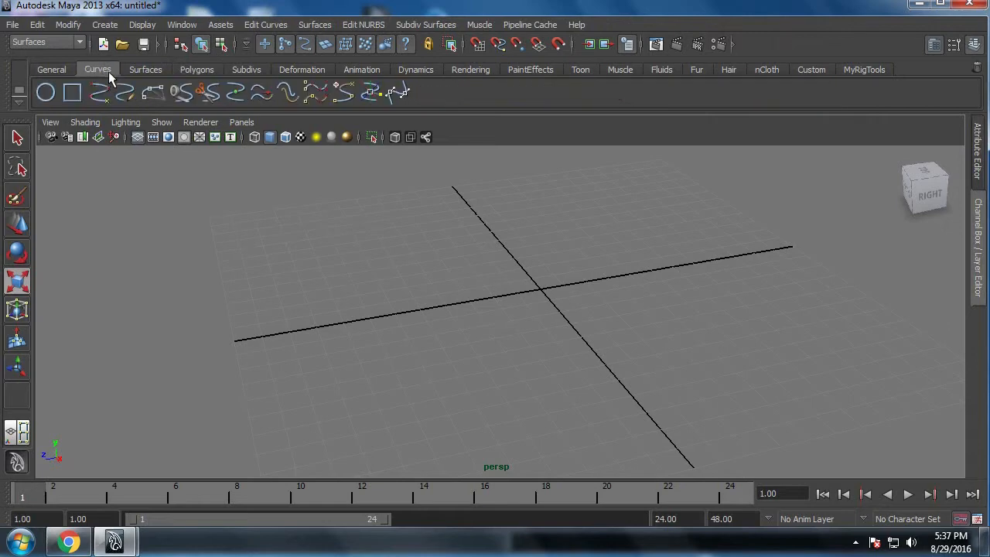
pyautogui.click(52, 99)
pyautogui.scroll(-5, 548, 298)
pyautogui.moveTo(570, 314); pyautogui.dragTo(720, 349, button='middle')
# Step: Create a second, slightly larger concentric NURBS circle and enlarge both circles together to scales of about 20.25 and 24.32
pyautogui.click(45, 93)
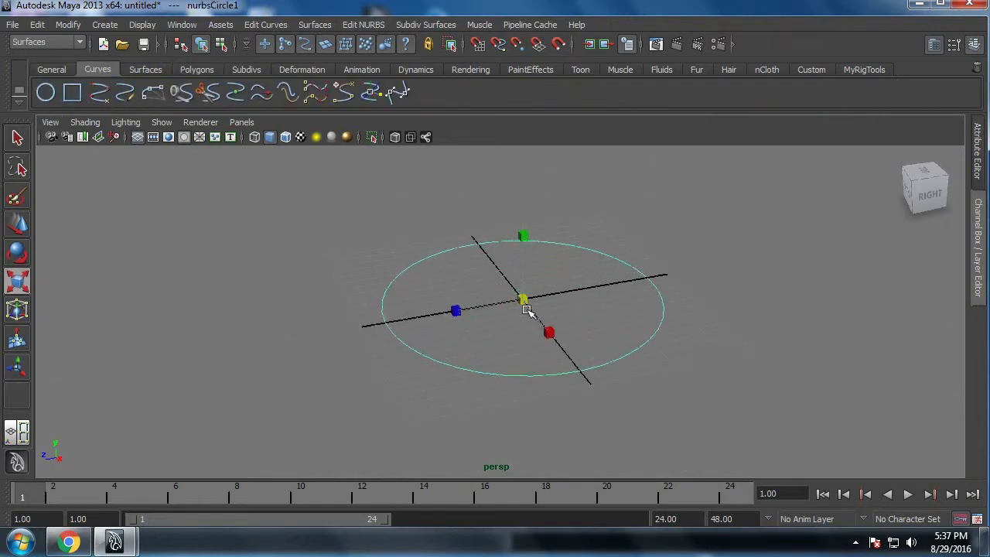
pyautogui.moveTo(526, 301); pyautogui.dragTo(766, 371, button='middle')
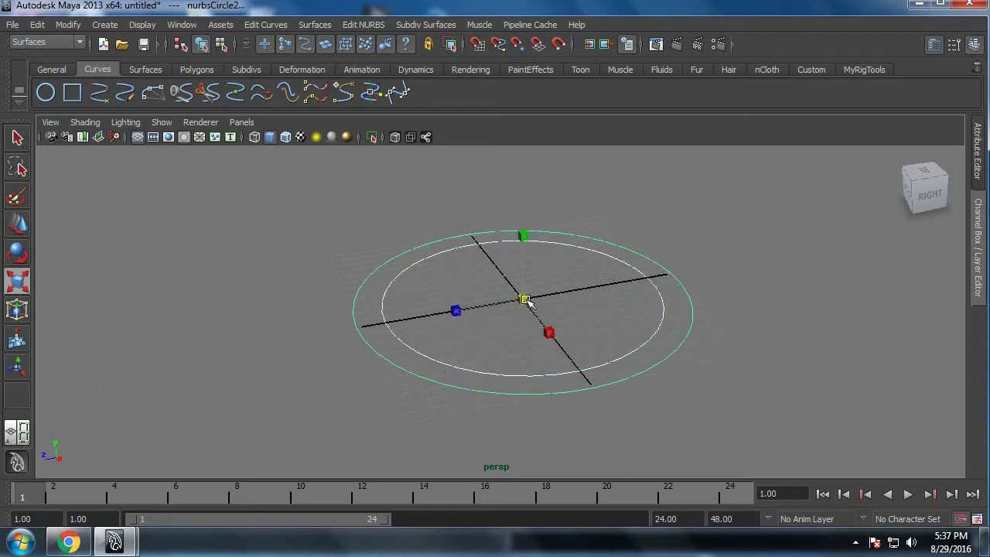
pyautogui.moveTo(553, 332); pyautogui.dragTo(782, 380, button='middle')
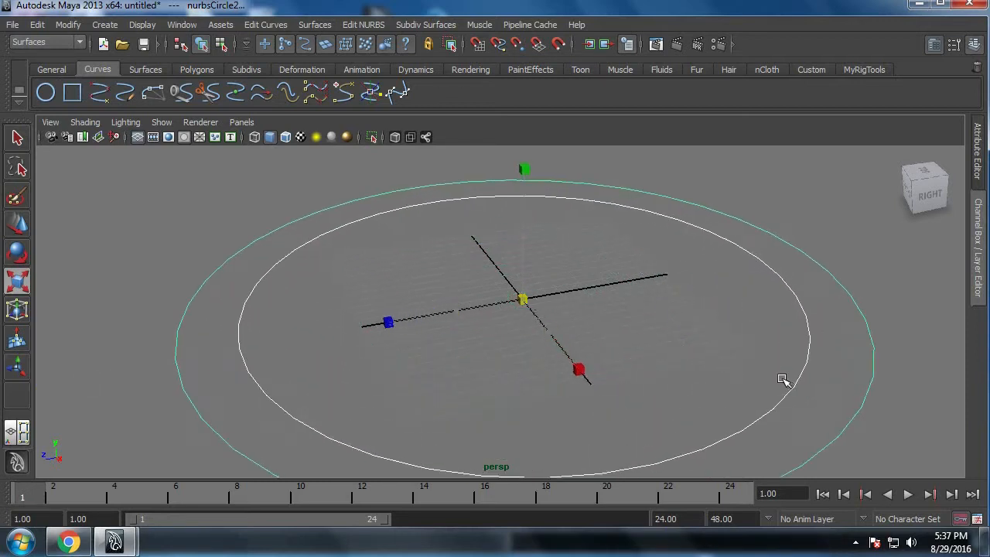
pyautogui.click(315, 24)
pyautogui.click(332, 59)
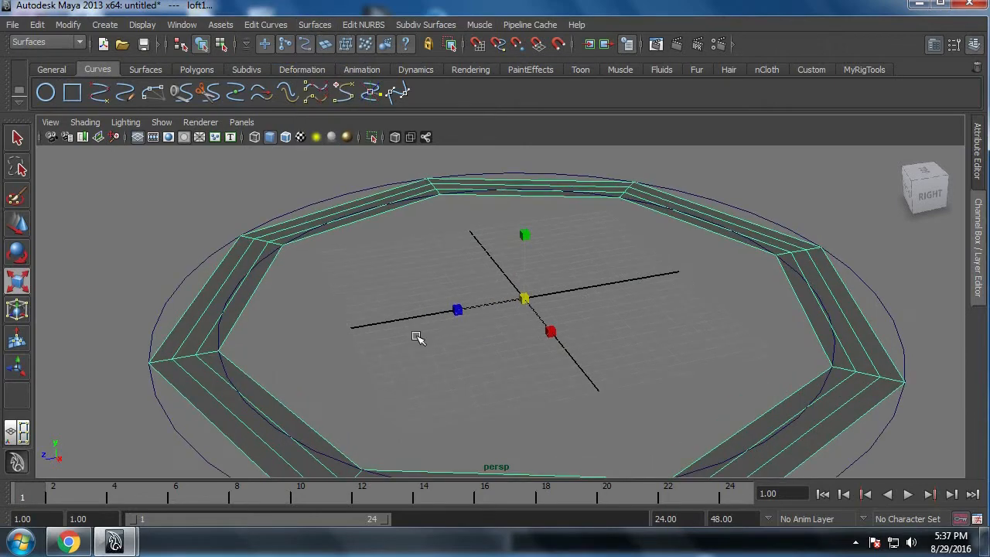
pyautogui.hotkey('ctrl', 'z')
# Step: Reset the Loft options to their defaults and loft a NURBS surface between the two circles
pyautogui.click(314, 24)
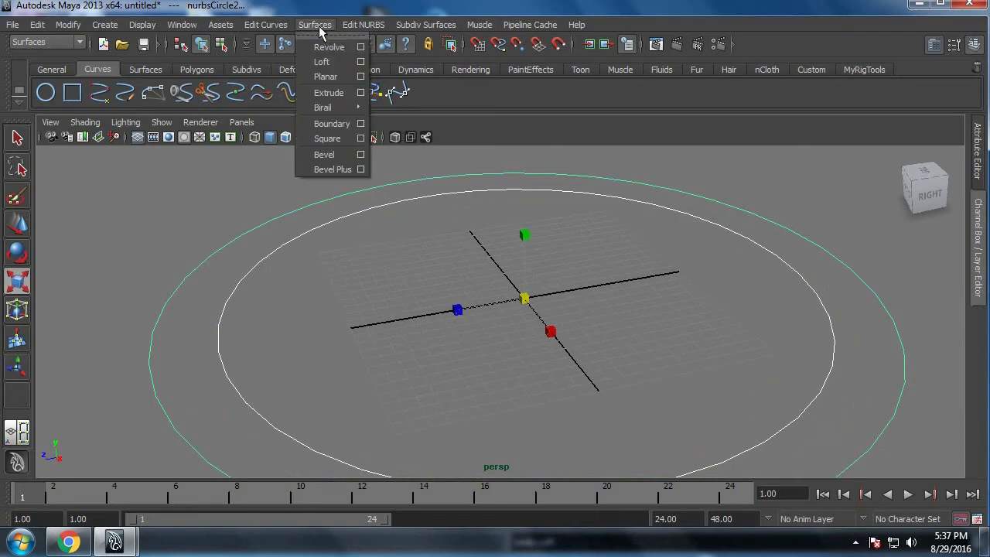
pyautogui.click(360, 61)
pyautogui.click(545, 126)
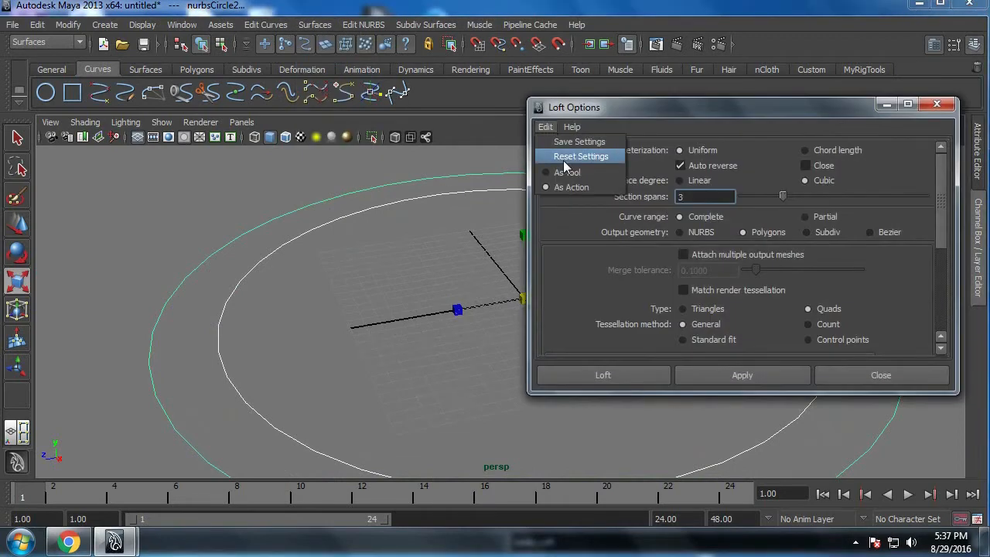
pyautogui.click(566, 157)
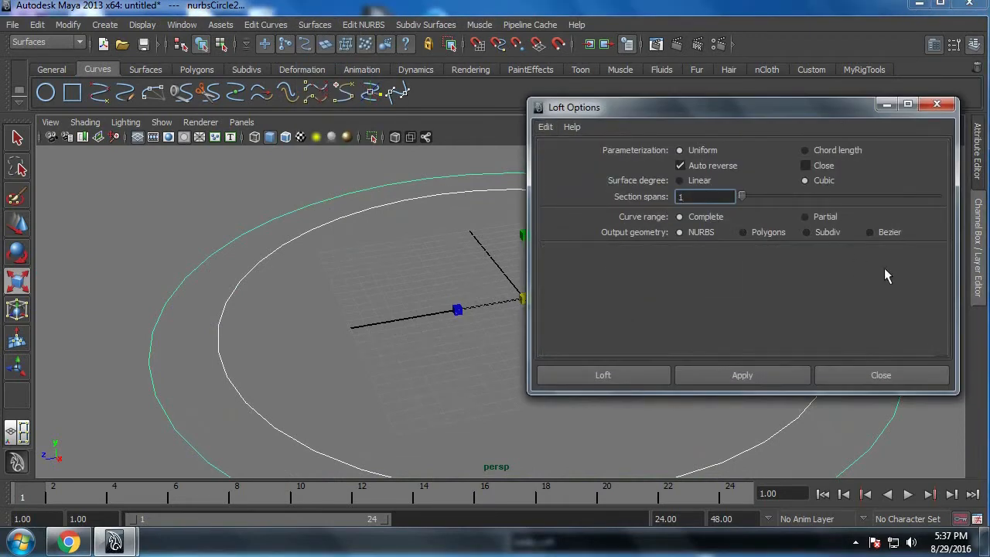
pyautogui.click(588, 378)
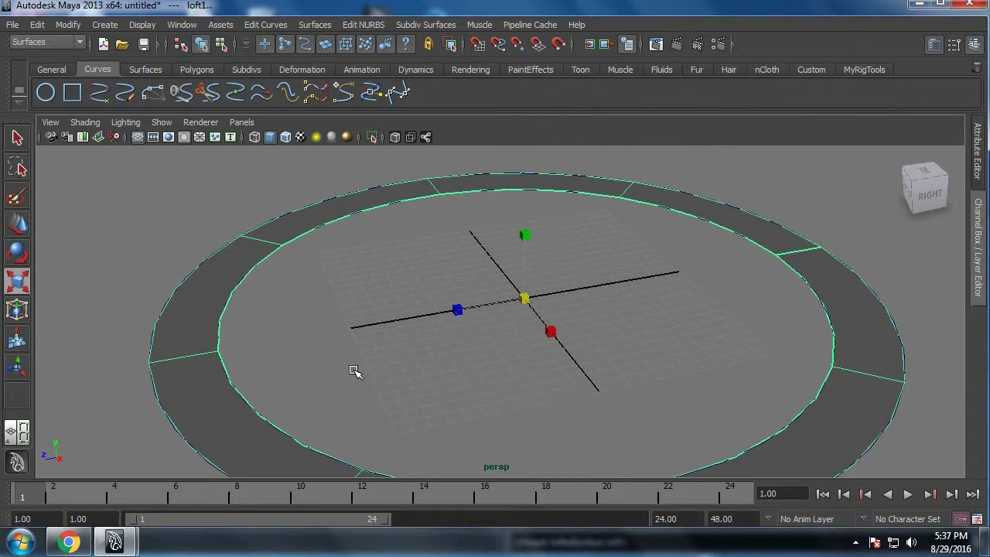
# Step: Set the section spans in the ring surface's loft history to 2
pyautogui.keyDown('alt'); pyautogui.moveTo(646, 361); pyautogui.dragTo(596, 371, button='right'); pyautogui.keyUp('alt')
pyautogui.keyDown('alt'); pyautogui.moveTo(595, 371); pyautogui.dragTo(578, 369, button='middle'); pyautogui.keyUp('alt')
pyautogui.keyDown('alt'); pyautogui.moveTo(579, 365); pyautogui.dragTo(557, 358, button='right'); pyautogui.keyUp('alt')
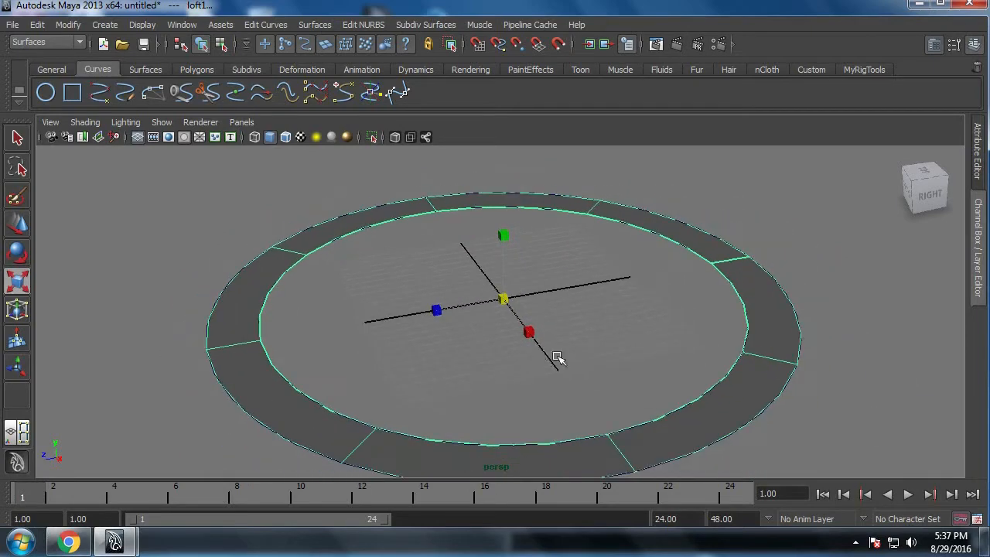
pyautogui.click(982, 159)
pyautogui.keyDown('alt'); pyautogui.moveTo(391, 352); pyautogui.dragTo(467, 390, button='right'); pyautogui.keyUp('alt')
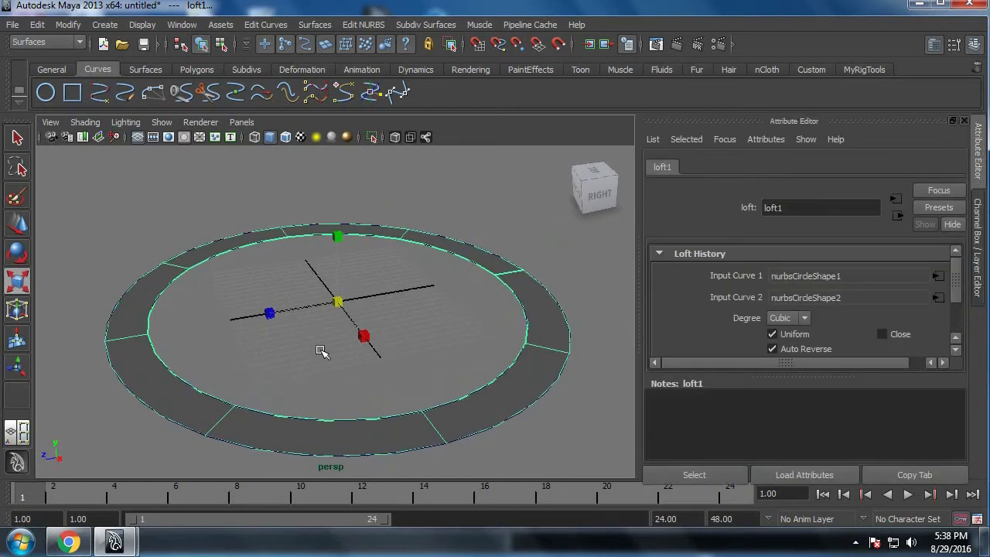
pyautogui.moveTo(807, 377); pyautogui.dragTo(806, 428)
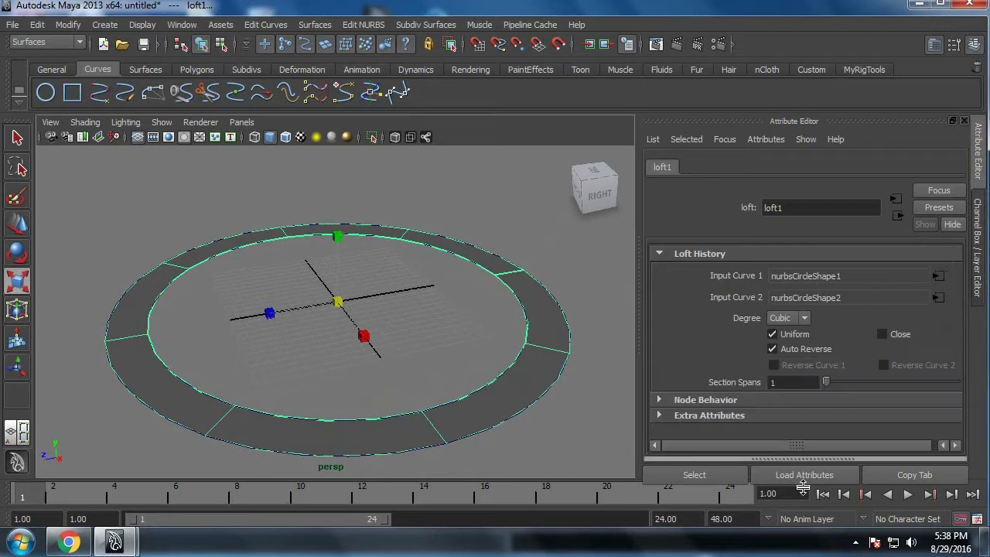
pyautogui.click(550, 442)
pyautogui.click(523, 401)
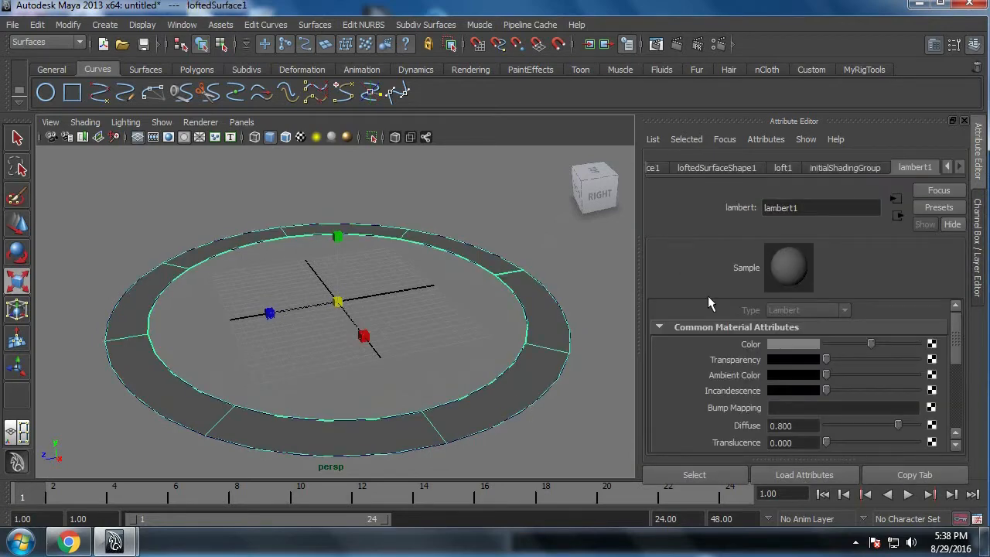
pyautogui.click(727, 168)
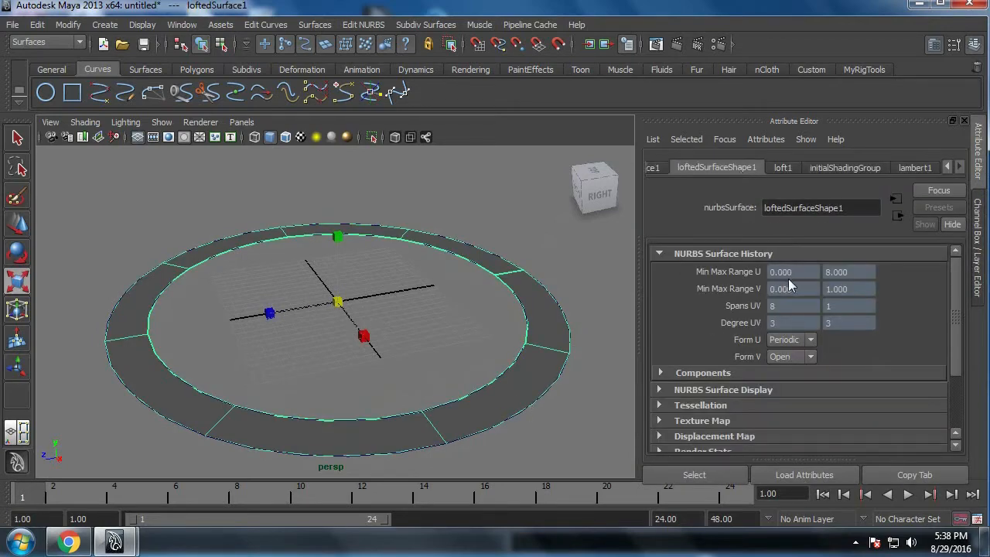
pyautogui.moveTo(789, 279); pyautogui.dragTo(769, 279)
pyautogui.click(789, 167)
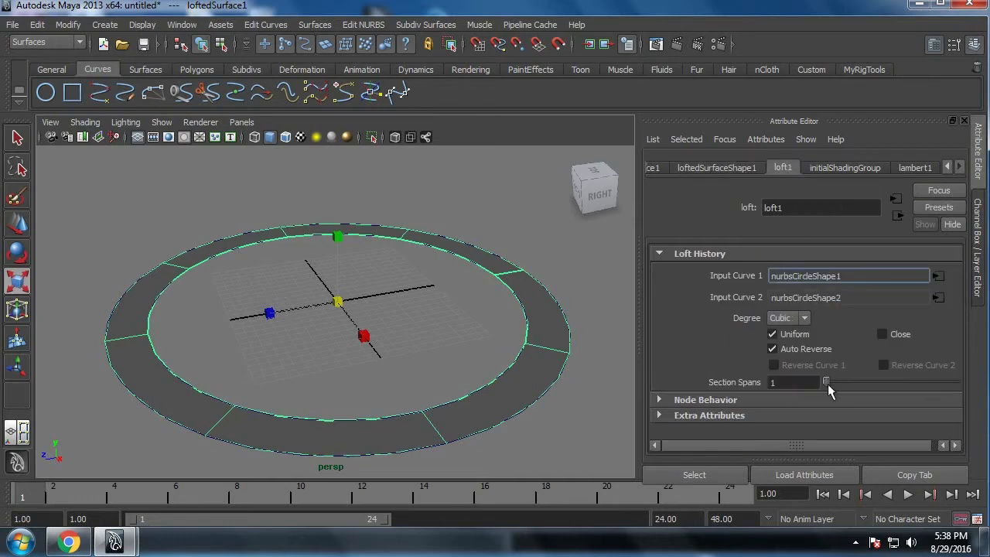
pyautogui.moveTo(827, 382); pyautogui.dragTo(839, 383)
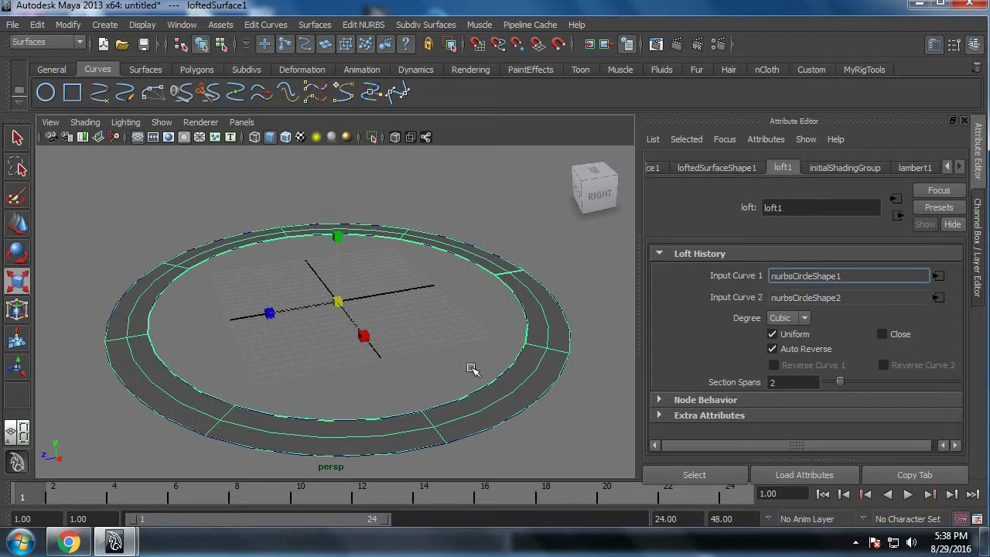
# Step: Set the inner circle's number of sections to 16 in its creation inputs
pyautogui.click(534, 357)
pyautogui.click(978, 248)
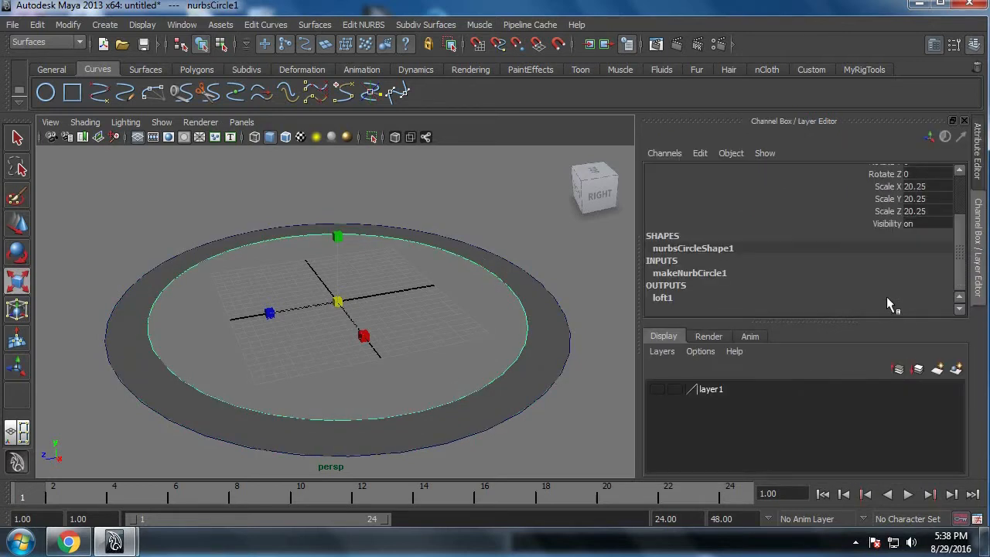
pyautogui.click(698, 276)
pyautogui.scroll(-4, 890, 293)
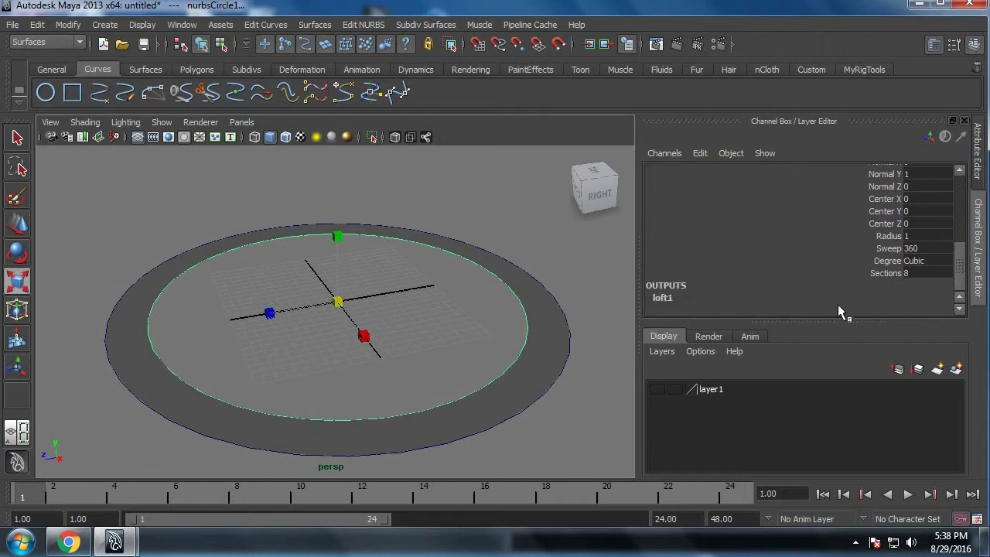
pyautogui.click(919, 274)
pyautogui.click(919, 273)
pyautogui.write('16')
pyautogui.press('Return')
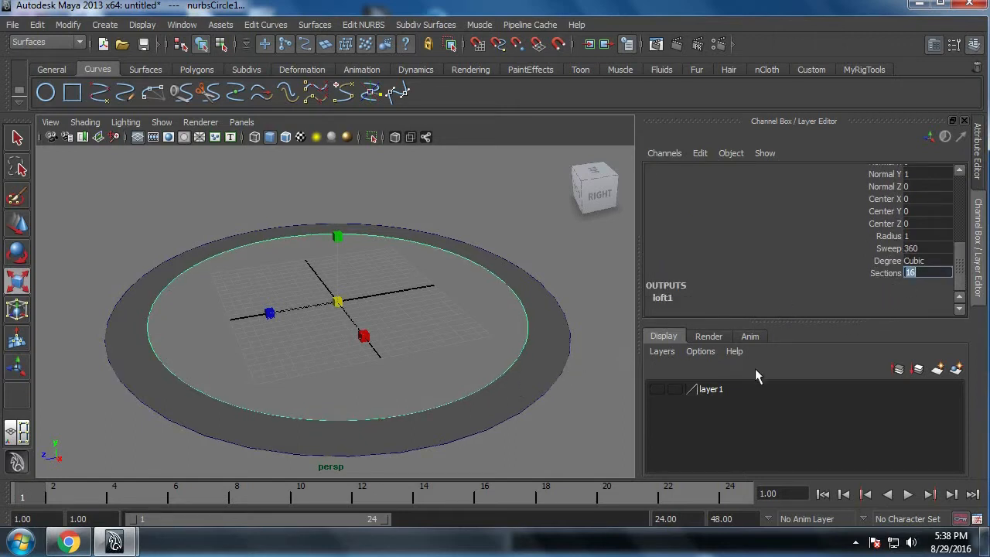
# Step: Show the Sections value in the outer circle's creation inputs, and clear the selection
pyautogui.click(546, 396)
pyautogui.click(533, 376)
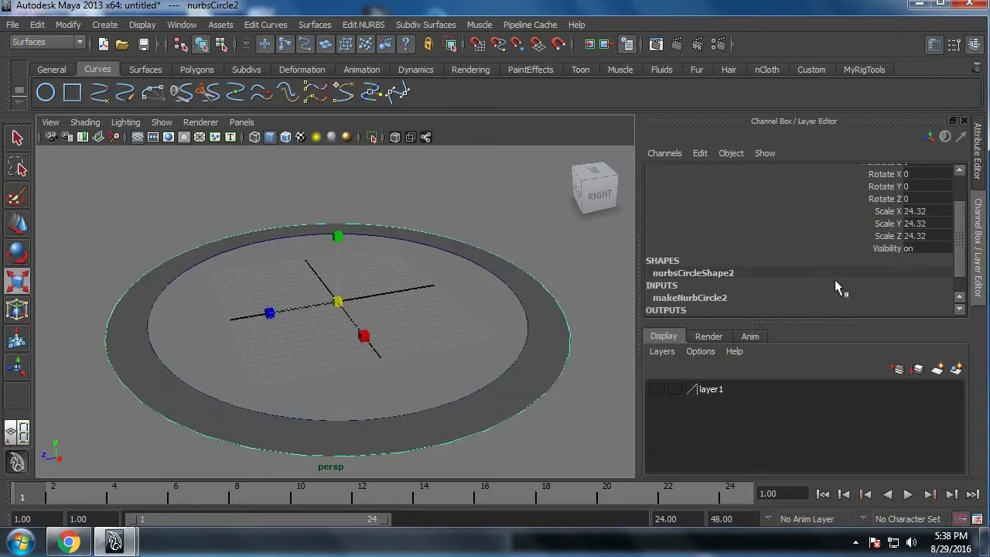
pyautogui.click(755, 296)
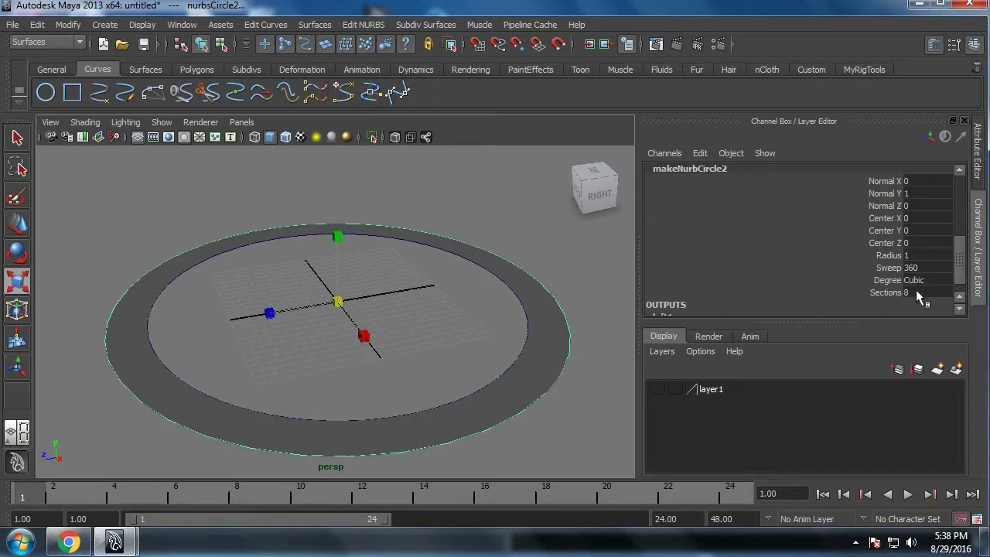
pyautogui.click(294, 170)
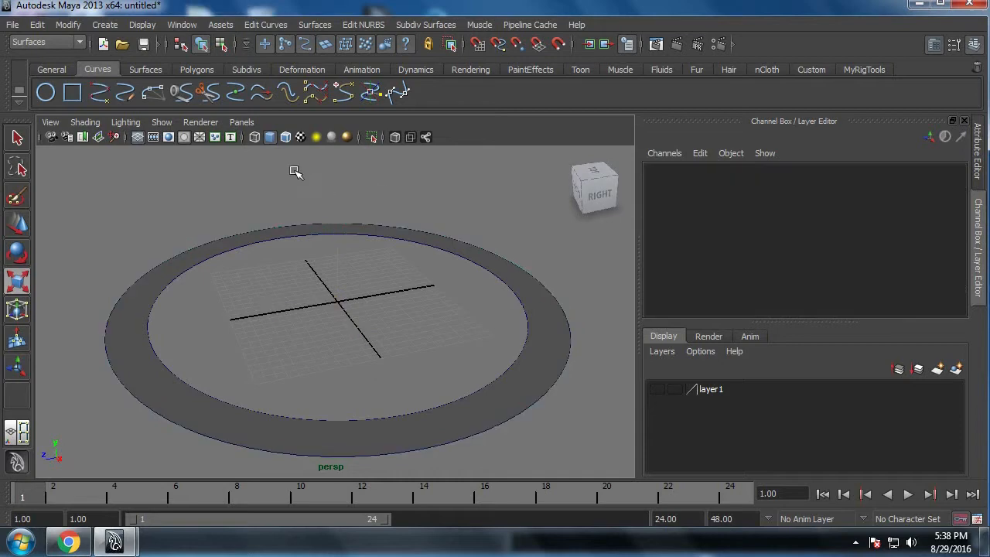
# Step: Turn on wireframe-on-shaded display and examine the ring surface's divisions from several angles
pyautogui.click(286, 137)
pyautogui.keyDown('alt'); pyautogui.moveTo(534, 397); pyautogui.dragTo(522, 413); pyautogui.keyUp('alt')
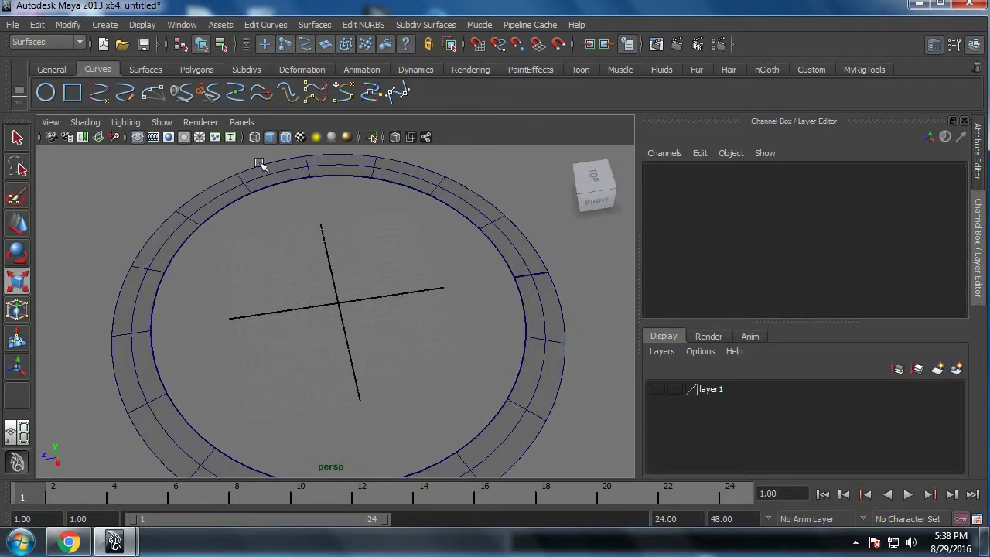
pyautogui.keyDown('alt'); pyautogui.moveTo(322, 322); pyautogui.dragTo(310, 304); pyautogui.keyUp('alt')
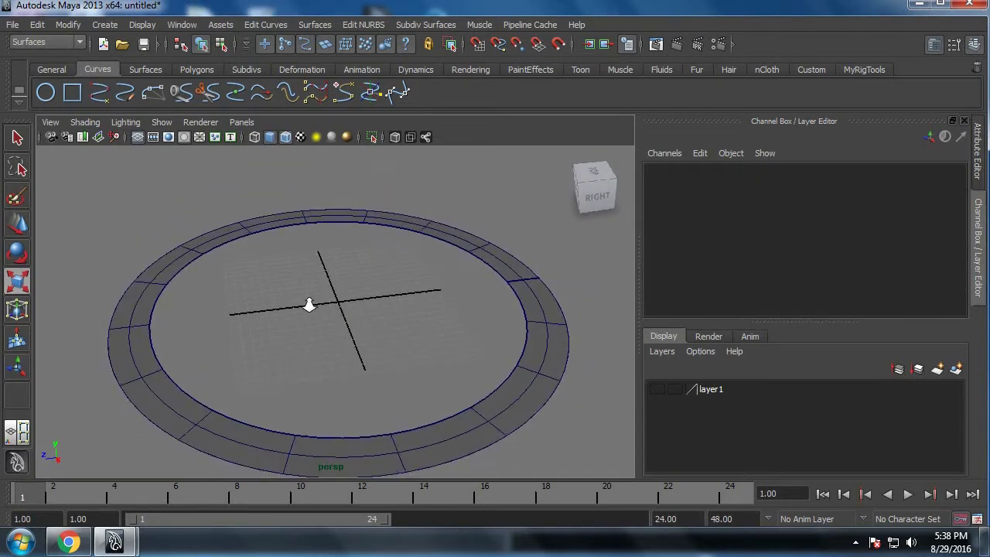
pyautogui.keyDown('alt'); pyautogui.moveTo(309, 304); pyautogui.dragTo(288, 306, button='right'); pyautogui.keyUp('alt')
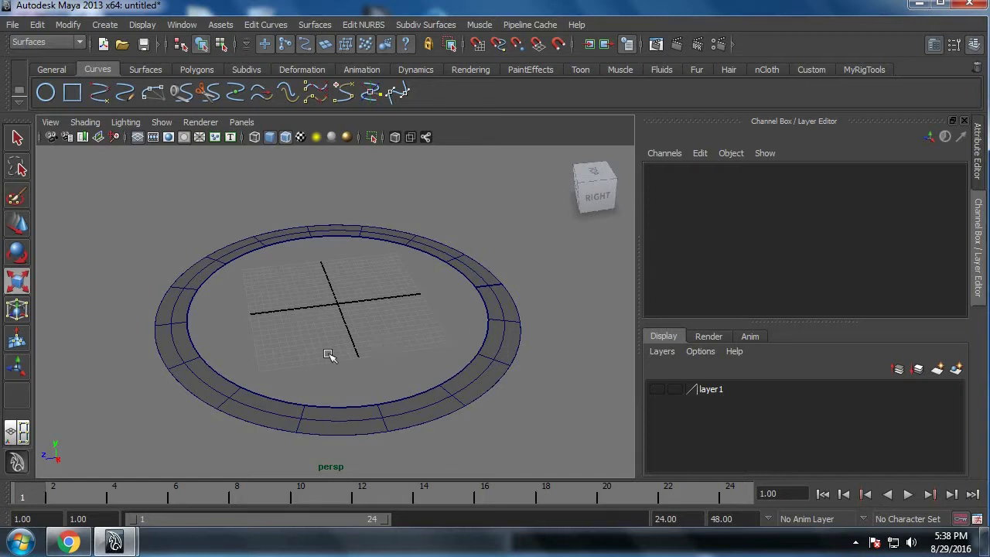
# Step: Delete the two source circles and select the lofted ring surface
pyautogui.moveTo(460, 338); pyautogui.dragTo(501, 404)
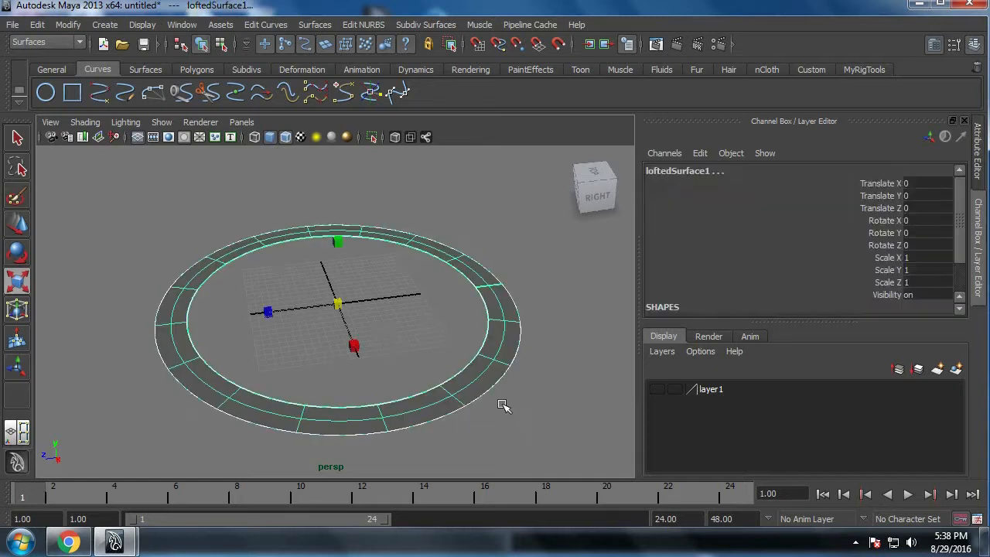
pyautogui.keyDown('shift'); pyautogui.click(498, 364); pyautogui.keyUp('shift')
pyautogui.click(506, 359)
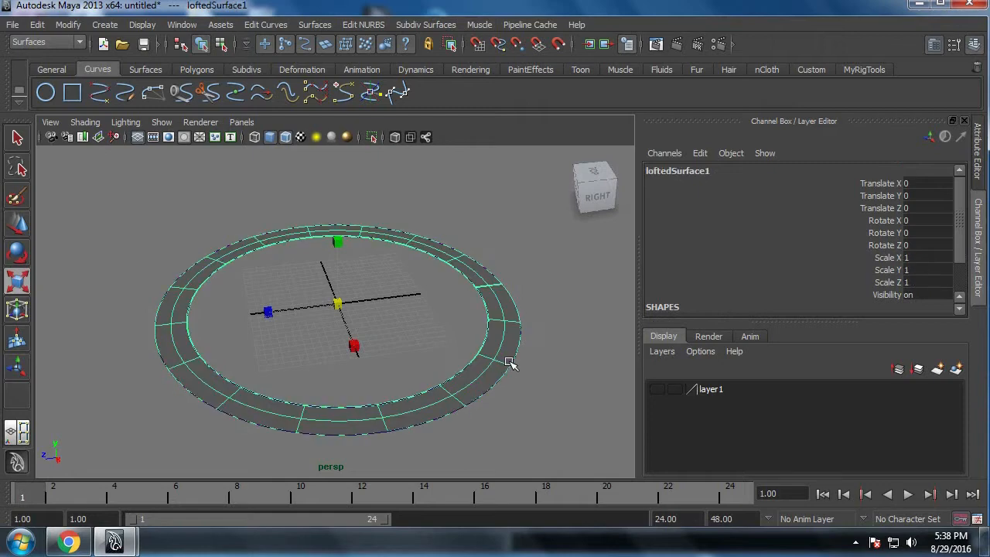
pyautogui.click(501, 362)
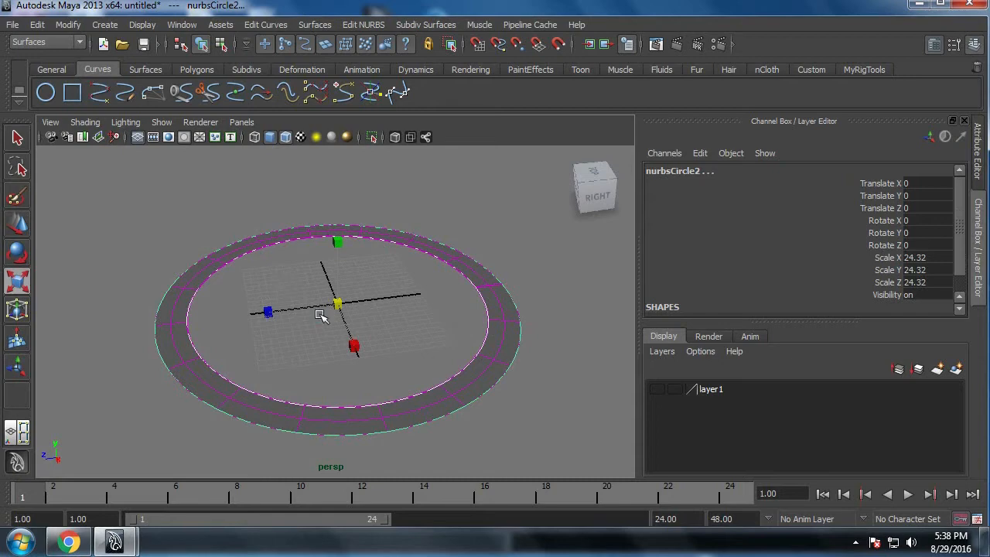
pyautogui.click(490, 367)
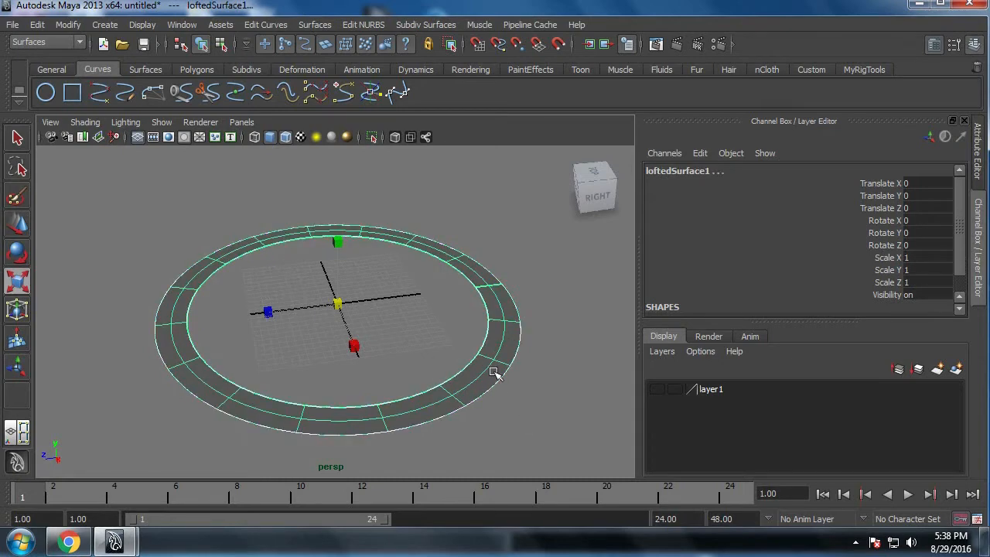
pyautogui.click(492, 375)
pyautogui.press('w')
pyautogui.moveTo(338, 303); pyautogui.dragTo(380, 261)
pyautogui.press('Delete')
pyautogui.moveTo(418, 350); pyautogui.dragTo(517, 461)
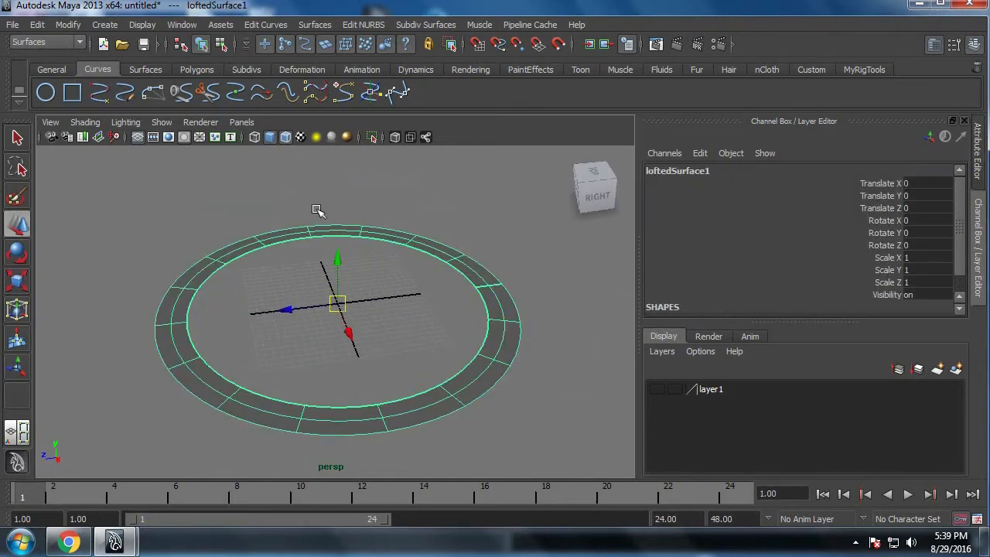
# Step: Reset the Rebuild Surfaces options, close them without rebuilding, and inspect the ring surface's U and V spans
pyautogui.click(315, 25)
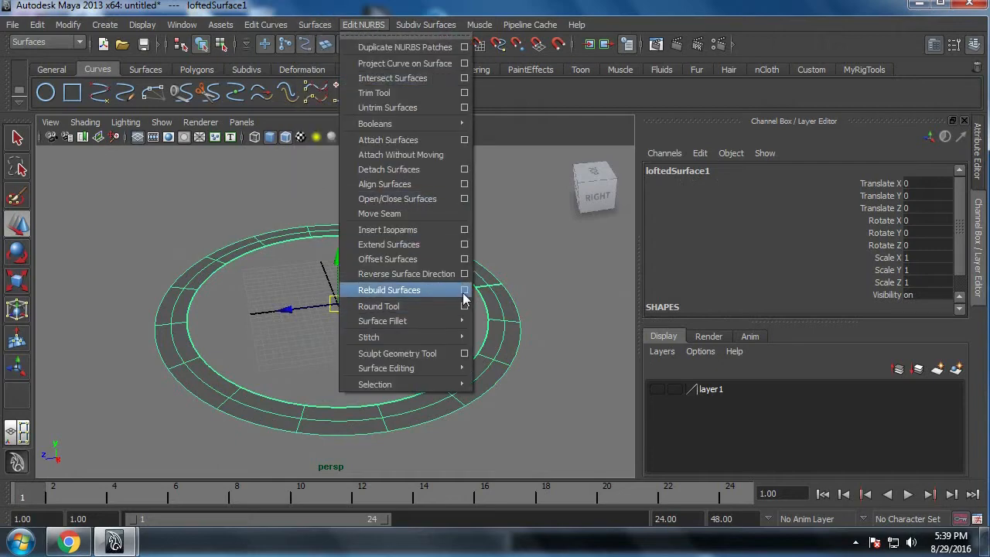
pyautogui.click(464, 290)
pyautogui.click(545, 126)
pyautogui.click(554, 154)
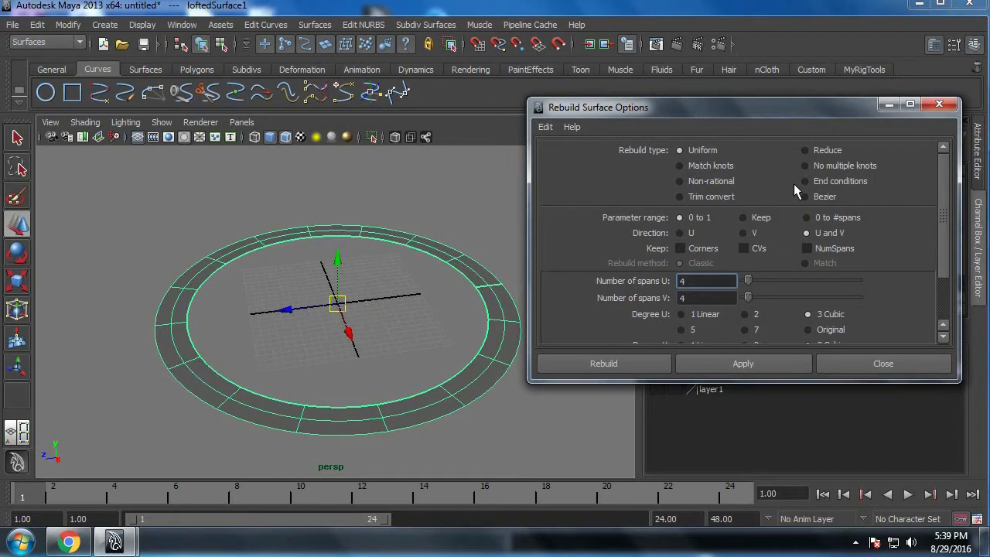
pyautogui.click(941, 105)
pyautogui.click(978, 151)
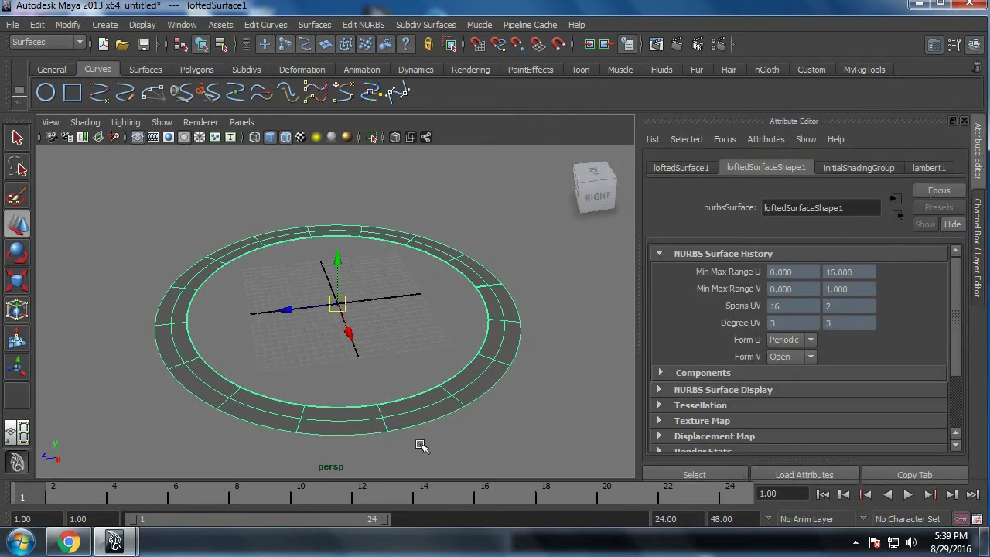
# Step: Turn on the Surface Origins display for the lofted ring surface
pyautogui.click(143, 24)
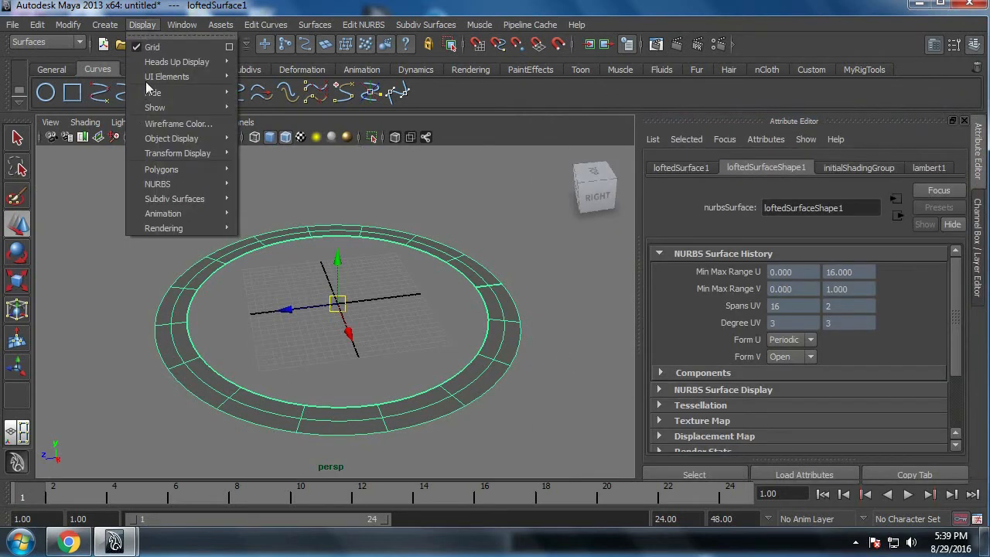
pyautogui.moveTo(185, 153)
pyautogui.moveTo(188, 184)
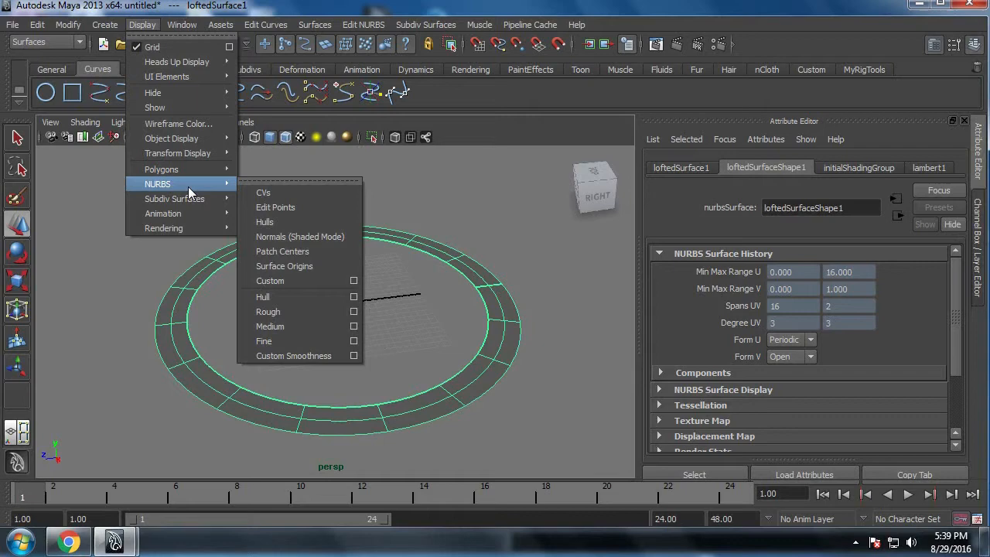
pyautogui.click(322, 278)
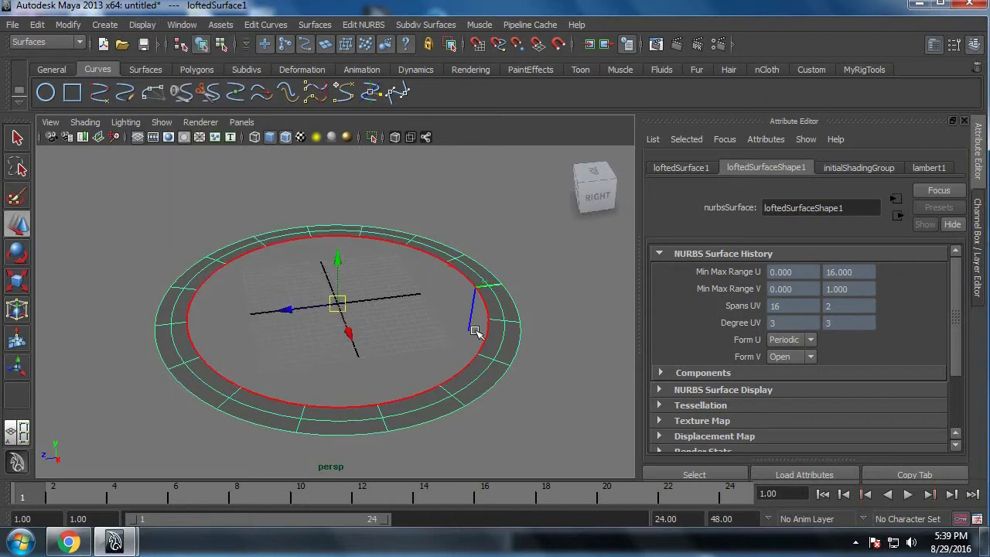
# Step: Examine the ring's surface origin and its U and V direction lines up close
pyautogui.scroll(8, 477, 340)
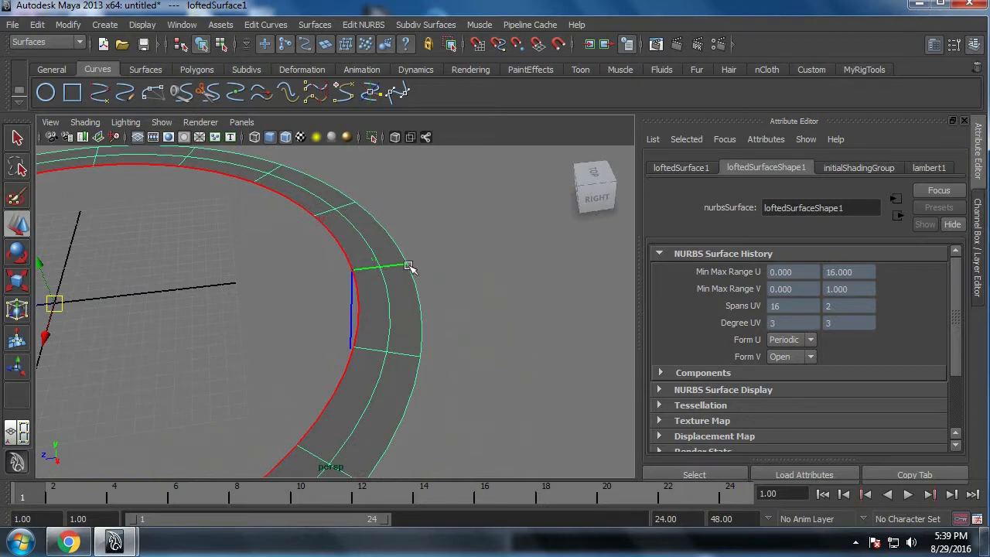
pyautogui.keyDown('alt'); pyautogui.moveTo(399, 304); pyautogui.dragTo(166, 287, button='right'); pyautogui.keyUp('alt')
pyautogui.keyDown('alt'); pyautogui.moveTo(166, 287); pyautogui.dragTo(280, 294, button='middle'); pyautogui.keyUp('alt')
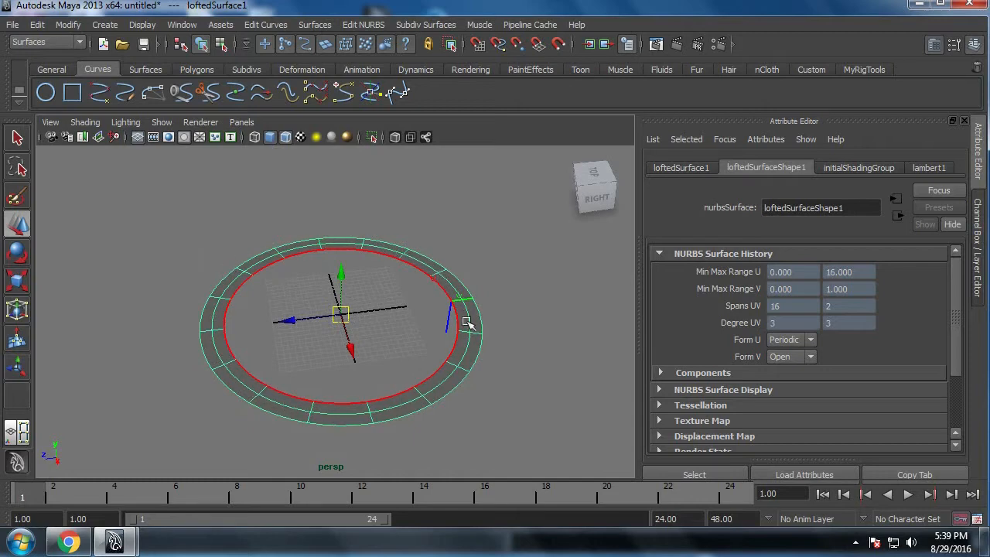
pyautogui.keyDown('alt'); pyautogui.moveTo(469, 324); pyautogui.dragTo(297, 355, button='middle'); pyautogui.keyUp('alt')
pyautogui.keyDown('alt'); pyautogui.moveTo(298, 356); pyautogui.dragTo(442, 402, button='right'); pyautogui.keyUp('alt')
pyautogui.keyDown('alt'); pyautogui.moveTo(384, 382); pyautogui.dragTo(459, 461, button='right'); pyautogui.keyUp('alt')
pyautogui.keyDown('alt'); pyautogui.moveTo(460, 461); pyautogui.dragTo(456, 391, button='middle'); pyautogui.keyUp('alt')
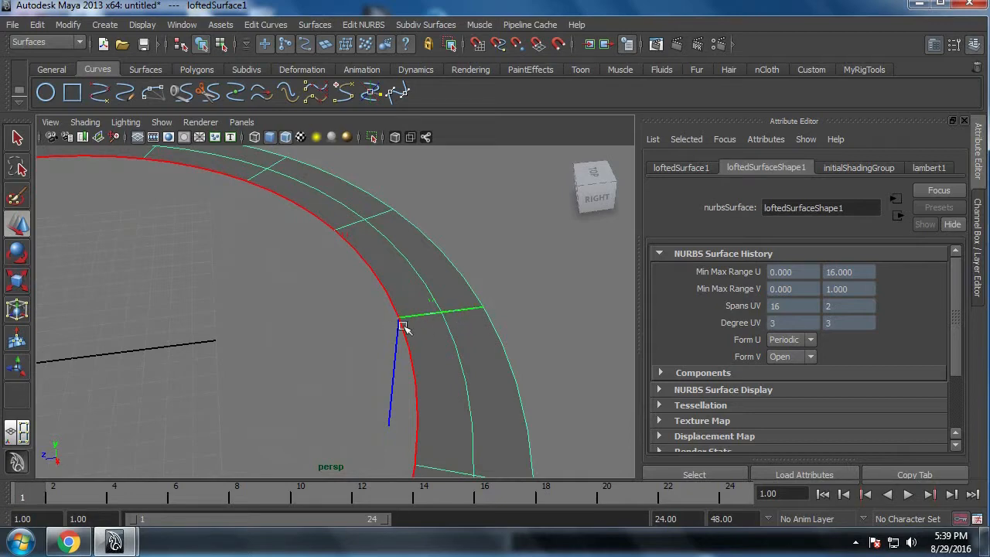
pyautogui.keyDown('alt'); pyautogui.moveTo(435, 347); pyautogui.dragTo(367, 327, button='right'); pyautogui.keyUp('alt')
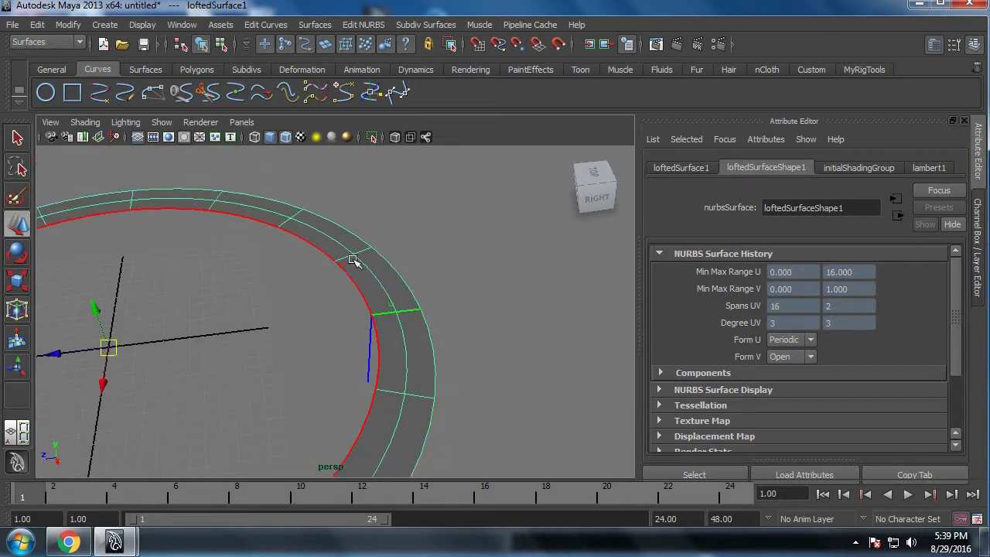
pyautogui.keyDown('alt'); pyautogui.moveTo(353, 343); pyautogui.dragTo(458, 321, button='middle'); pyautogui.keyUp('alt')
pyautogui.keyDown('alt'); pyautogui.moveTo(457, 321); pyautogui.dragTo(438, 365); pyautogui.keyUp('alt')
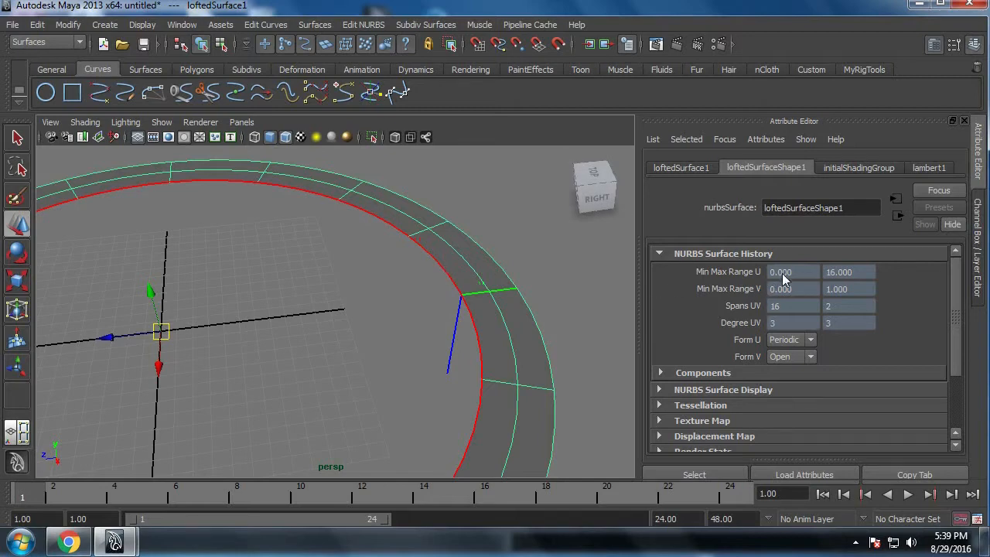
# Step: Check the Min Max Range U values against the divisions around the ring surface
pyautogui.click(852, 271)
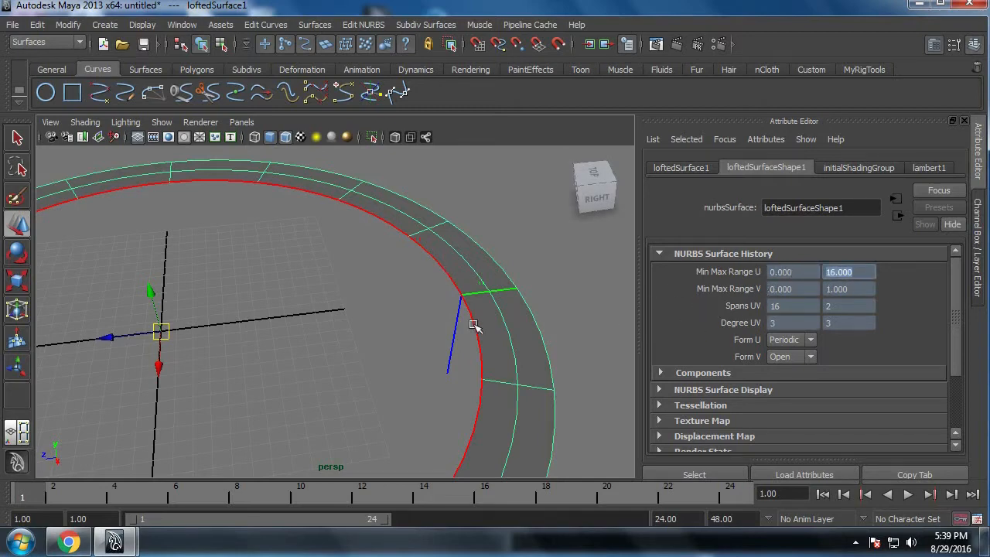
pyautogui.keyDown('alt'); pyautogui.moveTo(473, 336); pyautogui.dragTo(431, 353, button='right'); pyautogui.keyUp('alt')
pyautogui.keyDown('alt'); pyautogui.moveTo(431, 354); pyautogui.dragTo(523, 323, button='middle'); pyautogui.keyUp('alt')
pyautogui.keyDown('alt'); pyautogui.moveTo(524, 323); pyautogui.dragTo(436, 320, button='right'); pyautogui.keyUp('alt')
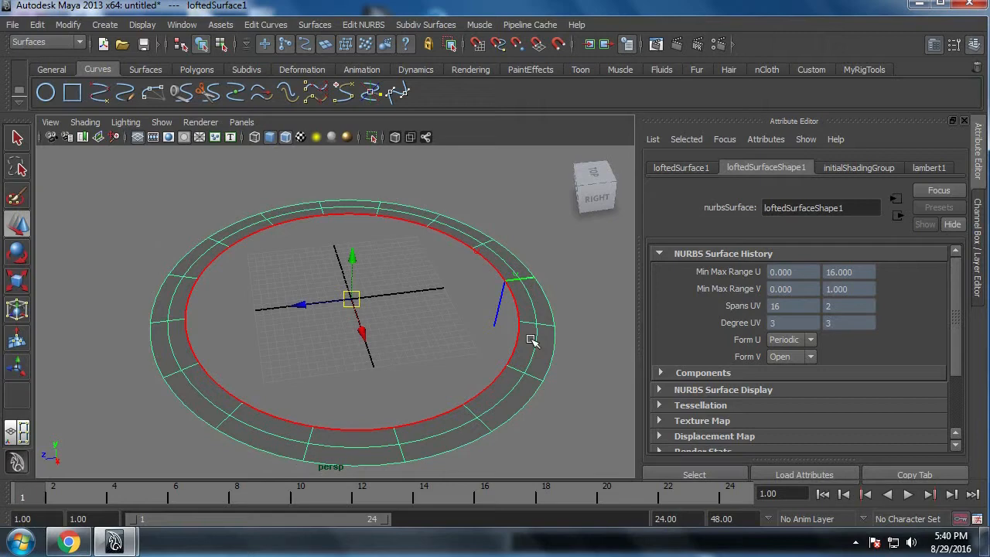
# Step: Open the Rebuild Surfaces options for the ring, enable Keep NumSpans and choose the 0 to #spans parameter range
pyautogui.click(361, 24)
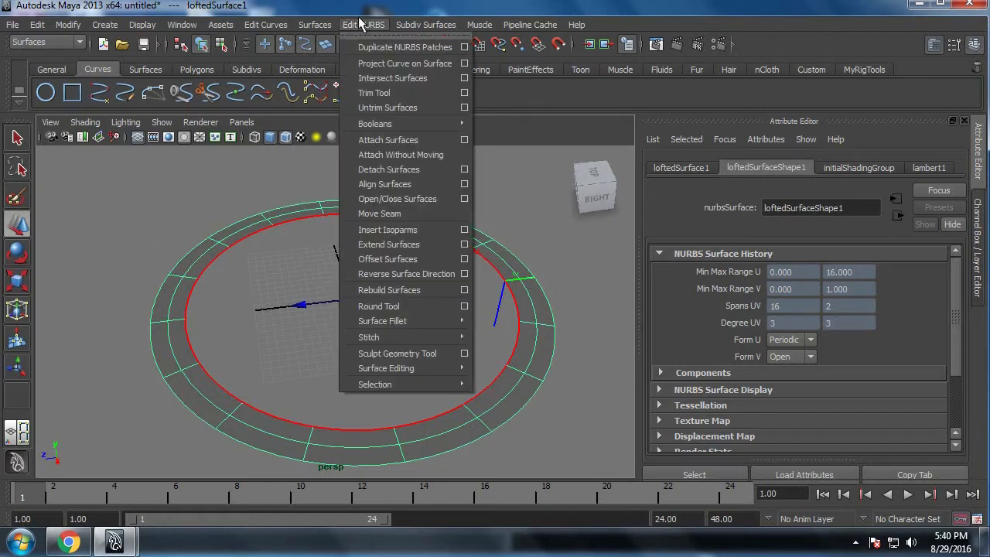
pyautogui.click(464, 291)
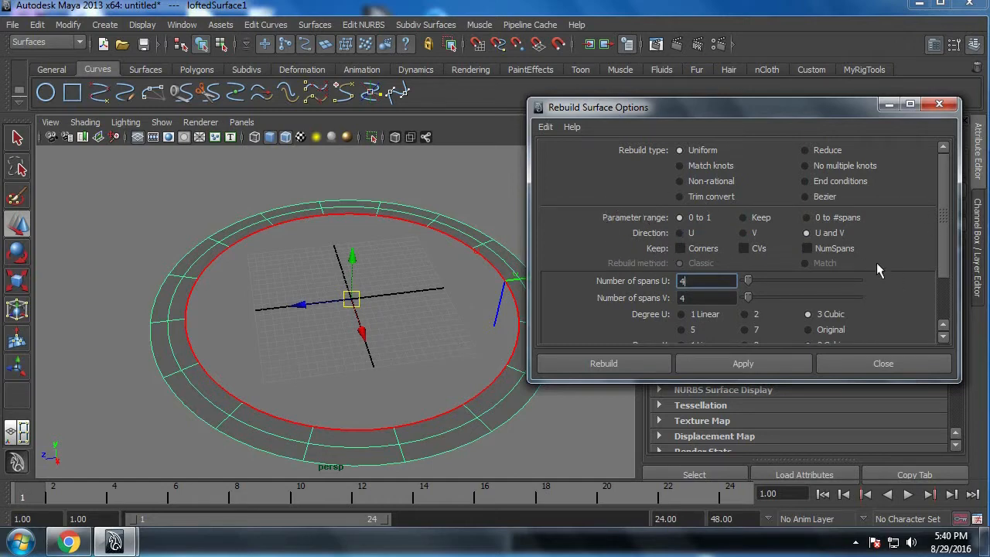
pyautogui.click(819, 248)
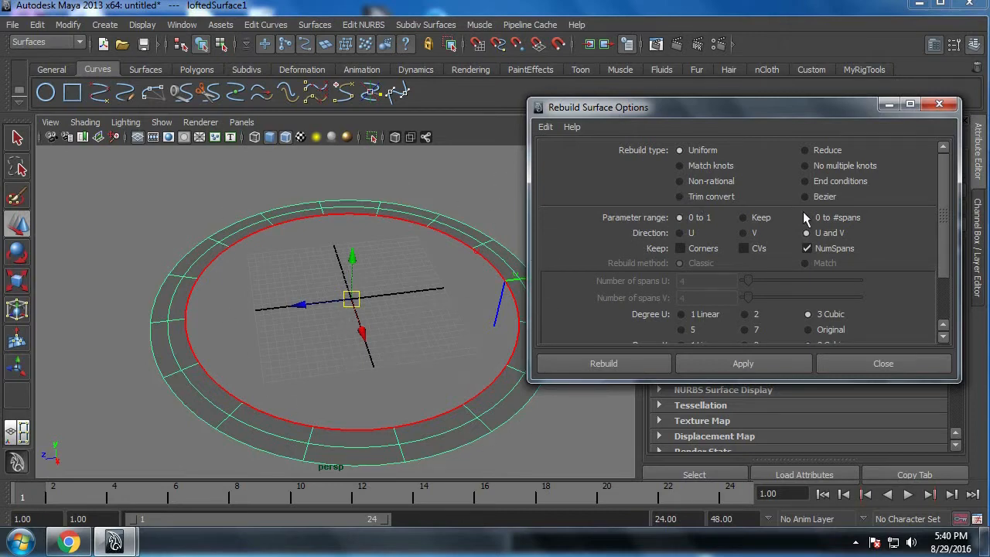
pyautogui.click(681, 217)
pyautogui.moveTo(836, 112); pyautogui.dragTo(568, 417)
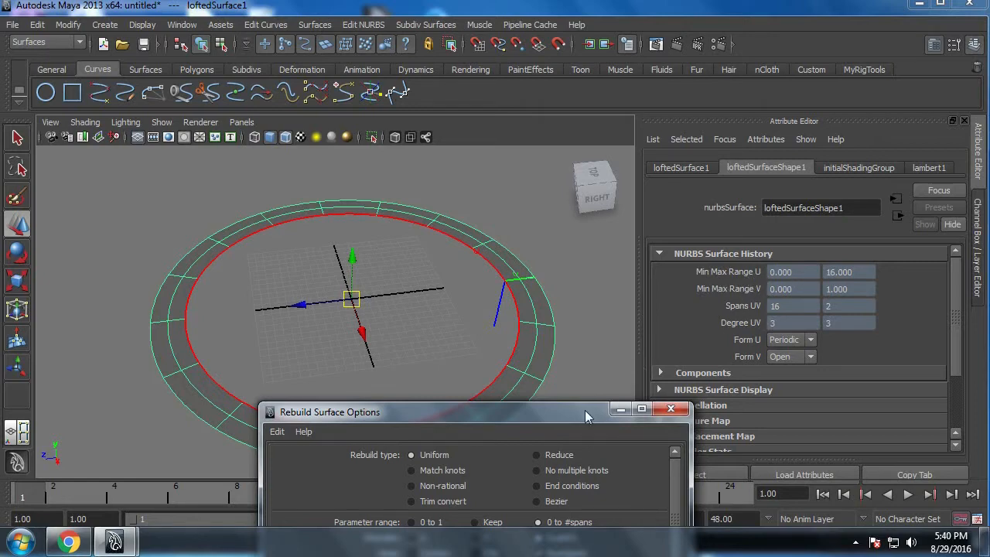
pyautogui.moveTo(585, 410); pyautogui.dragTo(592, 400)
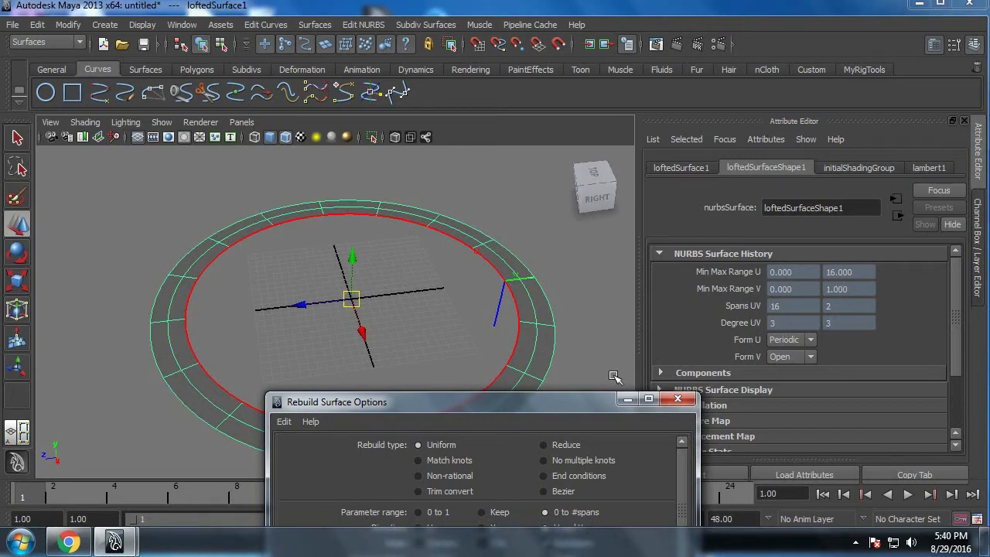
pyautogui.moveTo(596, 401); pyautogui.dragTo(643, 153)
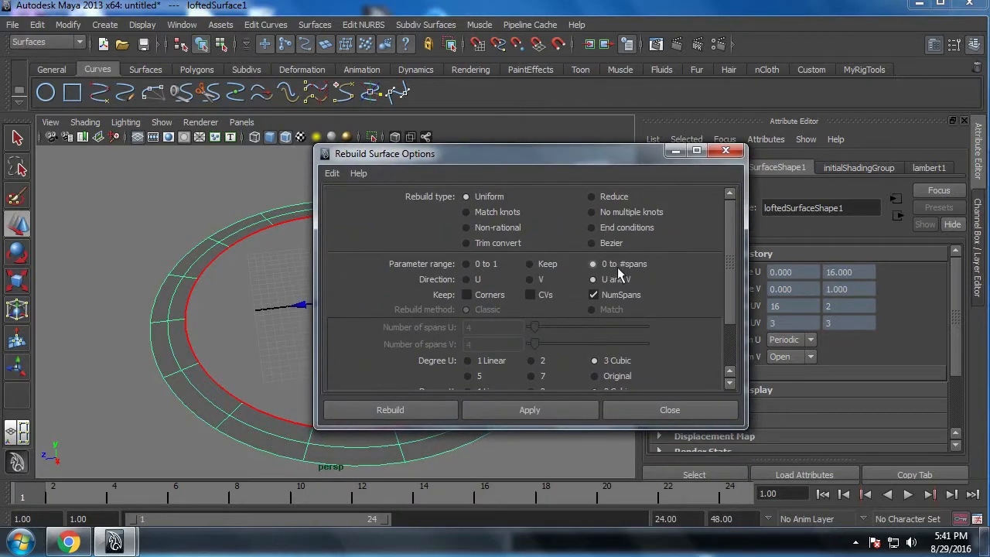
# Step: Set the parameter range to 0 to 1 and rebuild the ring surface with its number of spans kept
pyautogui.click(487, 264)
pyautogui.moveTo(582, 161); pyautogui.dragTo(512, 158)
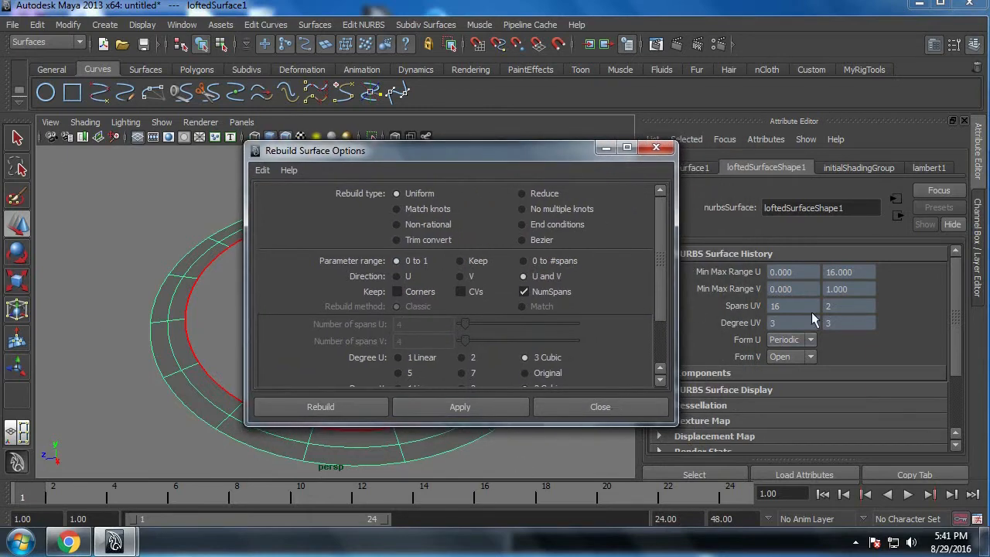
pyautogui.click(353, 407)
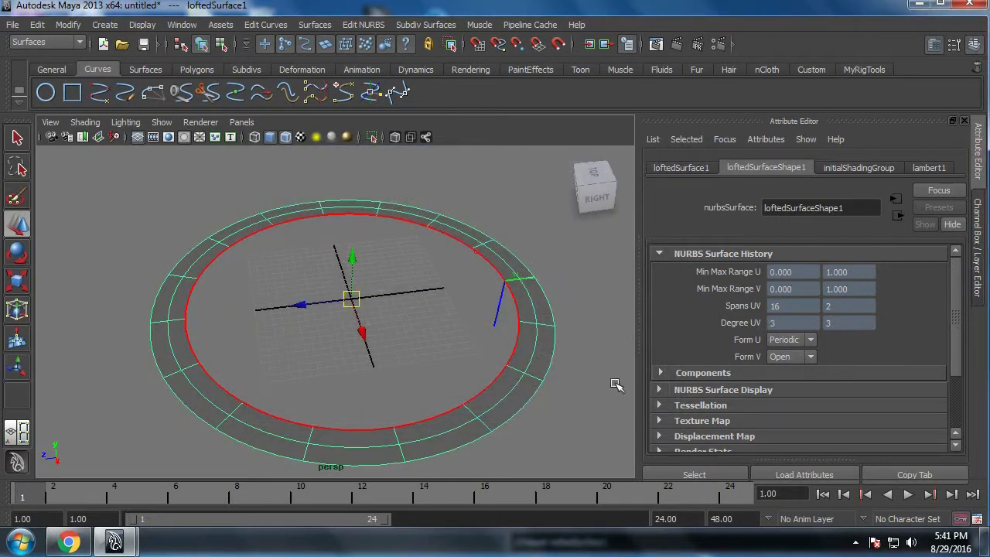
# Step: Show the Channel Box, reselect the ring surface and switch to the Dynamics menu set
pyautogui.click(981, 292)
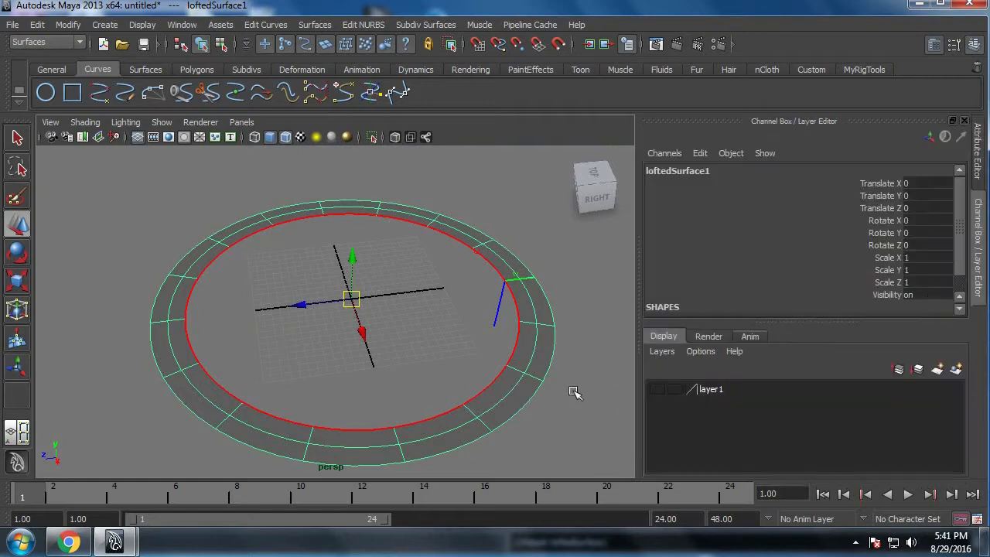
pyautogui.keyDown('alt'); pyautogui.moveTo(435, 403); pyautogui.dragTo(418, 311); pyautogui.keyUp('alt')
pyautogui.click(422, 313)
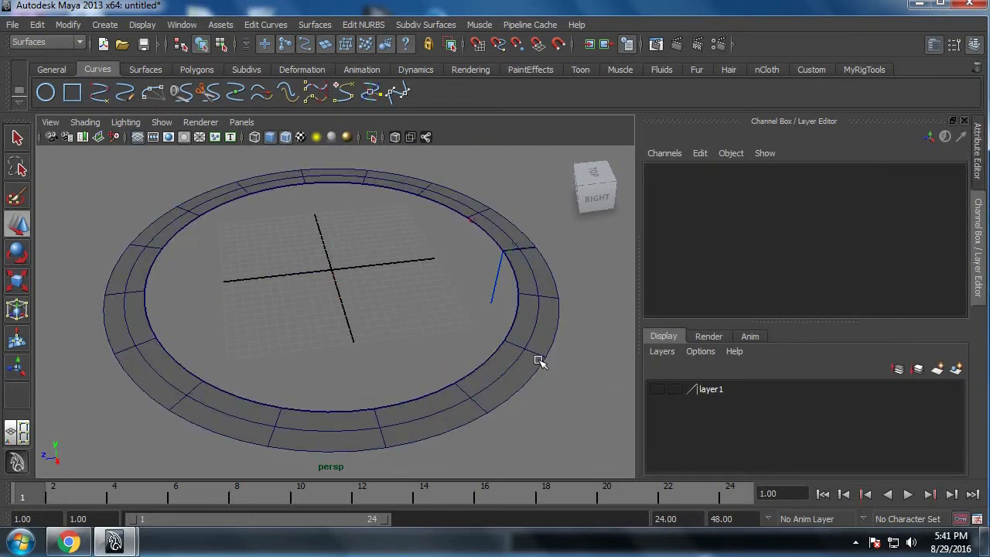
pyautogui.click(537, 360)
pyautogui.click(71, 43)
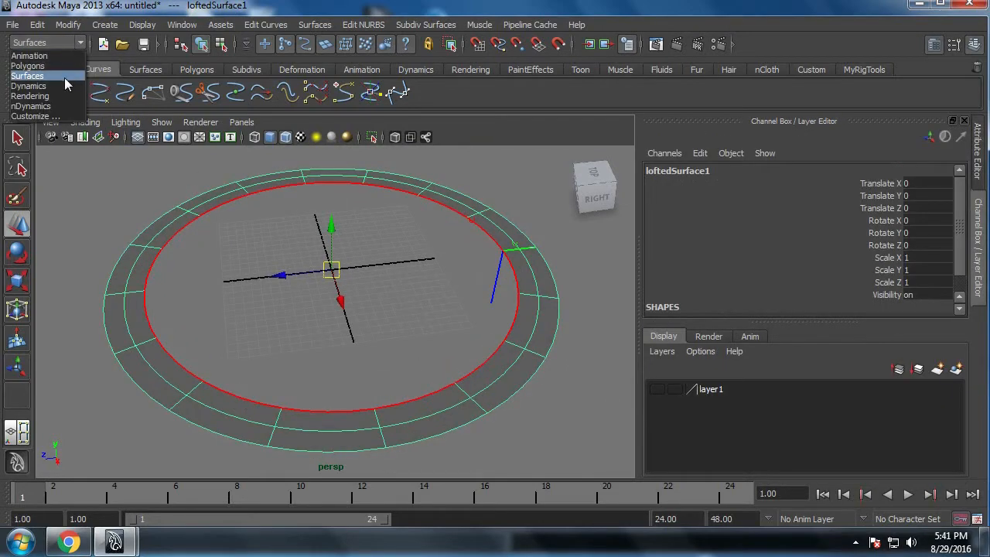
pyautogui.click(62, 85)
# Step: Reset the Emit from Object options, set the emitter type to Surface and create the emitter on the ring
pyautogui.click(263, 24)
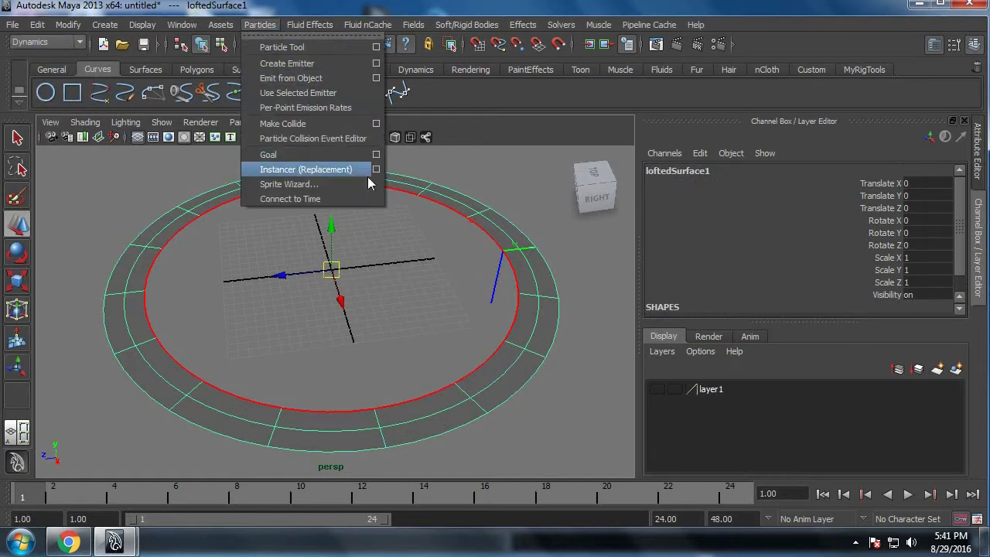
pyautogui.click(377, 78)
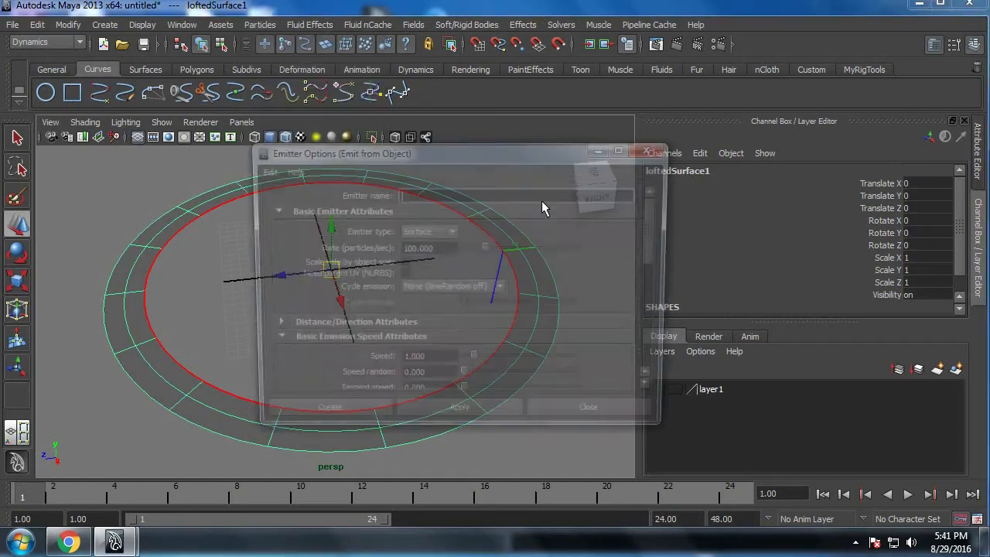
pyautogui.click(262, 170)
pyautogui.click(275, 199)
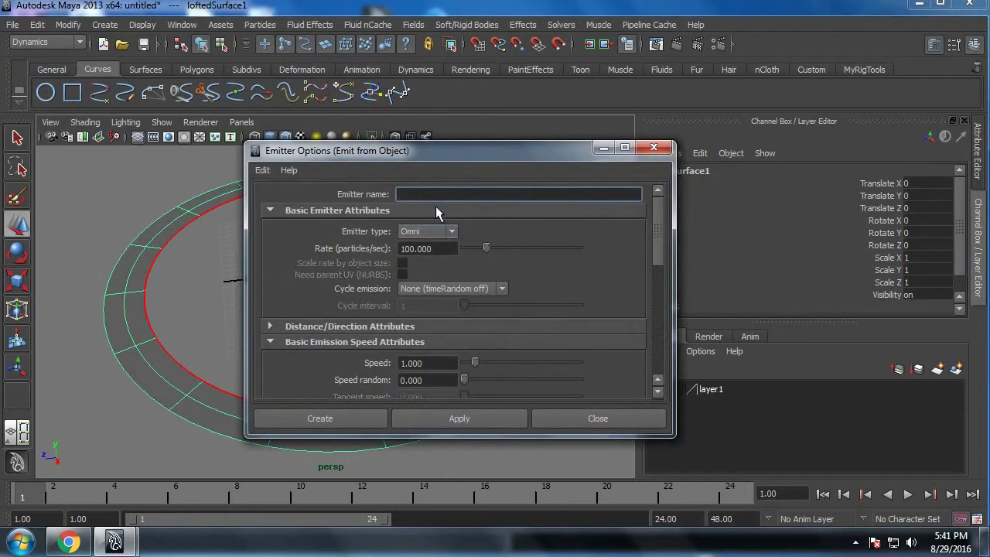
pyautogui.moveTo(476, 154); pyautogui.dragTo(602, 140)
pyautogui.click(565, 217)
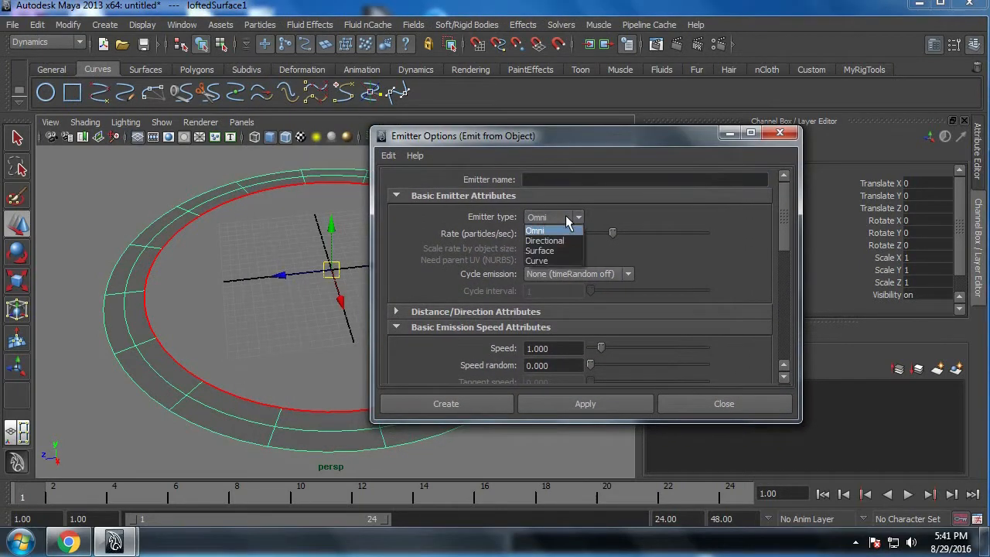
pyautogui.click(562, 249)
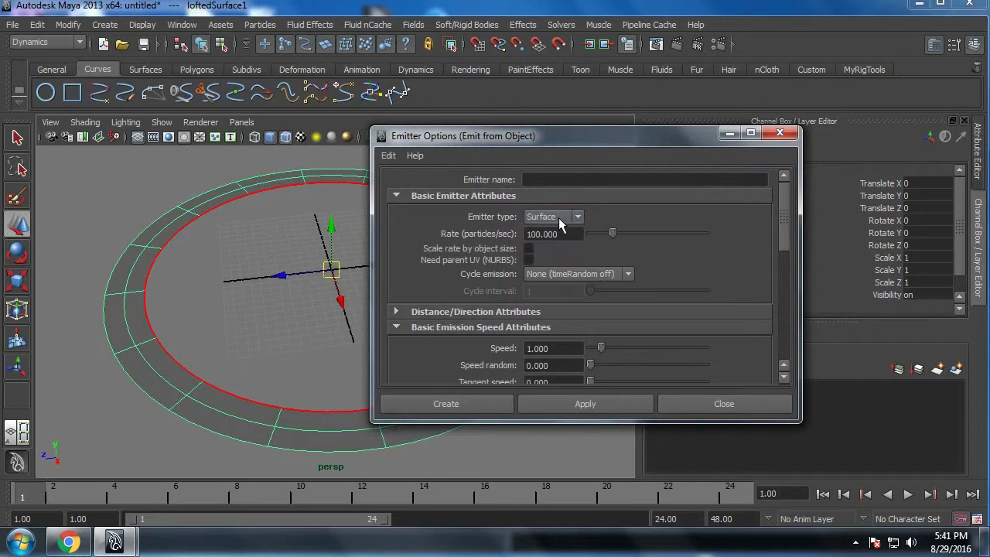
pyautogui.click(447, 404)
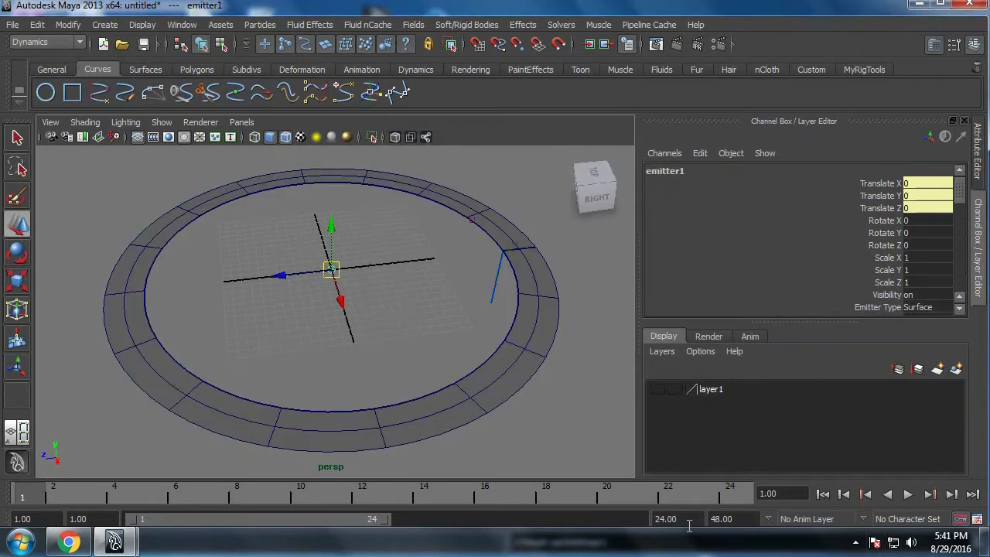
# Step: Set the playback range end to 250 and play the particle emission briefly, stopping at frame 32
pyautogui.click(689, 523)
pyautogui.write('250')
pyautogui.press('Return')
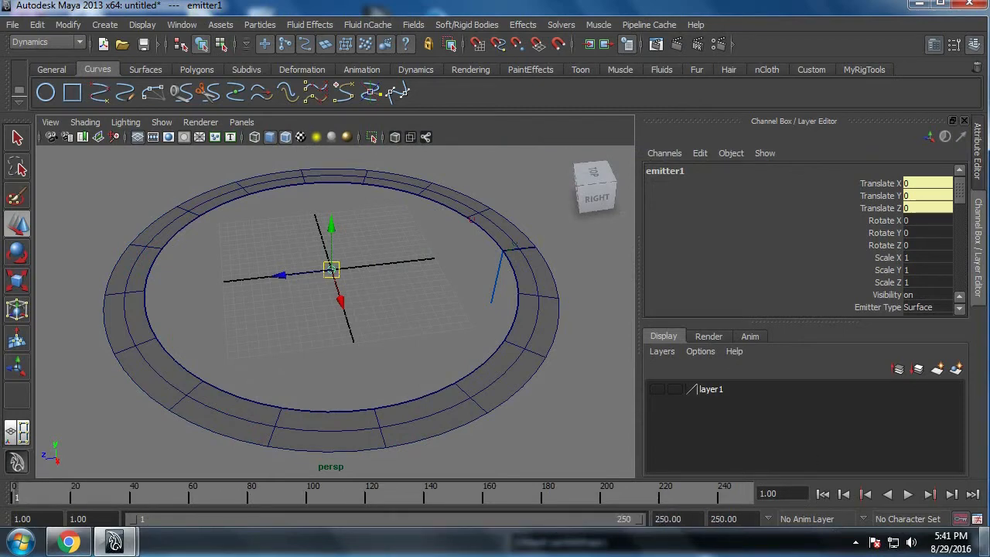
pyautogui.click(908, 495)
pyautogui.click(908, 494)
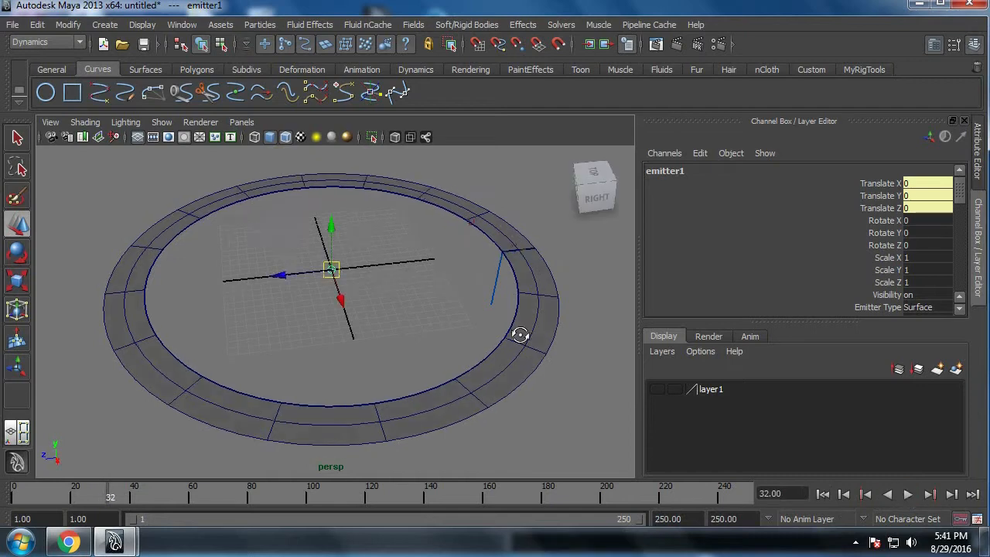
pyautogui.moveTo(518, 336)
pyautogui.keyDown('alt'); pyautogui.mouseDown()
pyautogui.moveTo(532, 310)
pyautogui.moveTo(531, 341)
pyautogui.mouseUp(); pyautogui.keyUp('alt')
# Step: Open the Outliner, select the particle1 object and minimize the Outliner
pyautogui.click(180, 25)
pyautogui.click(264, 137)
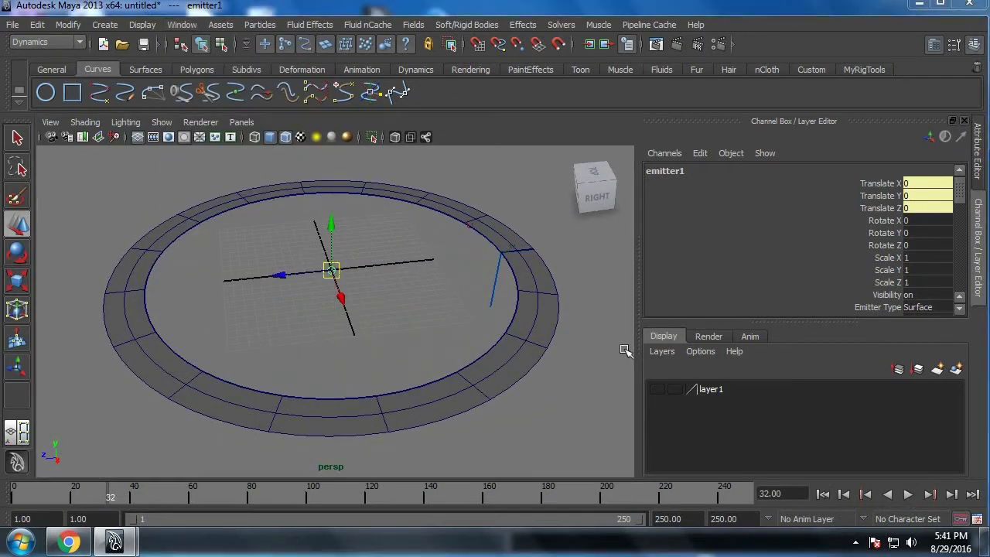
pyautogui.click(337, 364)
pyautogui.click(435, 186)
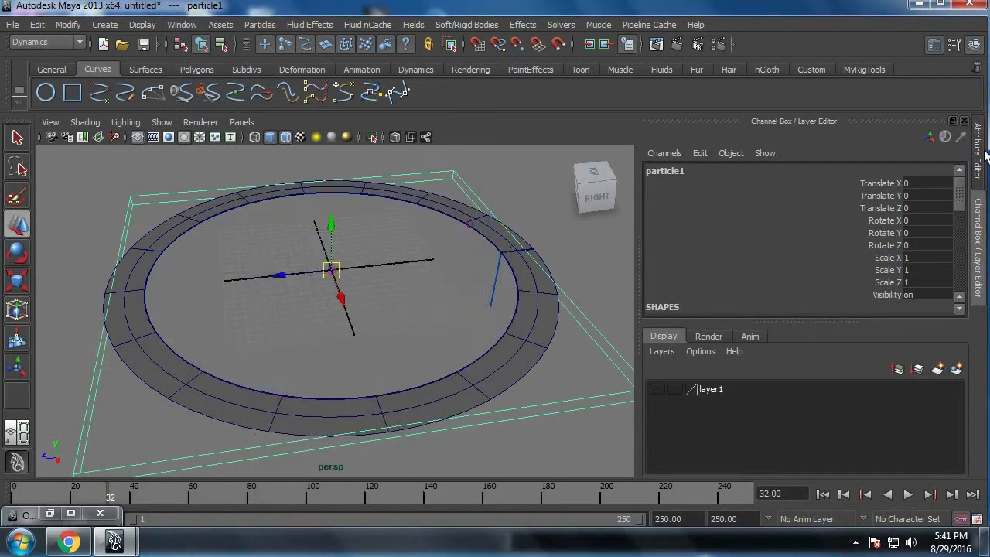
# Step: Set the Particle Render Type of particleShape1 to Spheres and clear the selection
pyautogui.click(976, 153)
pyautogui.click(750, 170)
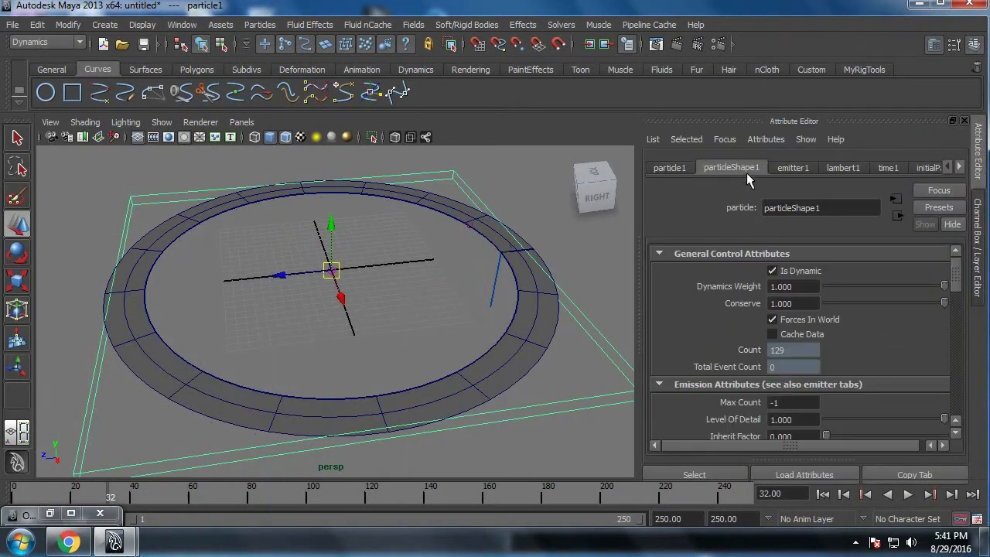
pyautogui.click(751, 255)
pyautogui.click(744, 269)
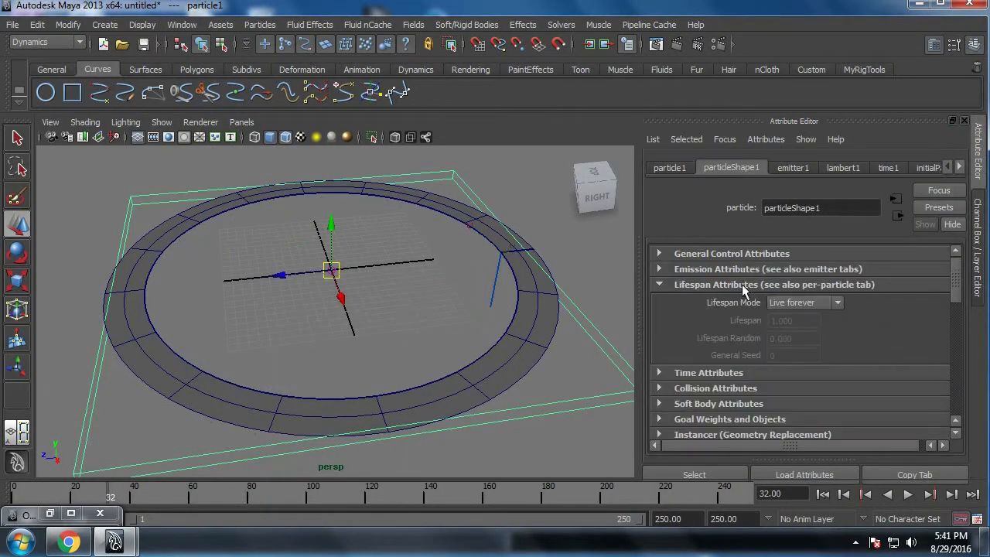
pyautogui.click(742, 285)
pyautogui.scroll(-2, 787, 392)
pyautogui.click(814, 333)
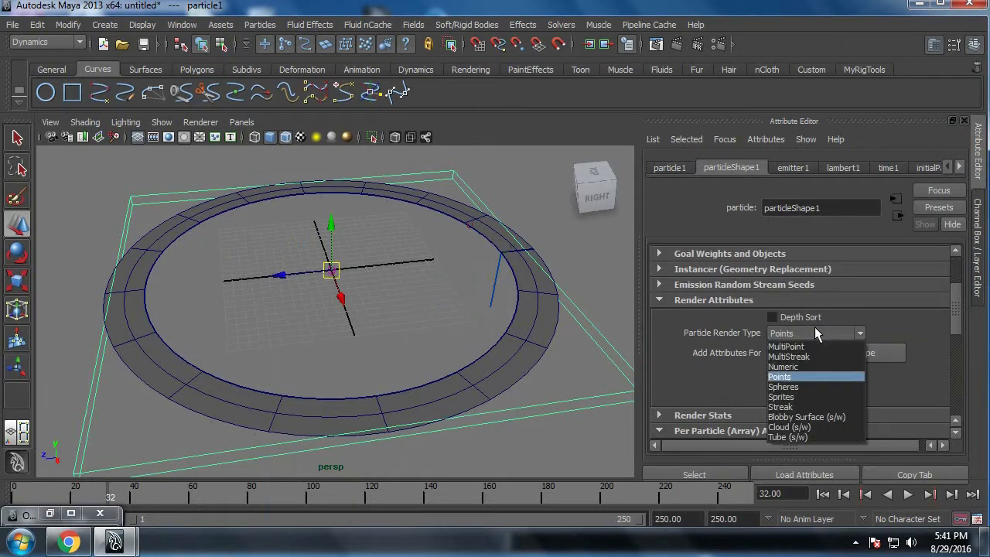
pyautogui.click(797, 386)
pyautogui.click(603, 410)
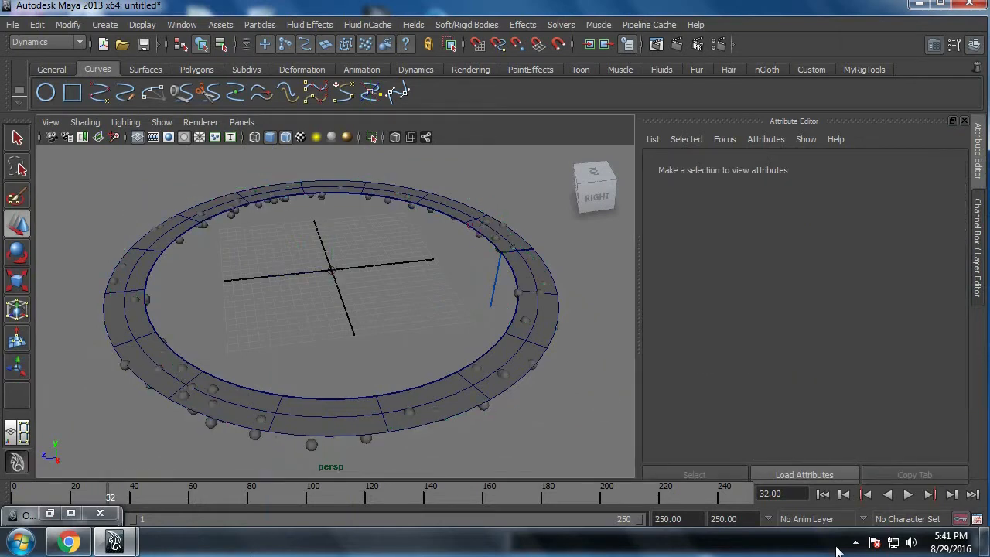
# Step: Play the particle emission from the first frame, stop at frame 137 and examine the spheres around the ring
pyautogui.click(822, 493)
pyautogui.click(906, 499)
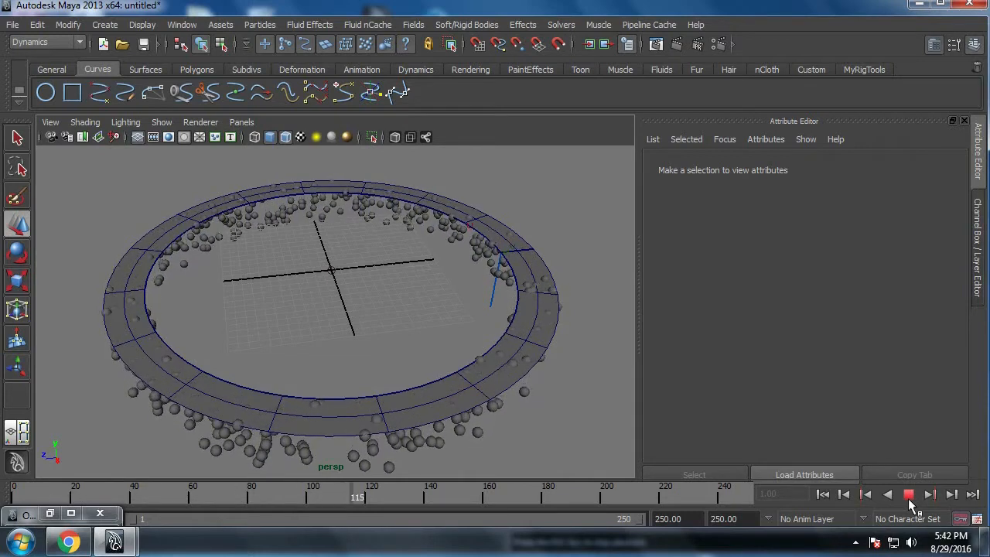
pyautogui.click(909, 495)
pyautogui.keyDown('alt'); pyautogui.moveTo(499, 293); pyautogui.dragTo(529, 293); pyautogui.keyUp('alt')
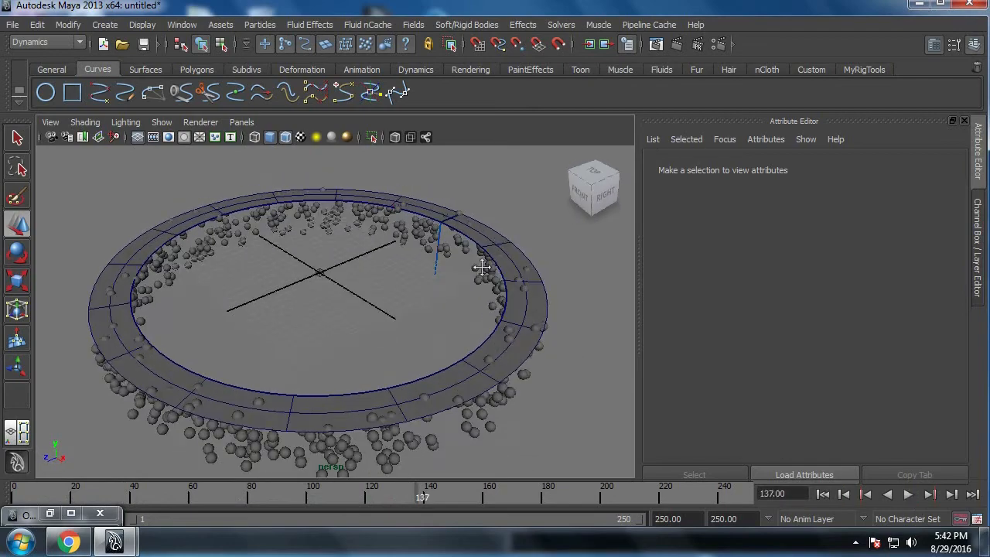
pyautogui.scroll(4, 483, 266)
pyautogui.keyDown('alt'); pyautogui.moveTo(483, 266); pyautogui.dragTo(440, 292, button='middle'); pyautogui.keyUp('alt')
# Step: Isolate the lofted ring to examine its surface direction lines without the particles, and show all objects again
pyautogui.click(382, 298)
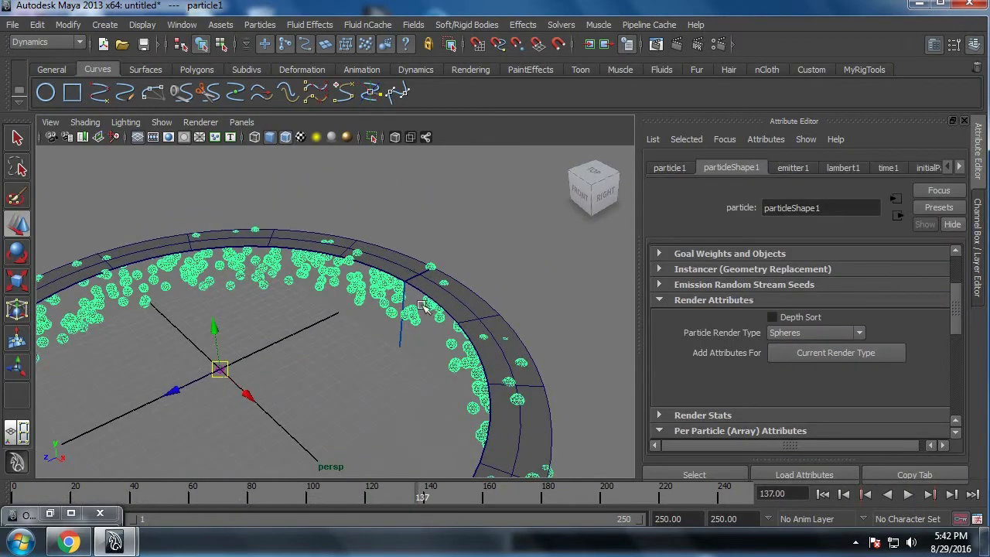
pyautogui.click(458, 301)
pyautogui.keyDown('alt'); pyautogui.moveTo(400, 307); pyautogui.dragTo(349, 300); pyautogui.keyUp('alt')
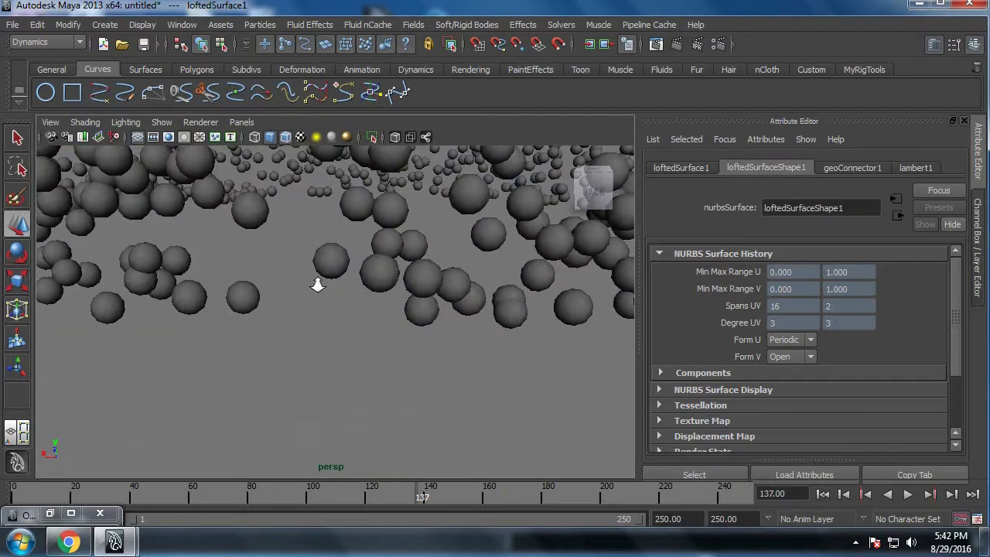
pyautogui.scroll(-5, 294, 302)
pyautogui.scroll(2, 333, 248)
pyautogui.click(371, 137)
pyautogui.keyDown('alt'); pyautogui.moveTo(365, 159); pyautogui.dragTo(619, 364); pyautogui.keyUp('alt')
pyautogui.scroll(3, 435, 323)
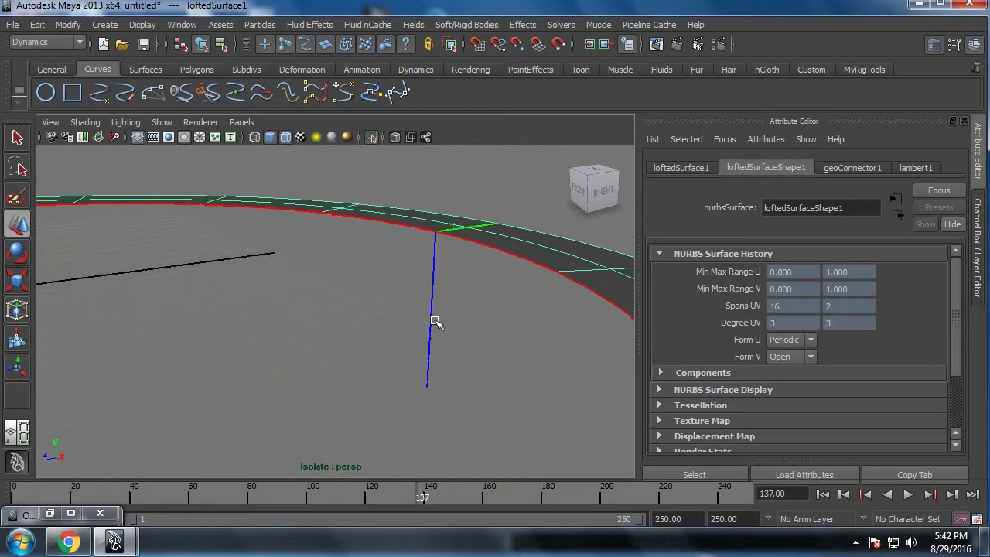
pyautogui.click(371, 137)
pyautogui.scroll(-3, 280, 345)
pyautogui.keyDown('alt'); pyautogui.moveTo(290, 348); pyautogui.dragTo(461, 358, button='middle'); pyautogui.keyUp('alt')
pyautogui.scroll(-1, 461, 357)
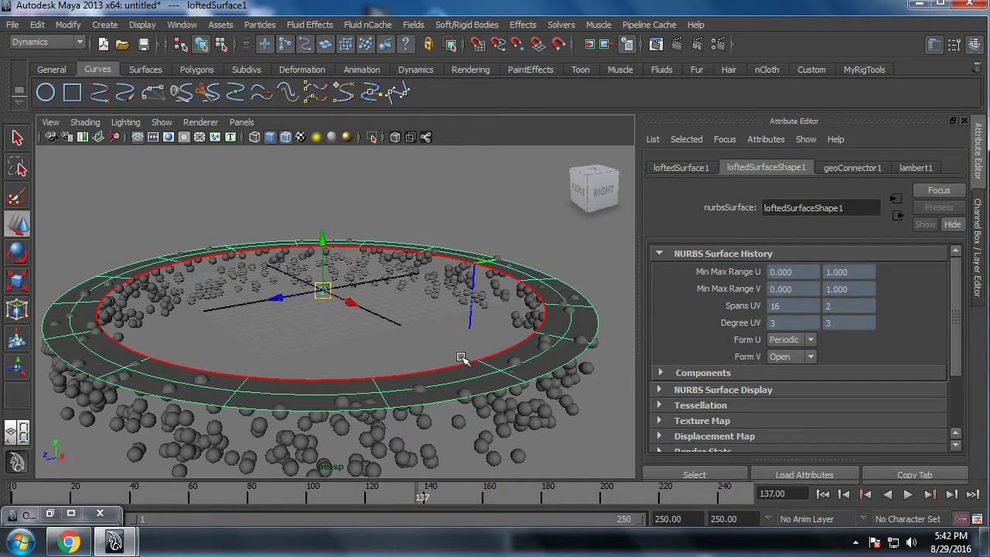
# Step: Make the lofted ring a goal for the particles, using reset Goal Options and a goal weight of 1
pyautogui.click(496, 443)
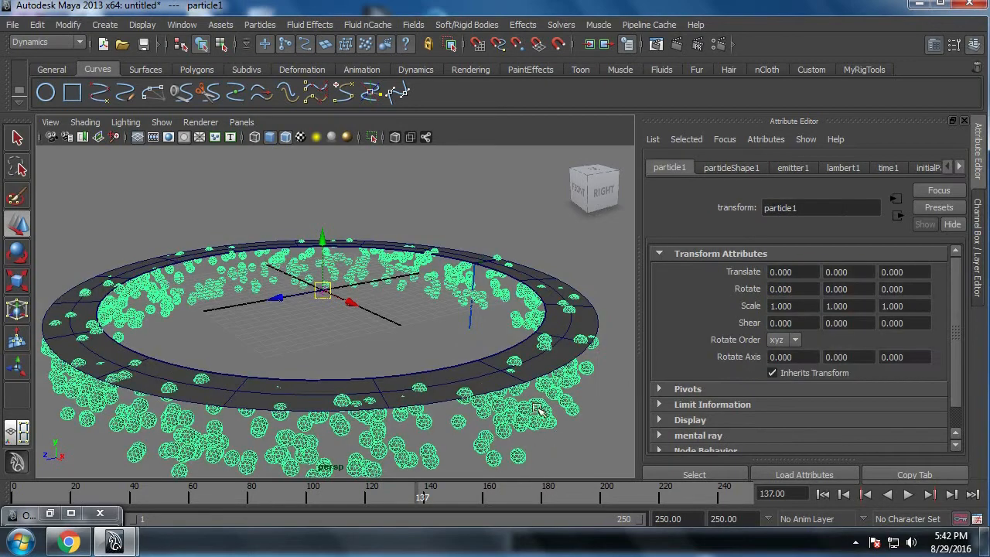
pyautogui.click(477, 371)
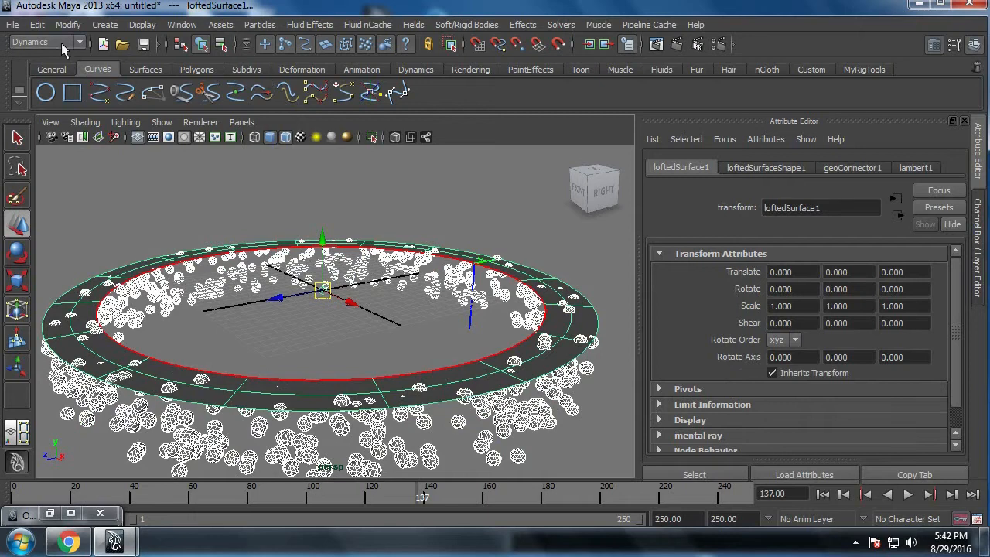
pyautogui.click(260, 24)
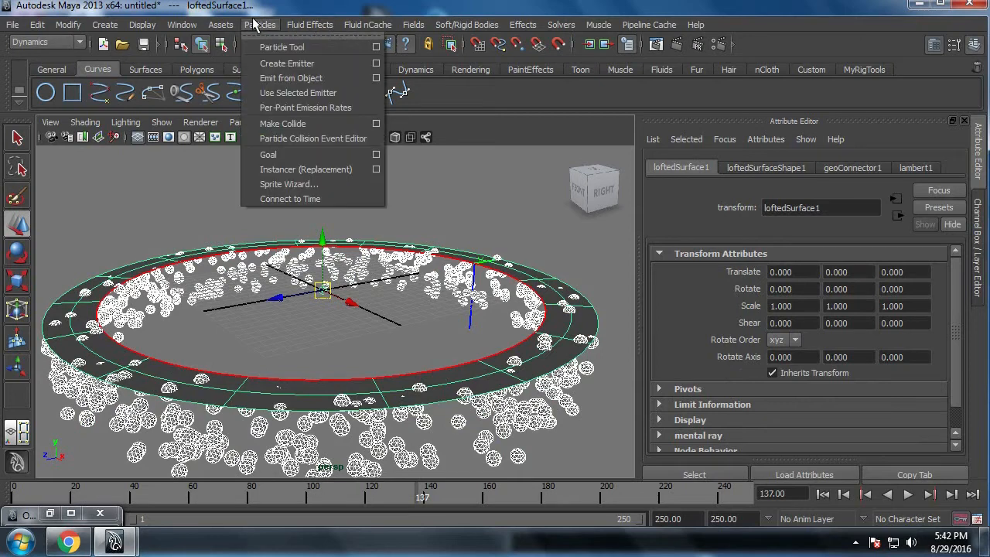
pyautogui.click(374, 154)
pyautogui.click(388, 155)
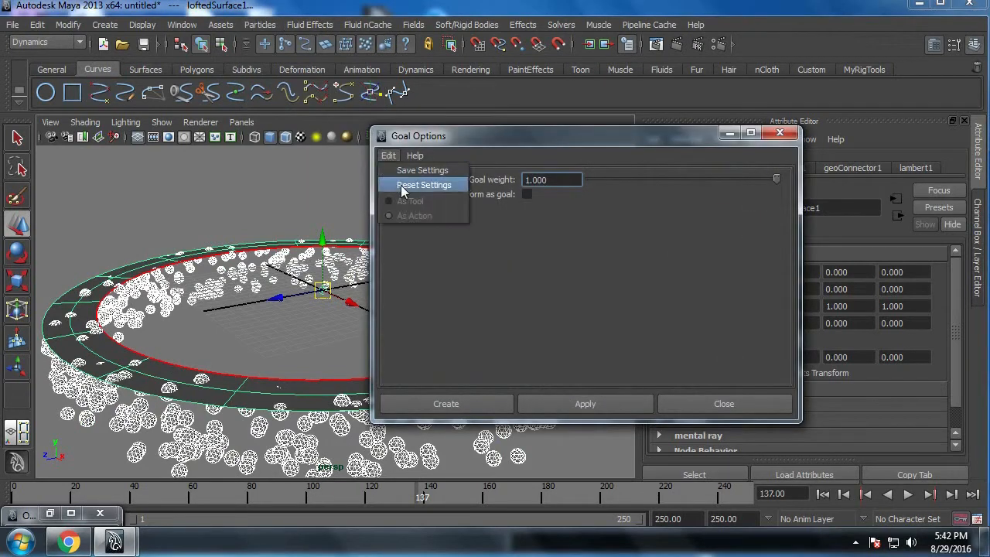
pyautogui.click(423, 185)
pyautogui.moveTo(568, 182); pyautogui.dragTo(498, 184)
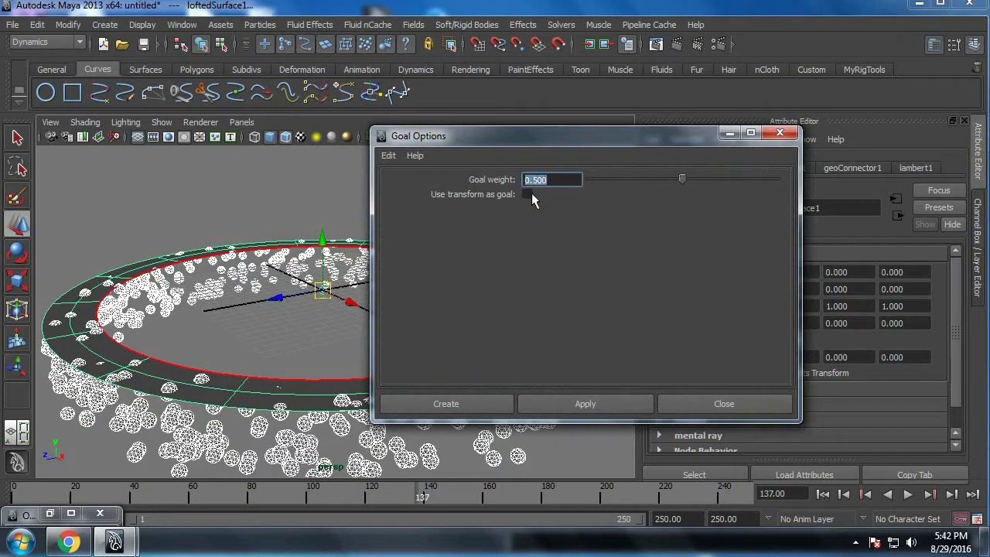
pyautogui.write('1')
pyautogui.press('Return')
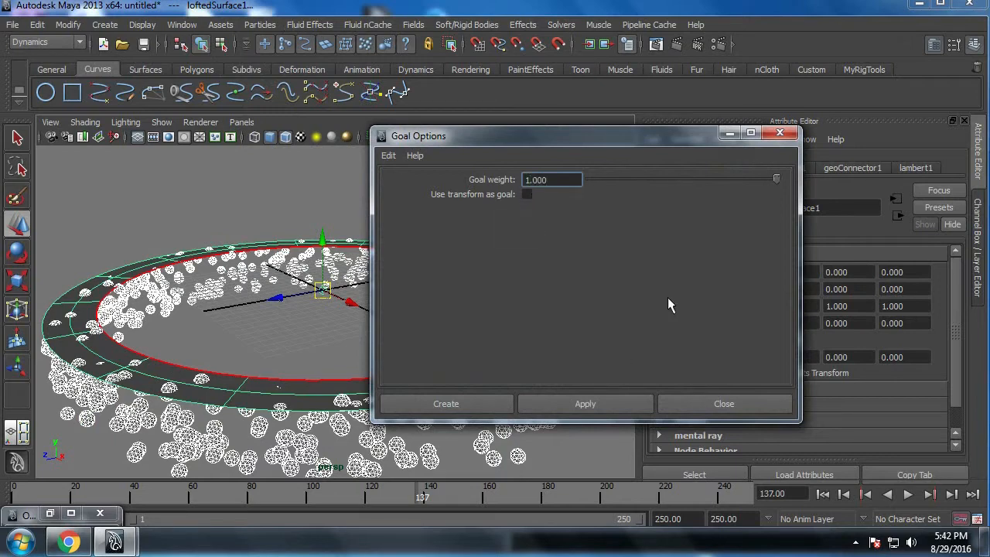
pyautogui.click(428, 402)
# Step: Play the simulation from the first frame to check the goal effect, stop it and rewind to frame 1
pyautogui.click(823, 494)
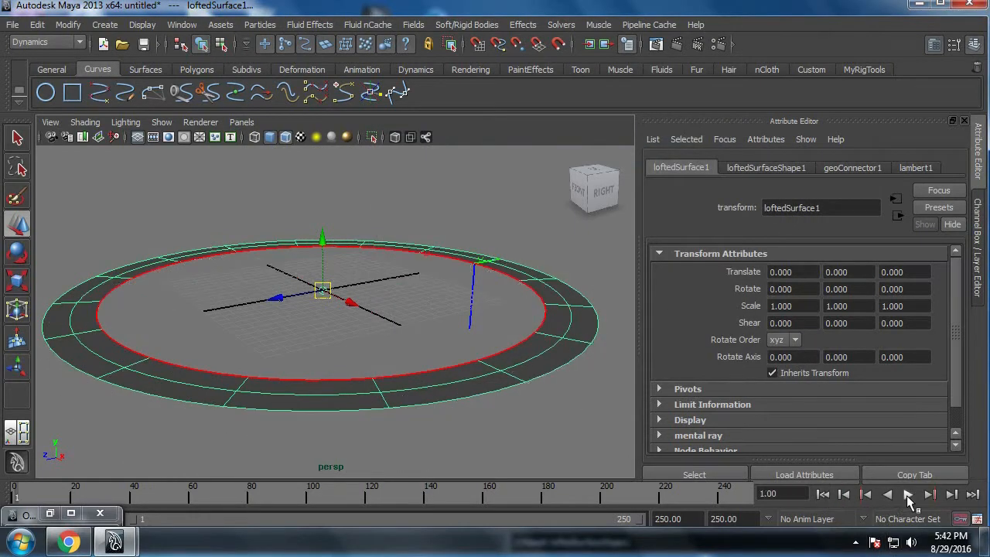
pyautogui.click(908, 494)
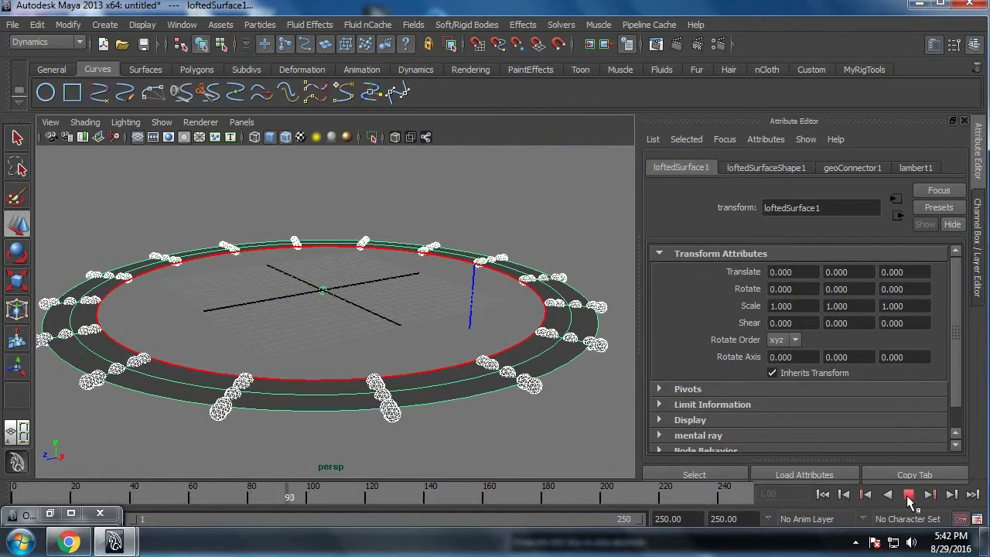
pyautogui.click(908, 494)
pyautogui.click(823, 494)
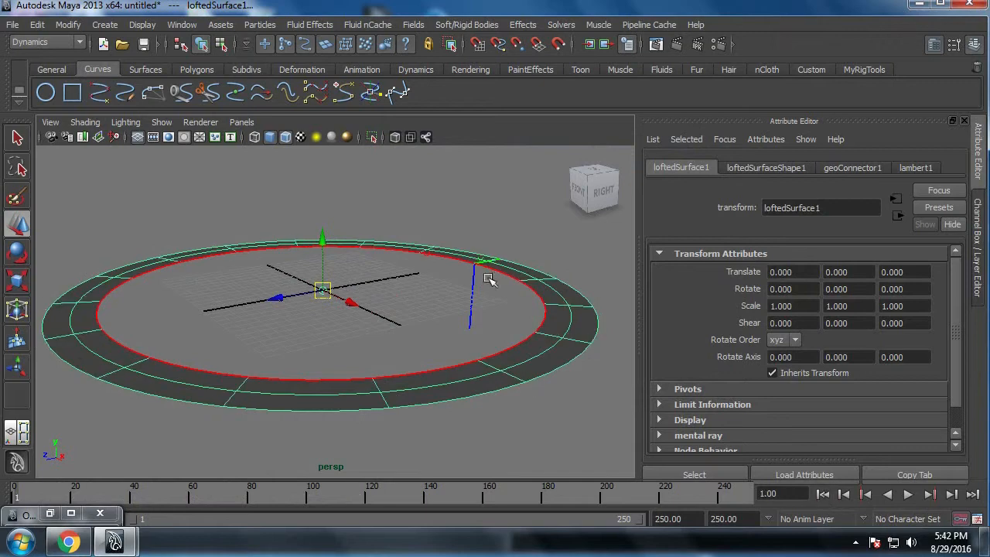
# Step: Select particle1 in the Outliner, minimize the Outliner and show the particleShape1 attributes
pyautogui.click(181, 24)
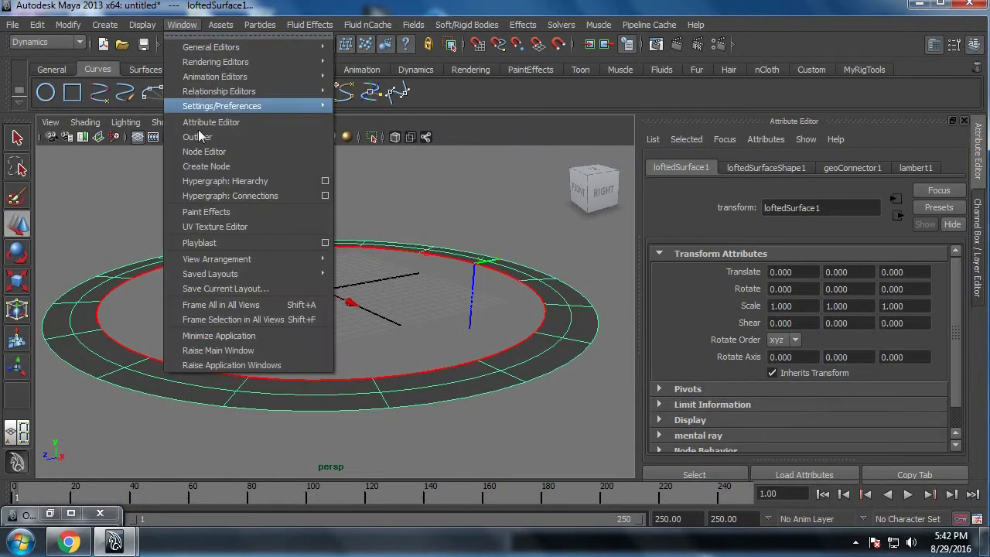
pyautogui.click(198, 137)
pyautogui.click(344, 367)
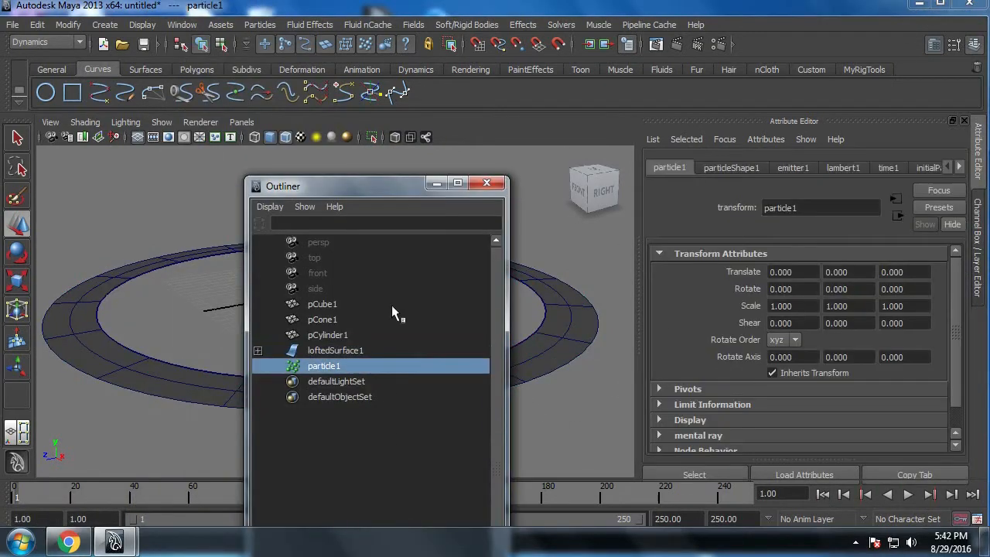
pyautogui.click(436, 183)
pyautogui.click(731, 168)
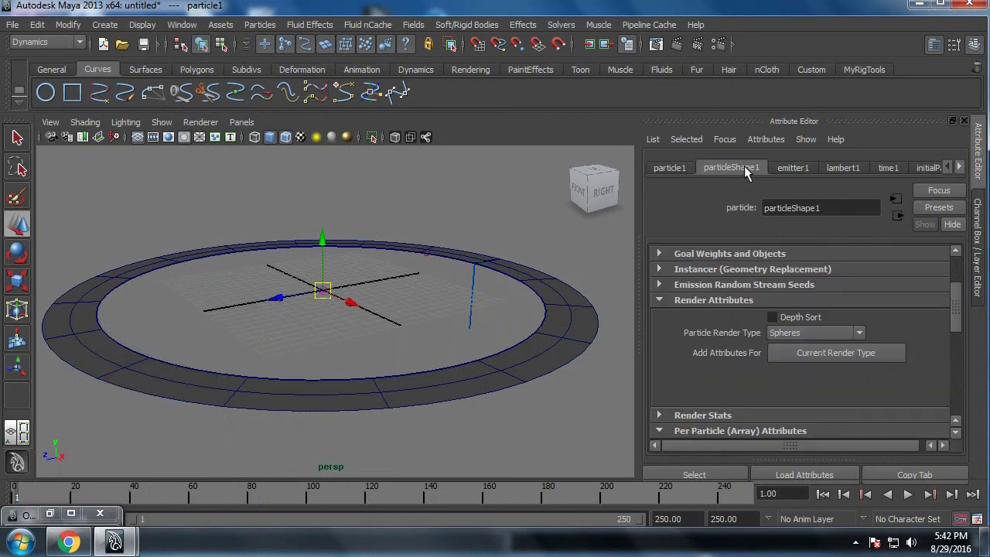
# Step: Review the per-particle attributes of particleShape1 and collapse the Render, Per Particle and Add Dynamic Attributes sections
pyautogui.click(721, 301)
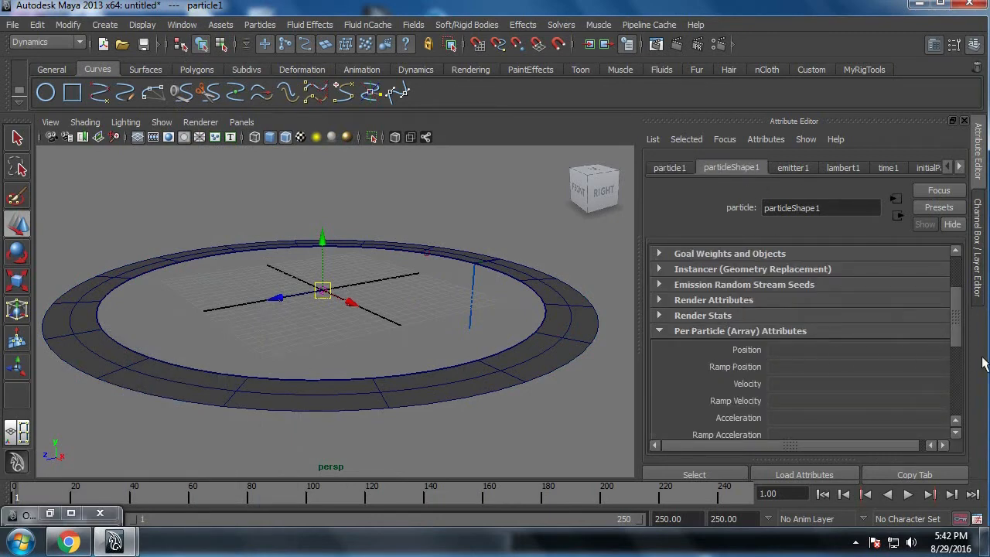
pyautogui.moveTo(954, 329); pyautogui.dragTo(958, 357)
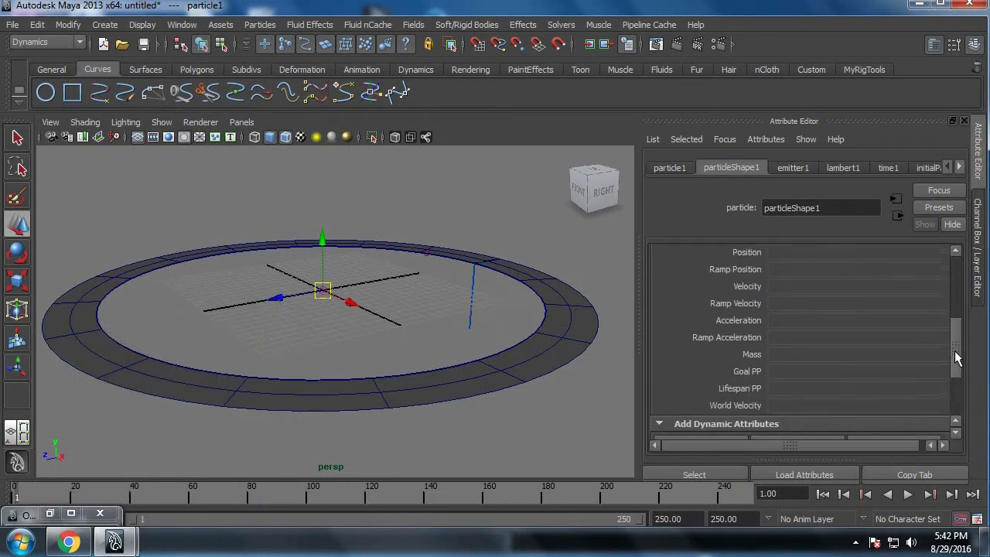
pyautogui.scroll(3, 958, 358)
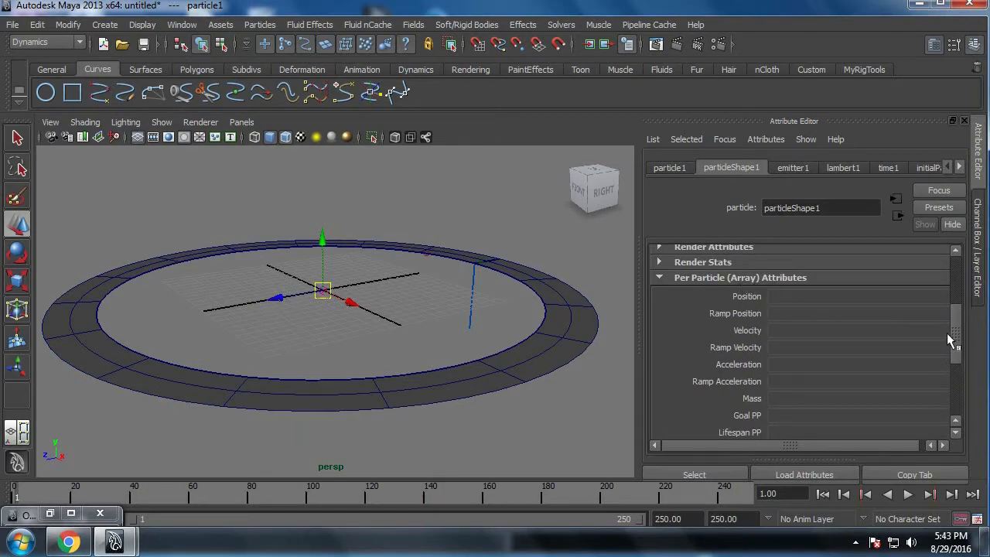
pyautogui.scroll(-1, 896, 371)
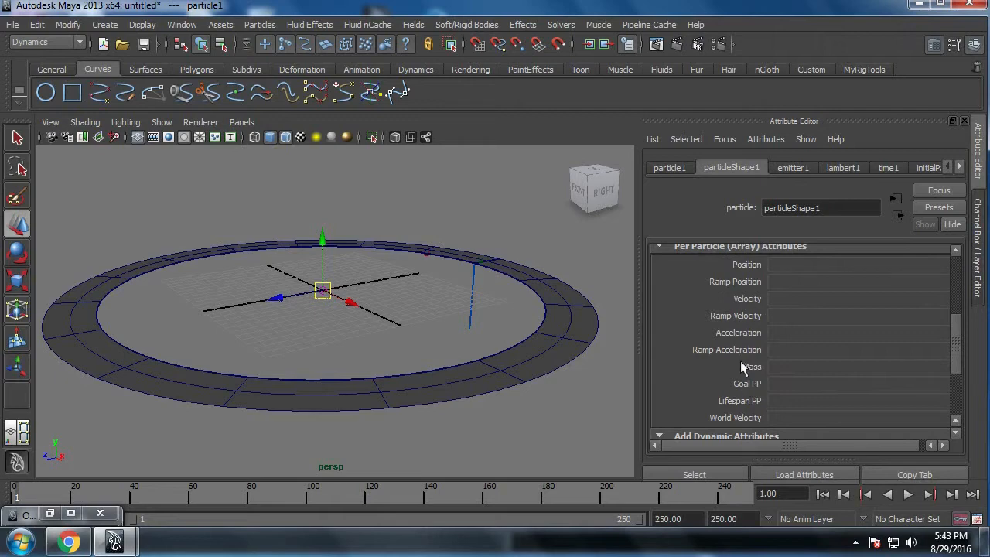
pyautogui.scroll(2, 745, 337)
pyautogui.click(720, 294)
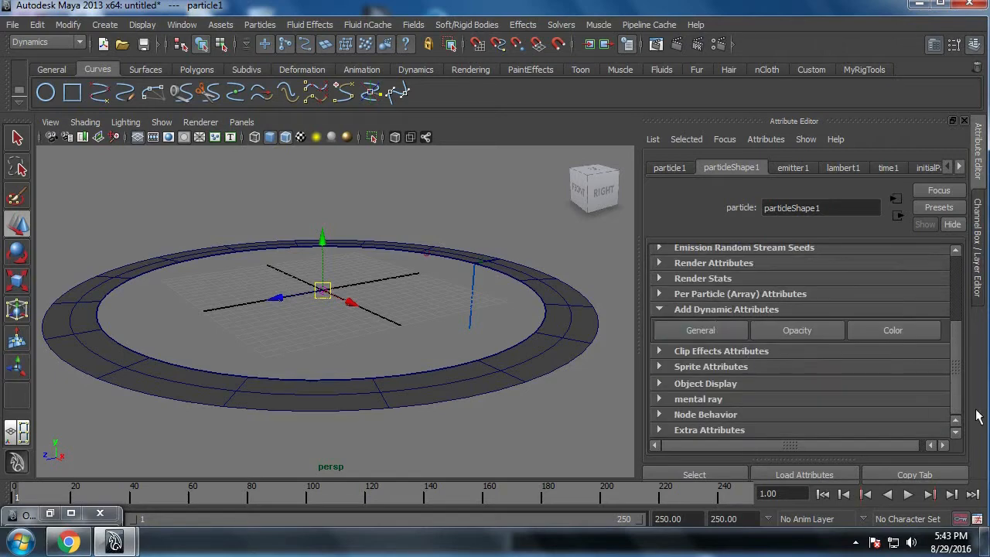
pyautogui.click(696, 308)
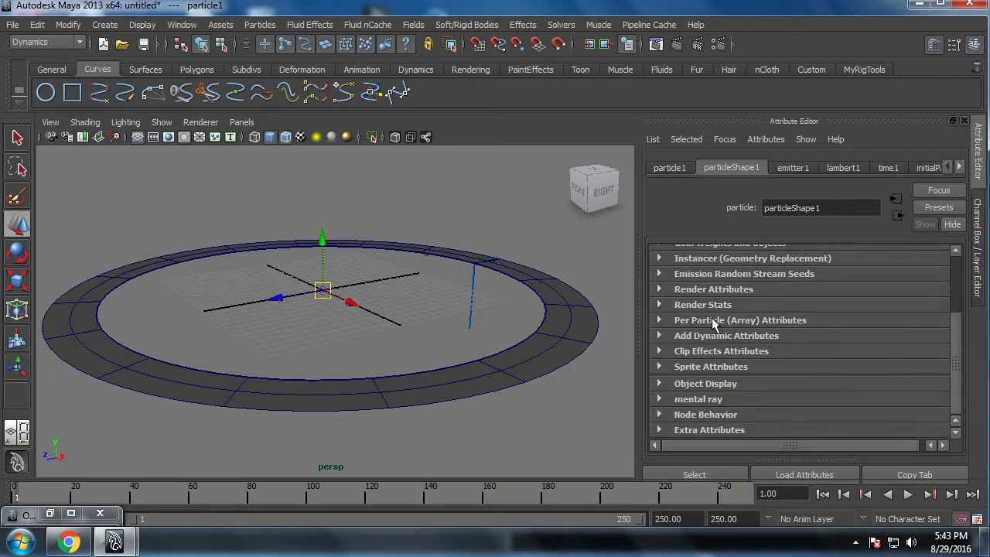
# Step: Add the goalU and goalV particle attributes to particleShape1 through the general Add Dynamic Attributes option
pyautogui.click(710, 338)
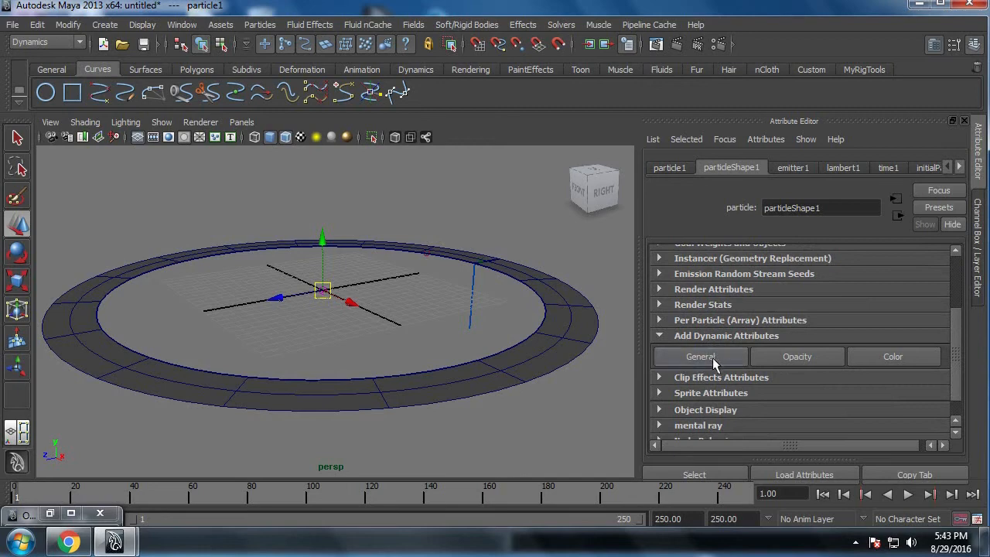
pyautogui.click(701, 357)
pyautogui.moveTo(398, 126); pyautogui.dragTo(410, 89)
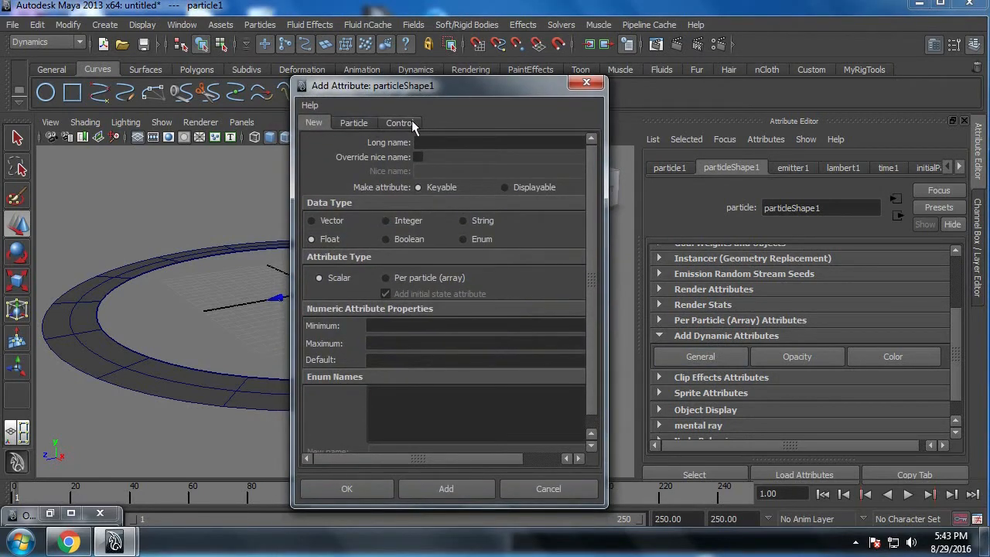
pyautogui.click(353, 123)
pyautogui.click(317, 379)
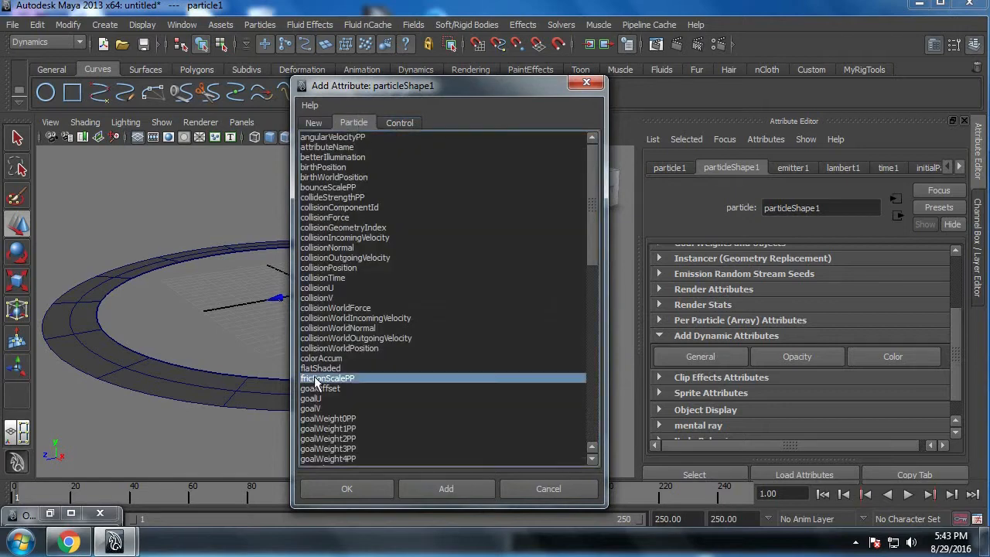
pyautogui.click(317, 389)
pyautogui.click(317, 398)
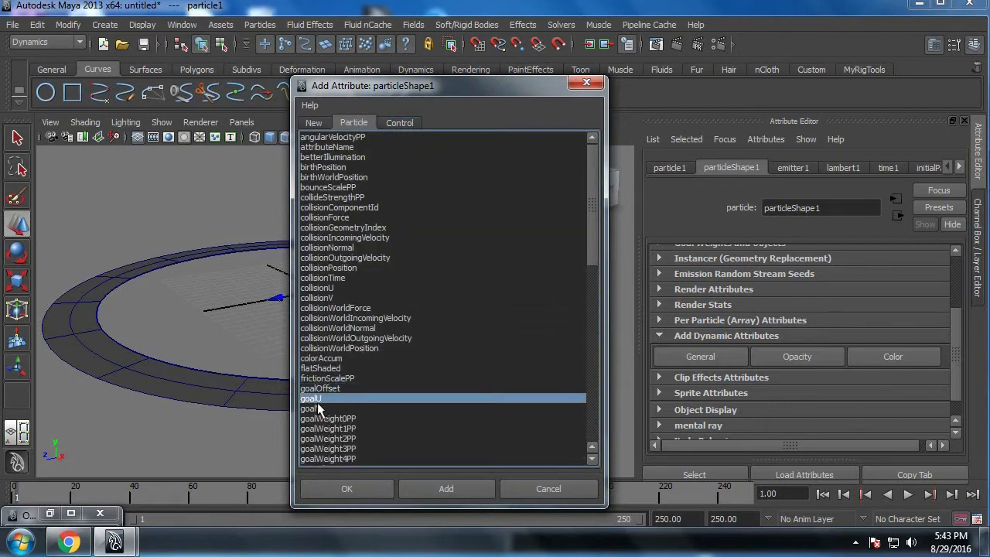
pyautogui.keyDown('shift'); pyautogui.click(321, 407); pyautogui.keyUp('shift')
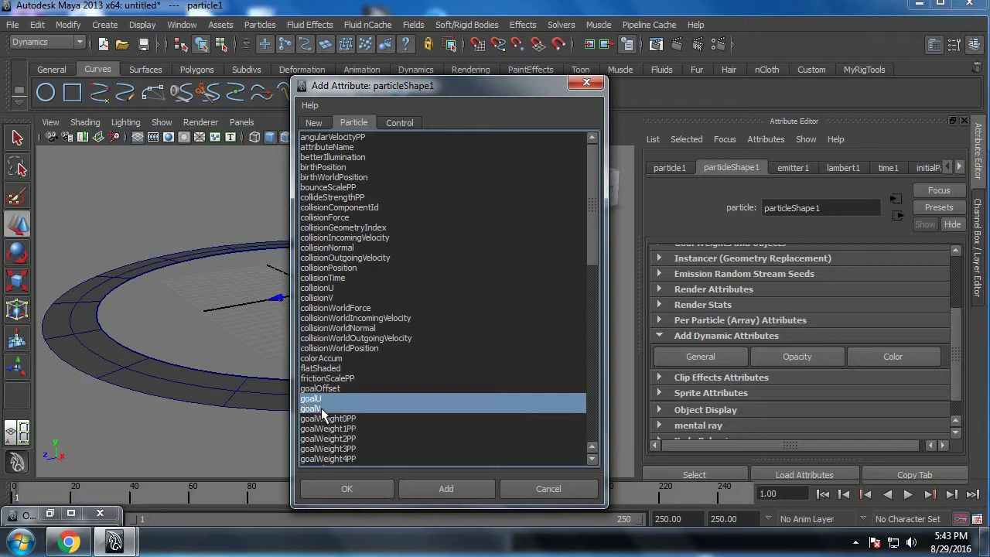
pyautogui.click(336, 489)
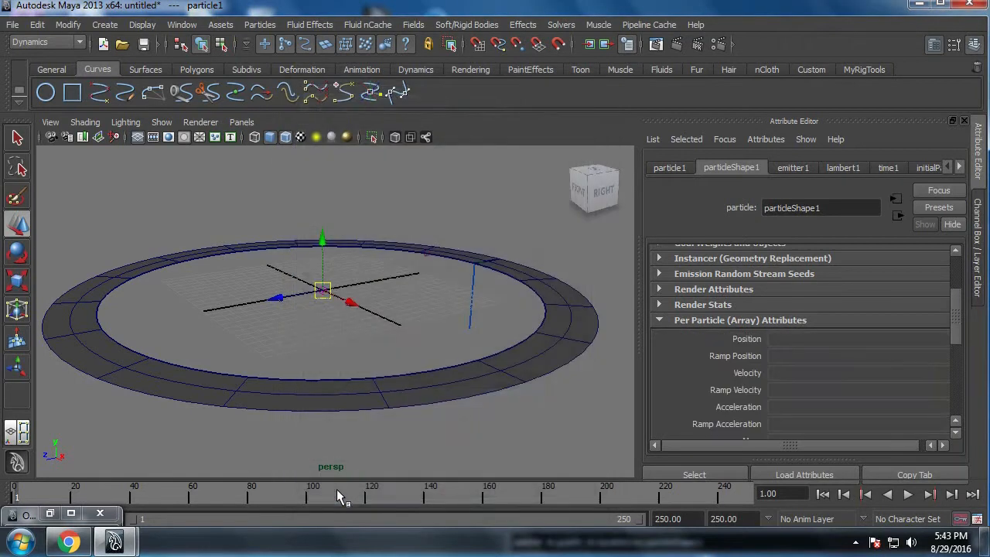
pyautogui.scroll(-3, 752, 338)
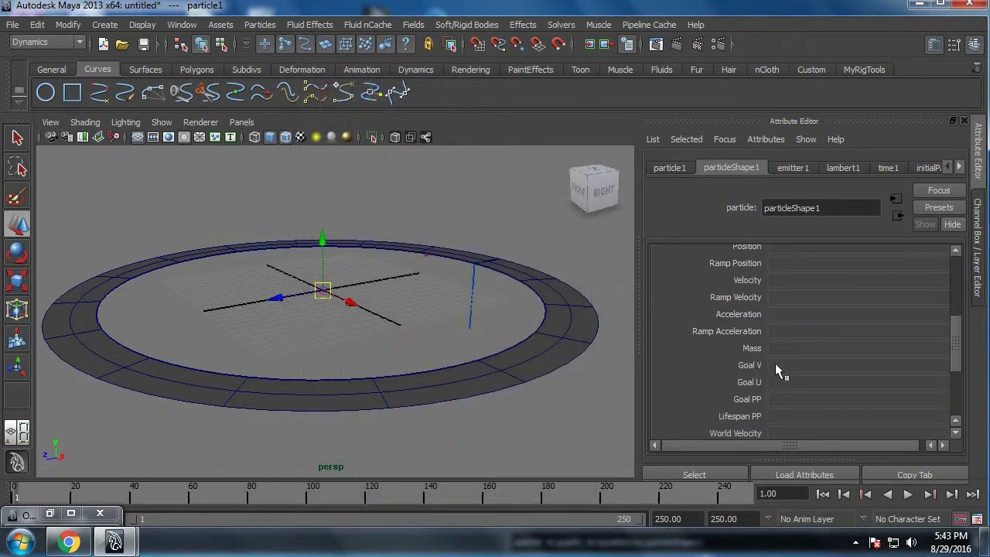
# Step: Select the lofted ring to view its surface directions, and bring the particleShape1 per-particle attributes back into focus
pyautogui.keyDown('alt'); pyautogui.moveTo(593, 393); pyautogui.dragTo(559, 335); pyautogui.keyUp('alt')
pyautogui.click(539, 287)
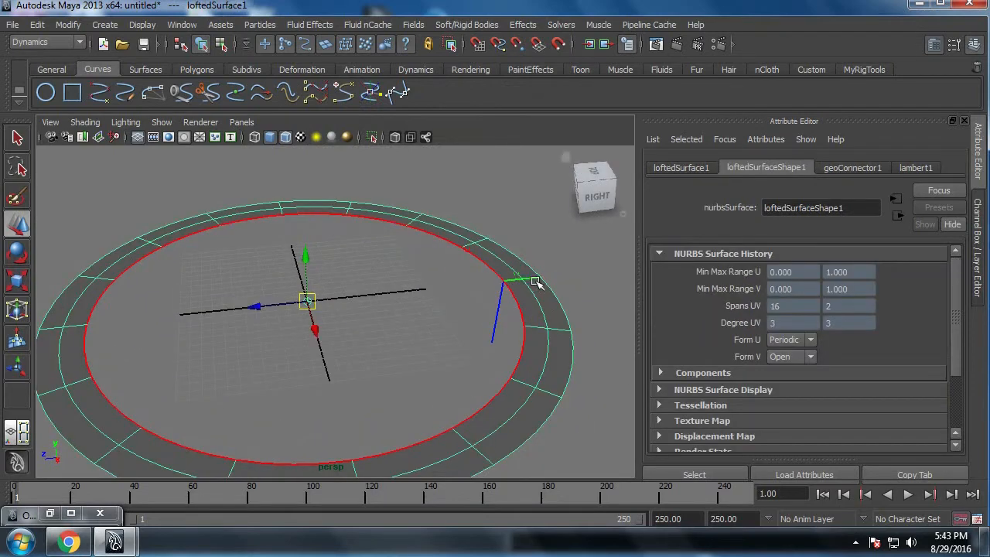
pyautogui.click(725, 139)
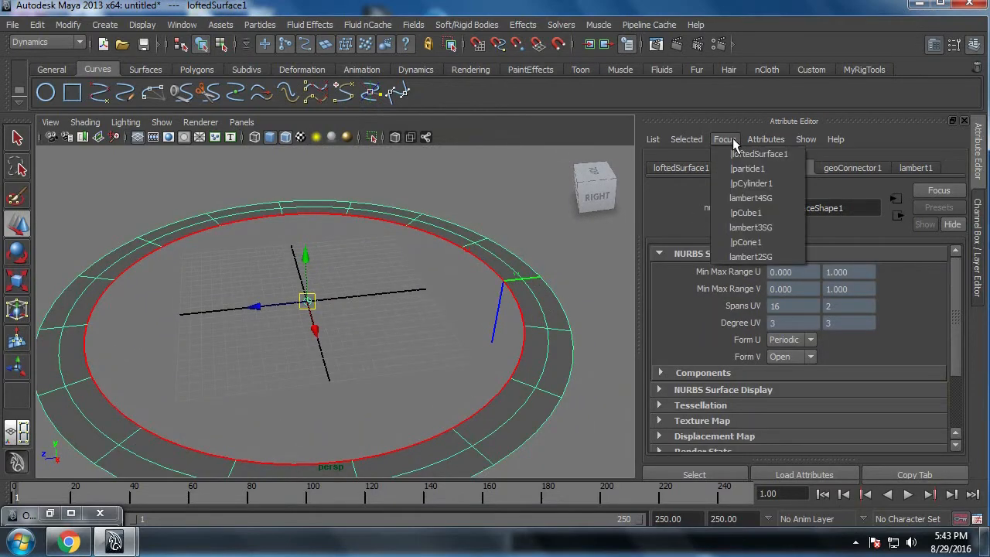
pyautogui.click(742, 167)
pyautogui.click(754, 170)
pyautogui.scroll(-10, 814, 354)
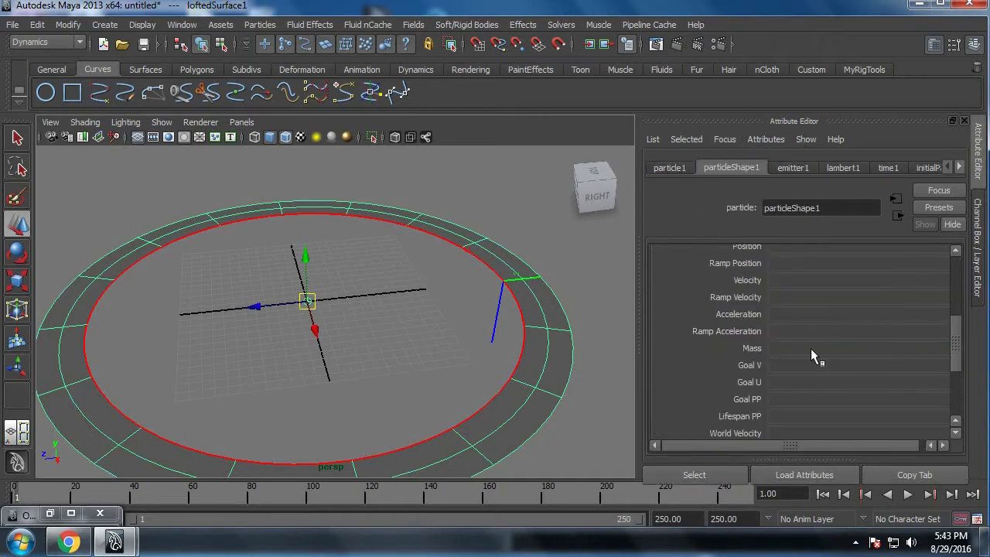
# Step: Write the Goal V creation expression particleShape1.goalV=rand(0,1); in the Expression Editor
pyautogui.rightClick(785, 369)
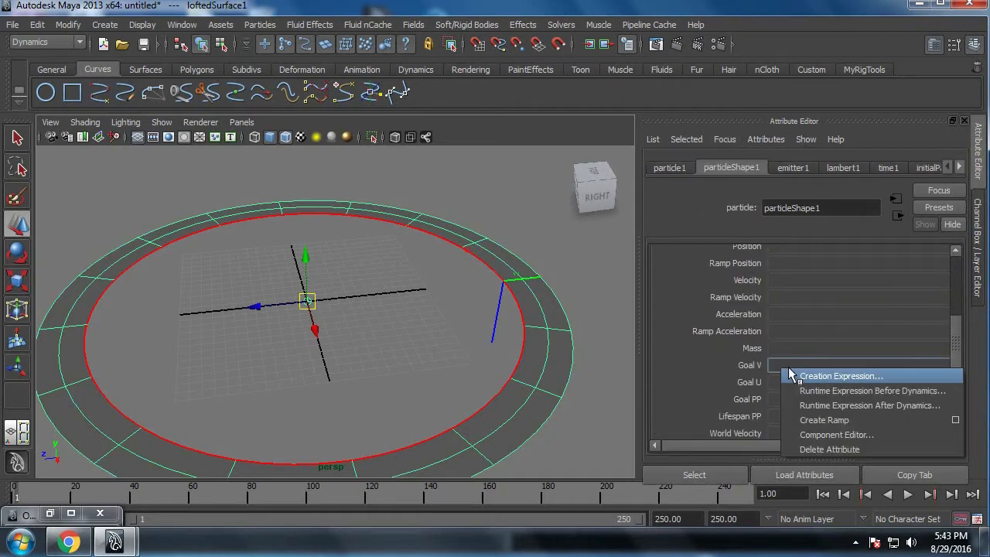
pyautogui.click(820, 376)
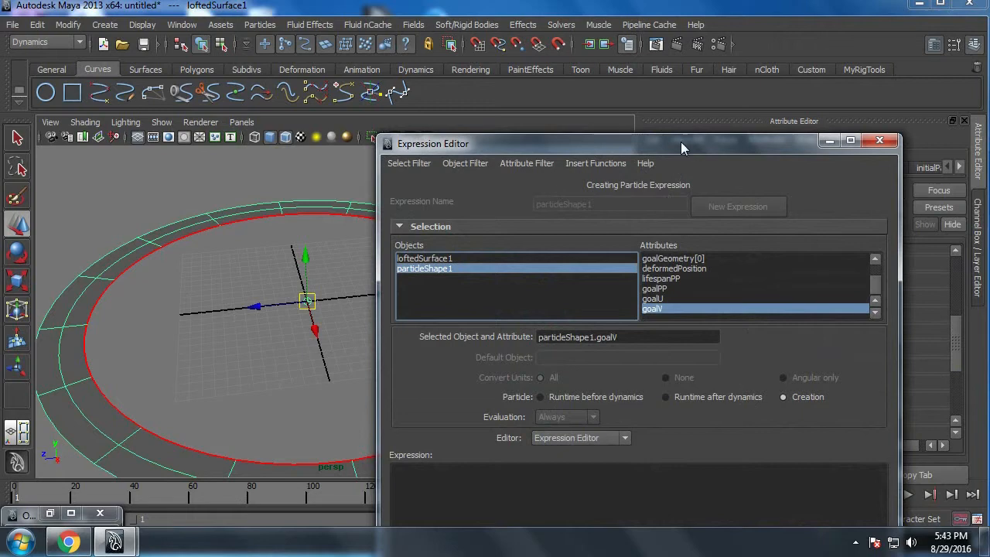
pyautogui.moveTo(681, 142); pyautogui.dragTo(755, 9)
pyautogui.click(655, 205)
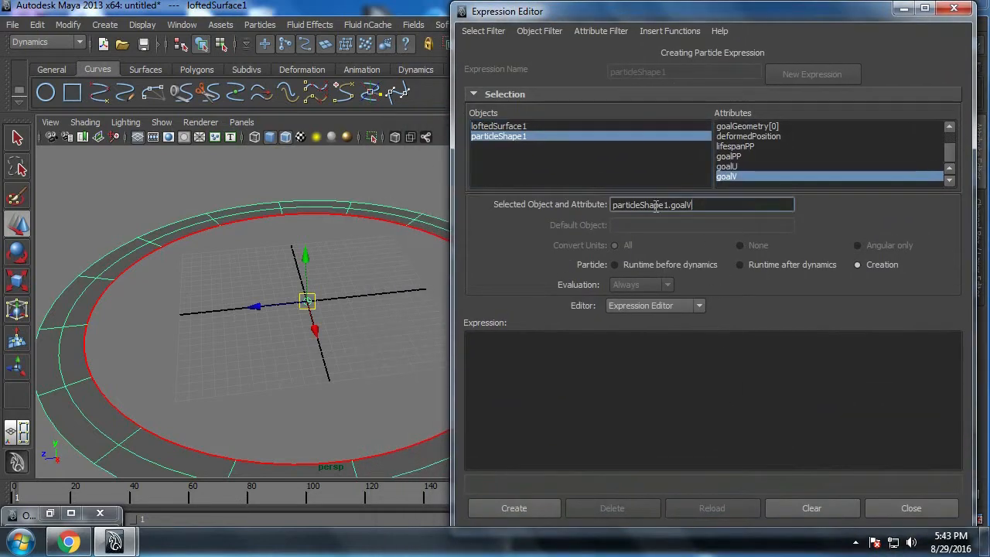
pyautogui.hotkey('ctrl', 'a')
pyautogui.hotkey('ctrl', 'c')
pyautogui.click(565, 353)
pyautogui.hotkey('ctrl', 'v')
pyautogui.keyDown('ctrl'); pyautogui.scroll(4, 710, 386); pyautogui.keyUp('ctrl')
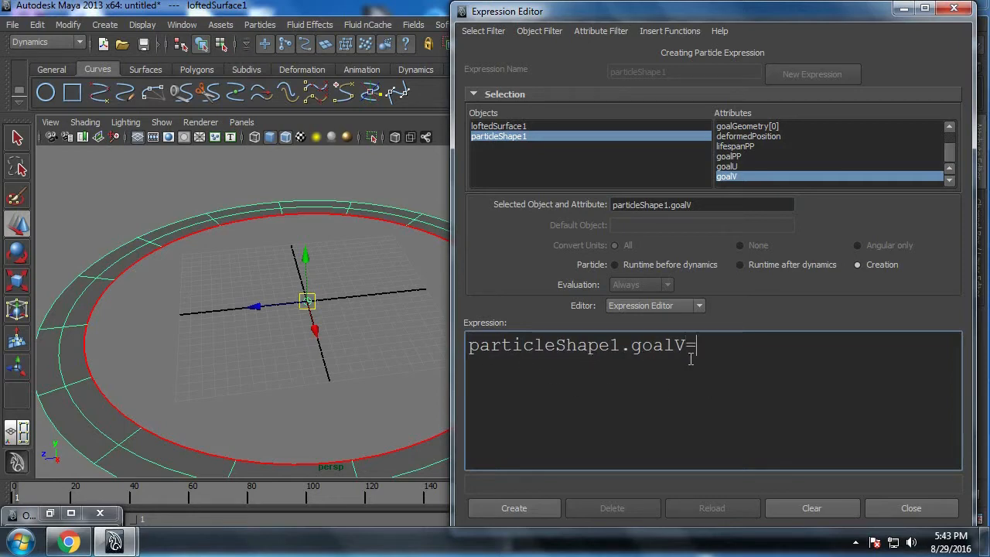
pyautogui.write('=rand(')
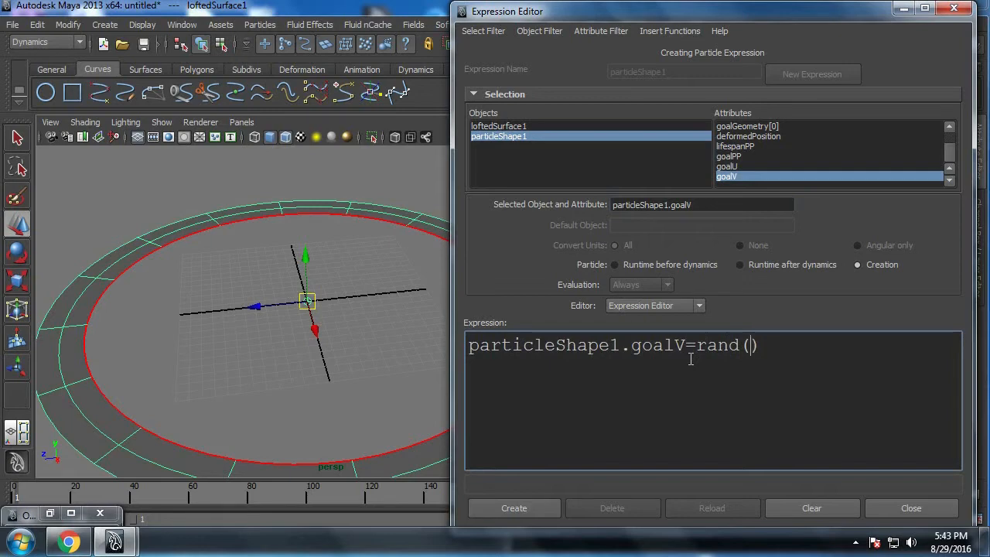
pyautogui.write('0,1')
# Step: Move the Expression Editor aside and examine the V direction across the ring's width at its seam
pyautogui.moveTo(758, 29); pyautogui.dragTo(853, 42)
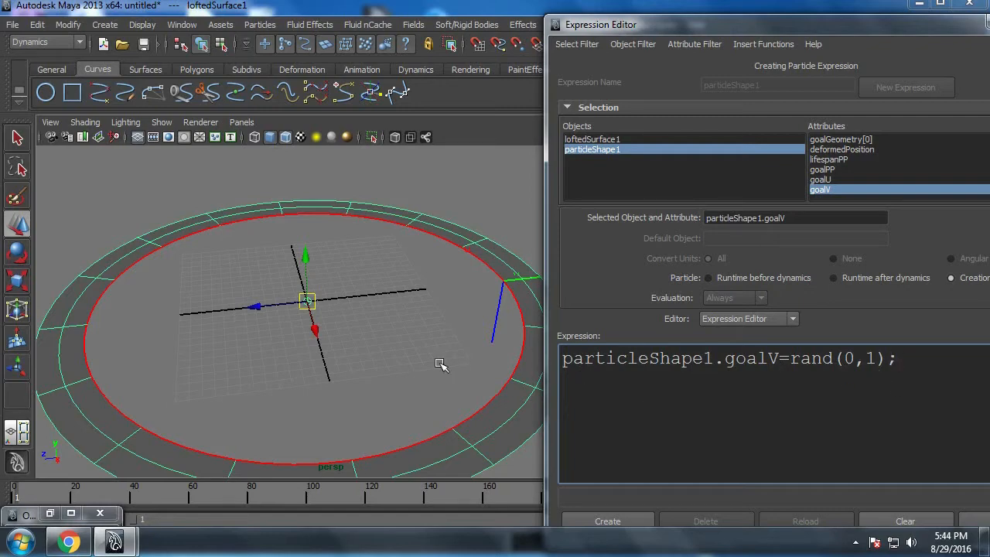
pyautogui.keyDown('alt'); pyautogui.moveTo(432, 333); pyautogui.dragTo(249, 340, button='middle'); pyautogui.keyUp('alt')
pyautogui.keyDown('alt'); pyautogui.moveTo(249, 340); pyautogui.dragTo(336, 354, button='right'); pyautogui.keyUp('alt')
pyautogui.keyDown('alt'); pyautogui.moveTo(336, 354); pyautogui.dragTo(300, 424, button='middle'); pyautogui.keyUp('alt')
pyautogui.keyDown('alt'); pyautogui.moveTo(300, 424); pyautogui.dragTo(405, 431, button='right'); pyautogui.keyUp('alt')
pyautogui.keyDown('alt'); pyautogui.moveTo(329, 398); pyautogui.dragTo(393, 395, button='right'); pyautogui.keyUp('alt')
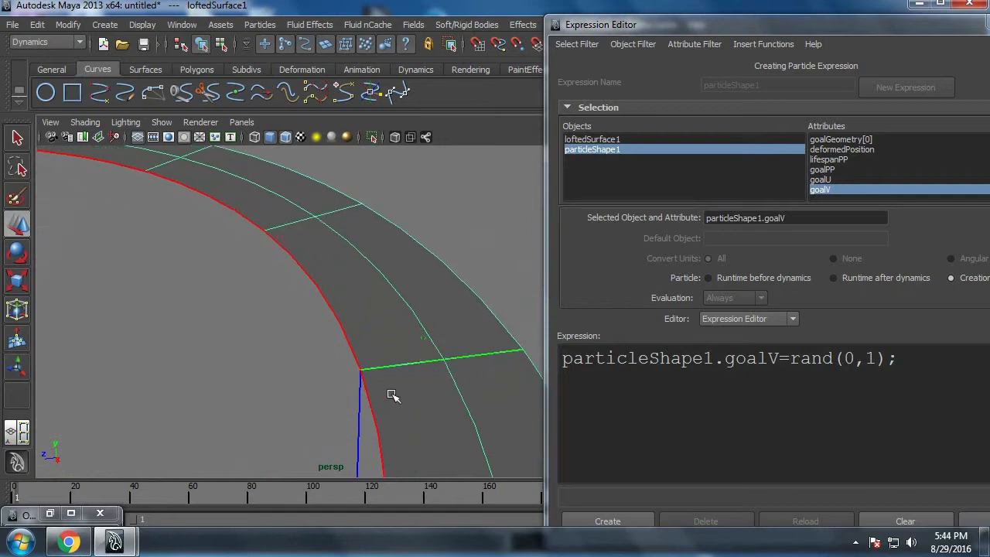
pyautogui.keyDown('alt'); pyautogui.moveTo(393, 395); pyautogui.dragTo(347, 389, button='middle'); pyautogui.keyUp('alt')
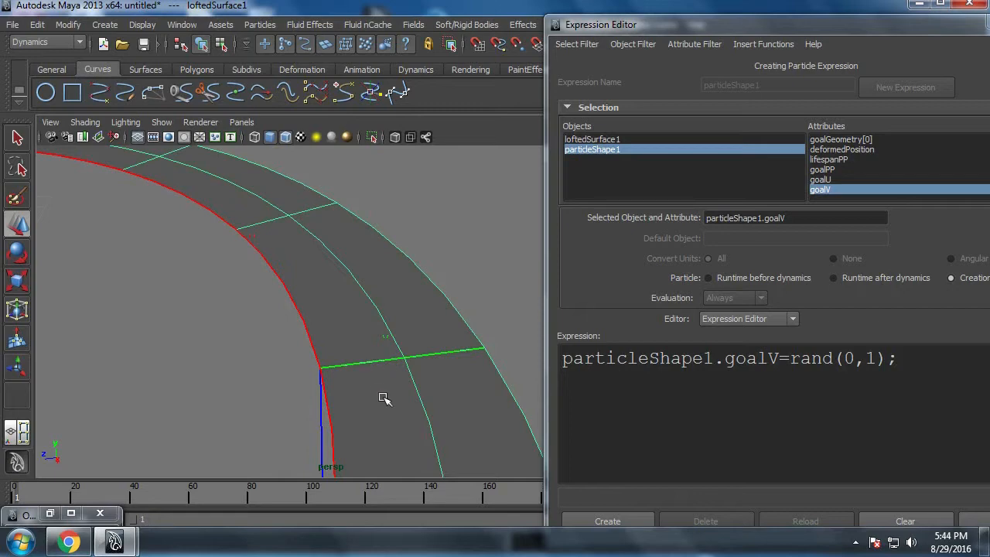
# Step: Create the Goal V expression and close the Expression Editor
pyautogui.doubleClick(806, 27)
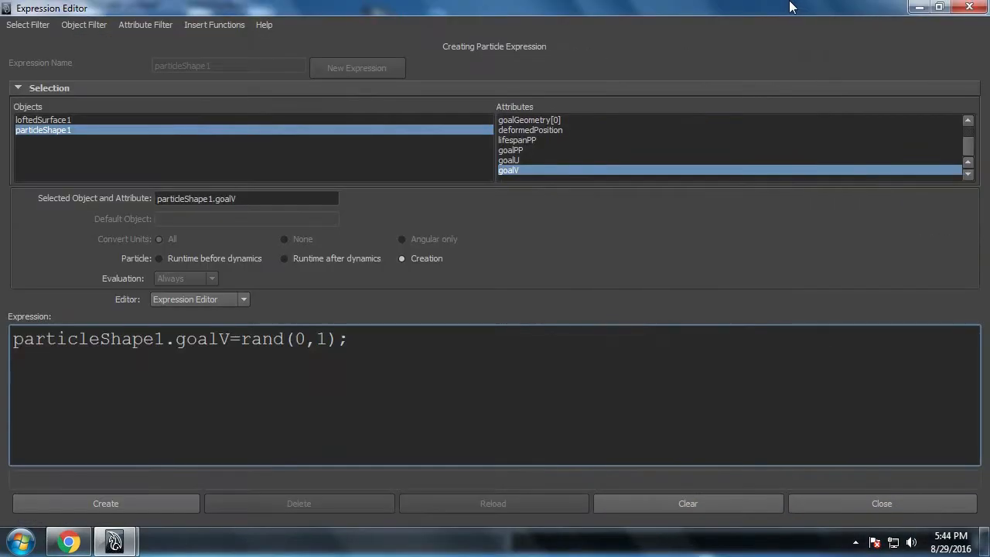
pyautogui.doubleClick(772, 10)
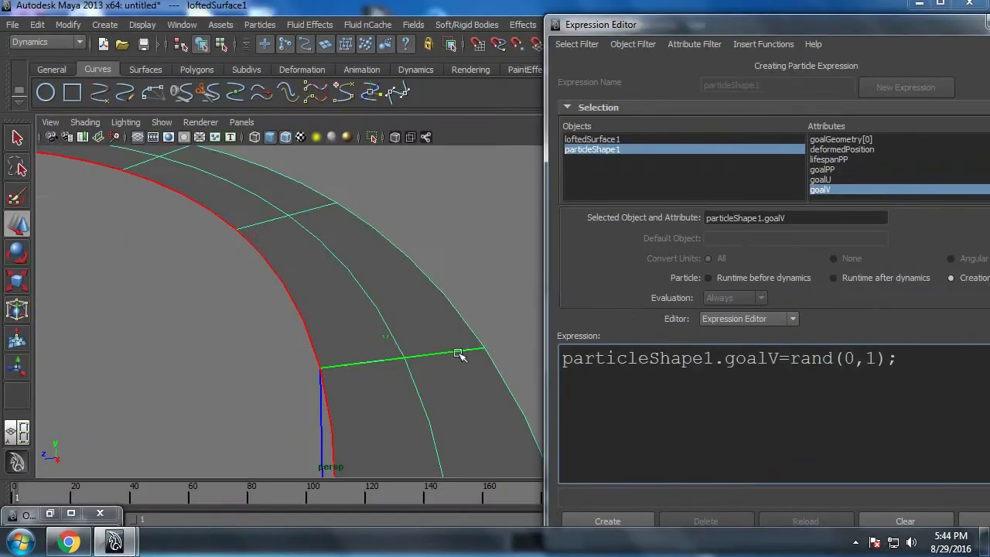
pyautogui.click(607, 521)
pyautogui.moveTo(926, 30); pyautogui.dragTo(734, 127)
pyautogui.click(858, 120)
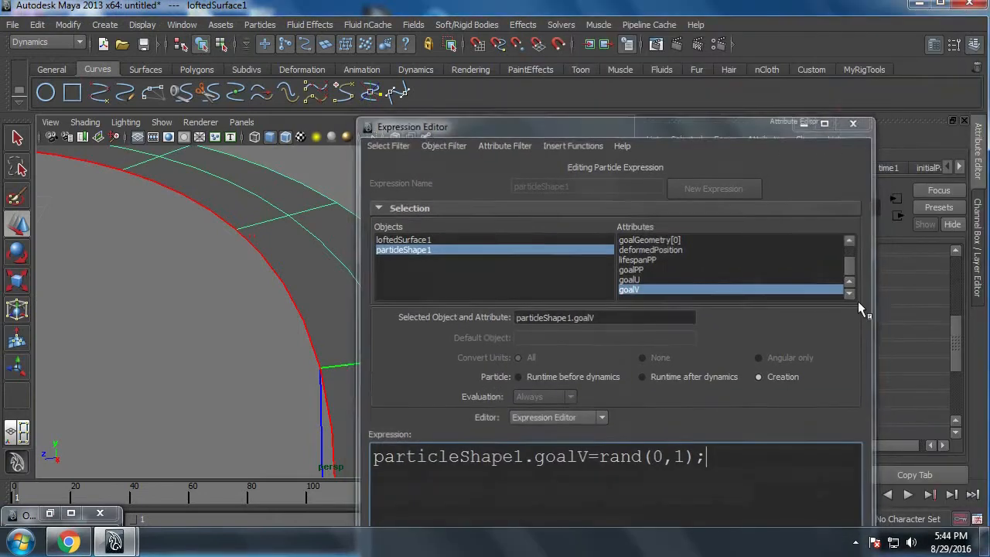
# Step: Play the simulation briefly, stop it, and inspect how the particles spread across the ring's width
pyautogui.click(907, 494)
pyautogui.click(907, 494)
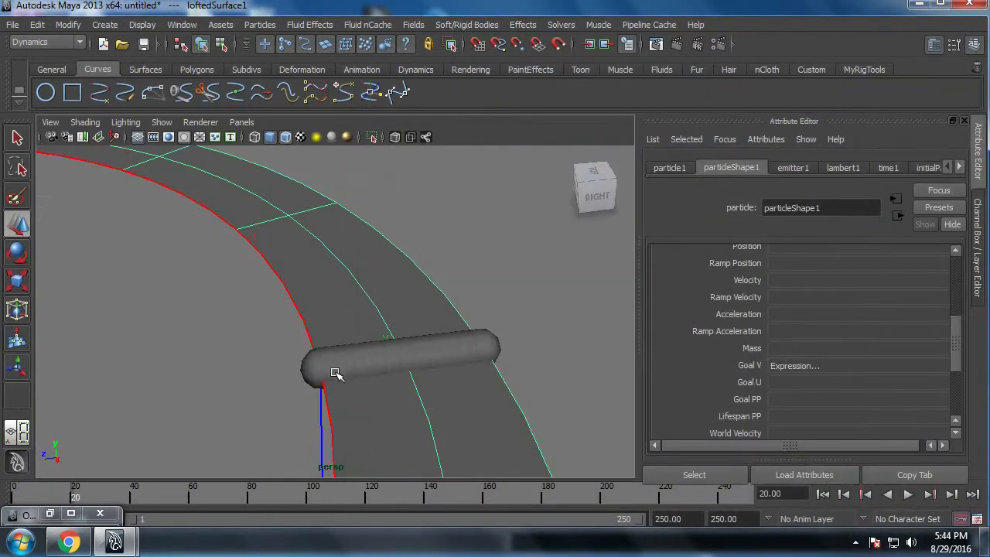
pyautogui.scroll(-10, 335, 372)
pyautogui.scroll(3, 410, 365)
pyautogui.keyDown('alt'); pyautogui.moveTo(334, 369); pyautogui.dragTo(372, 351, button='middle'); pyautogui.keyUp('alt')
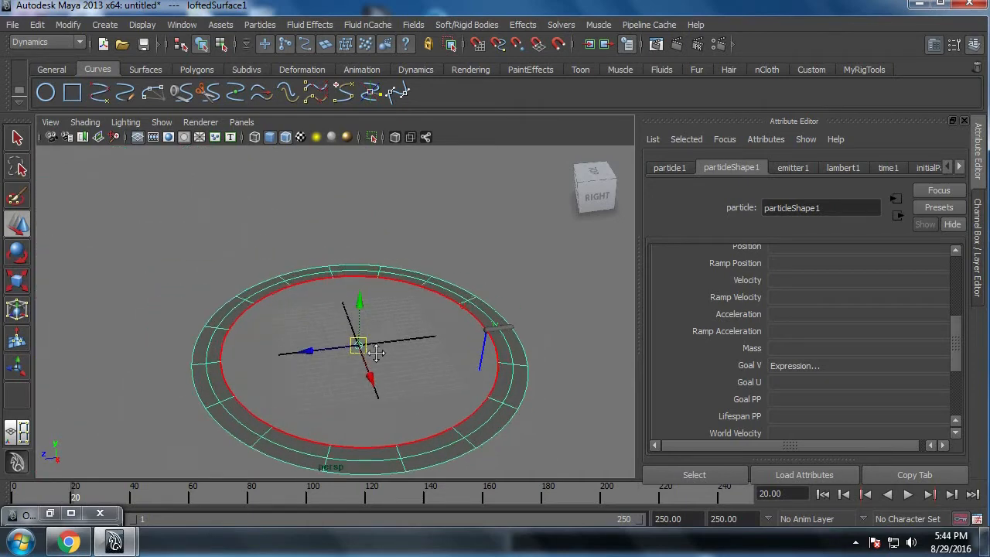
pyautogui.keyDown('alt'); pyautogui.moveTo(373, 350); pyautogui.dragTo(342, 418, button='right'); pyautogui.keyUp('alt')
pyautogui.keyDown('alt'); pyautogui.moveTo(447, 331); pyautogui.dragTo(288, 294, button='middle'); pyautogui.keyUp('alt')
pyautogui.keyDown('alt'); pyautogui.moveTo(288, 294); pyautogui.dragTo(389, 386, button='right'); pyautogui.keyUp('alt')
pyautogui.keyDown('alt'); pyautogui.moveTo(393, 391); pyautogui.dragTo(416, 446, button='middle'); pyautogui.keyUp('alt')
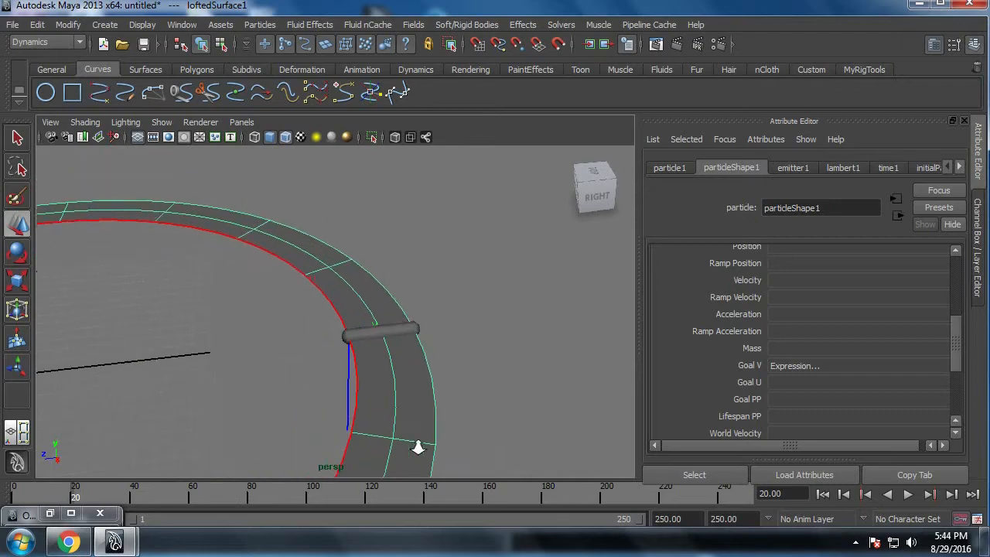
pyautogui.keyDown('alt'); pyautogui.moveTo(416, 445); pyautogui.dragTo(443, 468, button='right'); pyautogui.keyUp('alt')
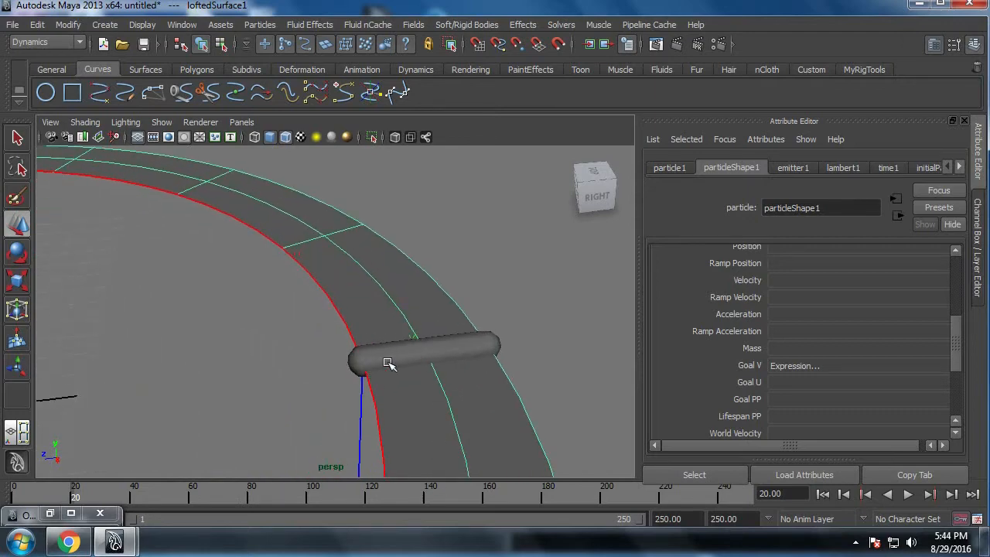
# Step: Reopen the Goal V creation expression and duplicate its rand(0,1) statement on a second line
pyautogui.rightClick(795, 368)
pyautogui.click(835, 375)
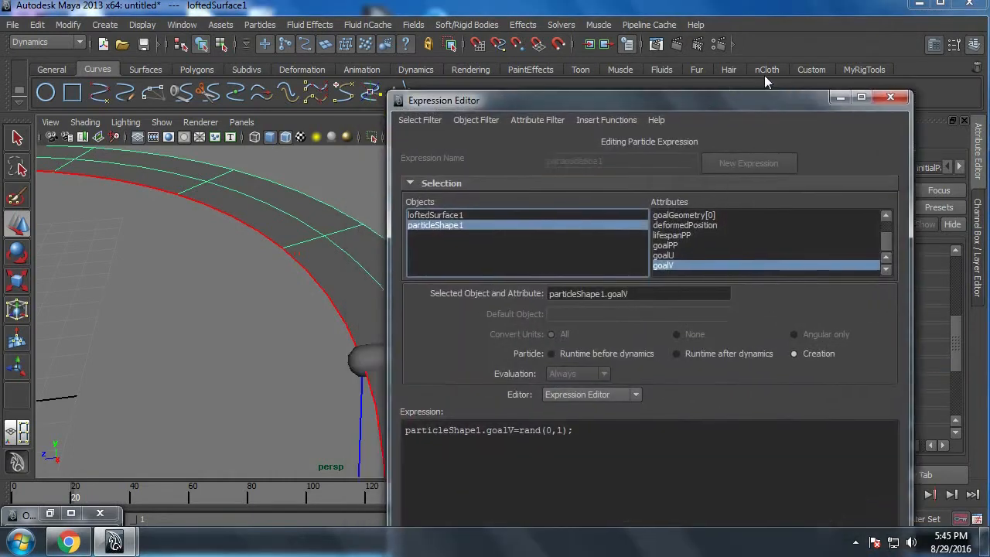
pyautogui.moveTo(739, 99); pyautogui.dragTo(798, 40)
pyautogui.click(670, 423)
pyautogui.keyDown('ctrl'); pyautogui.scroll(3, 673, 422); pyautogui.keyUp('ctrl')
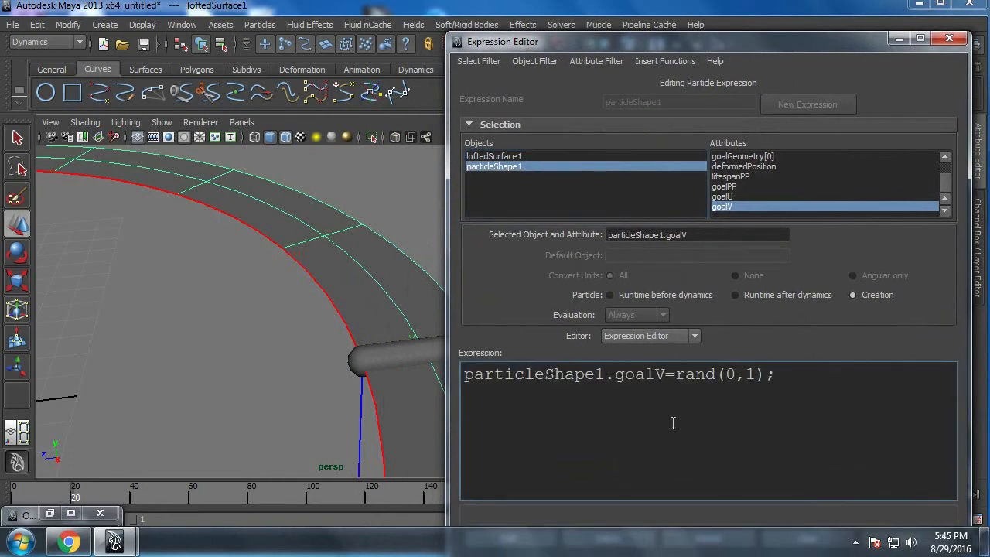
pyautogui.keyDown('ctrl'); pyautogui.scroll(1, 673, 422); pyautogui.keyUp('ctrl')
pyautogui.moveTo(801, 375); pyautogui.dragTo(449, 376)
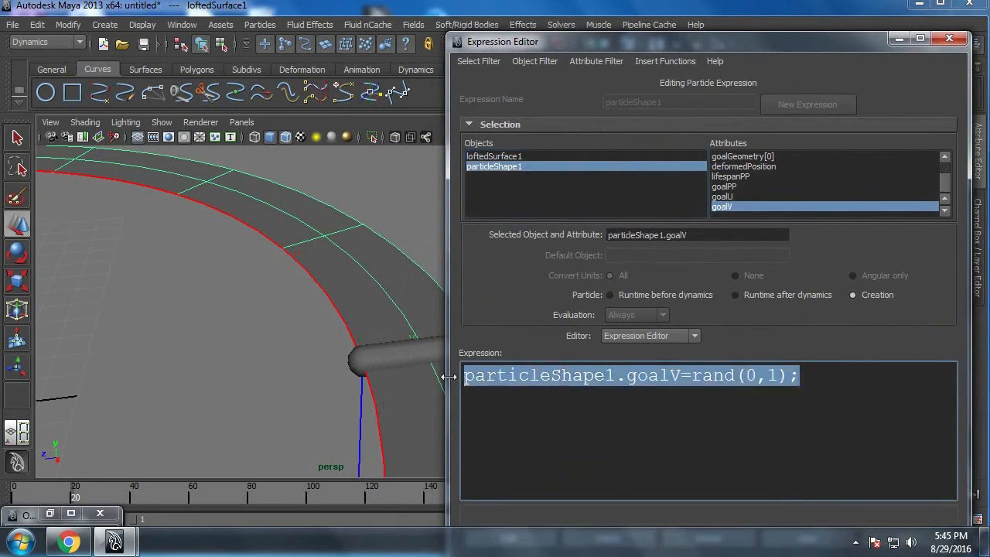
pyautogui.hotkey('ctrl', 'c')
pyautogui.click(469, 399)
pyautogui.hotkey('ctrl', 'v')
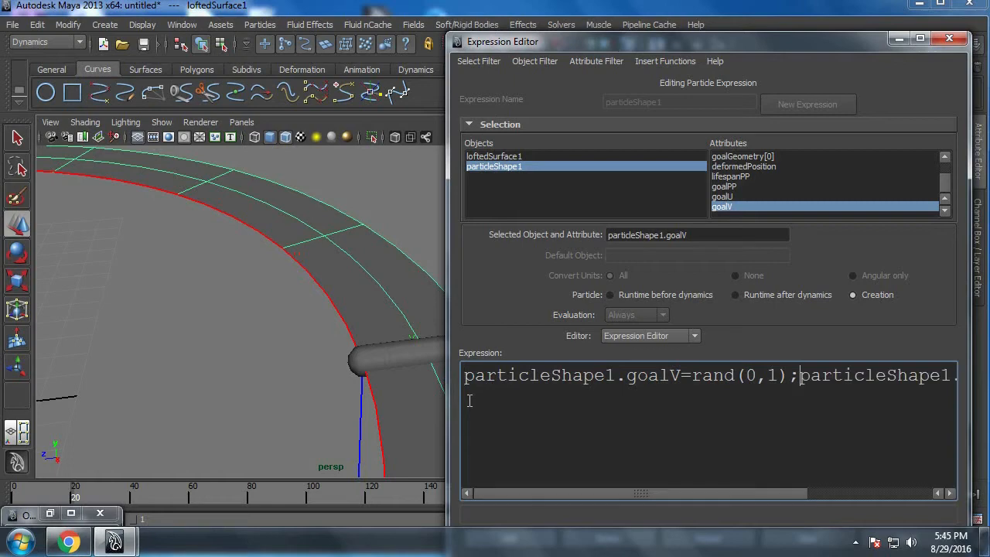
pyautogui.press('Return')
# Step: Change the first statement to particleShape1.goalU=rand(0,1);, apply the edited expression and close the editor
pyautogui.moveTo(669, 376); pyautogui.dragTo(676, 383)
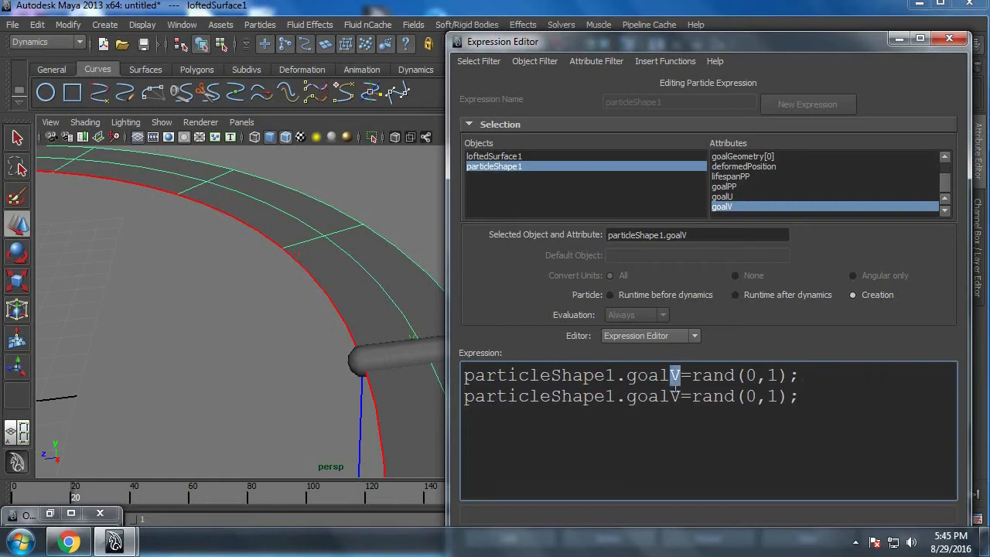
pyautogui.write('U')
pyautogui.doubleClick(710, 41)
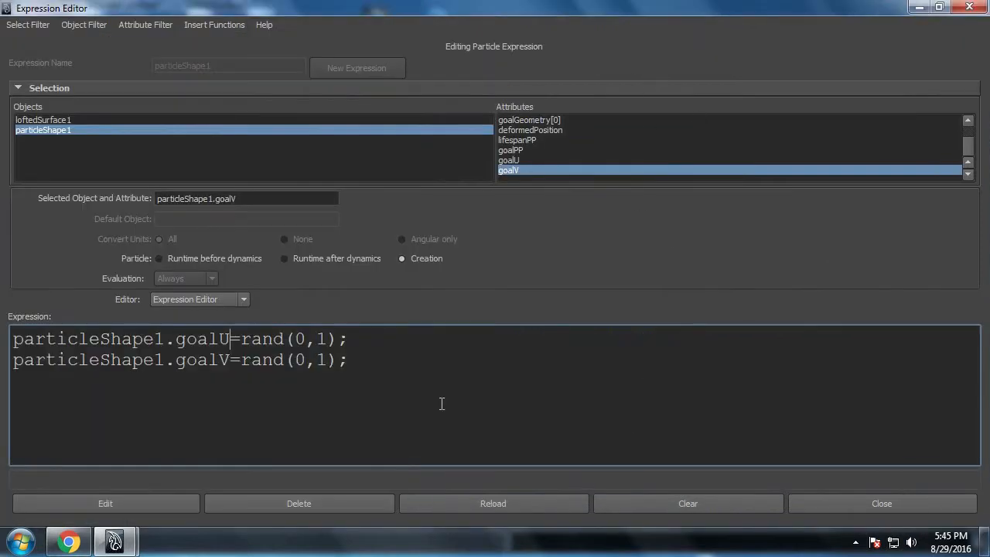
pyautogui.click(140, 503)
pyautogui.click(883, 503)
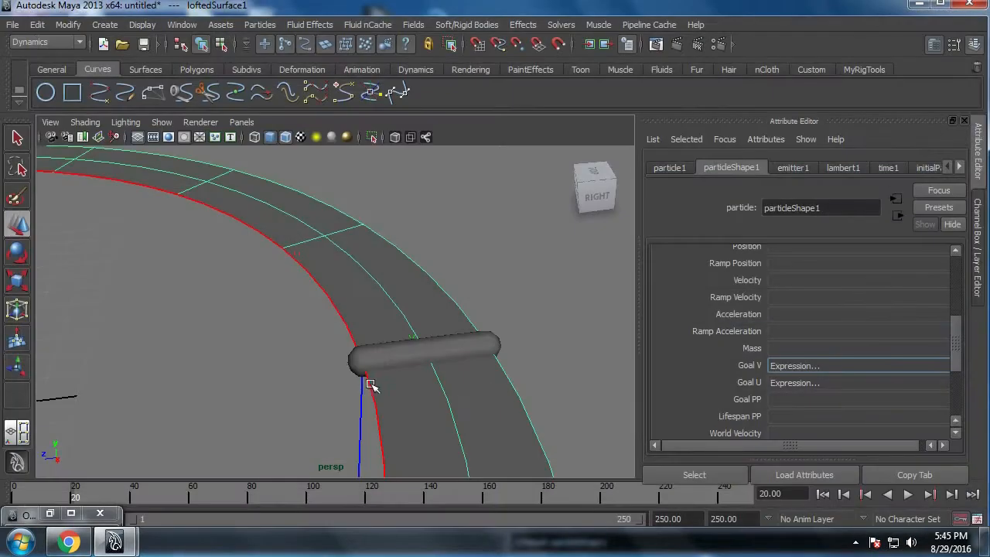
# Step: Frame the whole ring, play the simulation from the first frame to check the Goal U and Goal V expressions, and stop it
pyautogui.scroll(-6, 371, 384)
pyautogui.keyDown('alt'); pyautogui.moveTo(370, 385); pyautogui.dragTo(656, 323, button='middle'); pyautogui.keyUp('alt')
pyautogui.scroll(-4, 407, 346)
pyautogui.keyDown('alt'); pyautogui.moveTo(407, 346); pyautogui.dragTo(352, 363, button='middle'); pyautogui.keyUp('alt')
pyautogui.scroll(1, 352, 363)
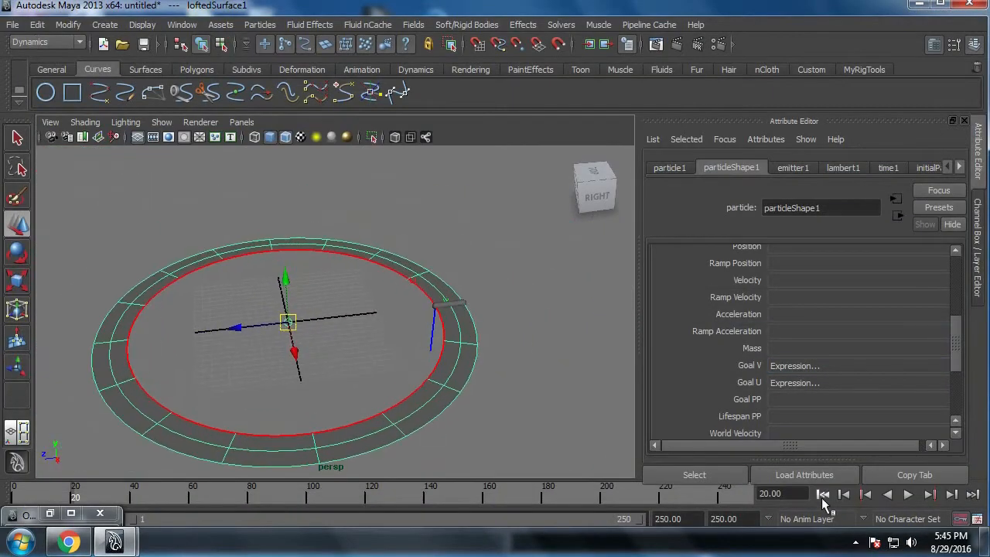
pyautogui.click(823, 496)
pyautogui.click(908, 496)
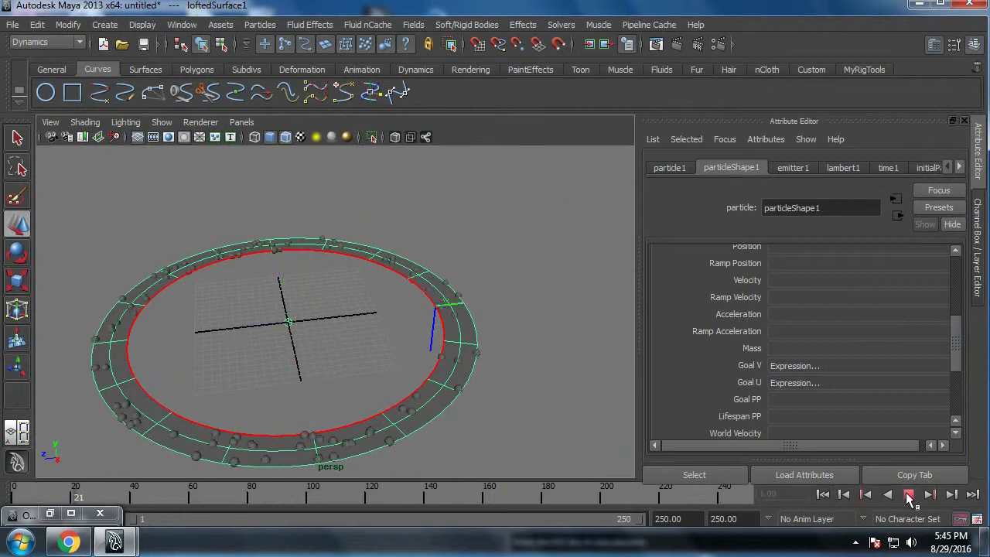
pyautogui.click(908, 496)
# Step: Select the particles on the ring and add a per-object color attribute to particleShape1
pyautogui.click(173, 195)
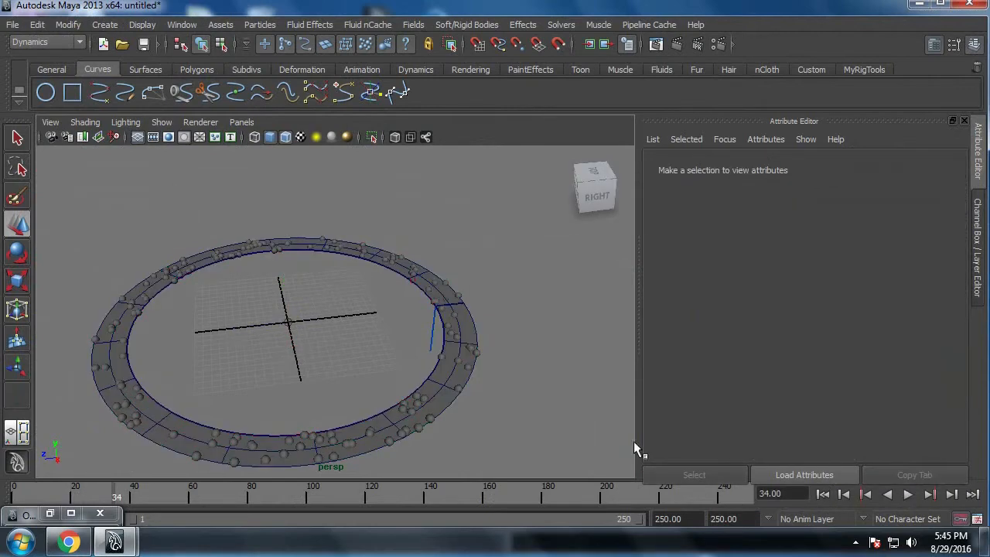
pyautogui.click(478, 354)
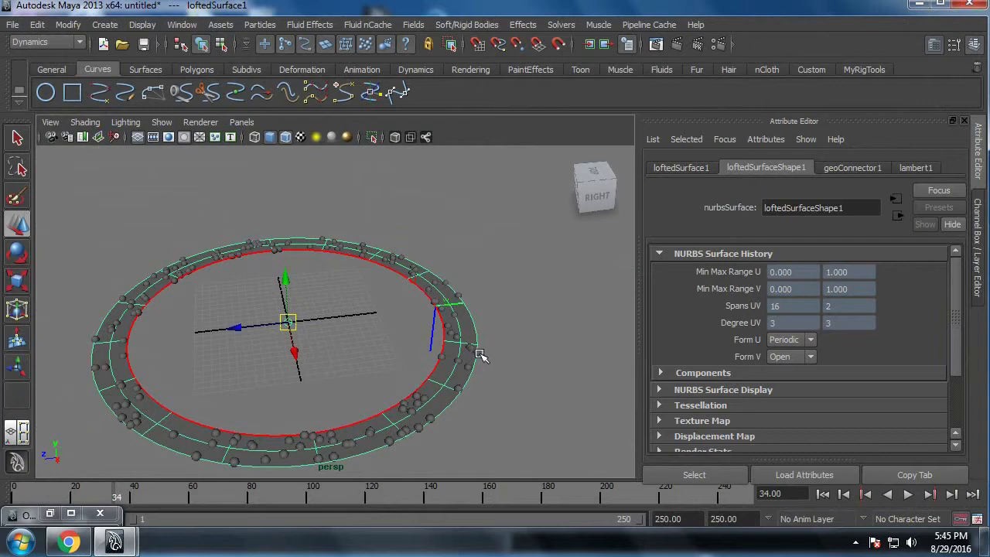
pyautogui.click(478, 355)
pyautogui.click(731, 168)
pyautogui.scroll(-10, 818, 349)
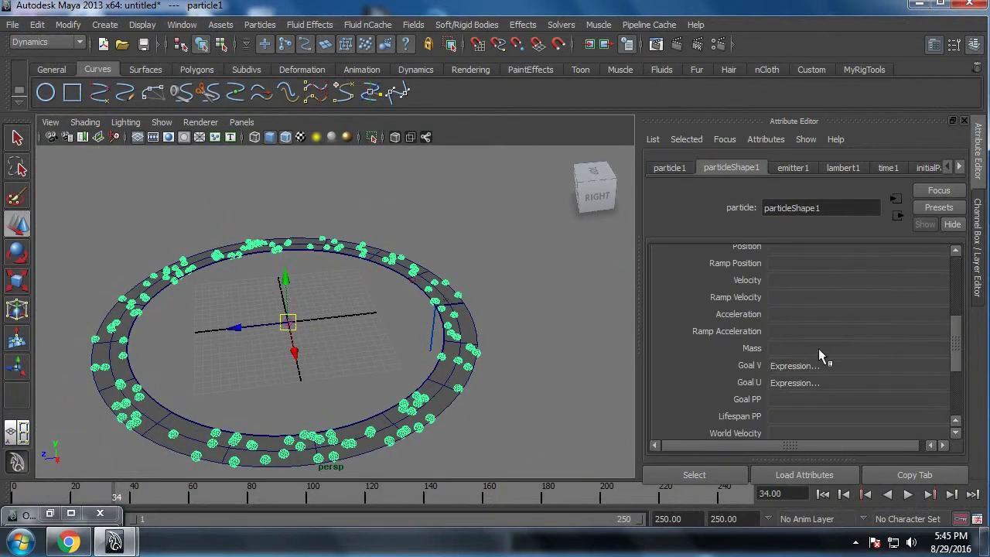
pyautogui.click(891, 334)
pyautogui.click(384, 287)
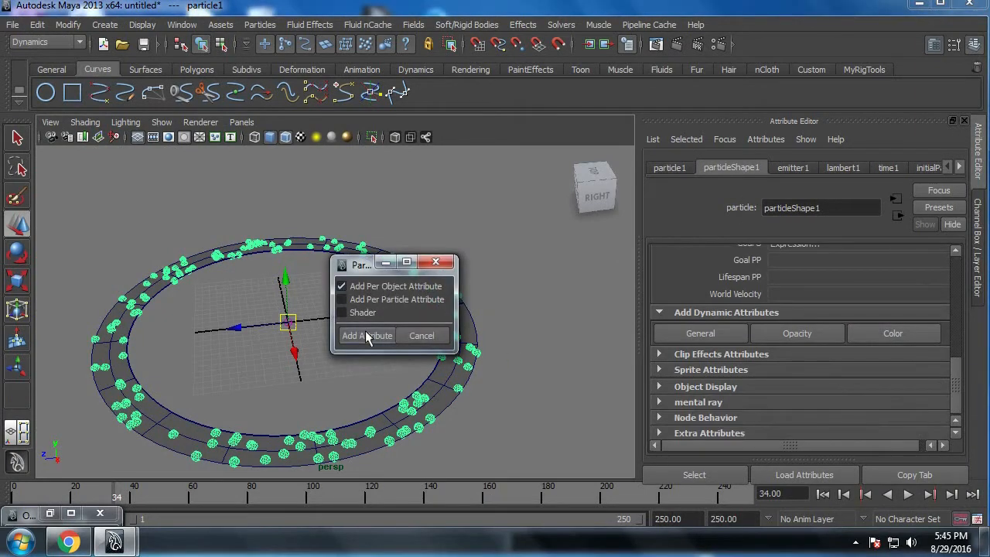
pyautogui.click(363, 335)
# Step: Color the particle spheres yellow in particleShape1's render attributes, with Color Red set to 1
pyautogui.scroll(5, 840, 319)
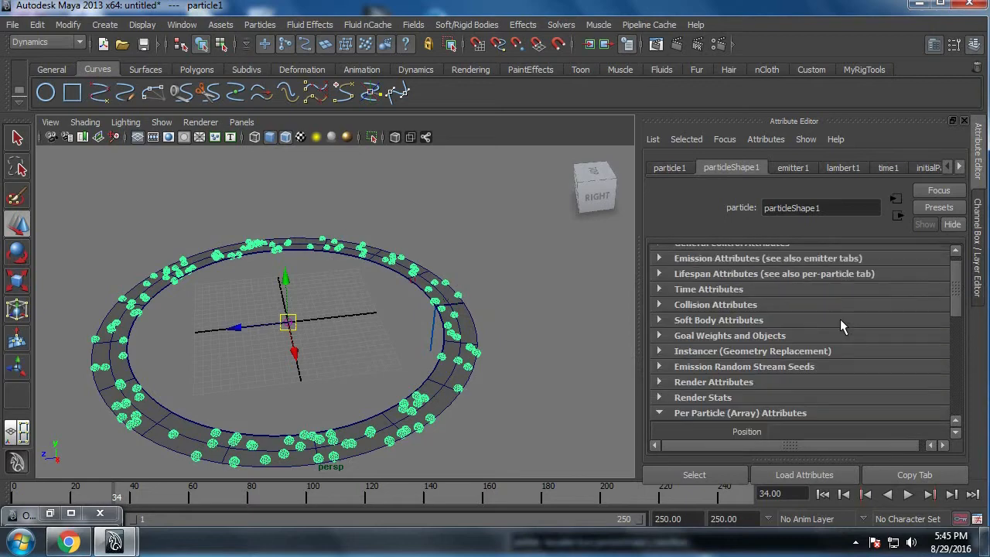
pyautogui.click(740, 385)
pyautogui.scroll(-2, 740, 380)
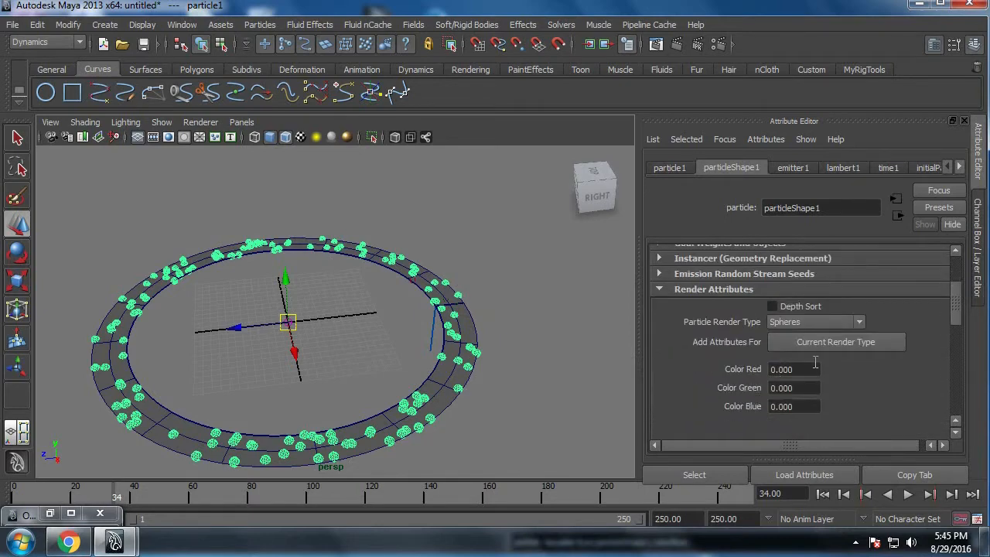
pyautogui.doubleClick(783, 369)
pyautogui.write('1')
pyautogui.press('Return')
# Step: Deselect the particles, play the simulation from the first frame, stop it and examine the yellow spheres on the ring up close
pyautogui.click(508, 448)
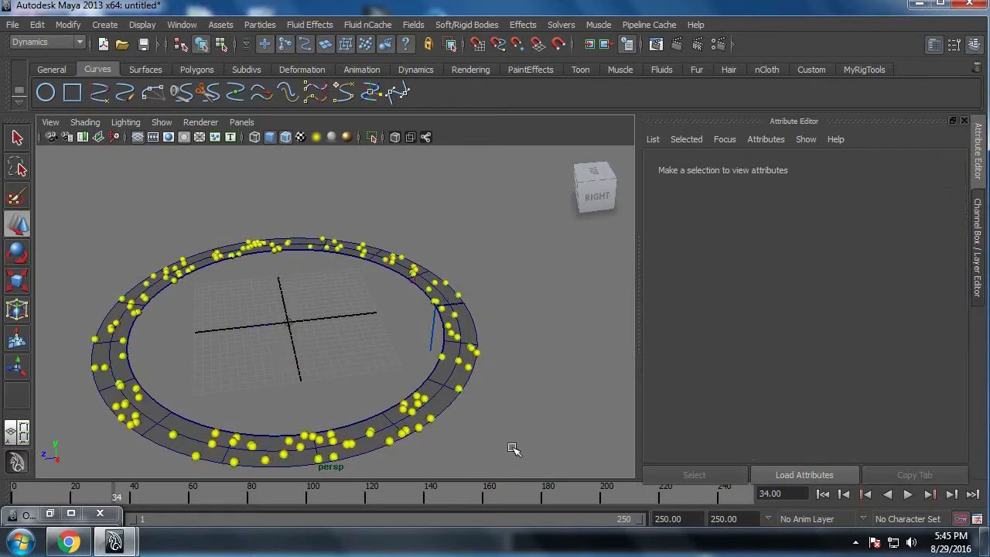
pyautogui.click(822, 493)
pyautogui.click(908, 493)
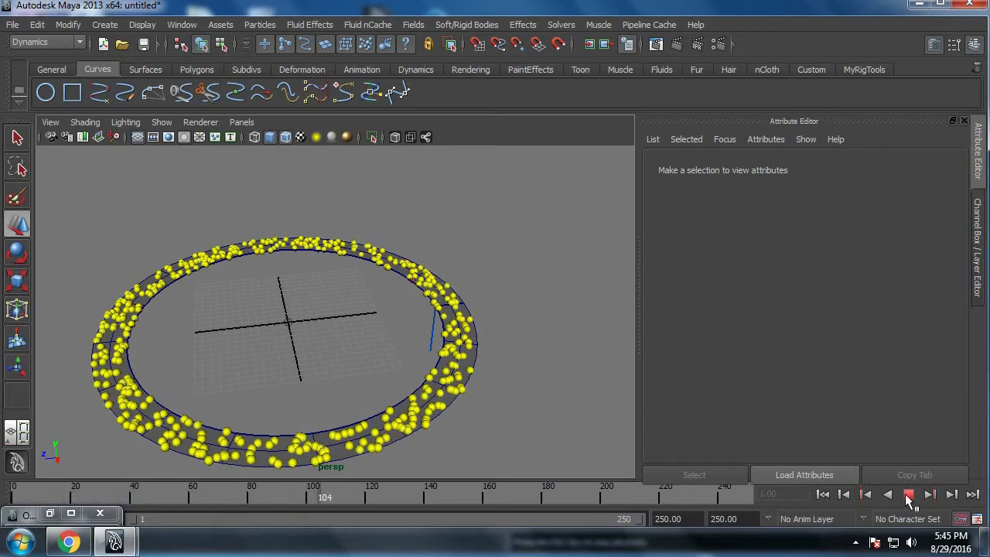
pyautogui.click(907, 493)
pyautogui.keyDown('alt'); pyautogui.moveTo(471, 424); pyautogui.dragTo(521, 396, button='middle'); pyautogui.keyUp('alt')
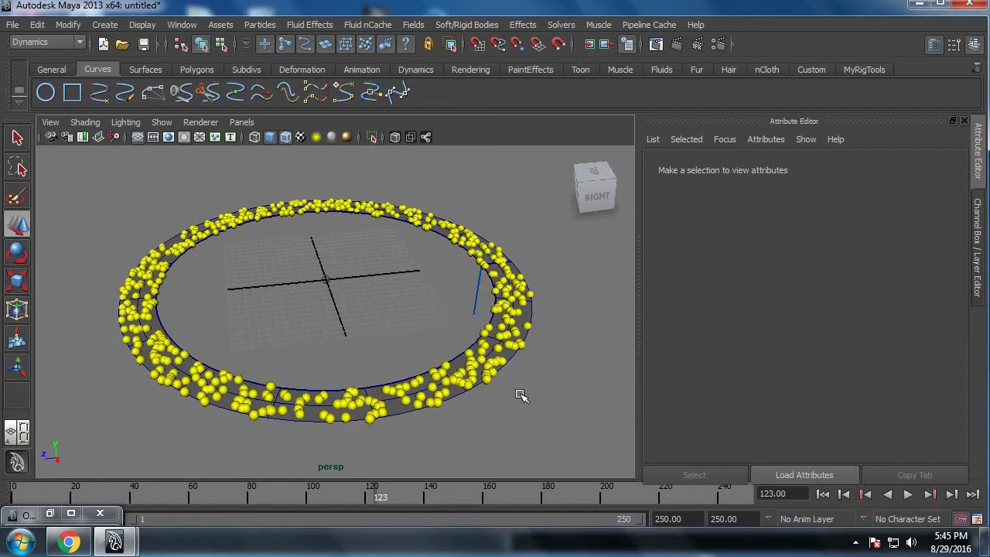
pyautogui.keyDown('alt'); pyautogui.moveTo(520, 395); pyautogui.dragTo(540, 426, button='right'); pyautogui.keyUp('alt')
pyautogui.keyDown('alt'); pyautogui.moveTo(541, 426); pyautogui.dragTo(487, 367, button='middle'); pyautogui.keyUp('alt')
pyautogui.keyDown('alt'); pyautogui.moveTo(487, 366); pyautogui.dragTo(523, 400, button='right'); pyautogui.keyUp('alt')
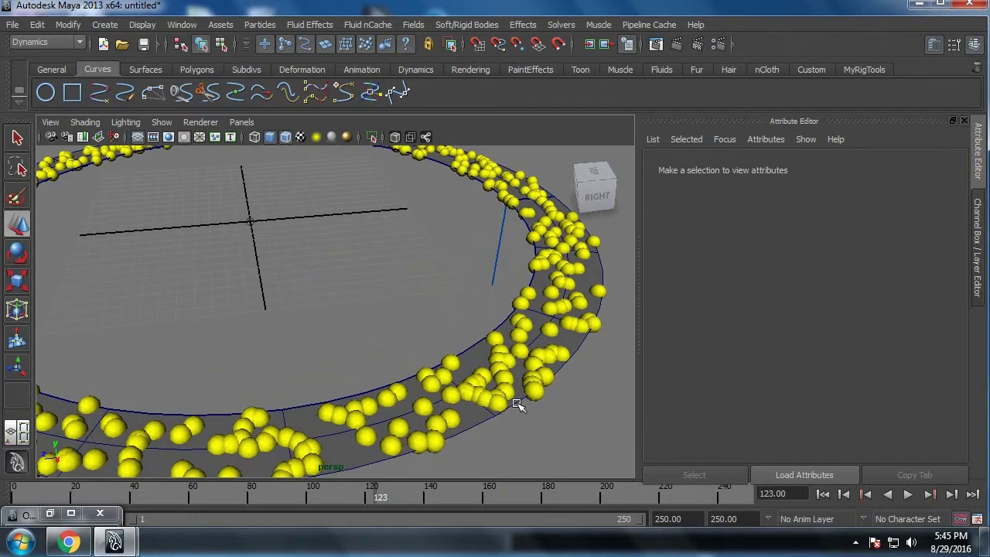
# Step: Select the particles and open a Runtime Before Dynamics expression for Goal U, with the Expression Editor resized to leave the ring visible
pyautogui.click(586, 323)
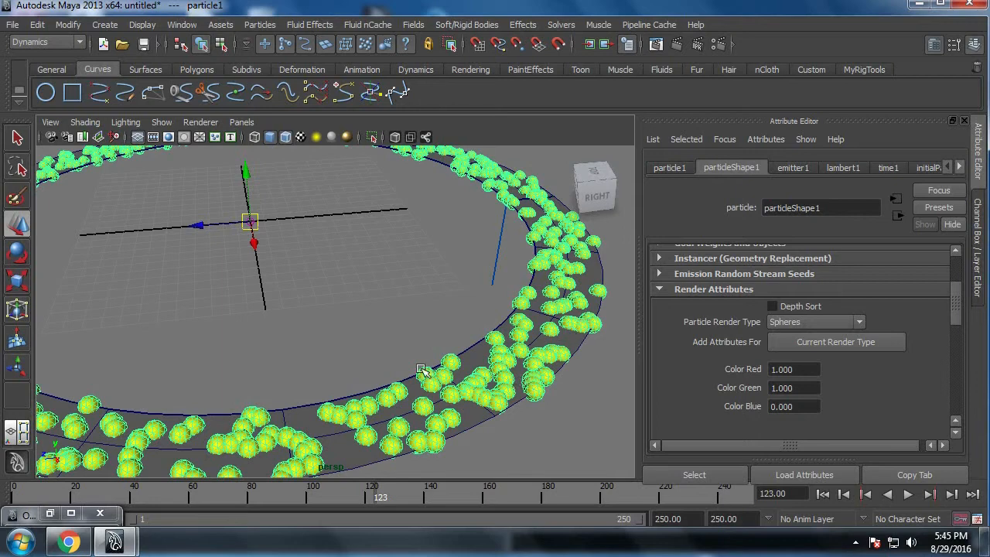
pyautogui.press('f')
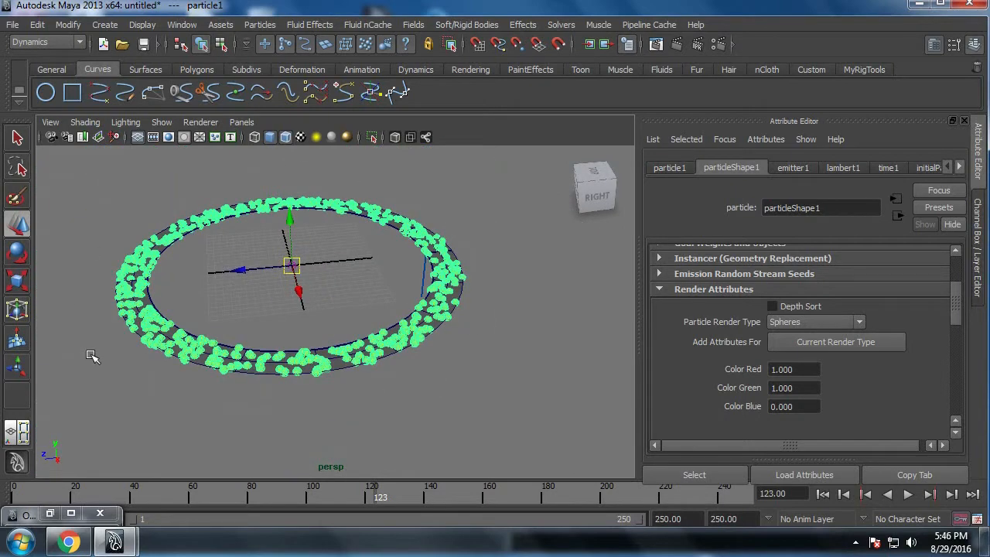
pyautogui.scroll(-5, 789, 375)
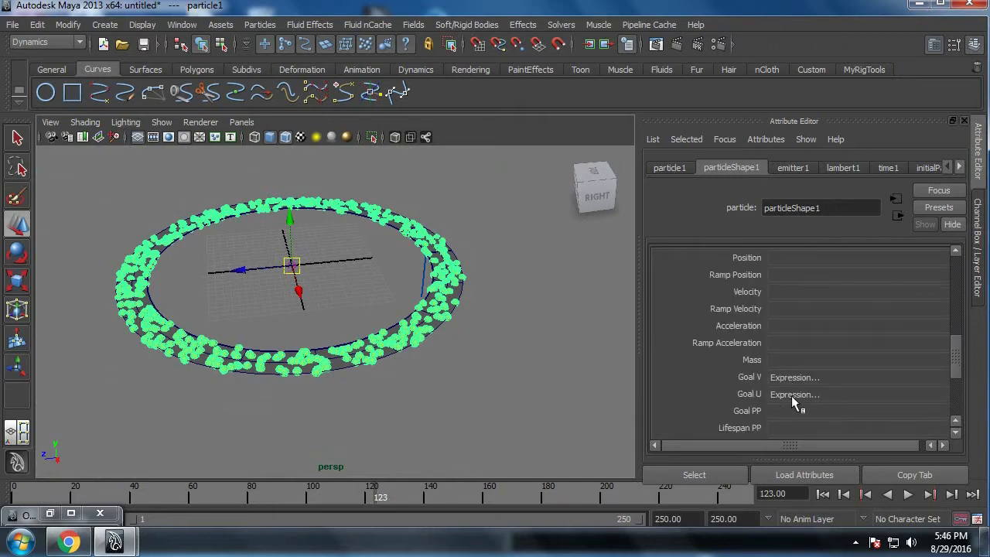
pyautogui.rightClick(794, 394)
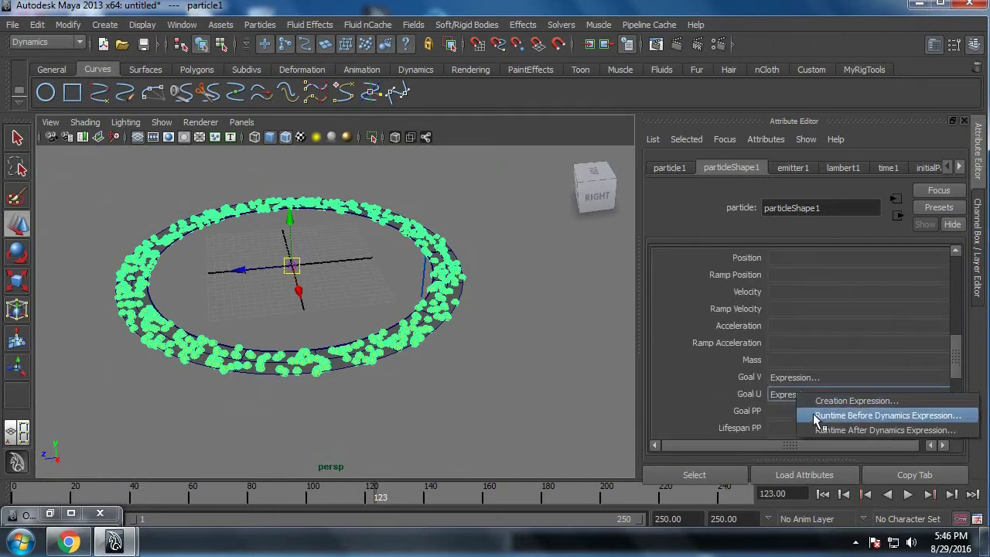
pyautogui.click(818, 418)
pyautogui.moveTo(598, 14); pyautogui.dragTo(819, 112)
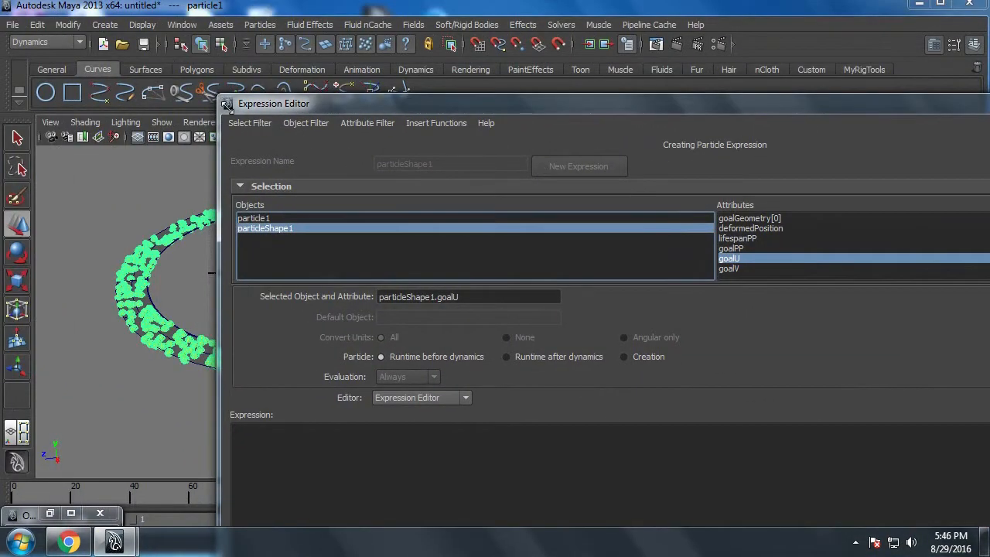
pyautogui.moveTo(220, 100); pyautogui.dragTo(564, 175)
pyautogui.moveTo(655, 189); pyautogui.dragTo(640, 46)
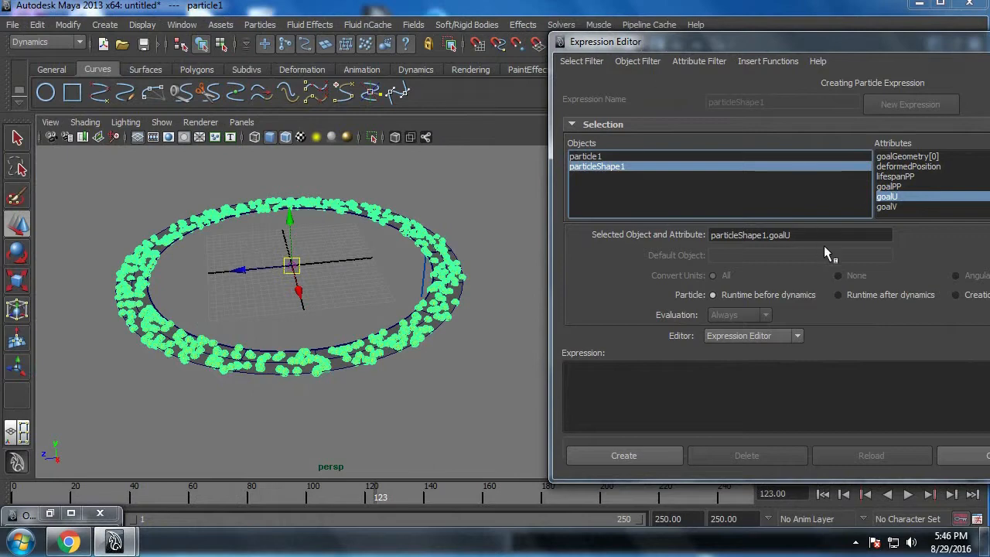
# Step: Start the runtime expression as particleShape1.goalU=particleShape1.goalU, reusing the selected object and attribute name on both sides
pyautogui.moveTo(823, 236); pyautogui.dragTo(615, 255)
pyautogui.moveTo(746, 241); pyautogui.dragTo(667, 386)
pyautogui.click(751, 401)
pyautogui.keyDown('ctrl'); pyautogui.scroll(7, 751, 401); pyautogui.keyUp('ctrl')
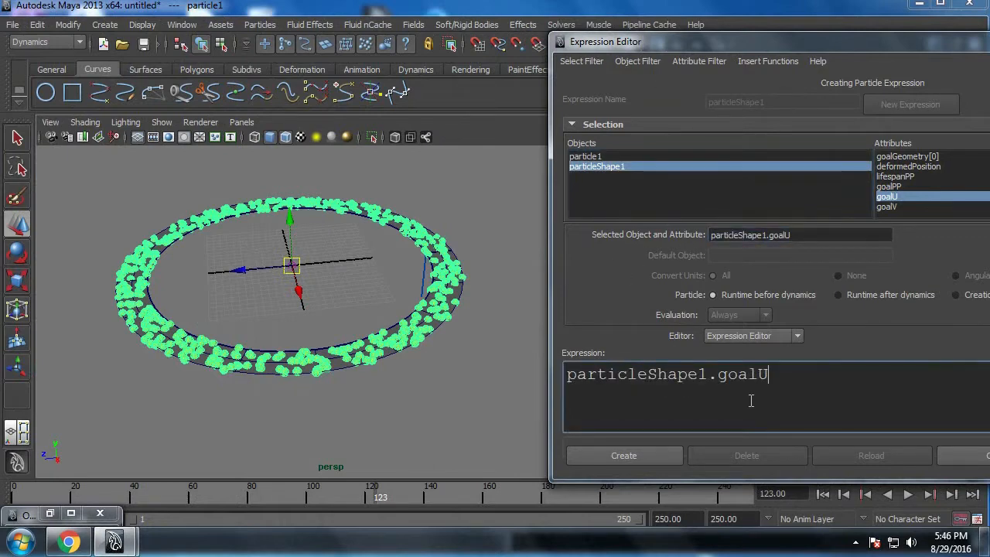
pyautogui.write('=')
pyautogui.moveTo(771, 374); pyautogui.dragTo(563, 371)
pyautogui.hotkey('ctrl', 'c')
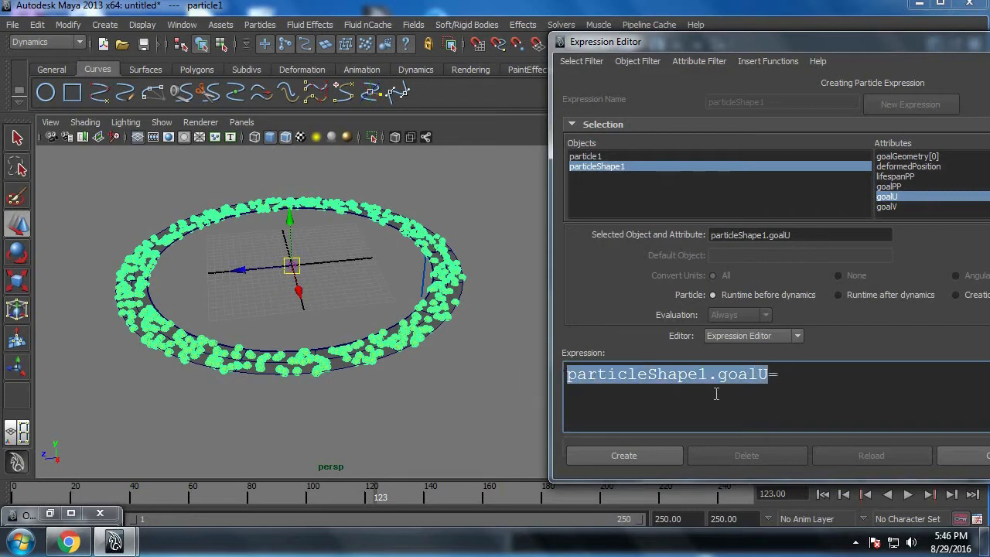
pyautogui.click(797, 380)
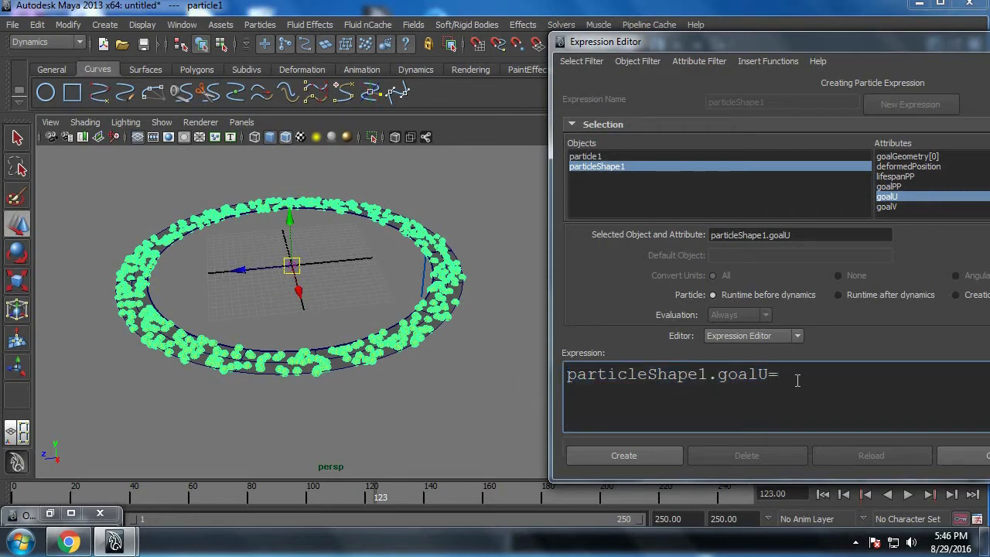
pyautogui.hotkey('ctrl', 'v')
# Step: Complete the Goal U runtime expression with +0.01;, create it and close the Expression Editor
pyautogui.moveTo(884, 52); pyautogui.dragTo(716, 71)
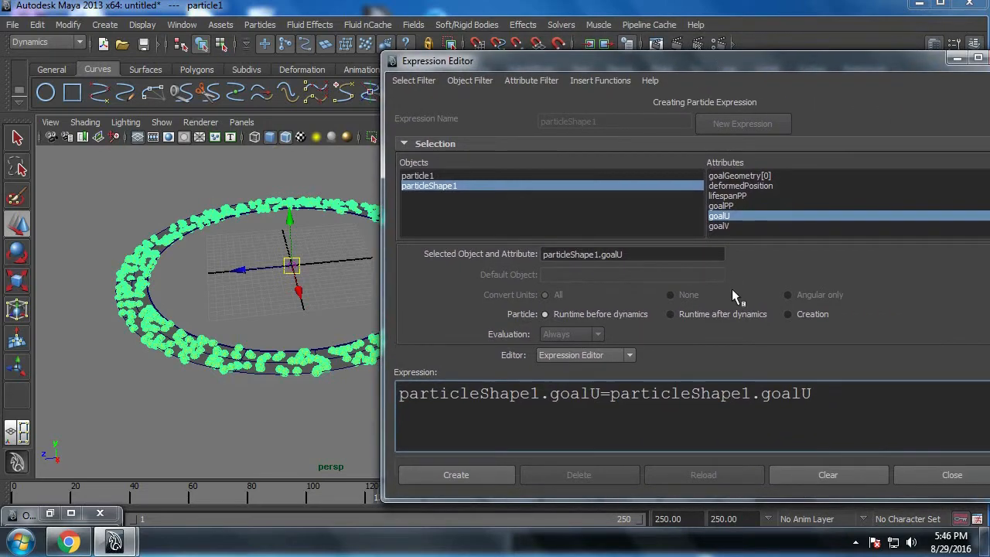
pyautogui.write('+0.01;')
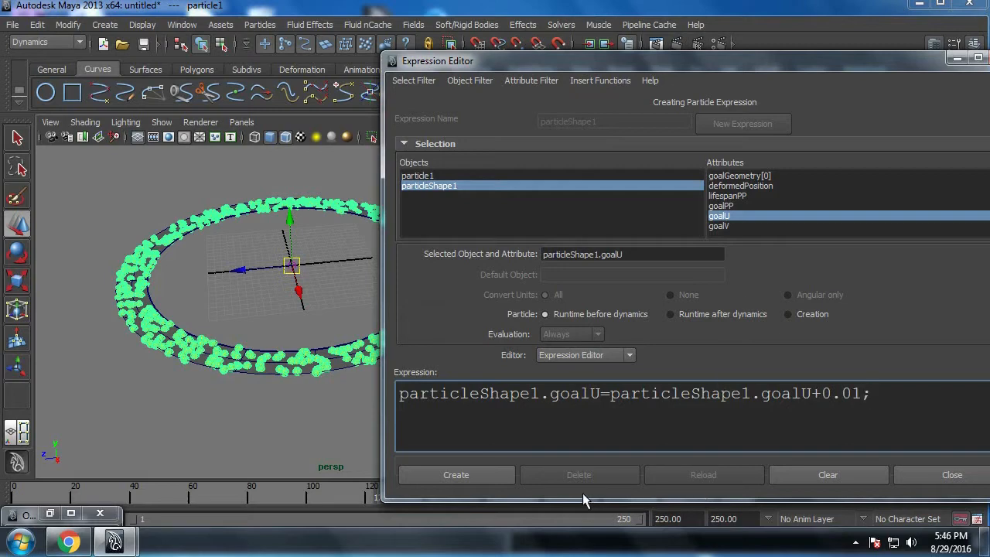
pyautogui.click(494, 474)
pyautogui.click(958, 476)
# Step: Play the simulation from the first frame to check the particles' motion along the ring, stop it and take a closer view
pyautogui.click(822, 494)
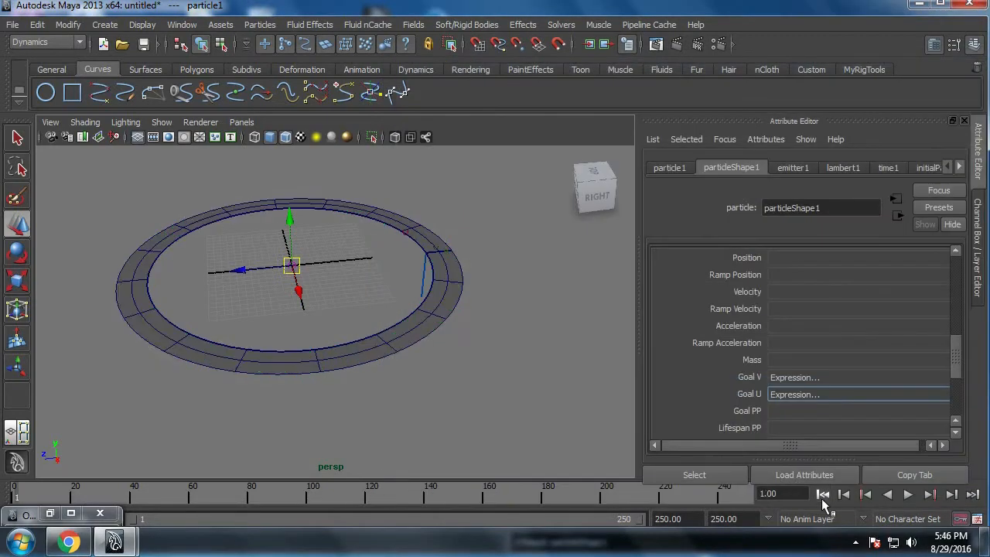
pyautogui.click(909, 495)
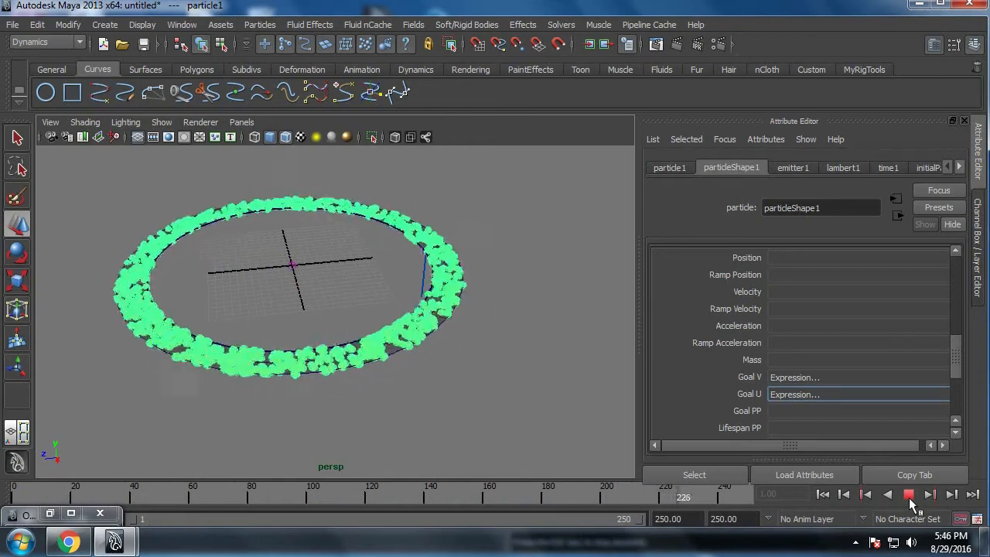
pyautogui.click(909, 495)
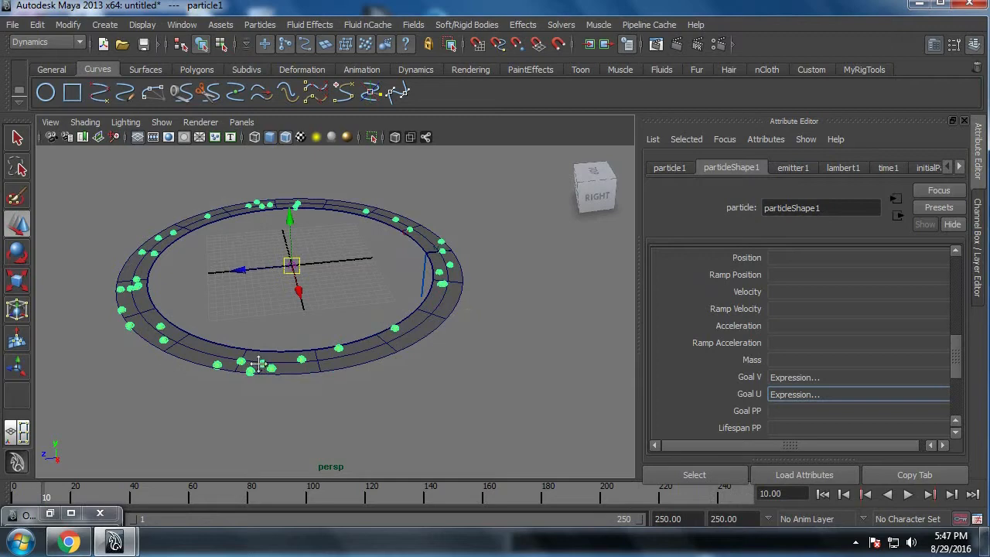
pyautogui.keyDown('alt'); pyautogui.moveTo(259, 364); pyautogui.dragTo(292, 353, button='middle'); pyautogui.keyUp('alt')
pyautogui.scroll(3, 292, 352)
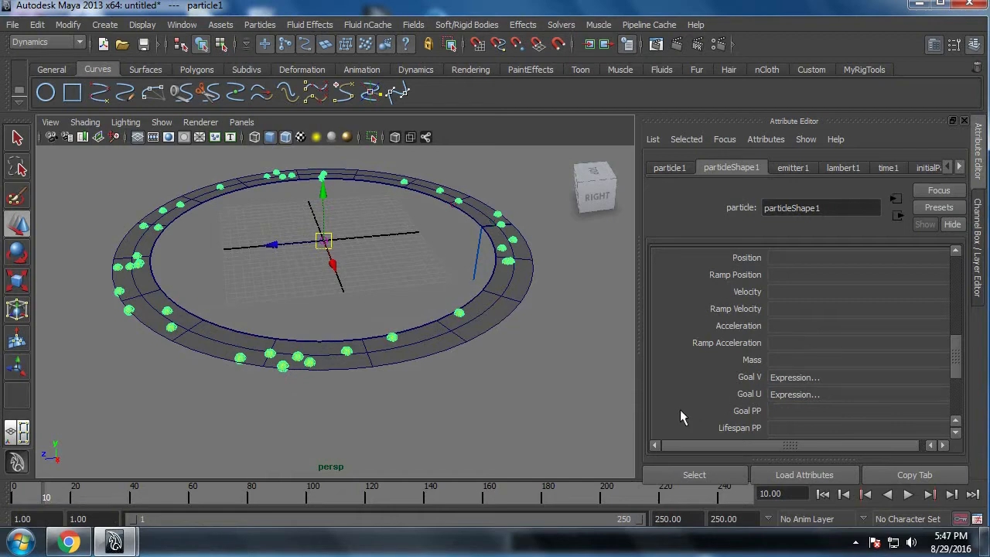
# Step: Expand the Time Attributes of particleShape1
pyautogui.moveTo(954, 362); pyautogui.dragTo(955, 364)
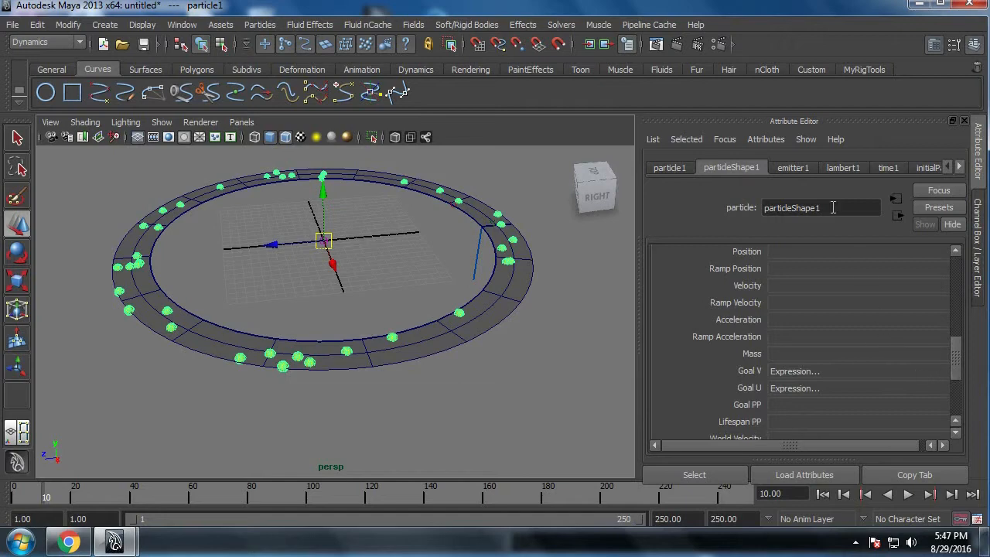
pyautogui.click(800, 171)
pyautogui.click(753, 168)
pyautogui.moveTo(957, 356); pyautogui.dragTo(955, 276)
pyautogui.click(700, 395)
pyautogui.click(717, 301)
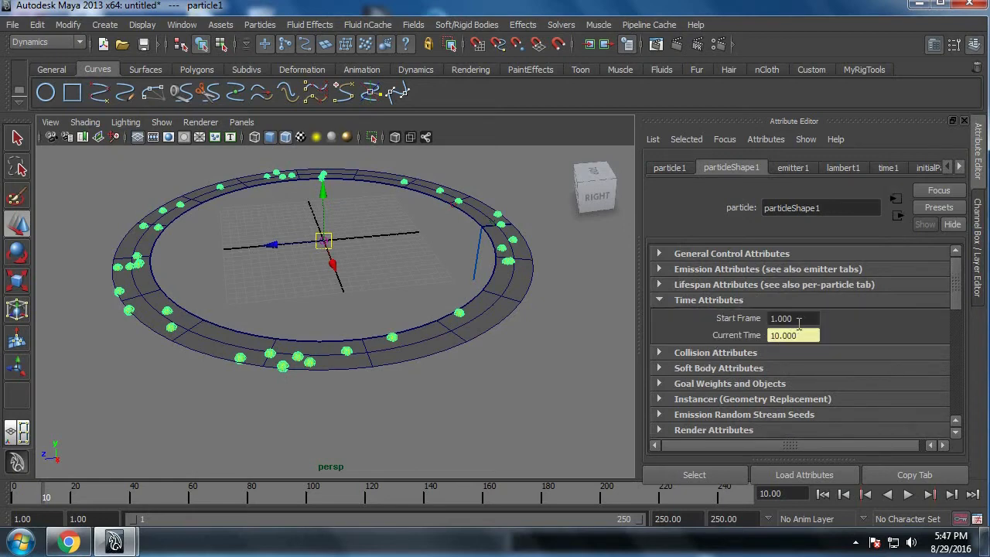
# Step: Set both the animation start time and the playback start time to -25
pyautogui.click(102, 519)
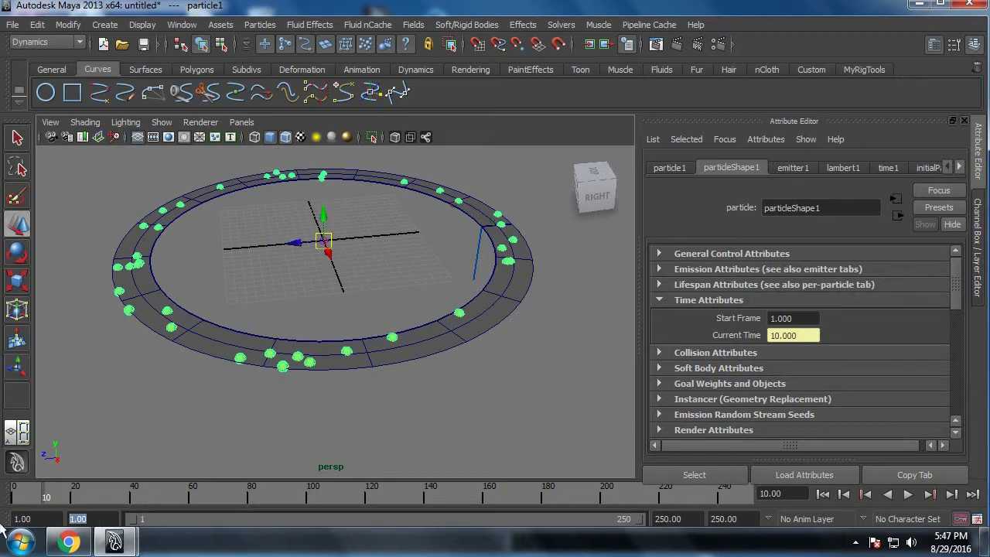
pyautogui.hotkey('shift', 'Tab')
pyautogui.write('-25')
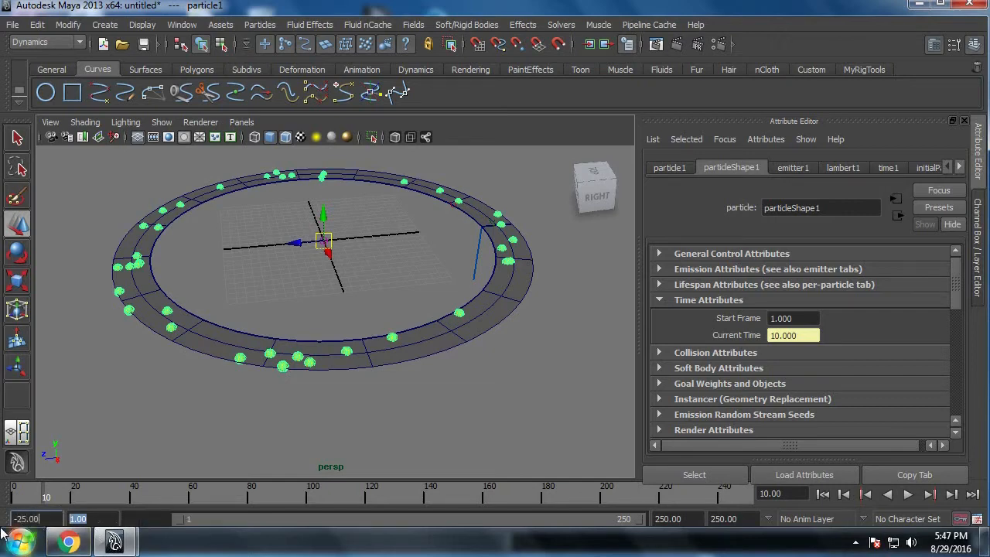
pyautogui.press('Tab')
pyautogui.write('-25')
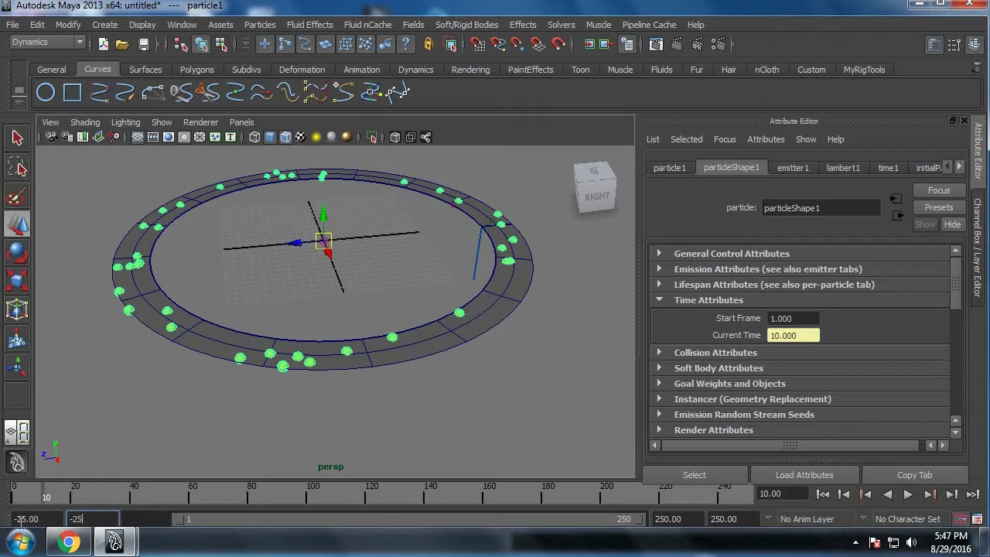
pyautogui.press('Return')
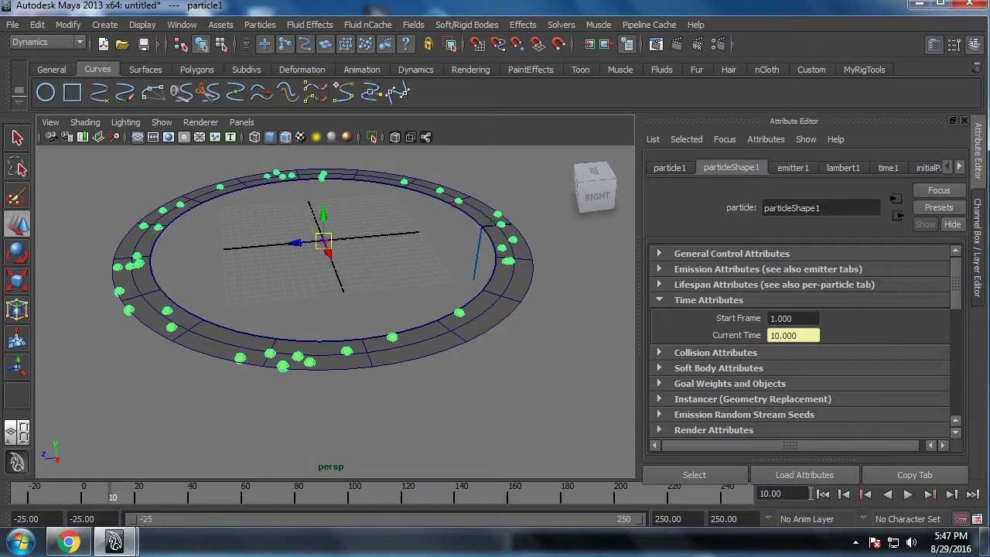
# Step: Play the simulation twice from frame -25 to check when the emission begins, stopping it each time
pyautogui.click(822, 493)
pyautogui.click(909, 495)
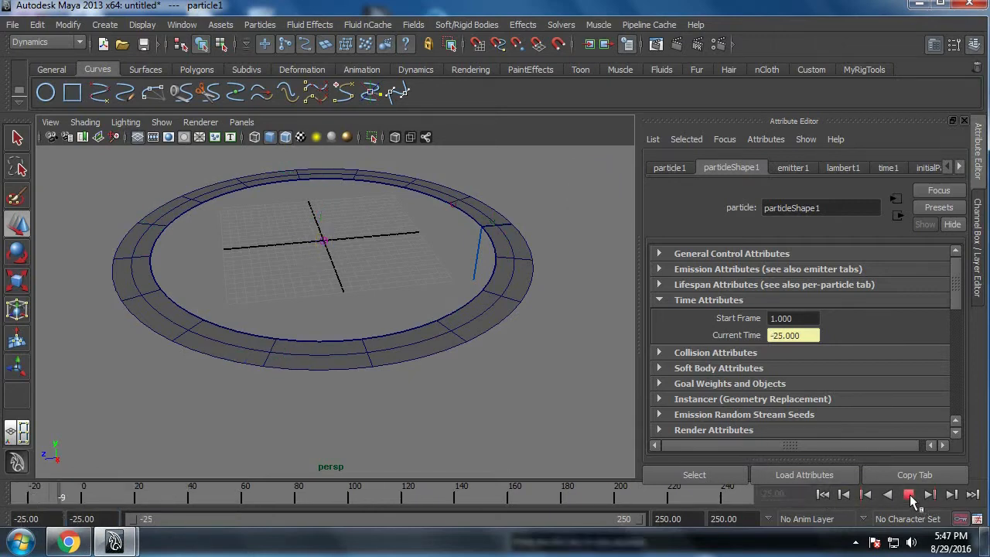
pyautogui.click(910, 495)
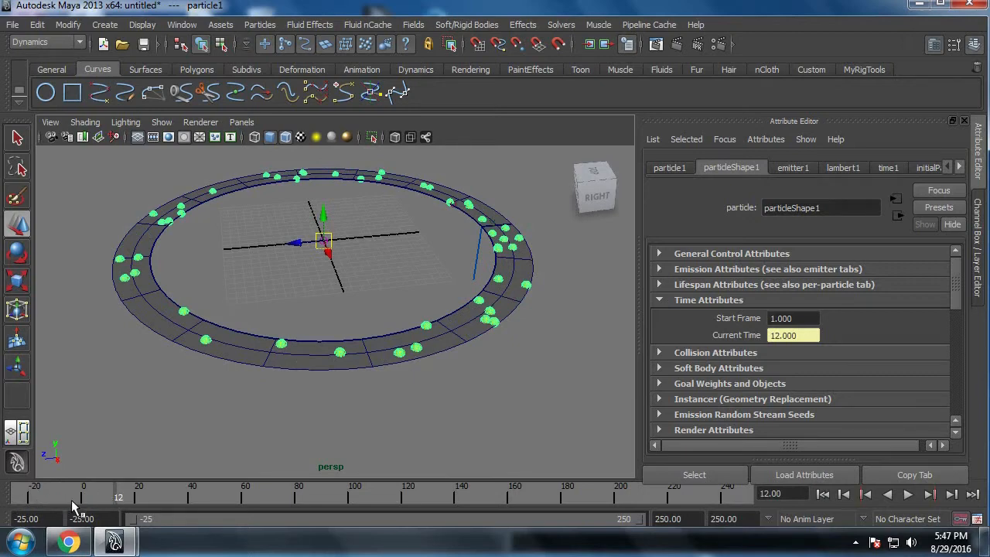
pyautogui.click(822, 493)
pyautogui.click(908, 495)
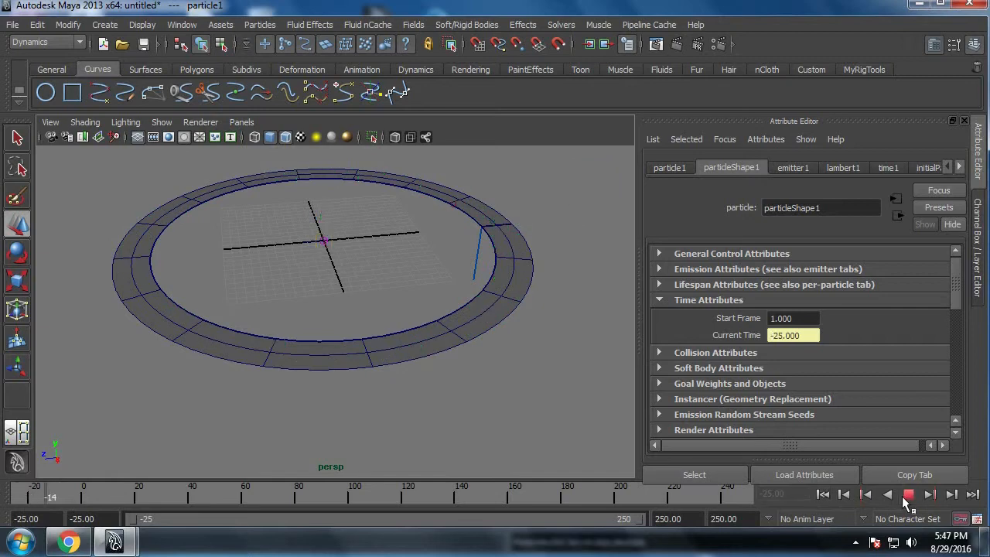
pyautogui.click(909, 495)
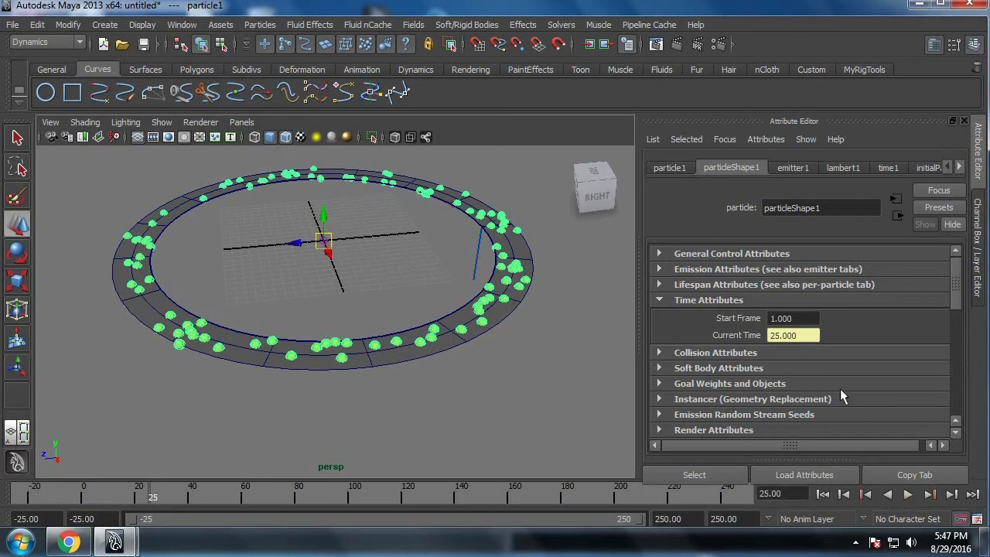
# Step: Set particleShape1's Start Frame to -25, play the simulation from the first frame and stop it
pyautogui.click(800, 318)
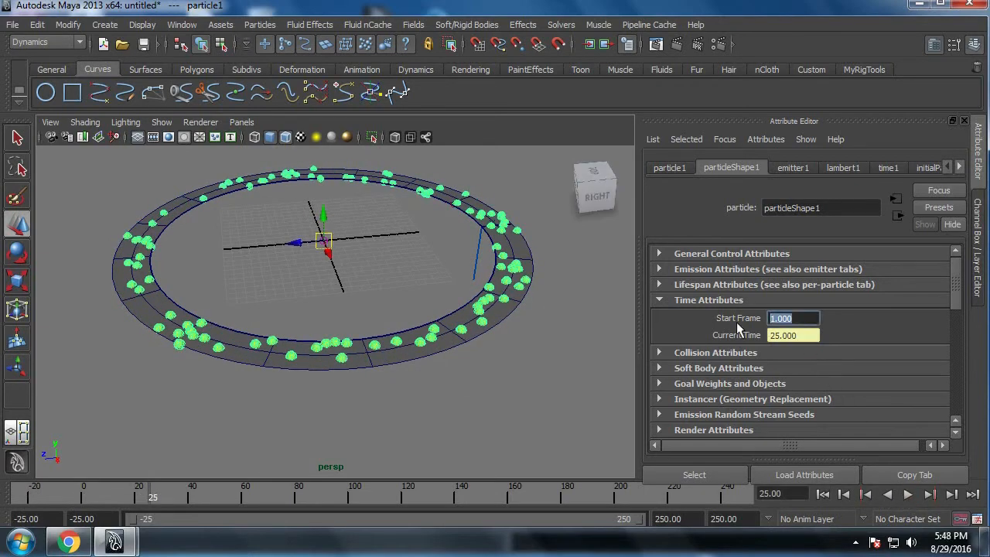
pyautogui.write('-25.000')
pyautogui.click(823, 493)
pyautogui.click(908, 494)
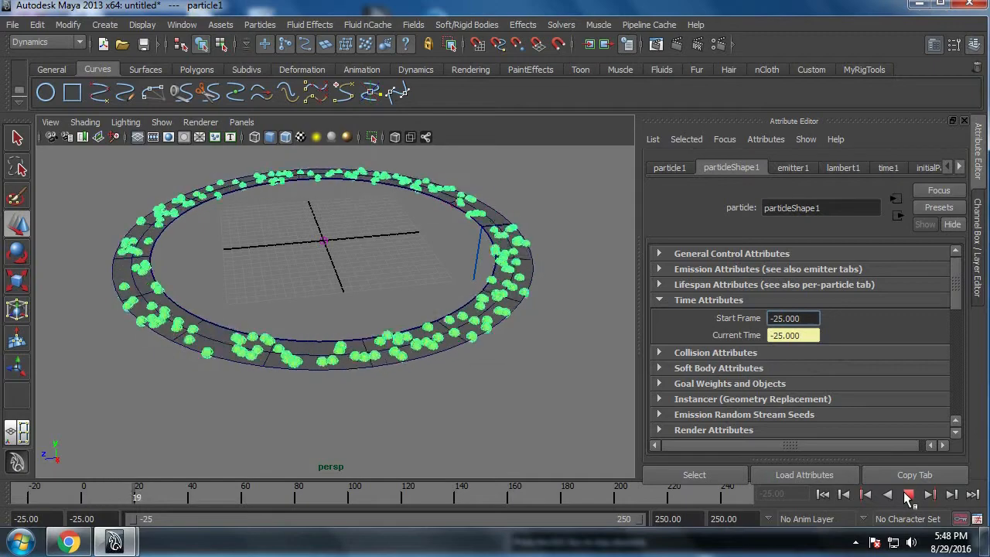
pyautogui.click(908, 494)
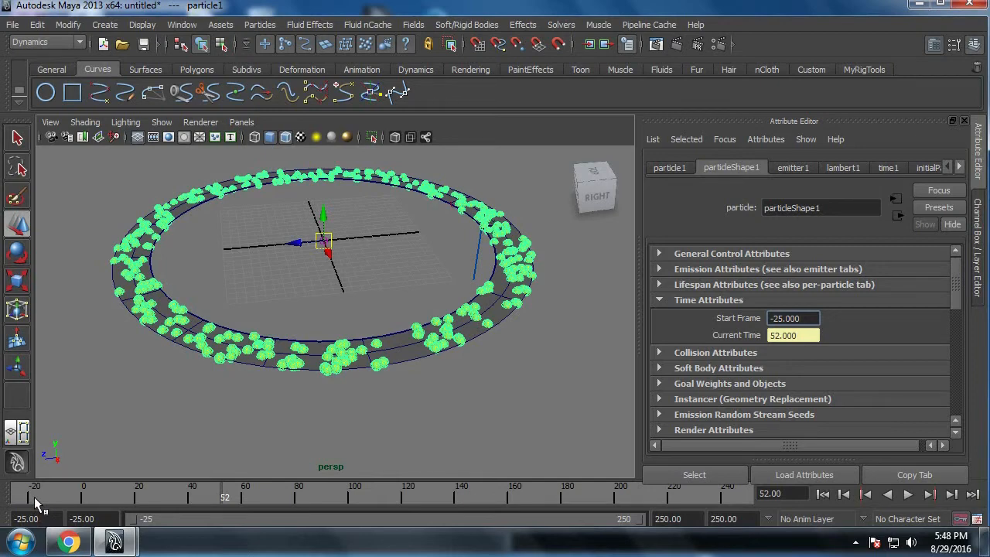
# Step: Set emitter1's Rate (Particles/Sec) to 500 and set a key on it at the first frame, -25
pyautogui.click(790, 170)
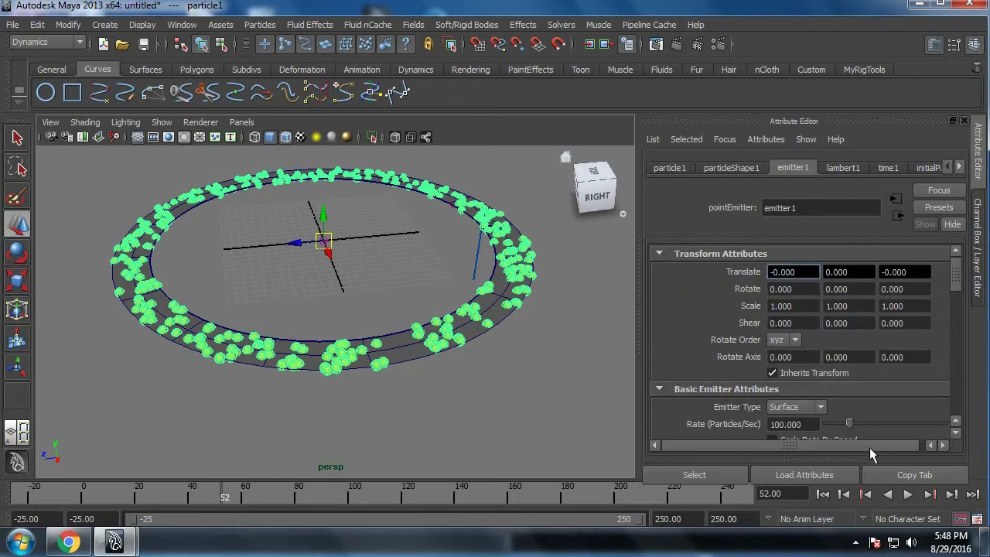
pyautogui.scroll(-2, 805, 341)
pyautogui.doubleClick(802, 331)
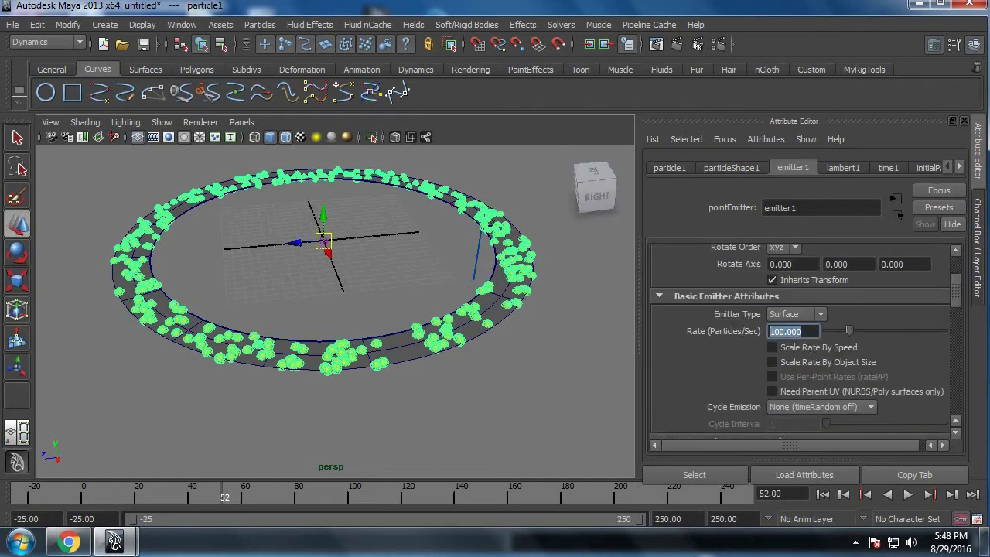
pyautogui.click(823, 494)
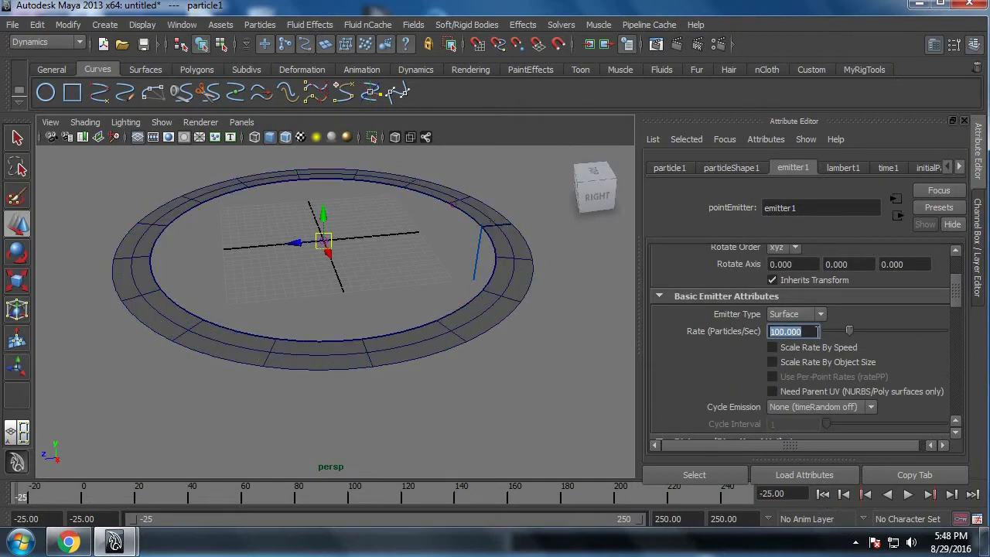
pyautogui.write('500')
pyautogui.press('Return')
pyautogui.rightClick(795, 335)
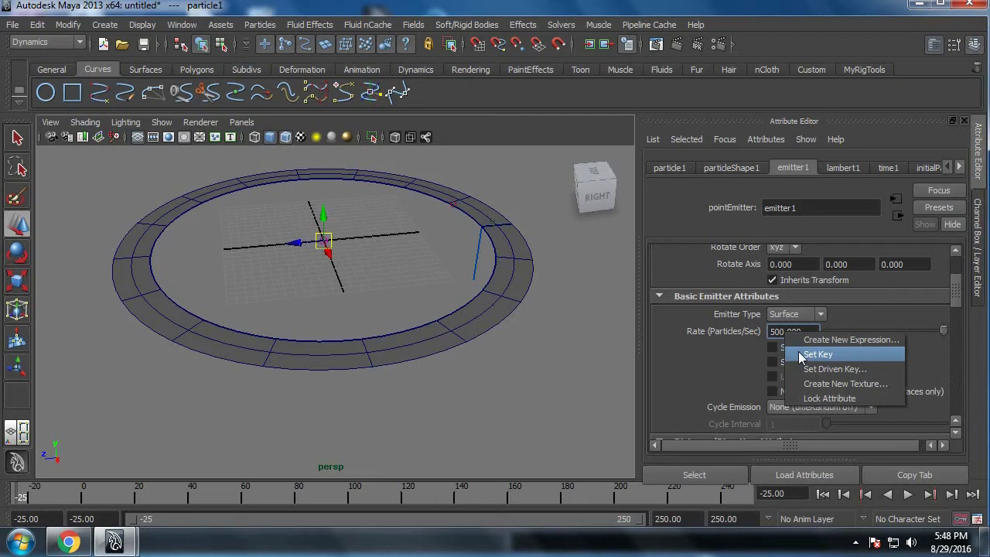
pyautogui.click(800, 356)
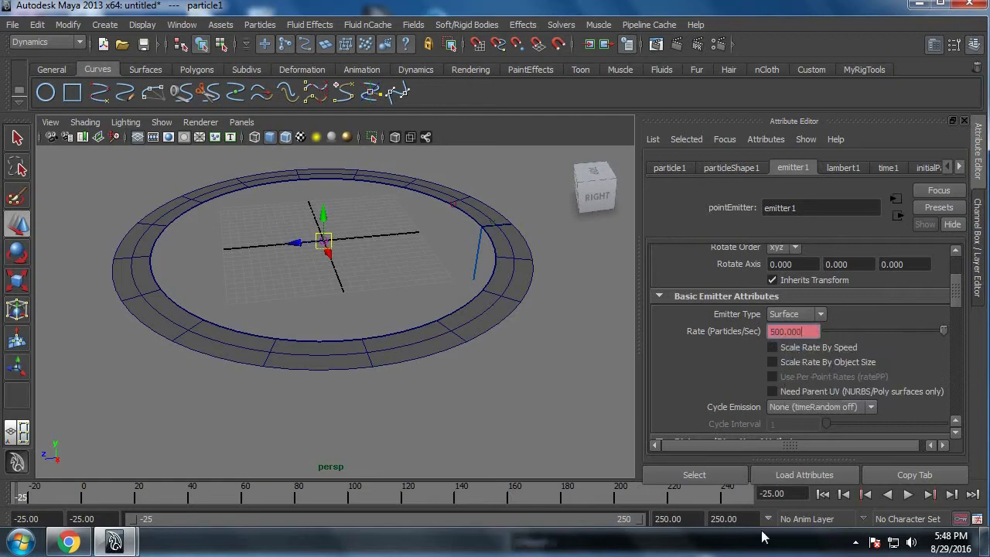
# Step: Set another key on emitter1's rate at frame -15 and play the simulation from the first frame to check it
pyautogui.moveTo(798, 501); pyautogui.dragTo(661, 514)
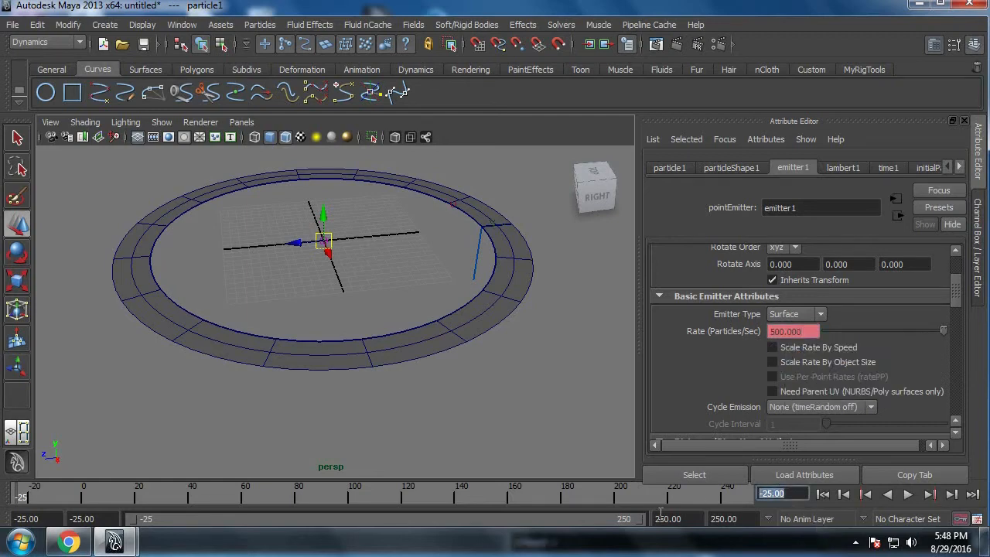
pyautogui.write('-15')
pyautogui.press('Return')
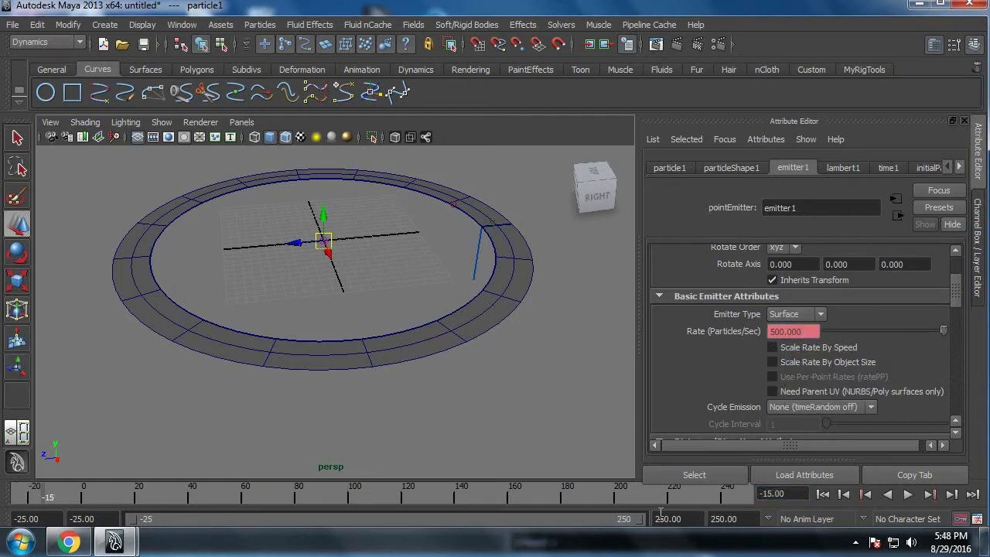
pyautogui.rightClick(807, 340)
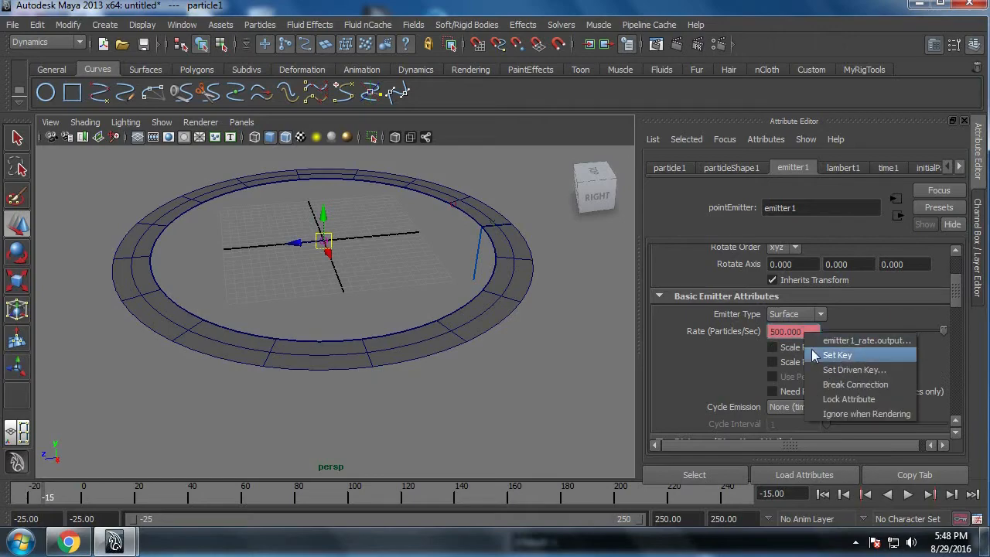
pyautogui.click(837, 355)
pyautogui.click(823, 494)
pyautogui.click(911, 499)
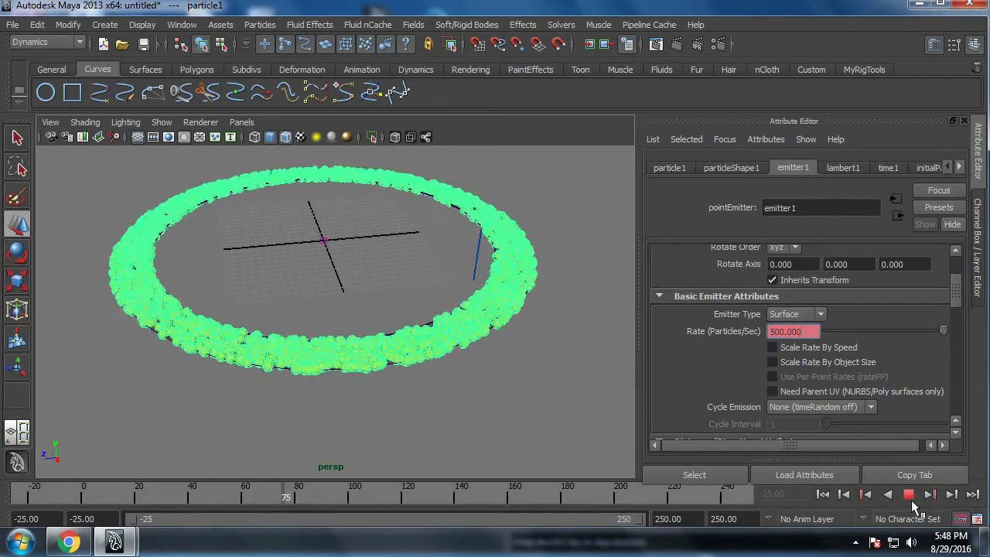
pyautogui.click(911, 499)
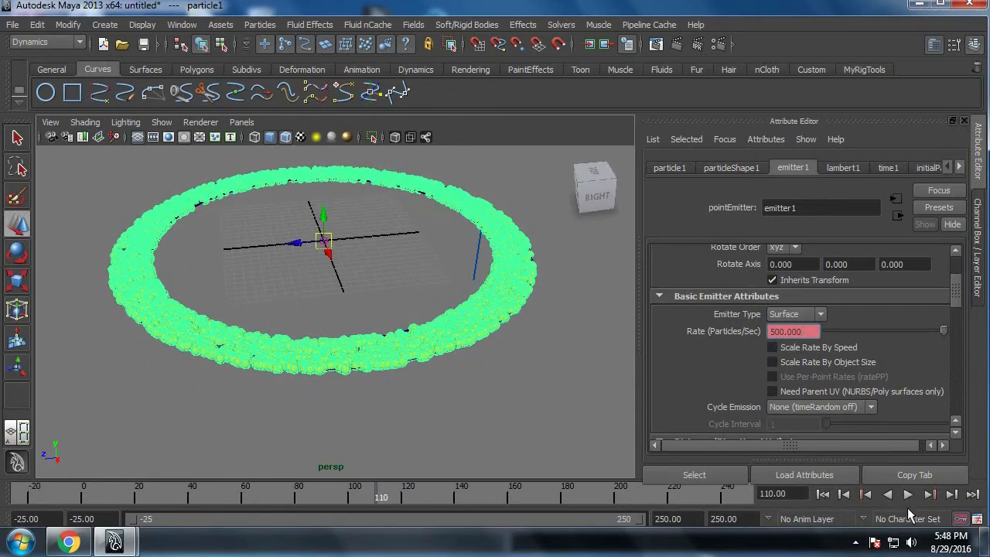
# Step: Change the frame -15 key of emitter1's rate curve to 0 and test the simulation from the first frame
pyautogui.rightClick(805, 338)
pyautogui.click(862, 345)
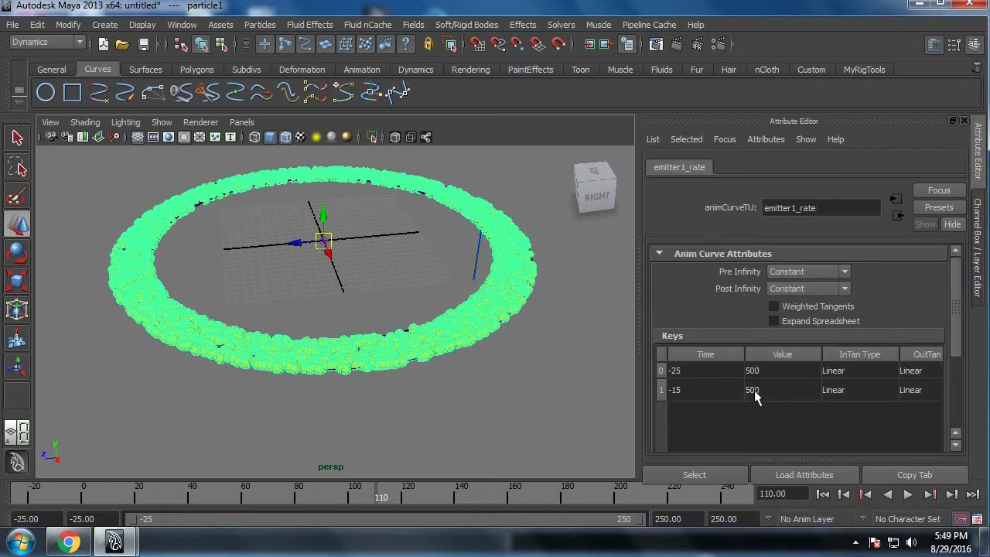
pyautogui.doubleClick(755, 390)
pyautogui.write('0')
pyautogui.press('Return')
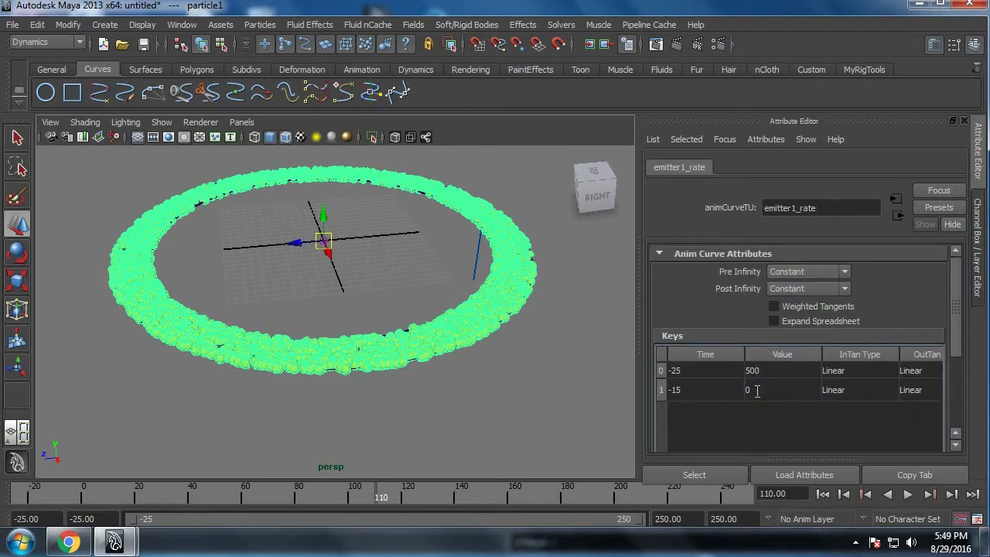
pyautogui.click(822, 494)
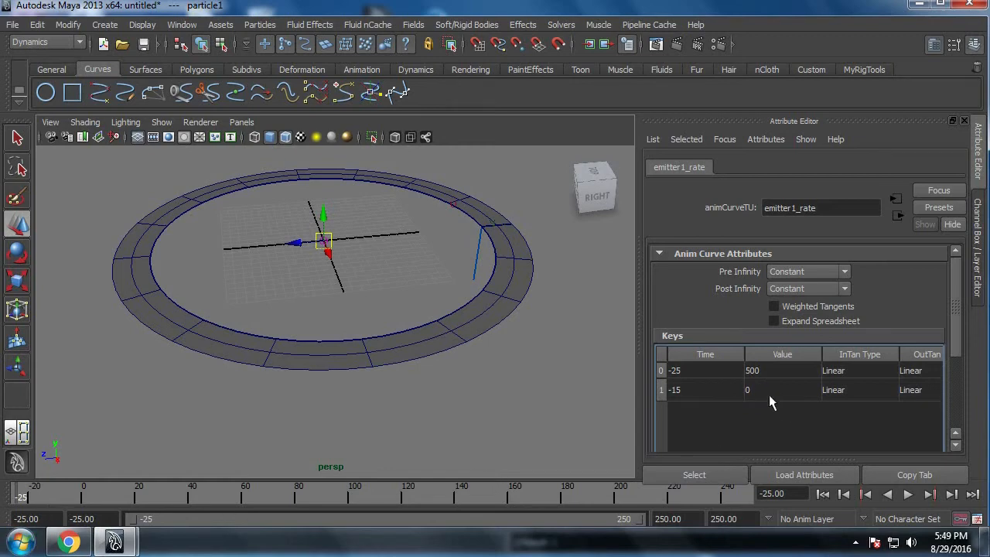
pyautogui.click(908, 494)
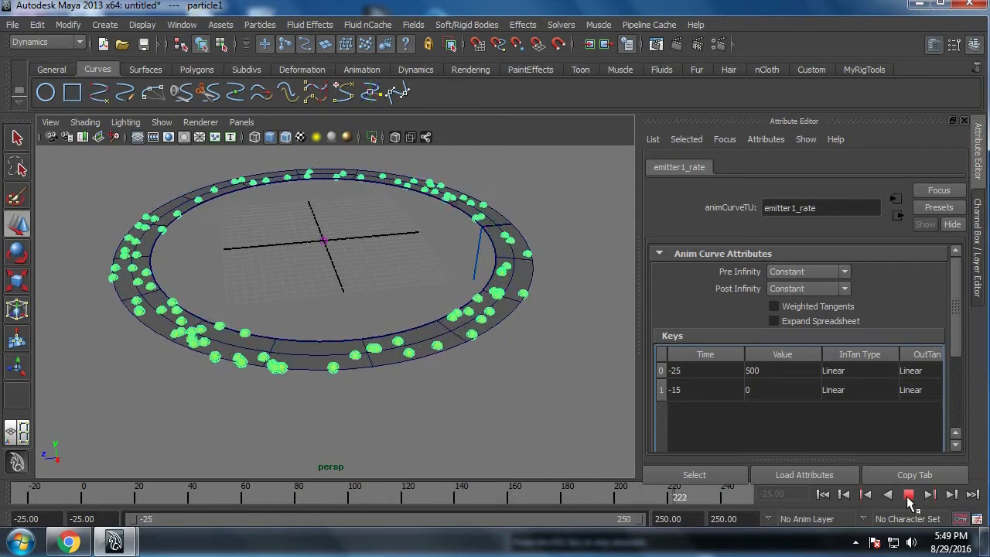
pyautogui.click(908, 495)
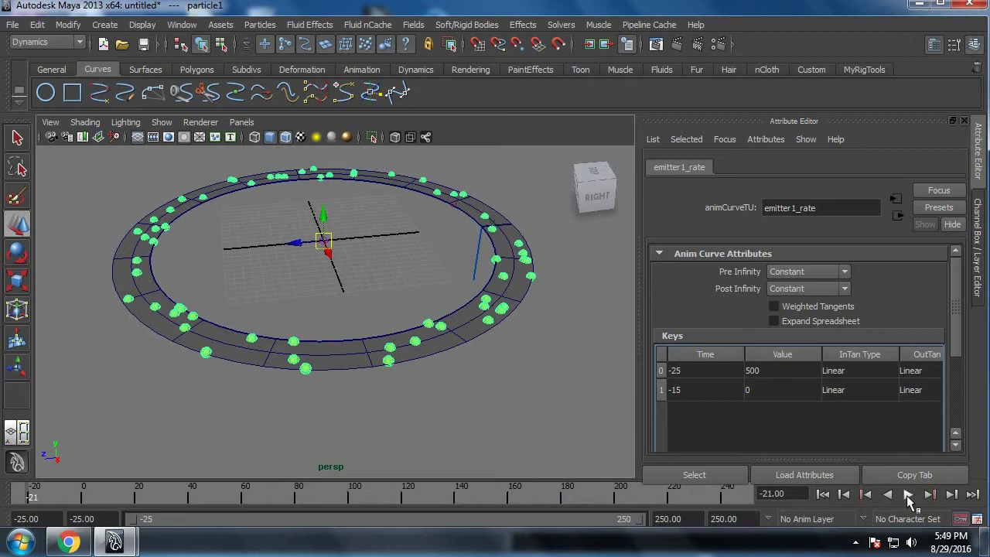
# Step: Raise the frame -25 key of emitter1's rate curve to 1500 and replay the simulation to check the particle density
pyautogui.doubleClick(763, 370)
pyautogui.click(749, 372)
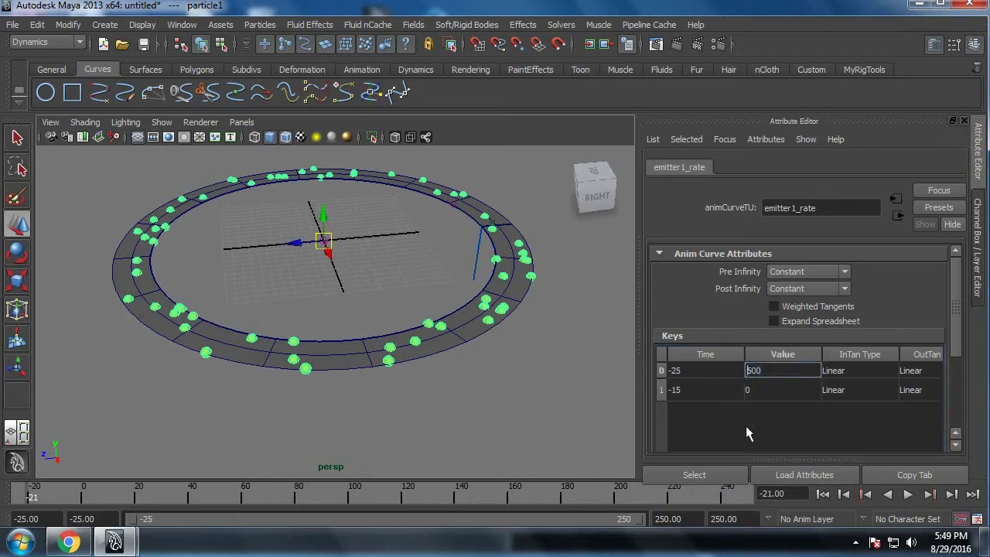
pyautogui.write('1')
pyautogui.press('Return')
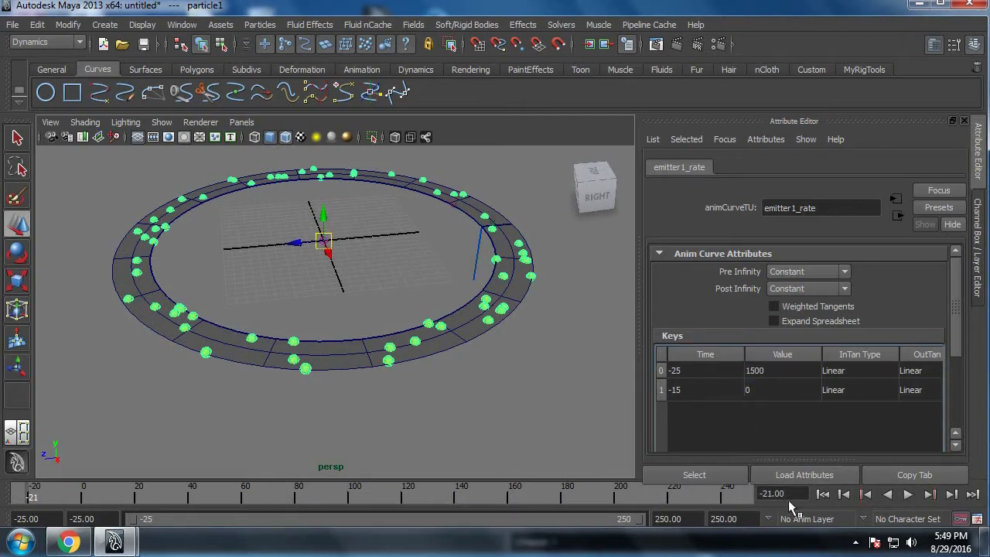
pyautogui.click(825, 495)
pyautogui.click(908, 496)
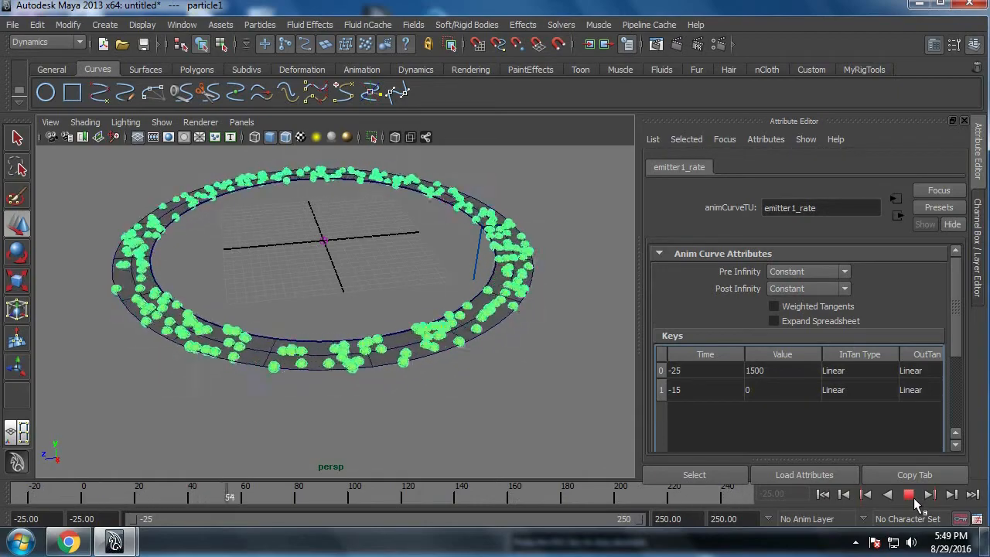
pyautogui.click(914, 497)
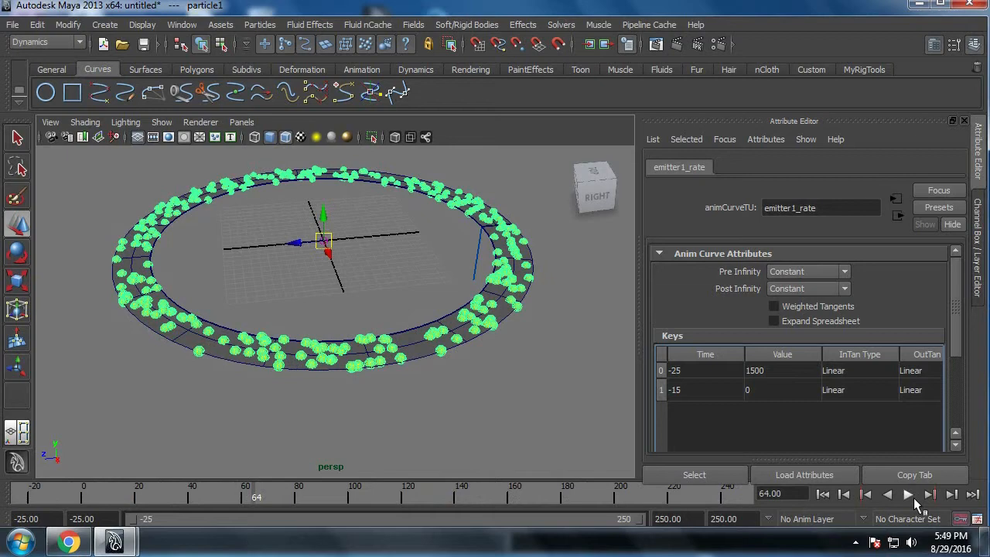
# Step: Examine the particle ring from several perspective angles and in the side view to see how flat the particles lie
pyautogui.keyDown('alt'); pyautogui.moveTo(471, 376); pyautogui.dragTo(407, 281); pyautogui.keyUp('alt')
pyautogui.keyDown('alt'); pyautogui.moveTo(373, 351); pyautogui.dragTo(391, 352, button='right'); pyautogui.keyUp('alt')
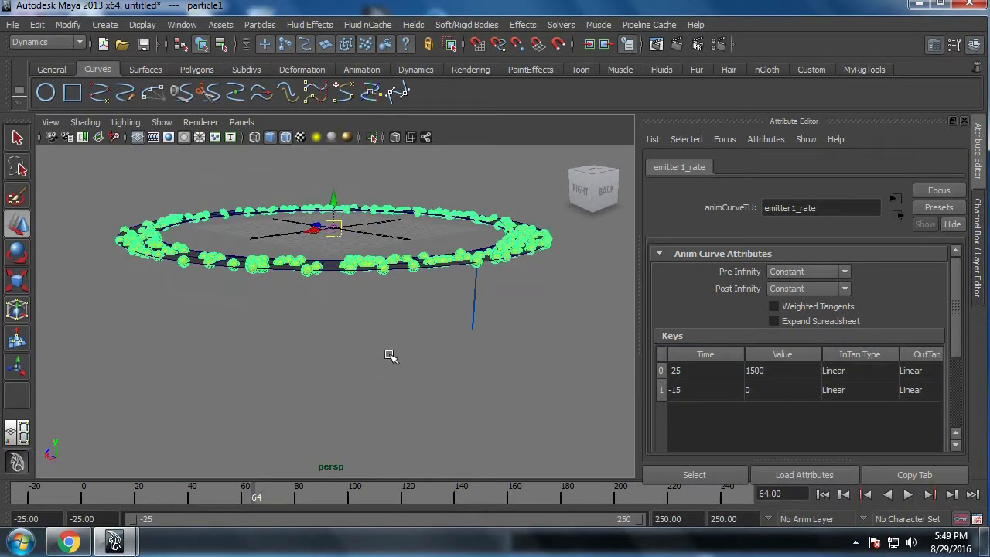
pyautogui.press('space')
pyautogui.moveTo(359, 353); pyautogui.dragTo(402, 358)
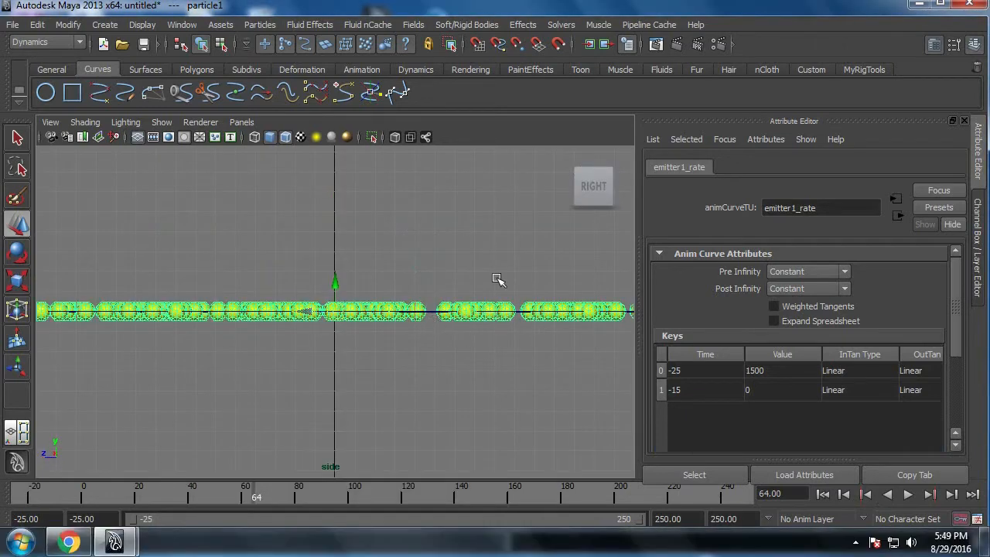
pyautogui.keyDown('alt'); pyautogui.moveTo(520, 355); pyautogui.dragTo(271, 371, button='right'); pyautogui.keyUp('alt')
pyautogui.keyDown('alt'); pyautogui.moveTo(541, 331); pyautogui.dragTo(355, 343, button='right'); pyautogui.keyUp('alt')
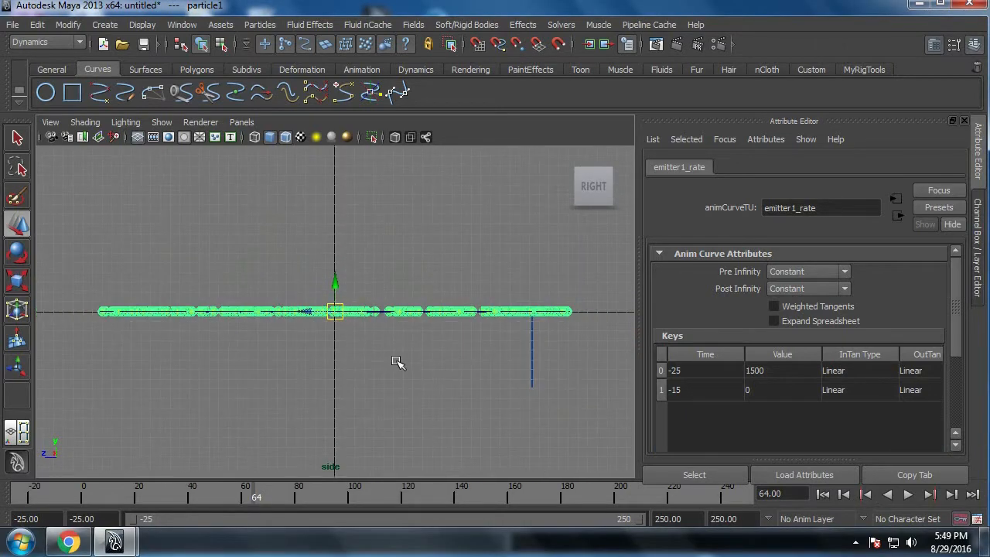
pyautogui.press('space')
pyautogui.moveTo(397, 371); pyautogui.dragTo(406, 320)
pyautogui.keyDown('alt'); pyautogui.moveTo(433, 354); pyautogui.dragTo(470, 396); pyautogui.keyUp('alt')
pyautogui.keyDown('alt'); pyautogui.moveTo(476, 358); pyautogui.dragTo(480, 393, button='middle'); pyautogui.keyUp('alt')
pyautogui.keyDown('alt'); pyautogui.moveTo(480, 393); pyautogui.dragTo(497, 366); pyautogui.keyUp('alt')
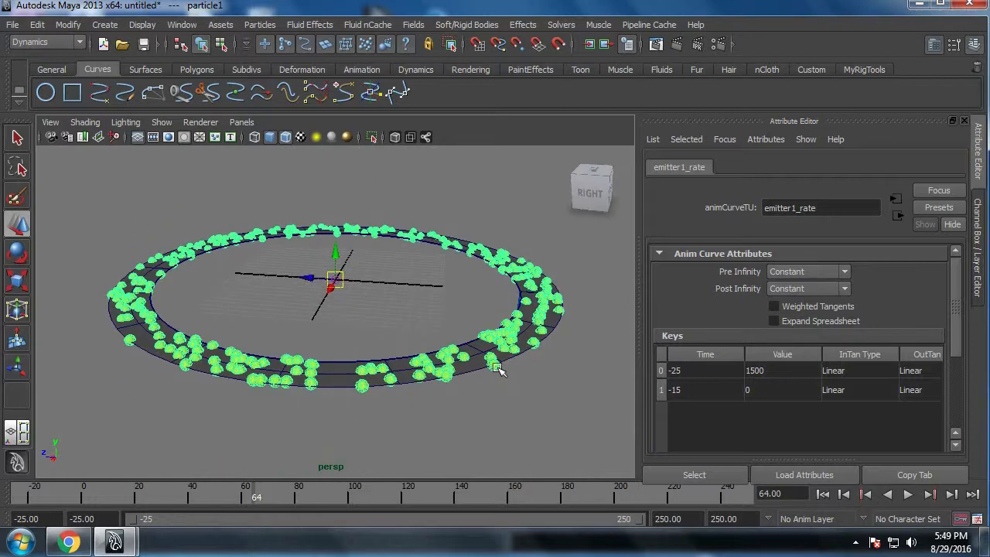
pyautogui.keyDown('alt'); pyautogui.moveTo(497, 368); pyautogui.dragTo(501, 397, button='right'); pyautogui.keyUp('alt')
# Step: Return to particleShape1's attributes and bring its Per Particle and Add Dynamic Attributes sections into view
pyautogui.click(722, 139)
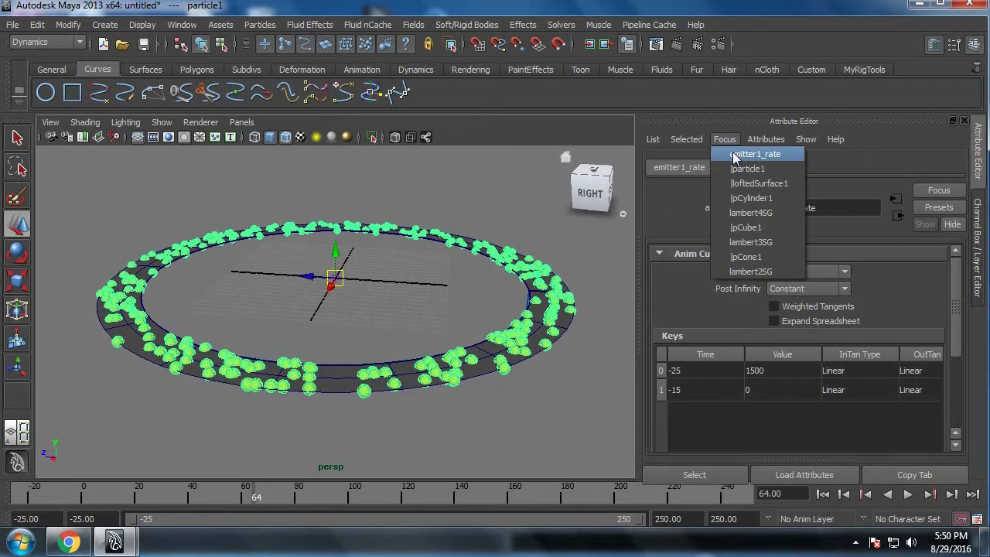
pyautogui.click(735, 169)
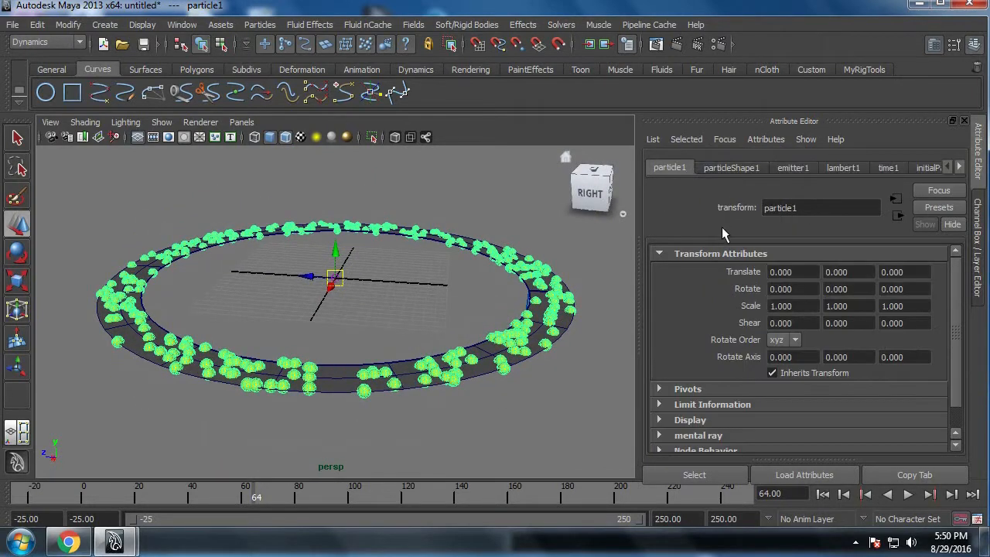
pyautogui.click(727, 168)
pyautogui.scroll(-10, 935, 288)
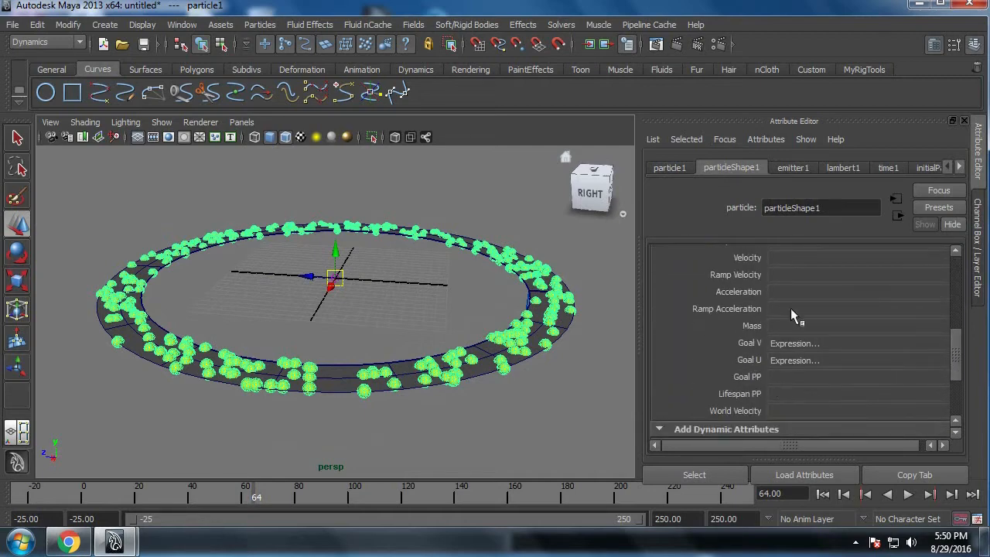
pyautogui.scroll(3, 745, 330)
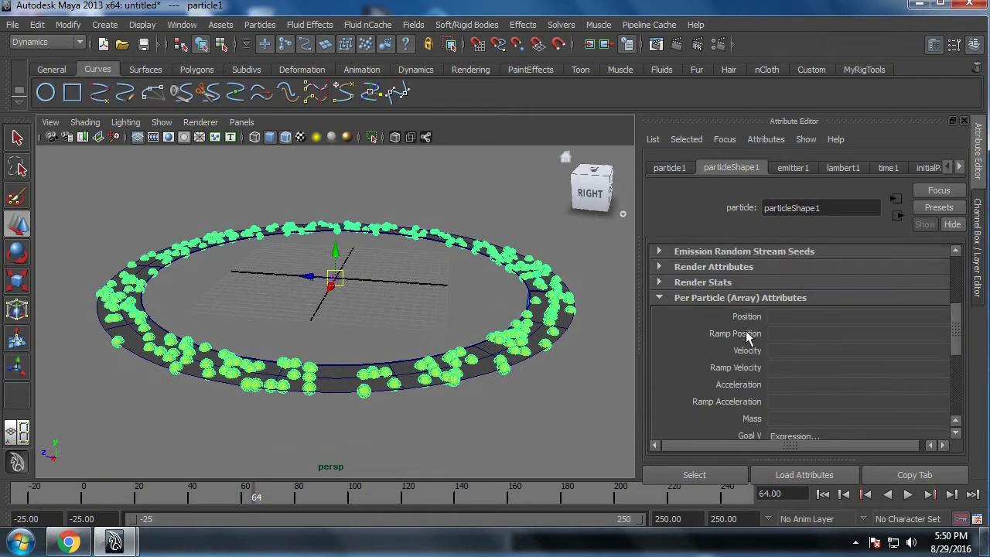
pyautogui.scroll(-3, 772, 310)
pyautogui.scroll(-3, 754, 349)
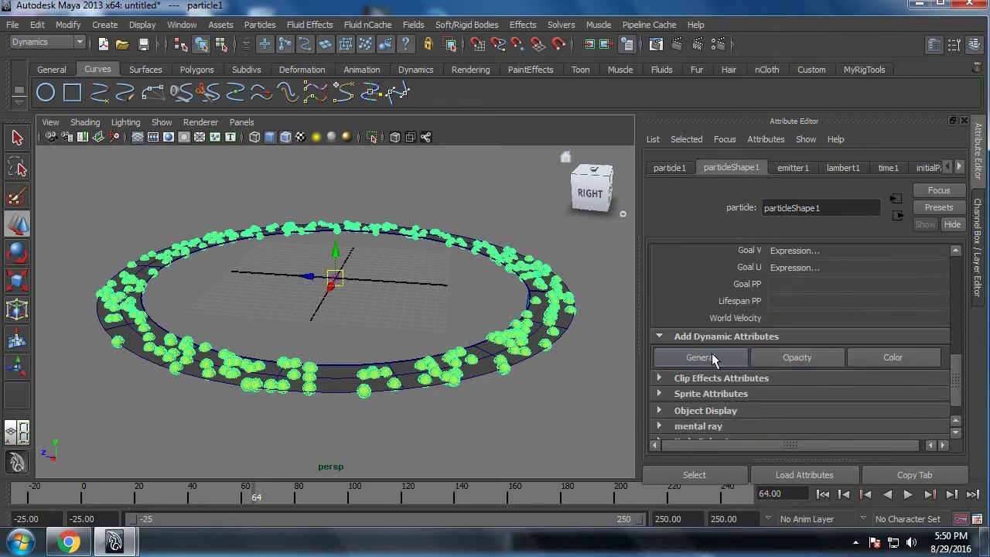
# Step: Add a per-particle float attribute named asteriodSpeed to particleShape1, with an initial state attribute
pyautogui.click(700, 357)
pyautogui.click(301, 161)
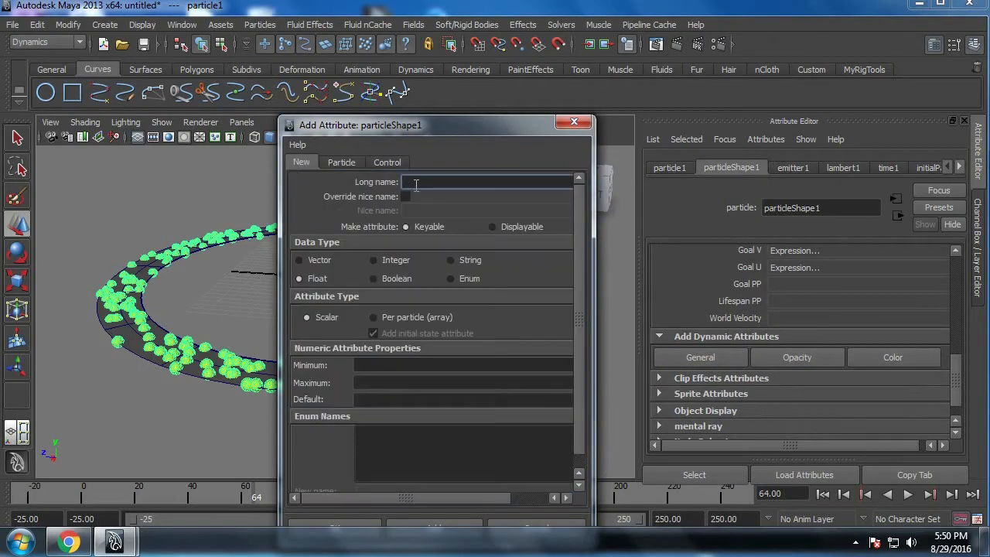
pyautogui.moveTo(464, 135); pyautogui.dragTo(628, 102)
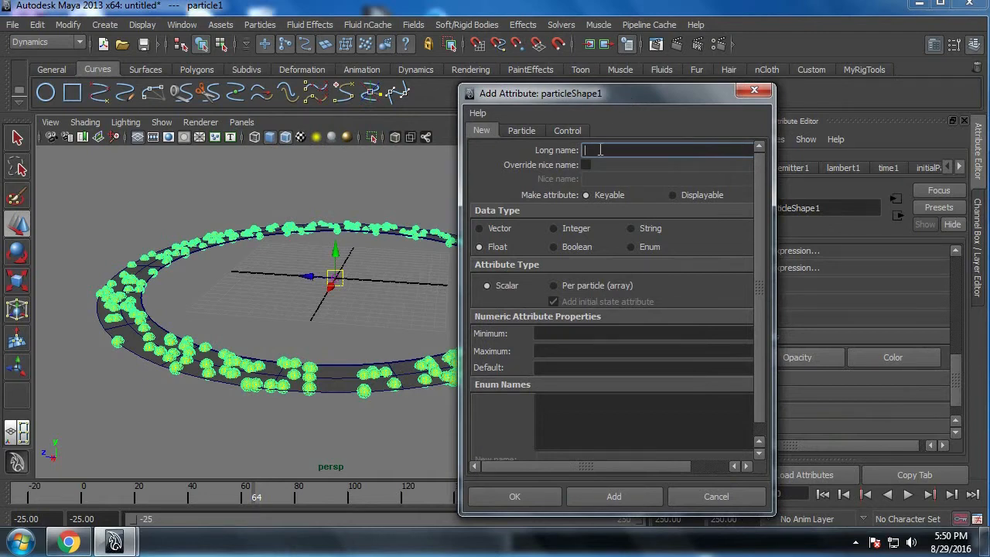
pyautogui.write('asteriodSpeed')
pyautogui.click(615, 287)
pyautogui.moveTo(671, 98); pyautogui.dragTo(486, 134)
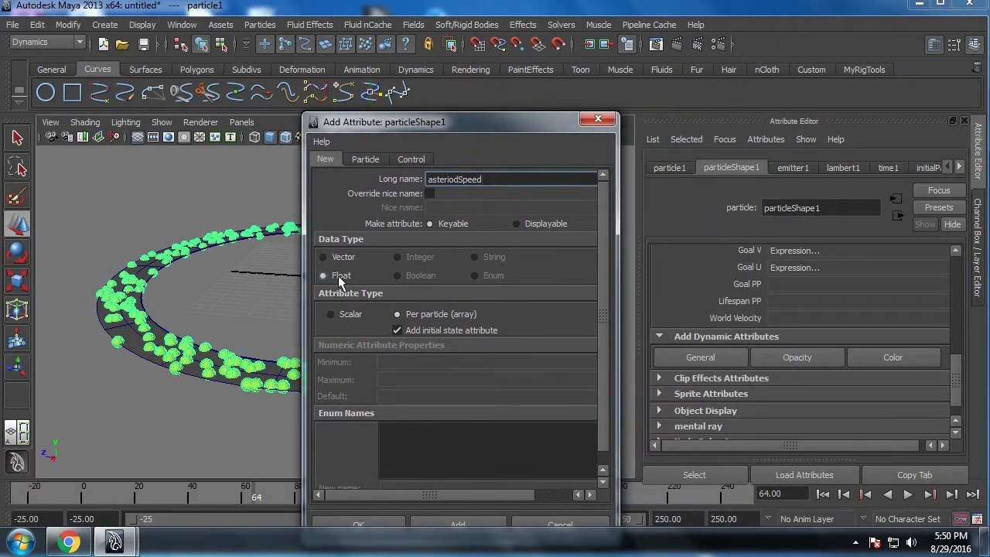
pyautogui.moveTo(445, 120); pyautogui.dragTo(455, 82)
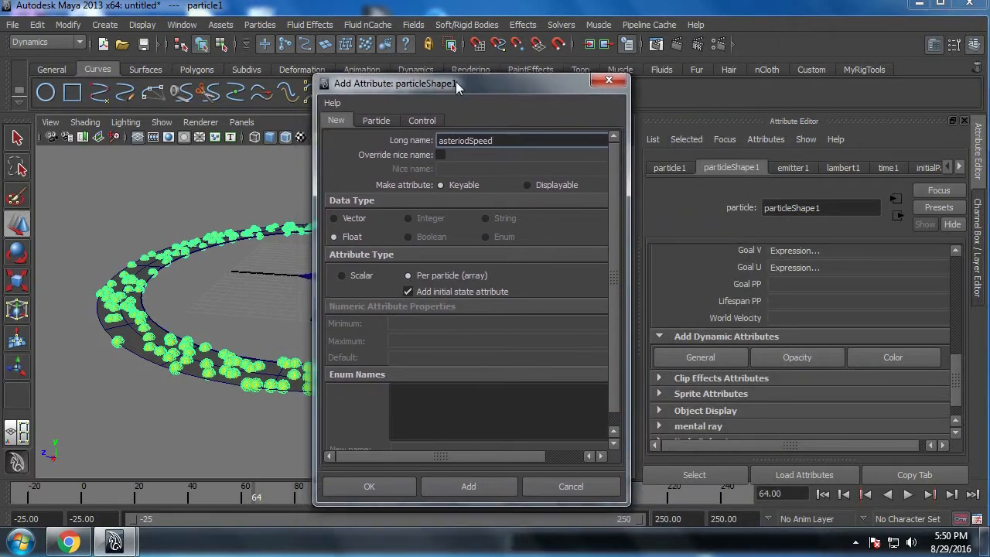
pyautogui.click(373, 482)
# Step: Open Asteriod Speed's creation expression and add particleShape1.asteriodSpeed on a new line below the goalV line
pyautogui.scroll(1, 813, 333)
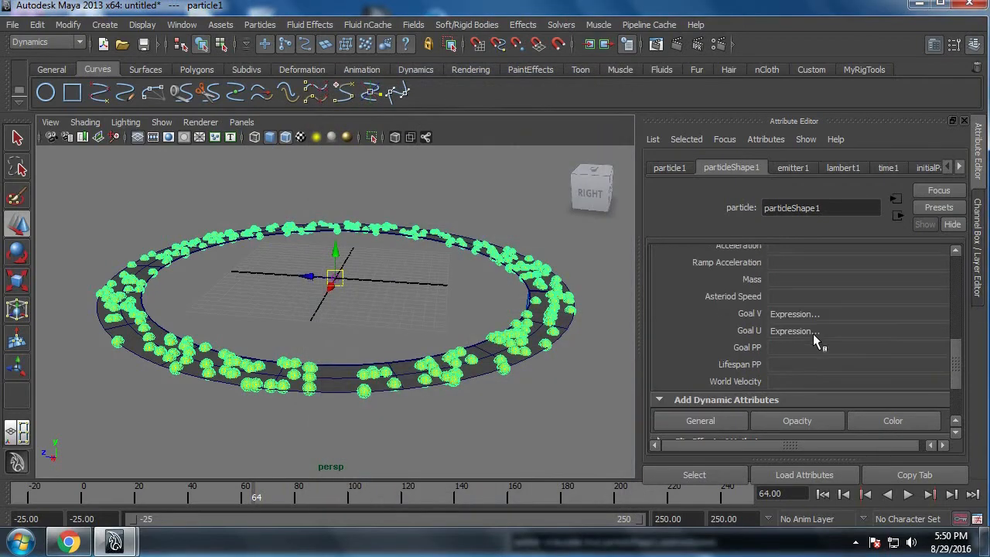
pyautogui.rightClick(784, 297)
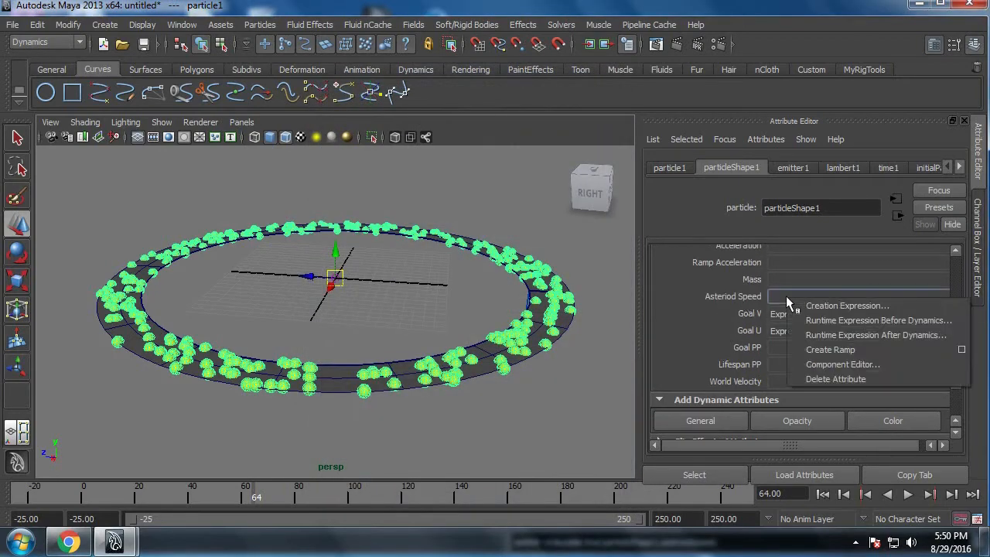
pyautogui.click(795, 301)
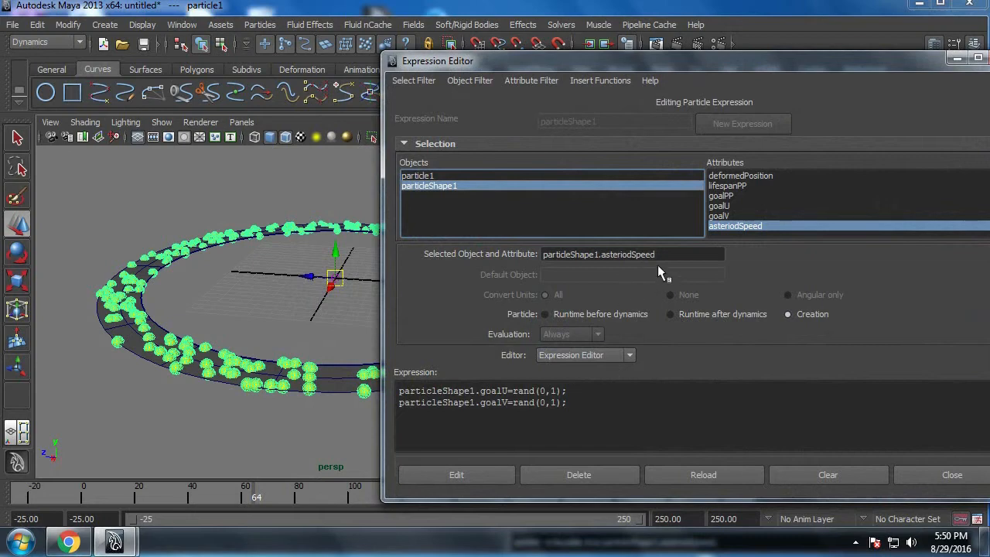
pyautogui.moveTo(660, 256); pyautogui.dragTo(291, 262)
pyautogui.hotkey('ctrl', 'c')
pyautogui.click(570, 404)
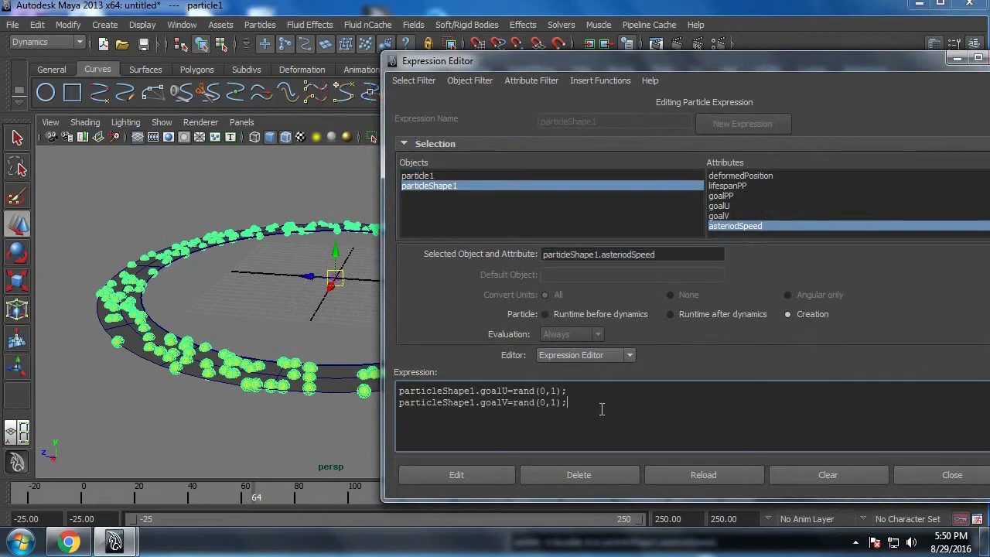
pyautogui.press('Return')
pyautogui.hotkey('ctrl', 'v')
pyautogui.keyDown('ctrl'); pyautogui.scroll(4, 602, 409); pyautogui.keyUp('ctrl')
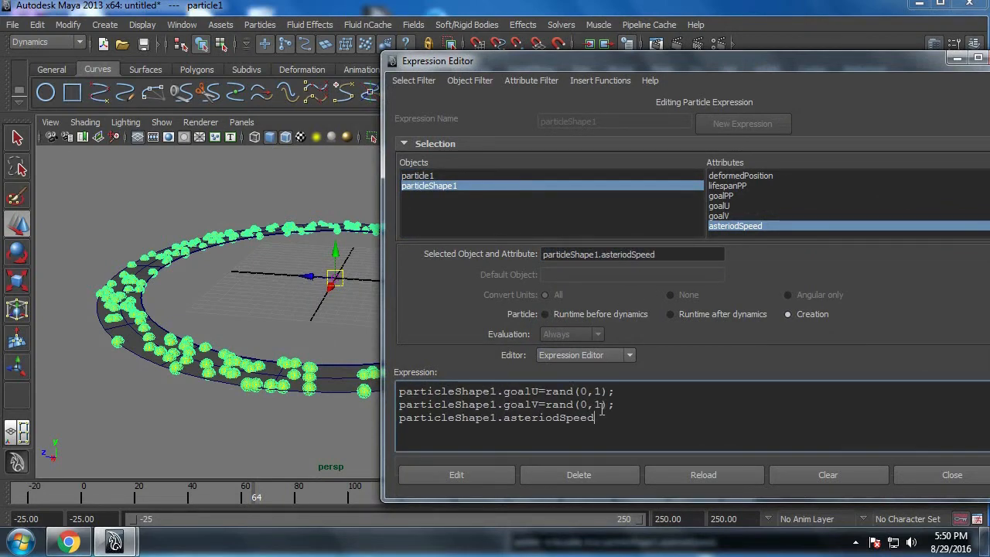
# Step: Assign rand(0.001,0.2) to particleShape1.asteriodSpeed, apply the creation expression and close the editor
pyautogui.write('=')
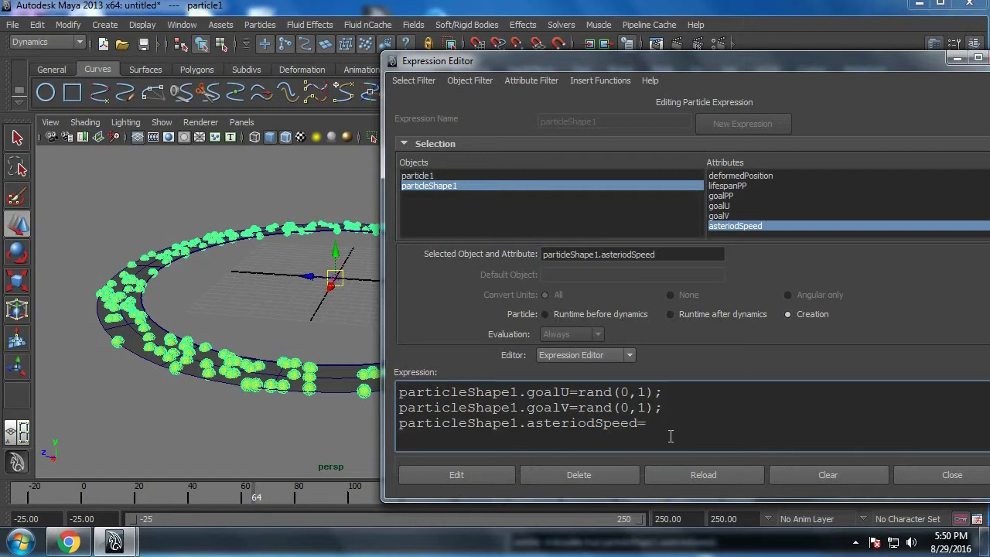
pyautogui.write('rand(0.001,0.2);')
pyautogui.click(458, 476)
pyautogui.click(953, 474)
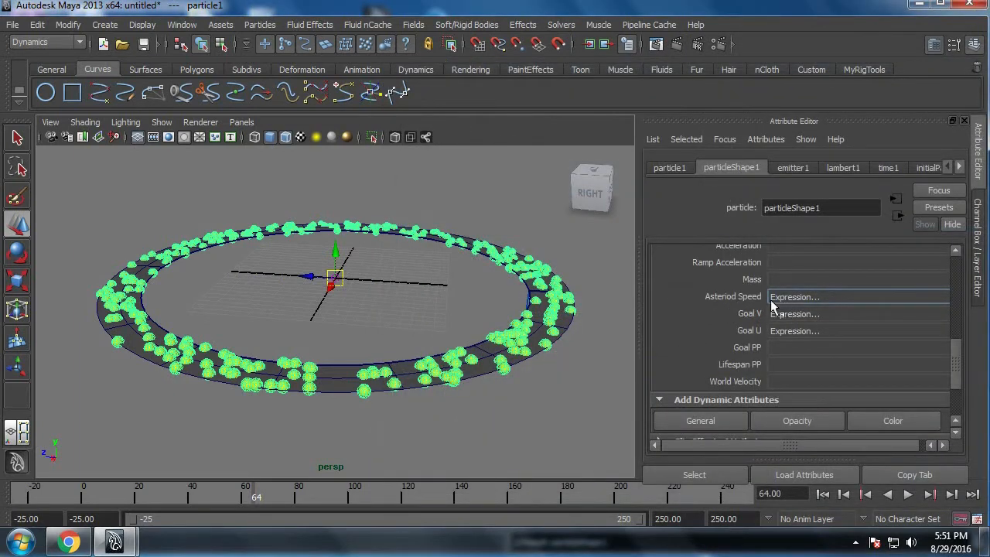
pyautogui.rightClick(787, 330)
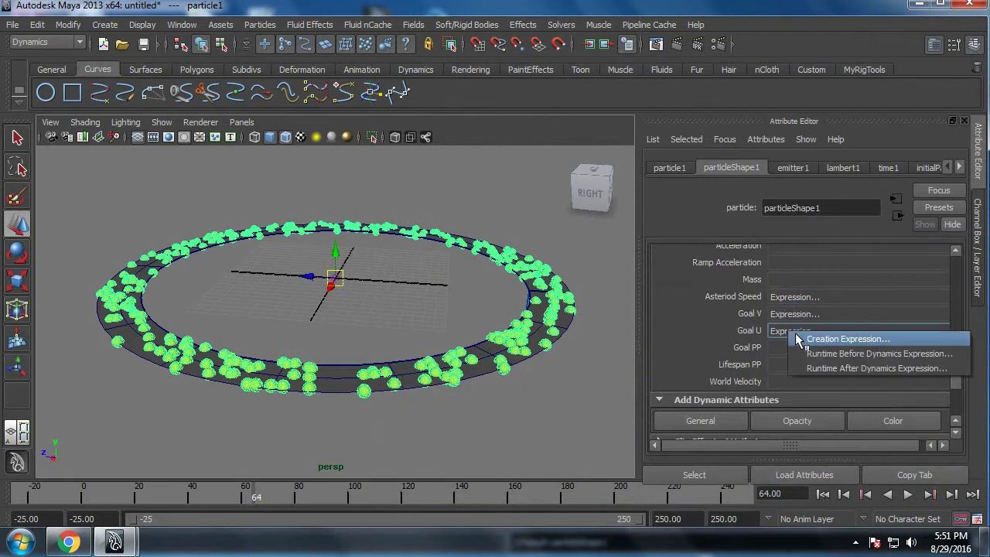
pyautogui.click(802, 350)
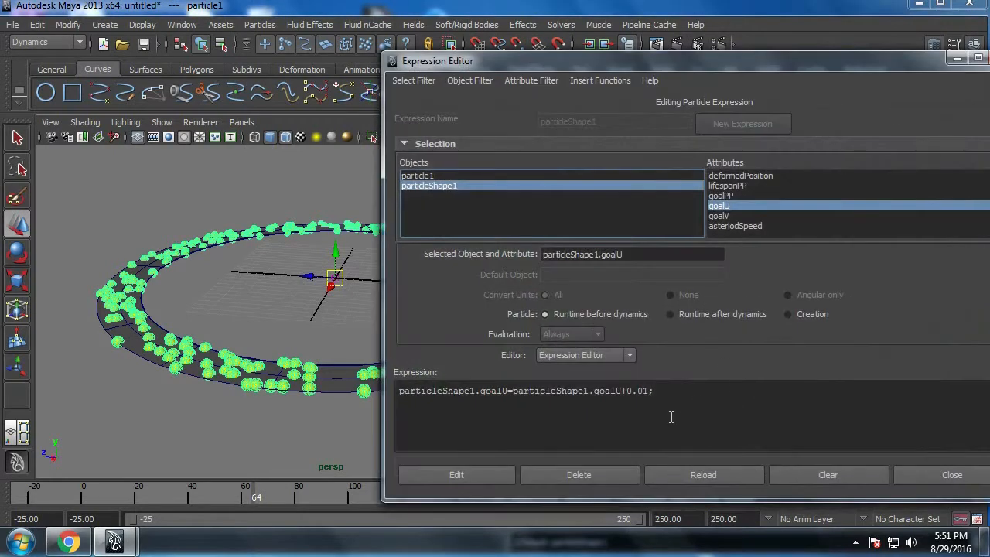
pyautogui.click(672, 417)
pyautogui.keyDown('ctrl'); pyautogui.scroll(3, 671, 417); pyautogui.keyUp('ctrl')
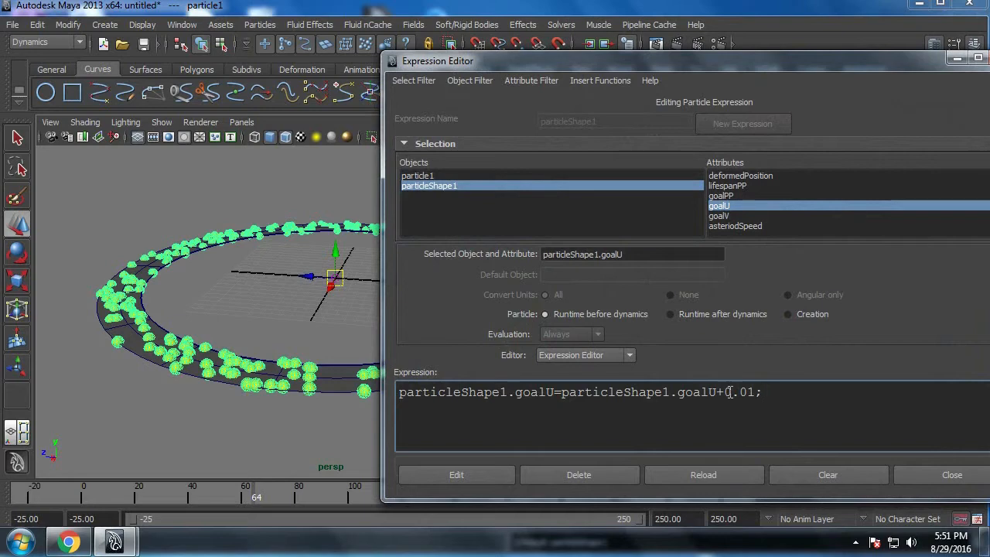
pyautogui.moveTo(726, 393); pyautogui.dragTo(755, 396)
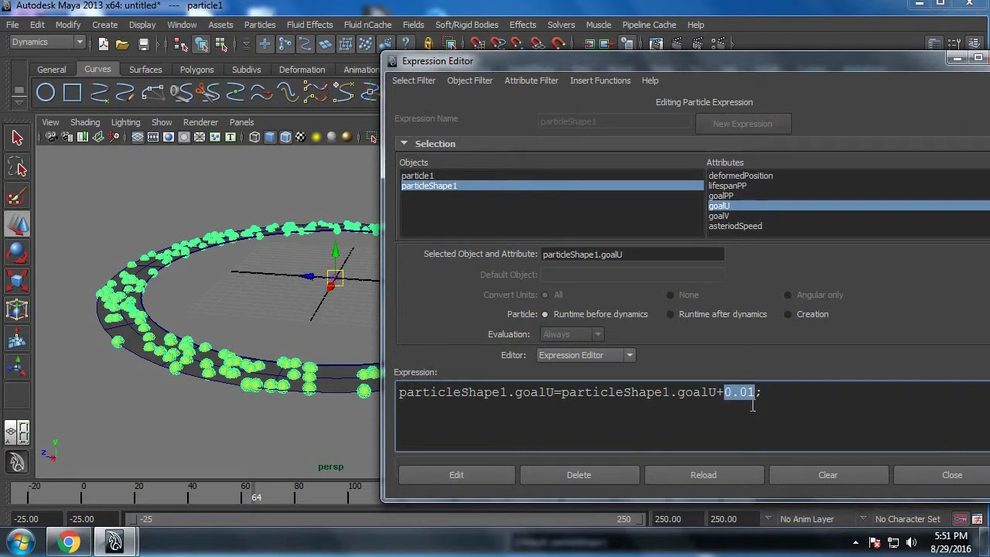
pyautogui.moveTo(895, 69); pyautogui.dragTo(688, 110)
pyautogui.click(800, 101)
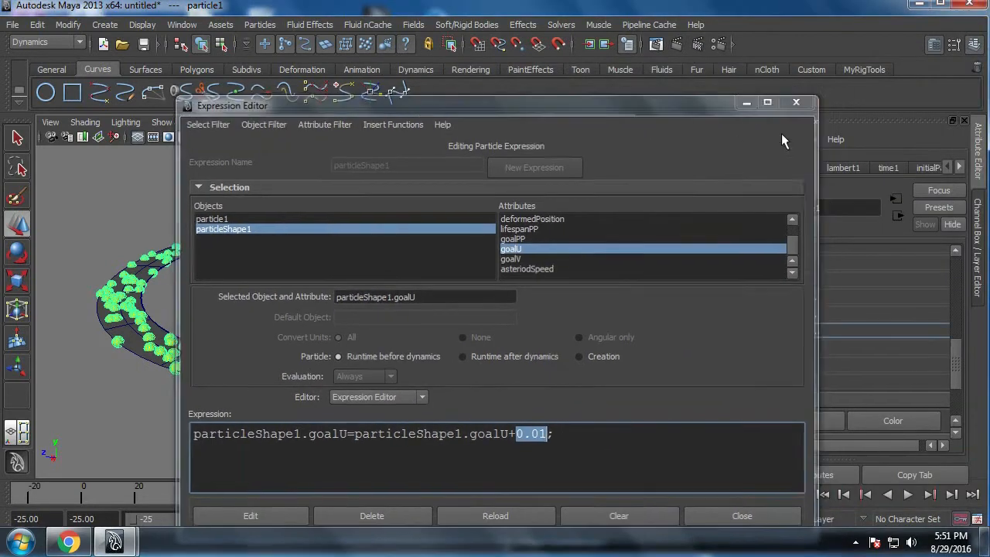
# Step: Copy the full attribute name particleShape1.asteriodSpeed from the Asteriod Speed creation expression and close the editor
pyautogui.rightClick(776, 298)
pyautogui.click(800, 307)
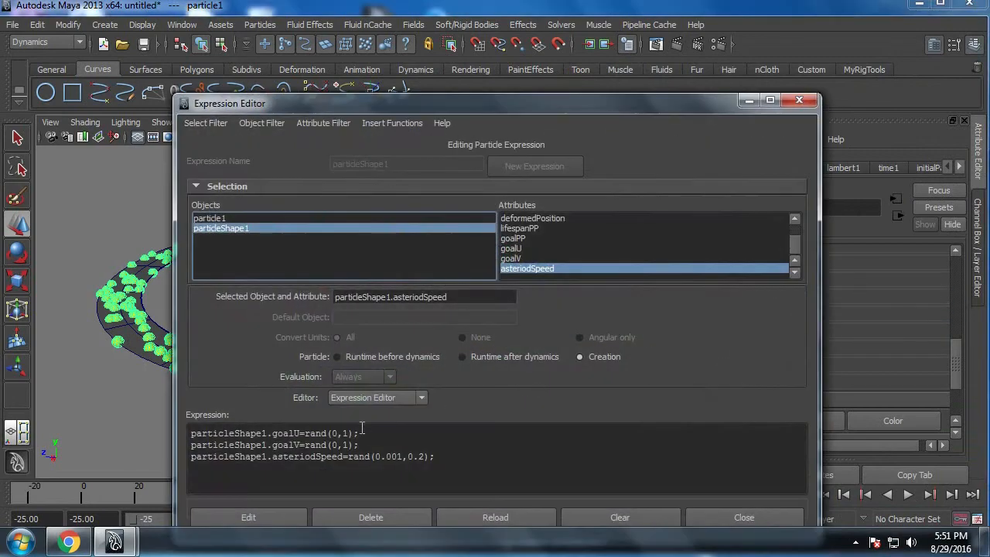
pyautogui.moveTo(456, 298); pyautogui.dragTo(219, 291)
pyautogui.hotkey('ctrl', 'c')
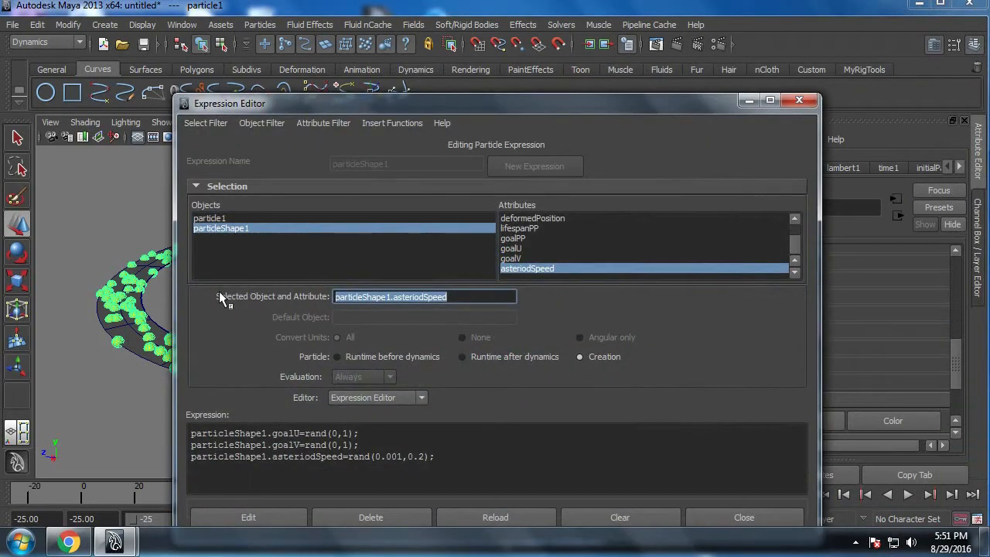
pyautogui.click(801, 102)
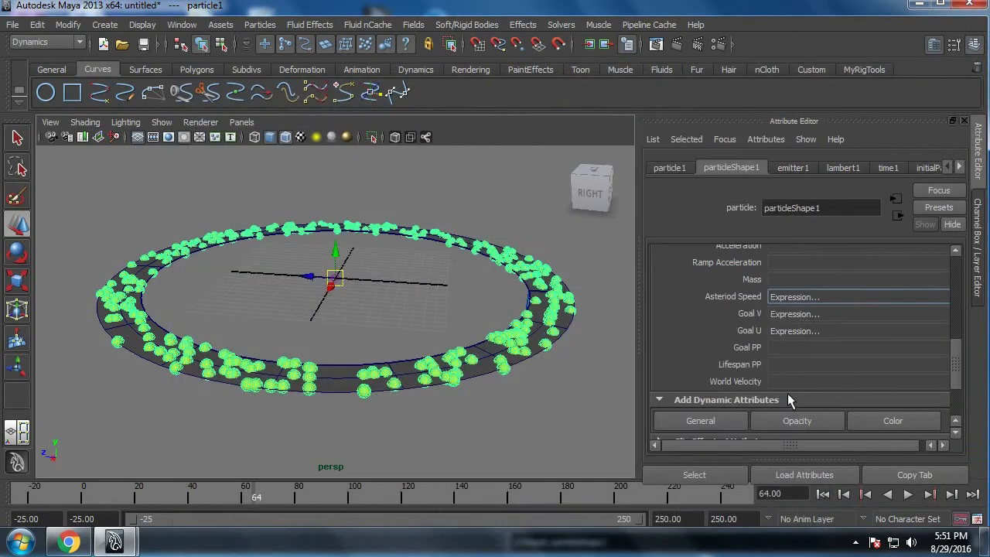
# Step: Replace the 0.01 increment in Goal U's runtime-before-dynamics expression with particleShape1.asteriodSpeed and apply the edit
pyautogui.rightClick(787, 330)
pyautogui.click(822, 353)
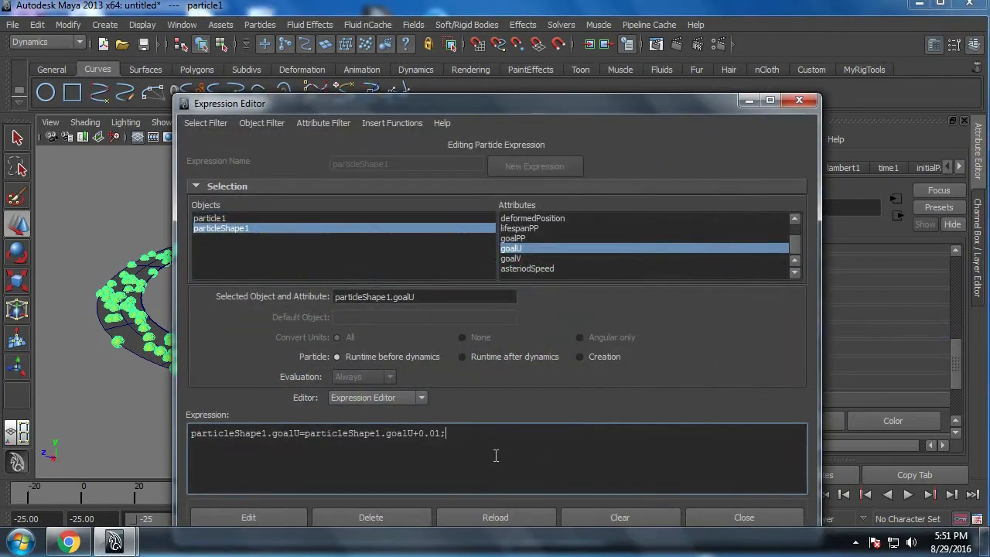
pyautogui.keyDown('ctrl'); pyautogui.scroll(3, 496, 456); pyautogui.keyUp('ctrl')
pyautogui.moveTo(517, 434); pyautogui.dragTo(541, 453)
pyautogui.hotkey('ctrl', 'v')
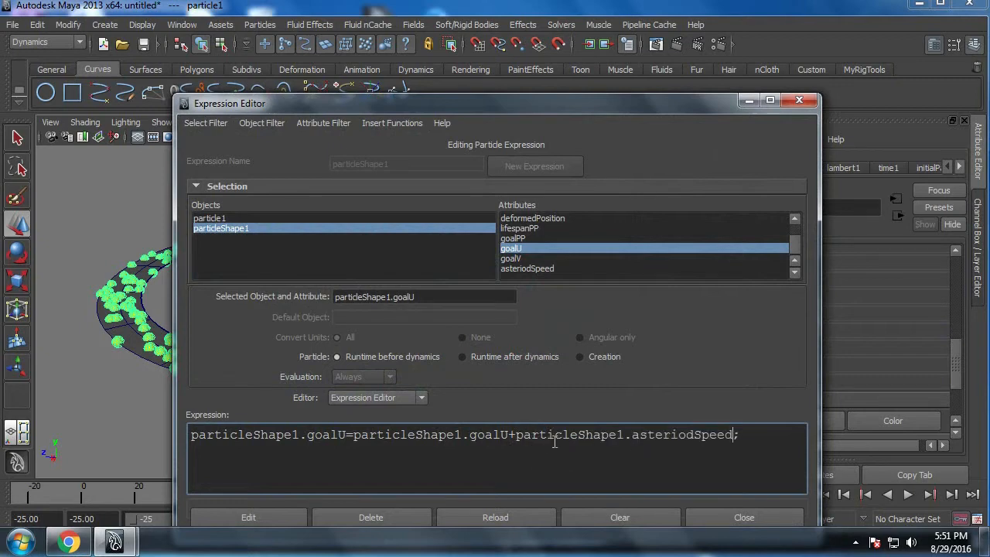
pyautogui.moveTo(668, 104); pyautogui.dragTo(558, 84)
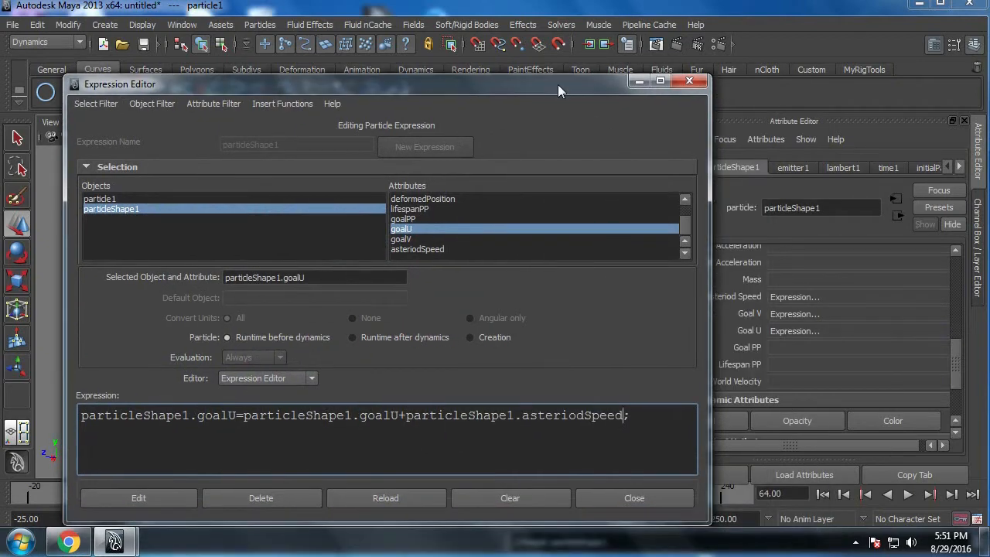
pyautogui.click(157, 499)
pyautogui.click(611, 499)
# Step: Replay the simulation from frame -25 to check the particle speeds, and review the Time Slider playback preferences
pyautogui.click(823, 495)
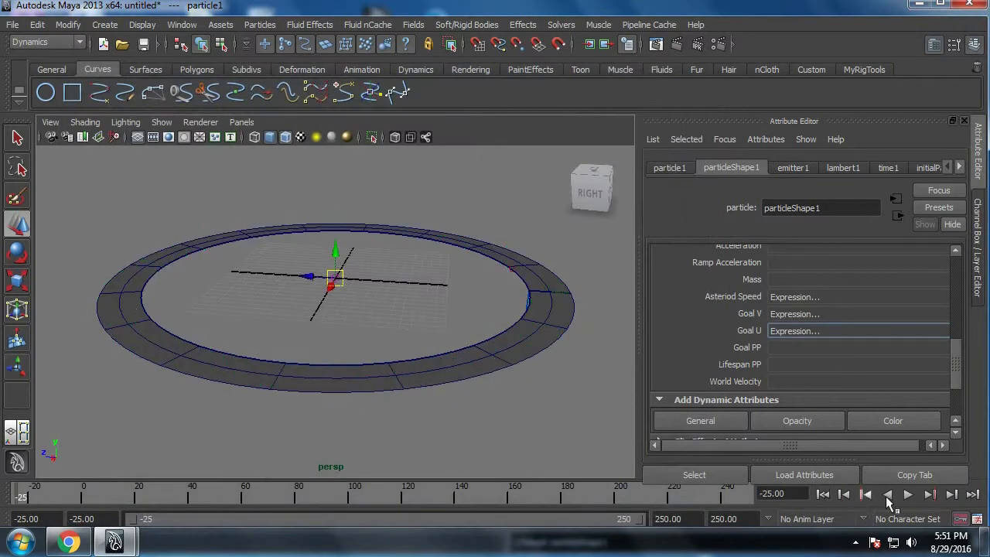
pyautogui.click(908, 494)
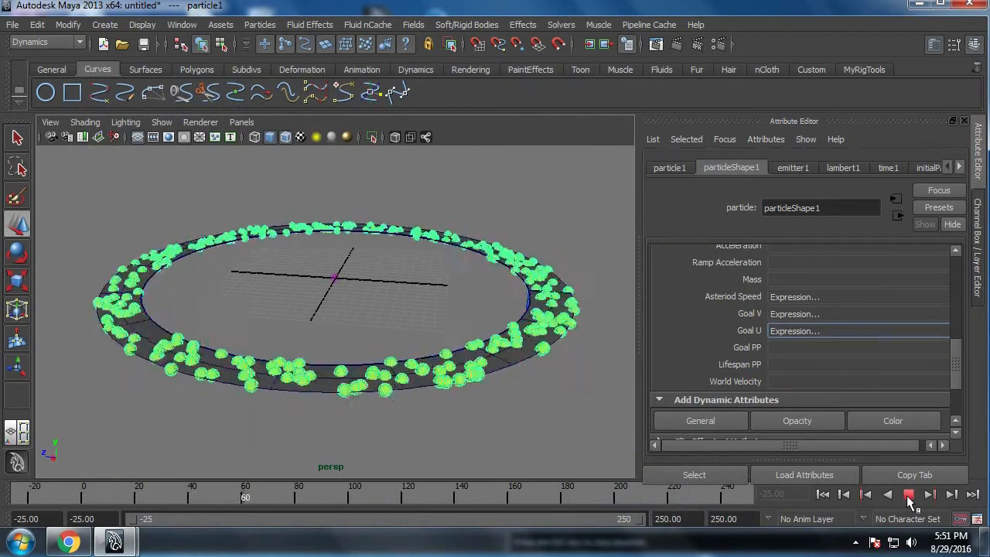
pyautogui.click(909, 496)
pyautogui.click(977, 519)
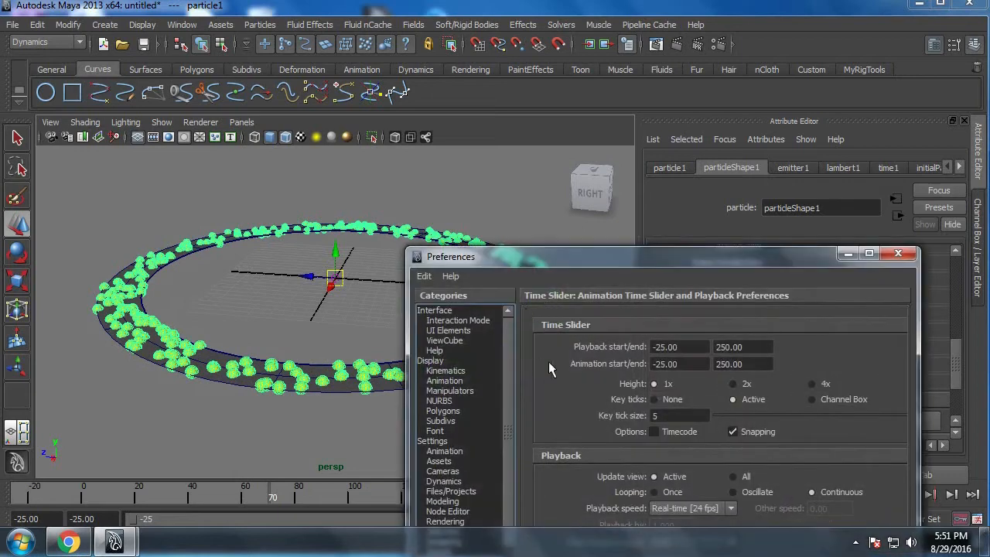
pyautogui.moveTo(711, 269); pyautogui.dragTo(699, 132)
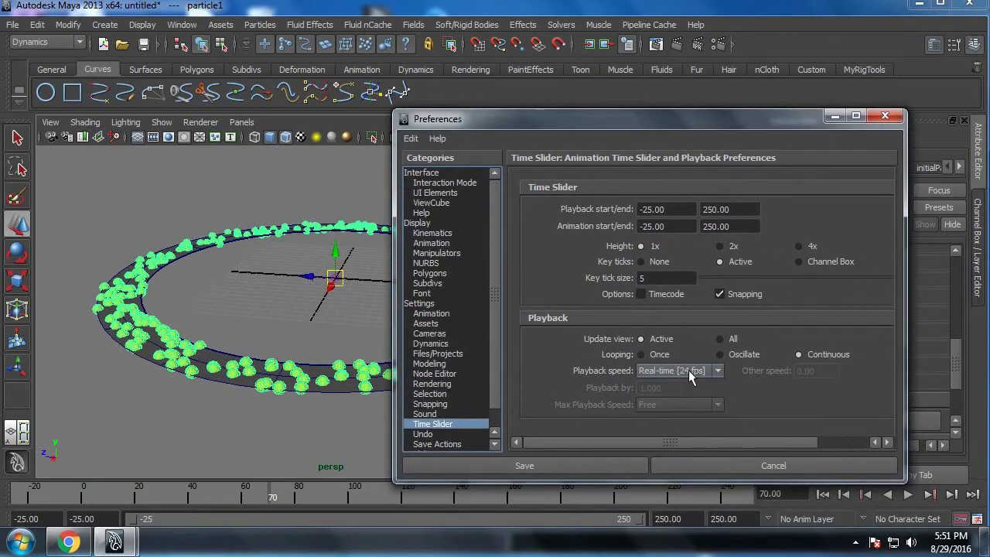
pyautogui.click(581, 466)
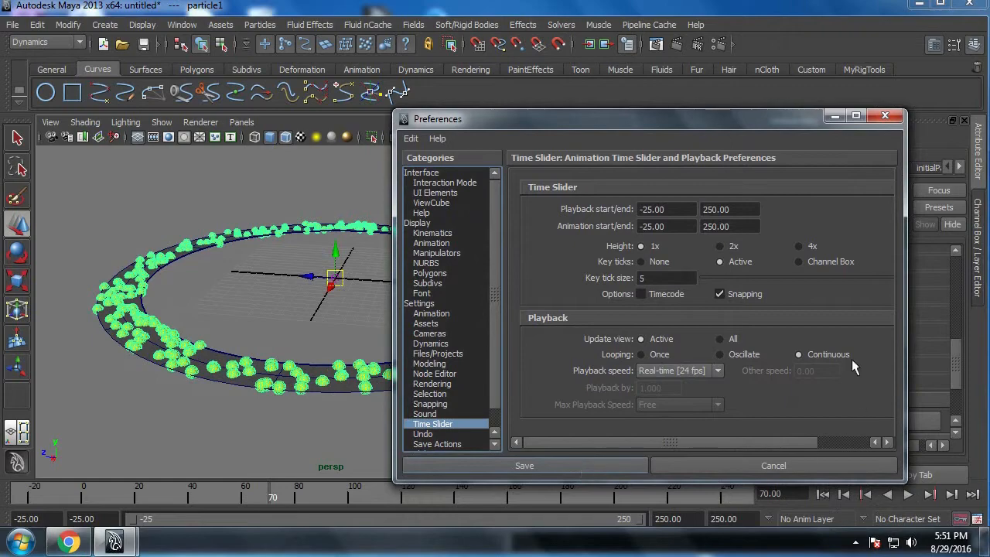
# Step: Set the upper limit of asteriodSpeed's rand range to 0.005 in the creation expression and apply it
pyautogui.rightClick(788, 297)
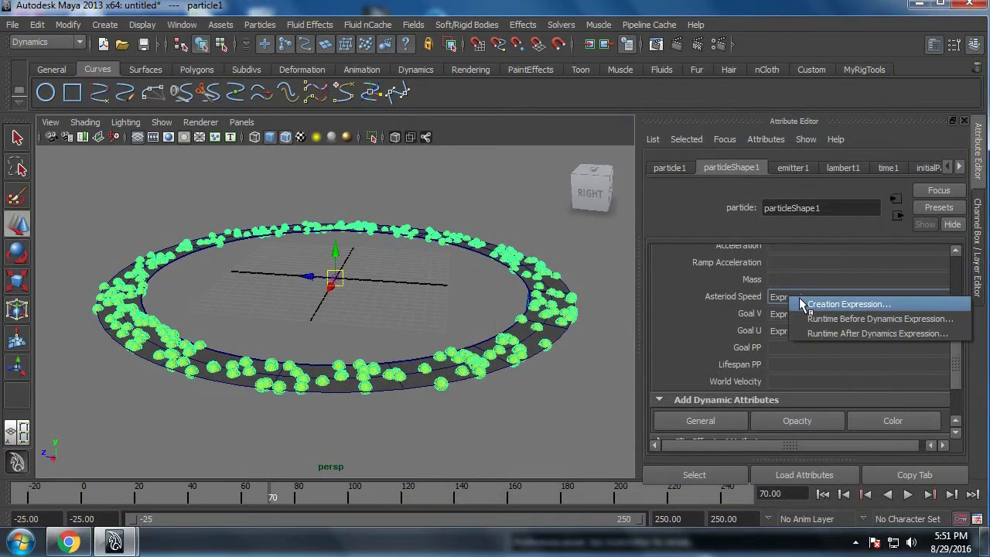
pyautogui.click(802, 304)
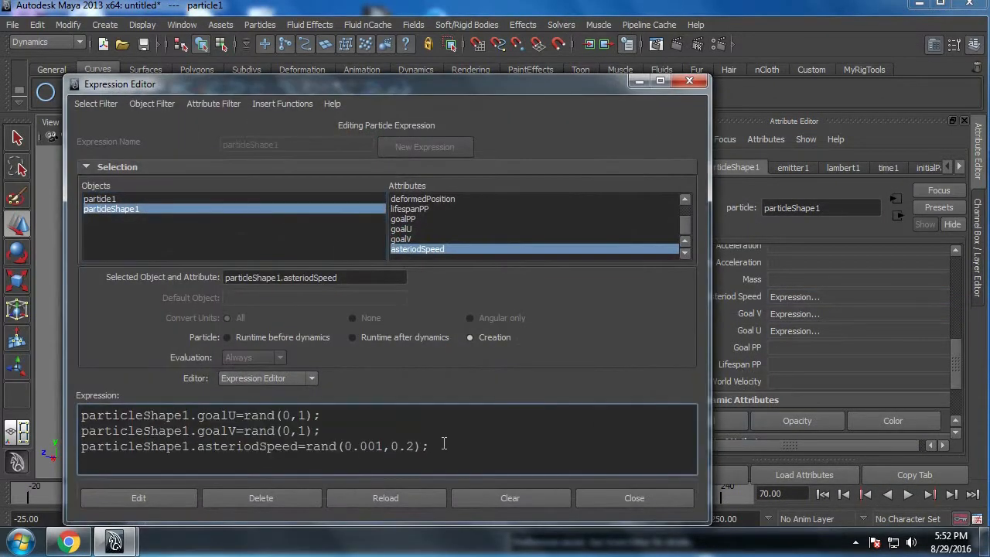
pyautogui.doubleClick(476, 451)
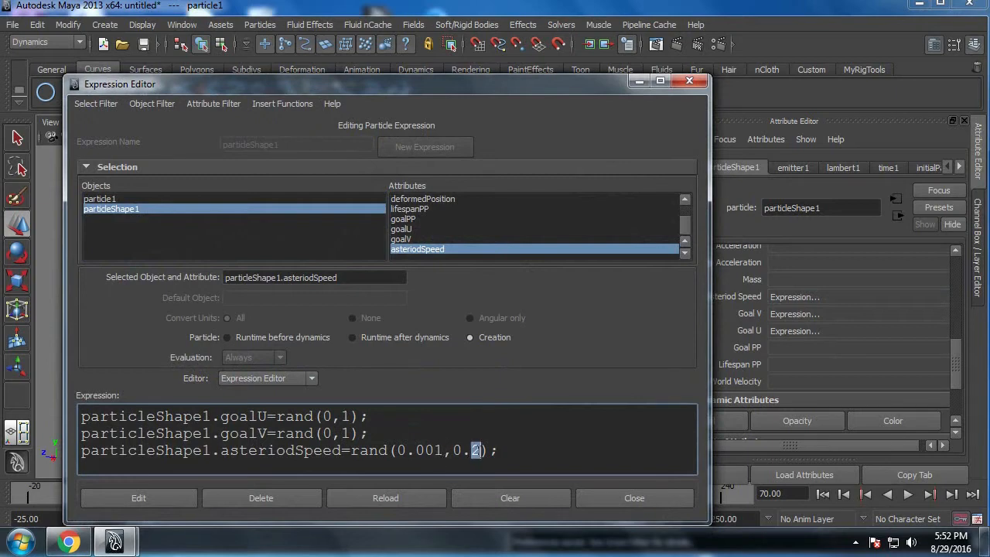
pyautogui.write('005')
pyautogui.click(138, 497)
pyautogui.click(634, 498)
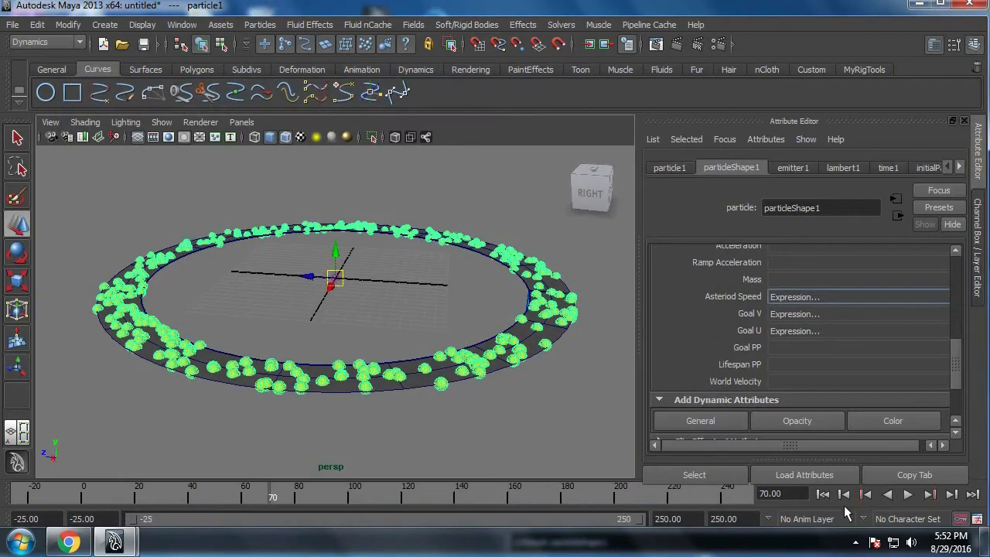
# Step: Replay the simulation with the particles deselected to check how fast they travel around the ring
pyautogui.click(844, 493)
pyautogui.click(909, 495)
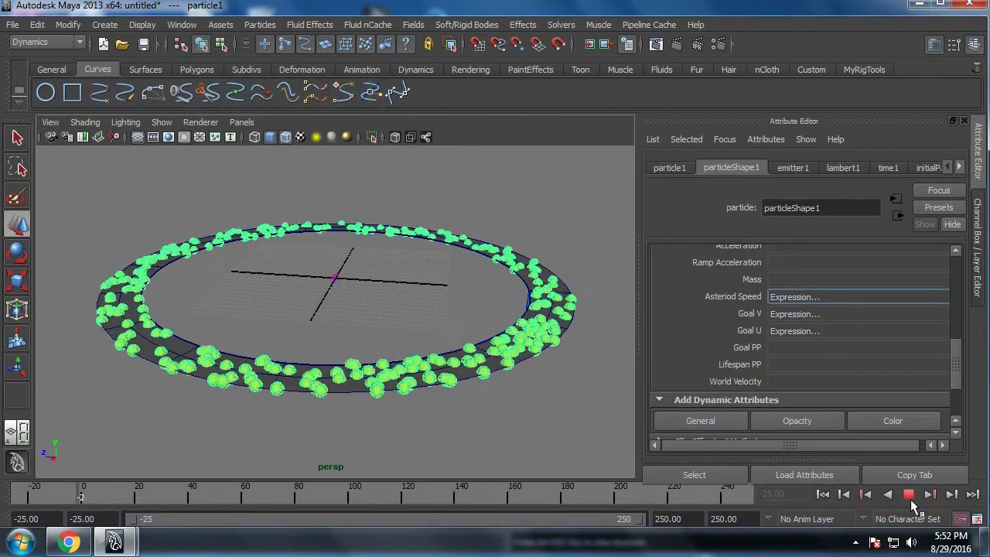
pyautogui.click(526, 431)
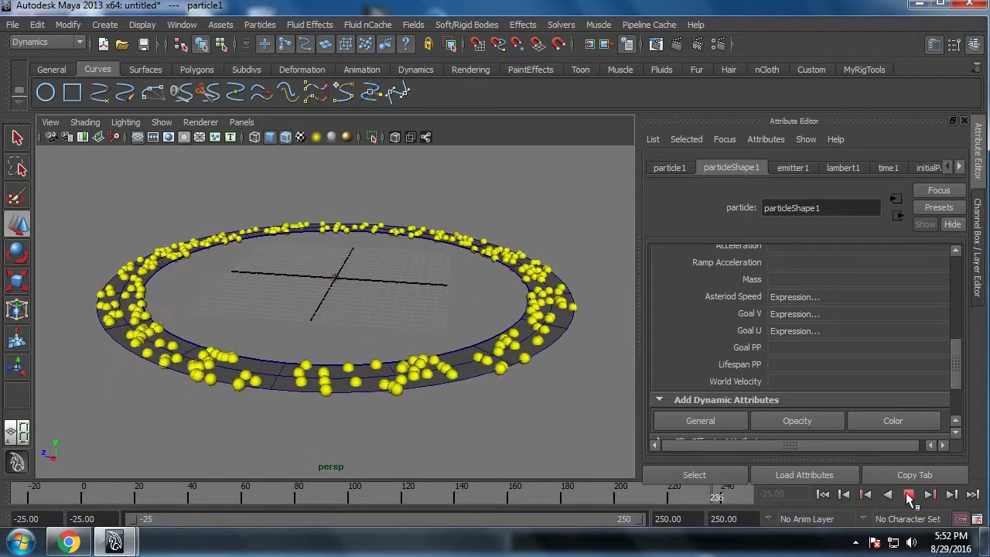
pyautogui.click(908, 494)
pyautogui.click(529, 366)
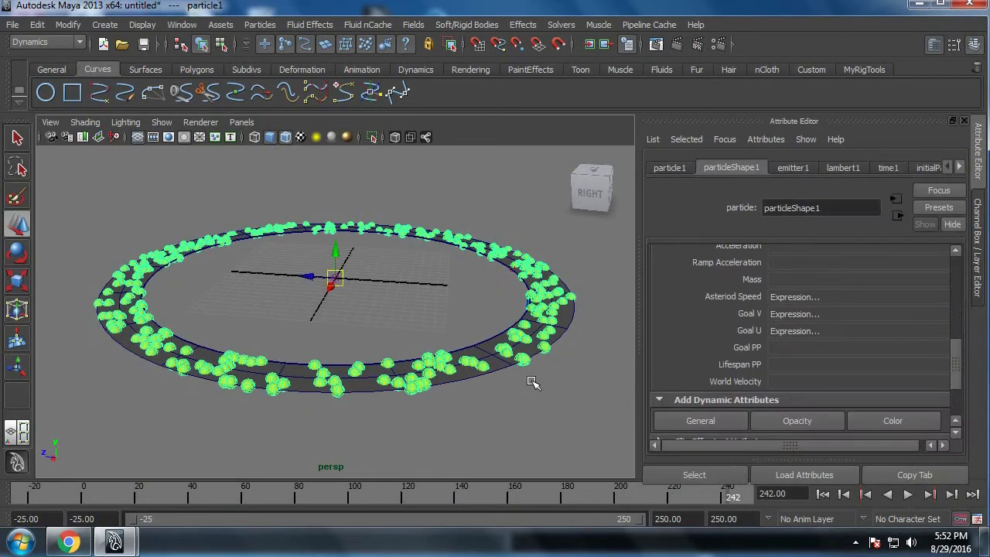
# Step: Change asteriodSpeed's creation expression to rand(0.001,0.002), apply it and close the editor
pyautogui.rightClick(795, 296)
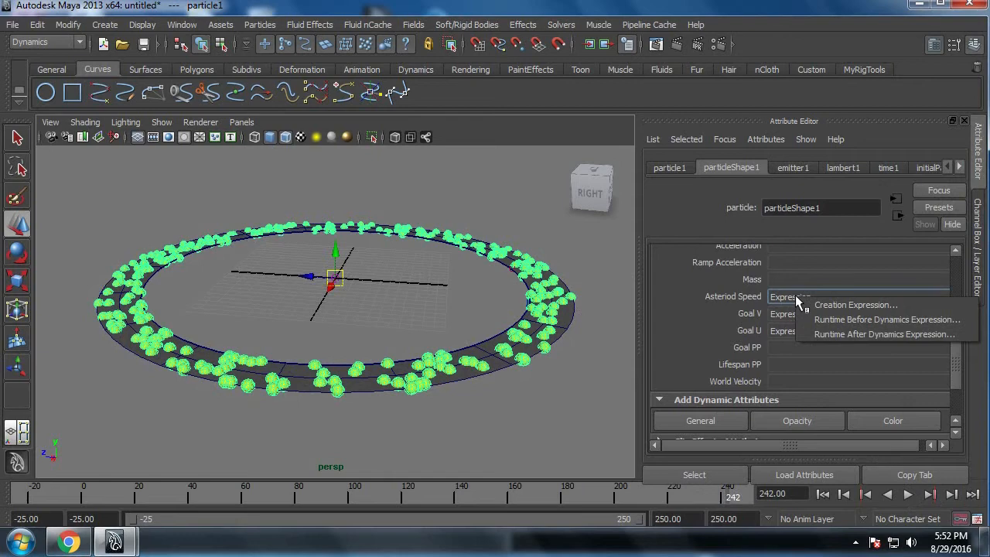
pyautogui.click(812, 304)
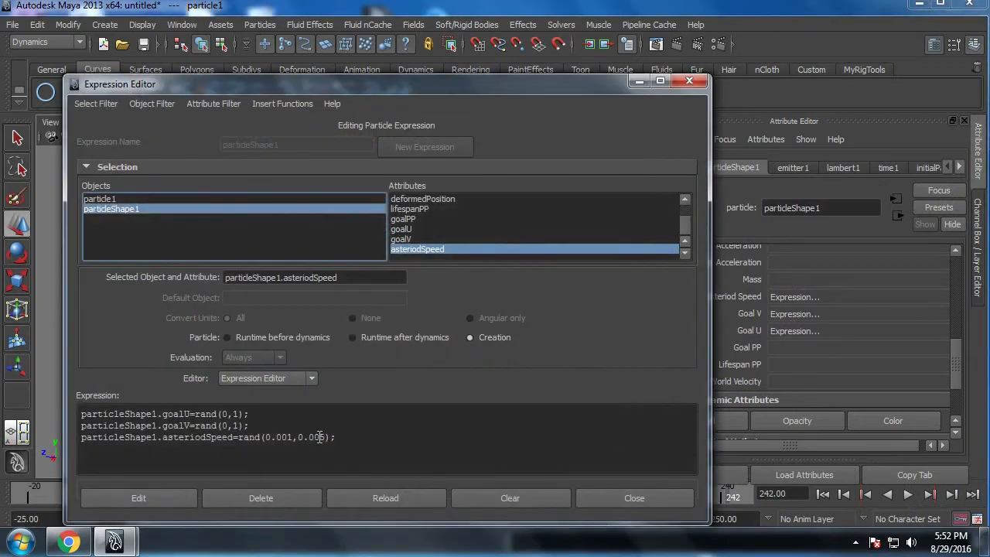
pyautogui.click(323, 438)
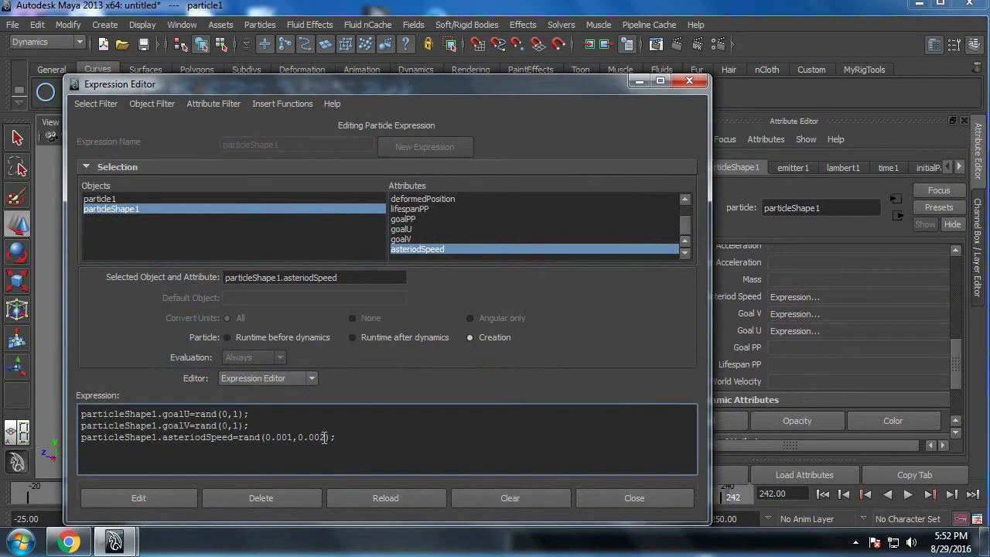
pyautogui.click(99, 494)
pyautogui.click(591, 488)
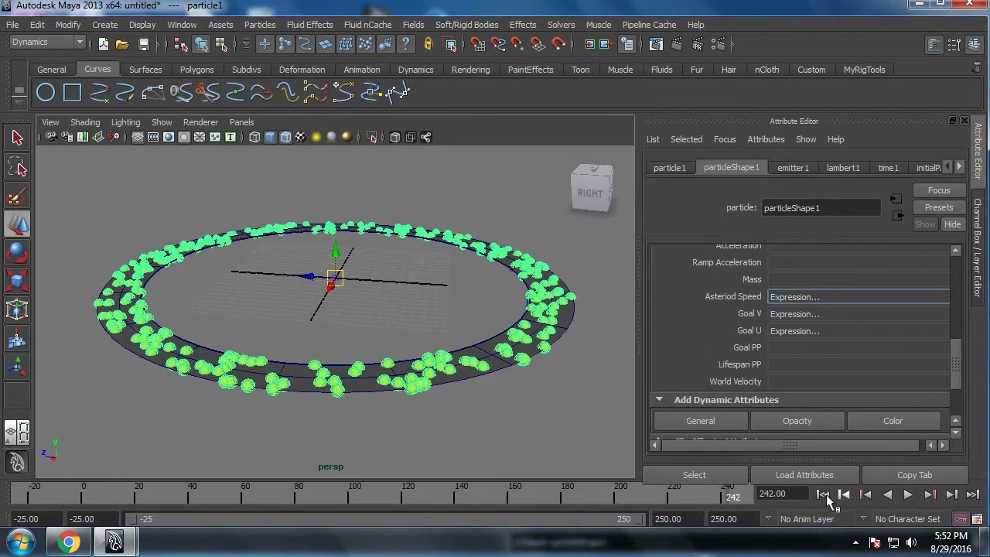
# Step: Rewind to frame -25 and play the simulation to check the particle motion around the ring with the latest speed range
pyautogui.click(824, 494)
pyautogui.click(908, 494)
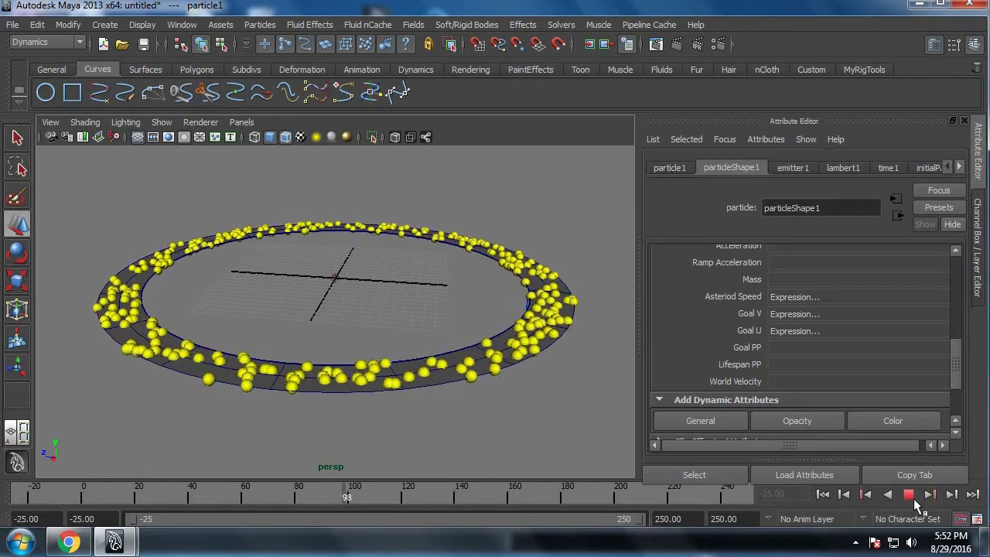
pyautogui.click(909, 495)
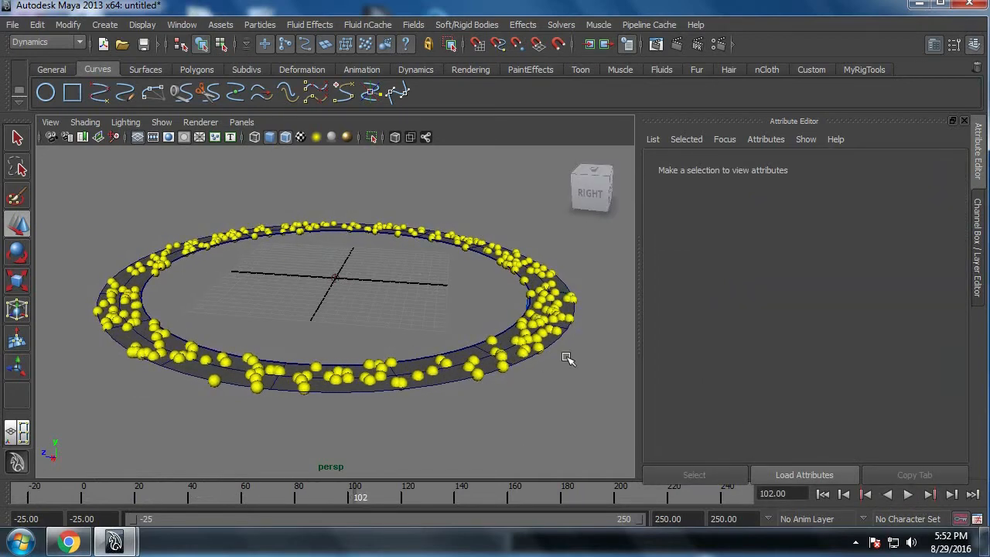
# Step: Add the goalOffset per-particle attribute to particleShape1
pyautogui.click(723, 140)
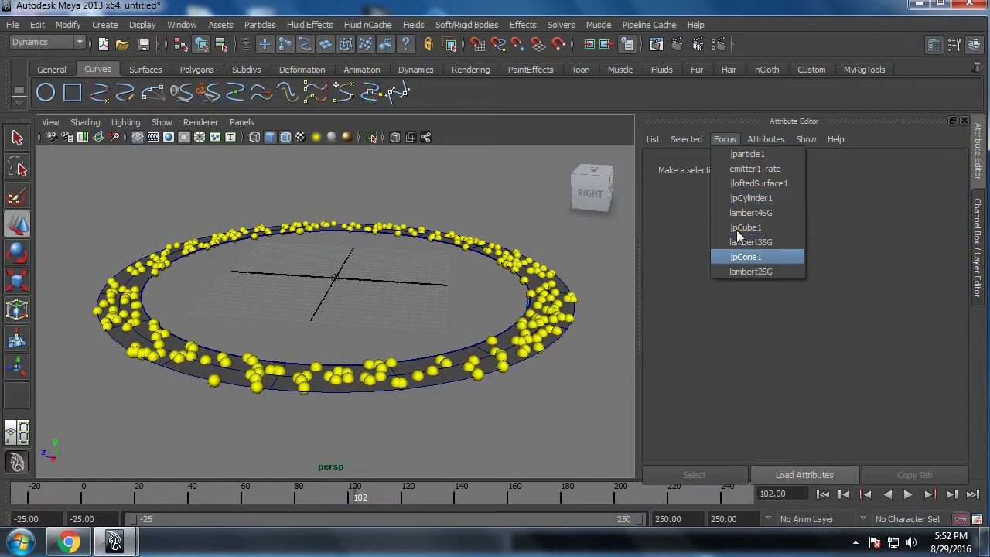
pyautogui.click(751, 150)
pyautogui.click(732, 168)
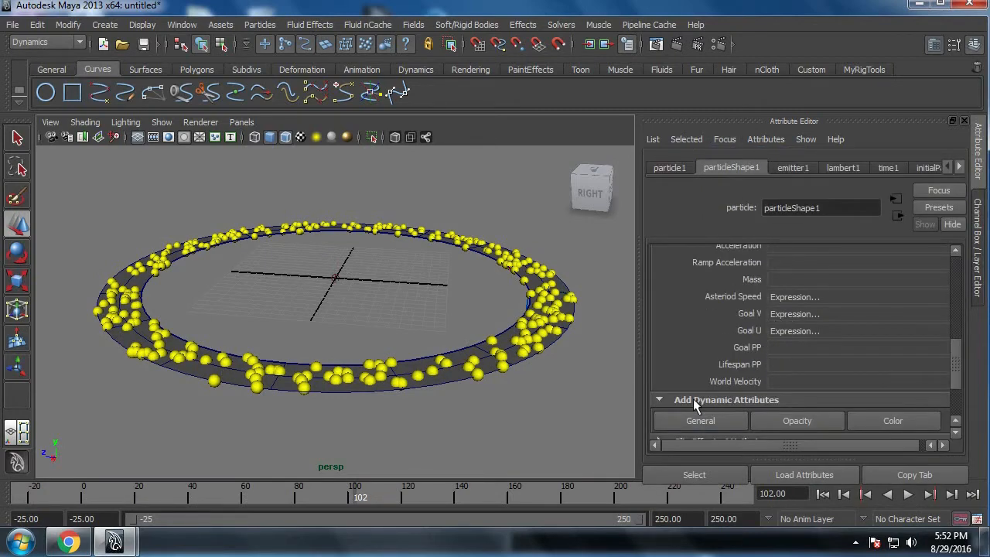
pyautogui.click(700, 421)
pyautogui.click(339, 163)
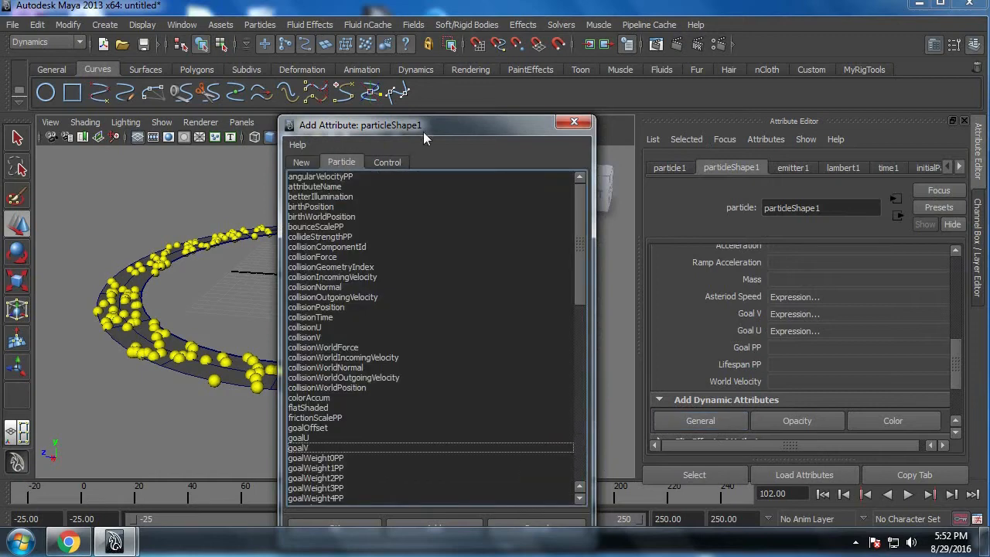
pyautogui.moveTo(423, 129); pyautogui.dragTo(535, 62)
pyautogui.click(447, 362)
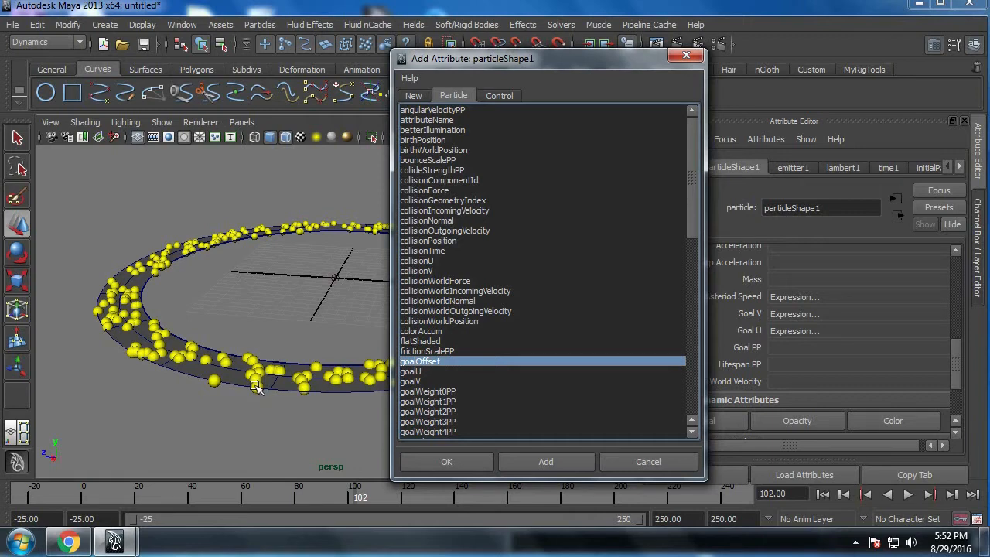
pyautogui.click(448, 461)
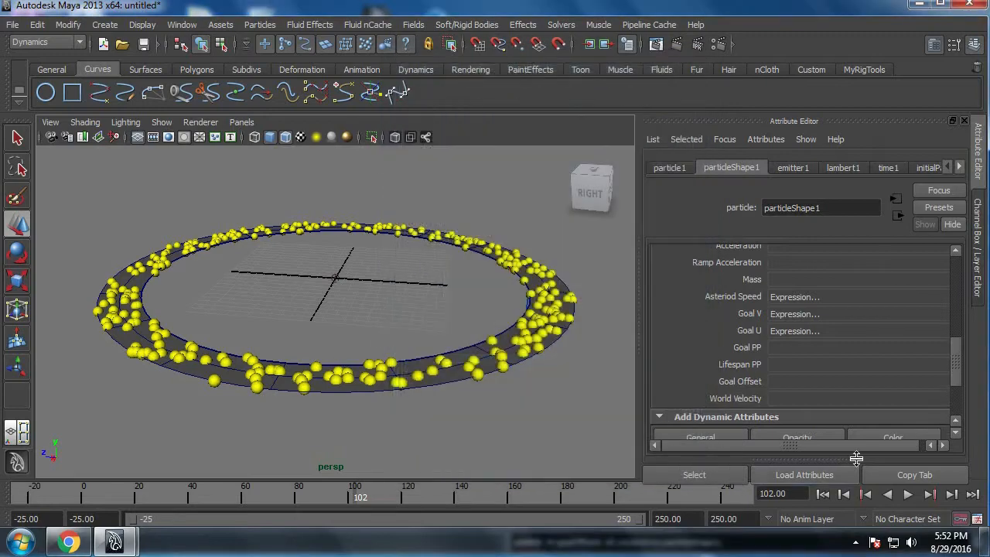
# Step: Begin a particleShape1.goalOffset vector line in the creation expression below the asteriodSpeed line, entering 0 as its first component
pyautogui.rightClick(781, 379)
pyautogui.click(797, 383)
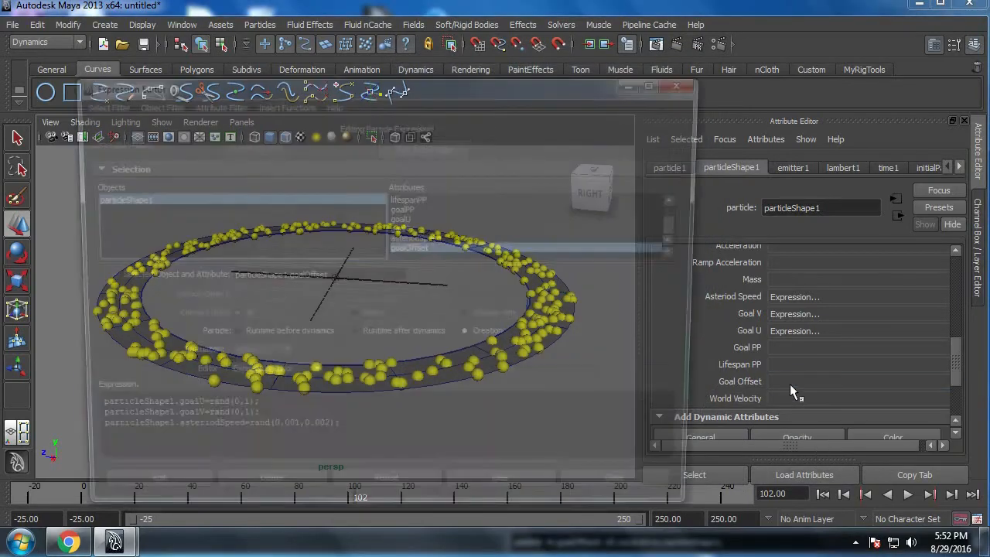
pyautogui.moveTo(459, 91); pyautogui.dragTo(721, 53)
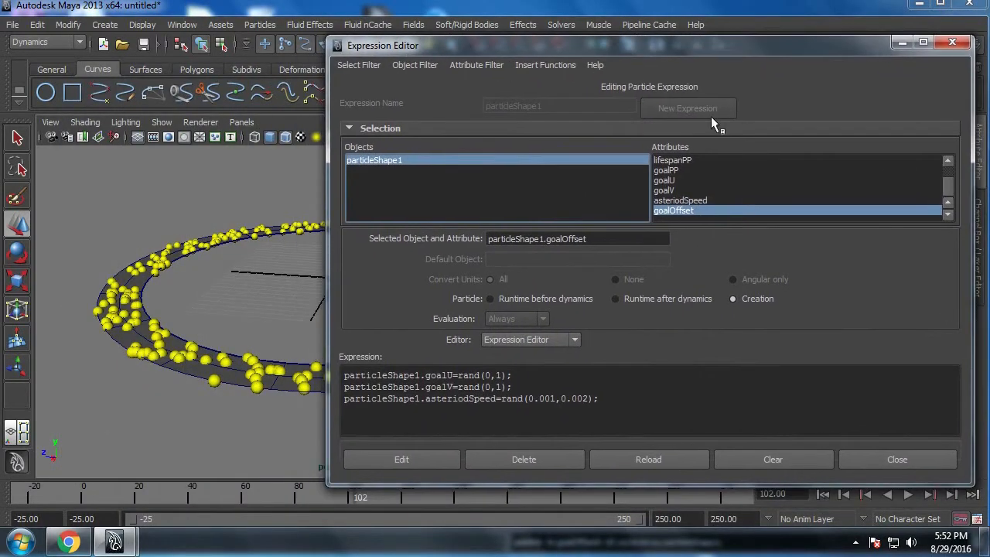
pyautogui.click(659, 407)
pyautogui.click(604, 245)
pyautogui.hotkey('ctrl', 'c')
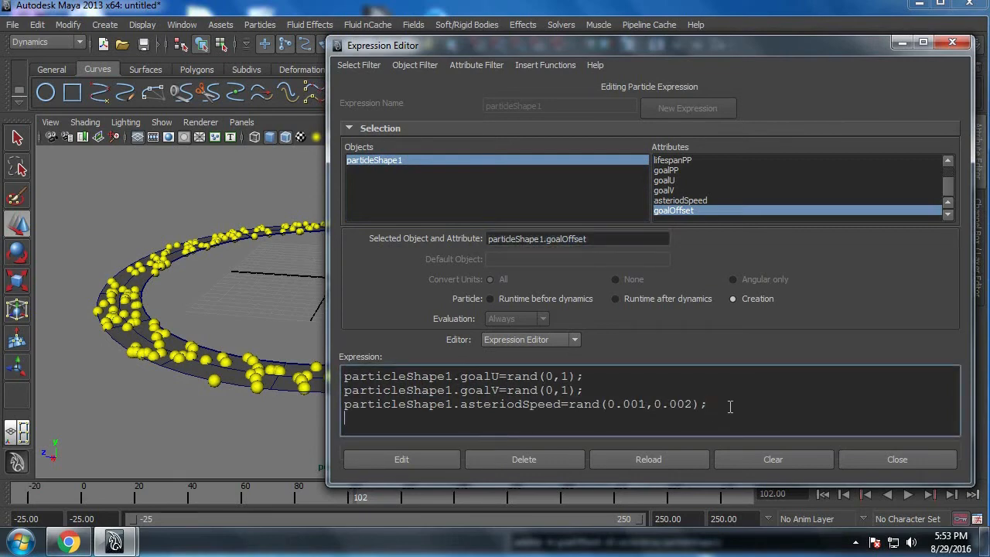
pyautogui.press('Return')
pyautogui.hotkey('ctrl', 'v')
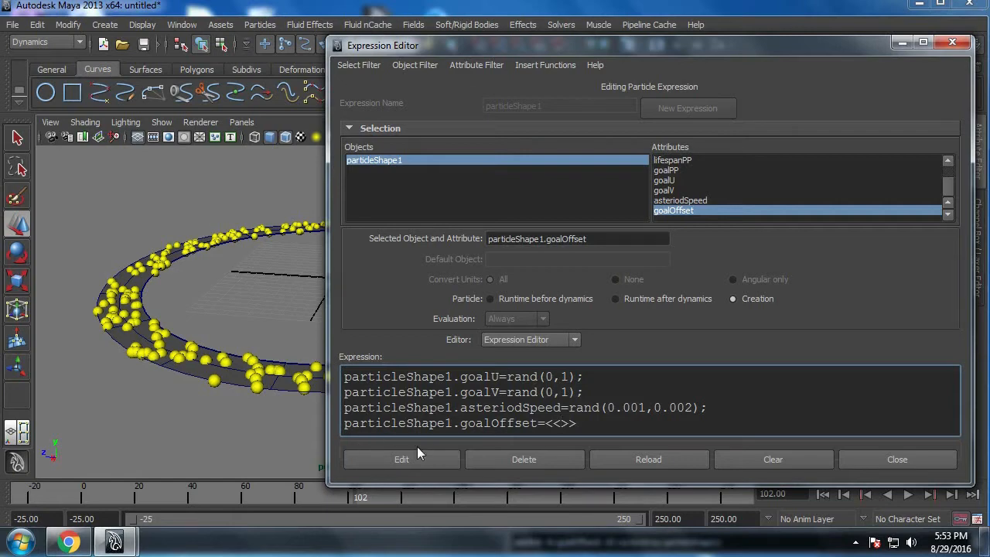
pyautogui.write('0,rand(-1,1),0')
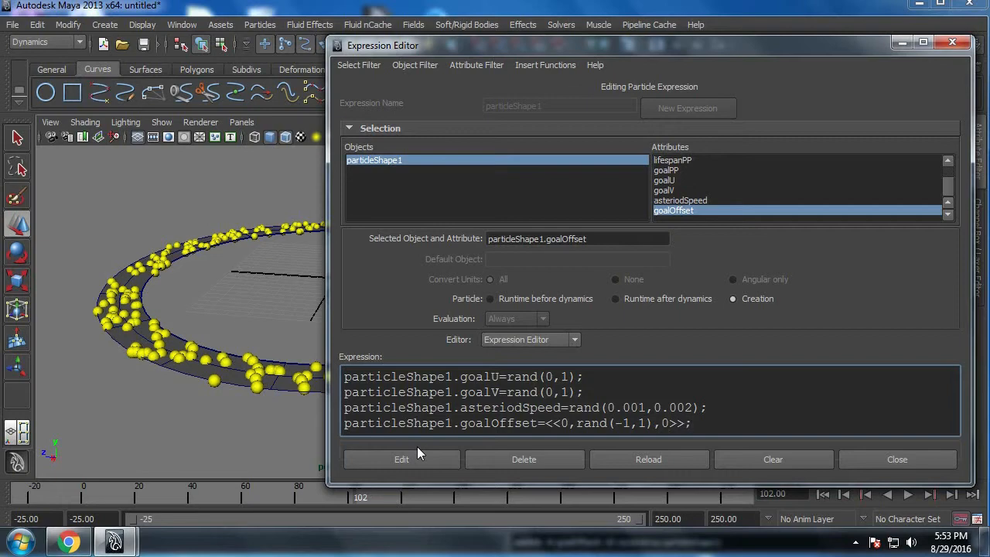
# Step: Apply the creation expression with particleShape1.goalOffset=<<0,rand(-1,1),0>>; and close the Expression Editor
pyautogui.click(417, 456)
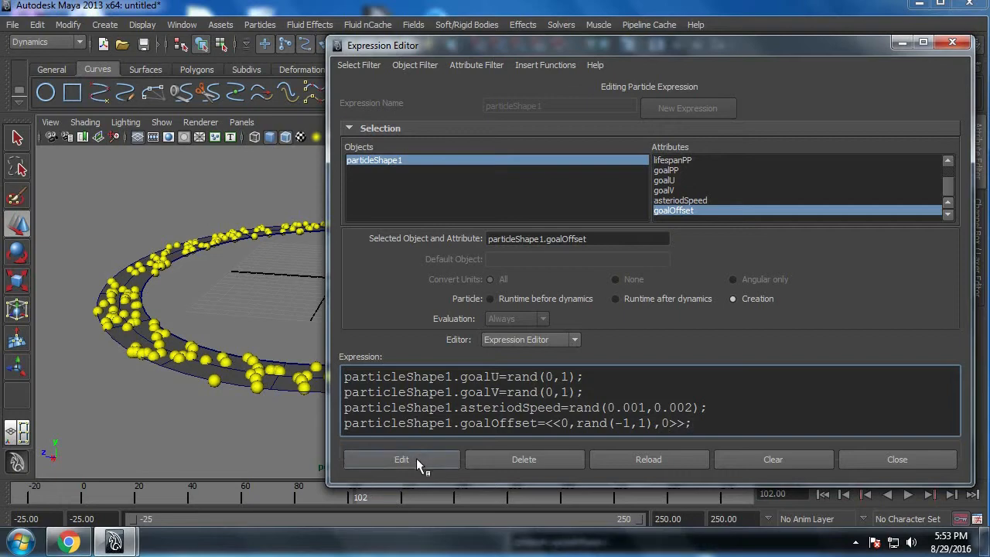
pyautogui.click(882, 464)
# Step: Rewind and play the simulation, checking in the side view how the particles are offset above and below the ring
pyautogui.click(825, 496)
pyautogui.click(908, 494)
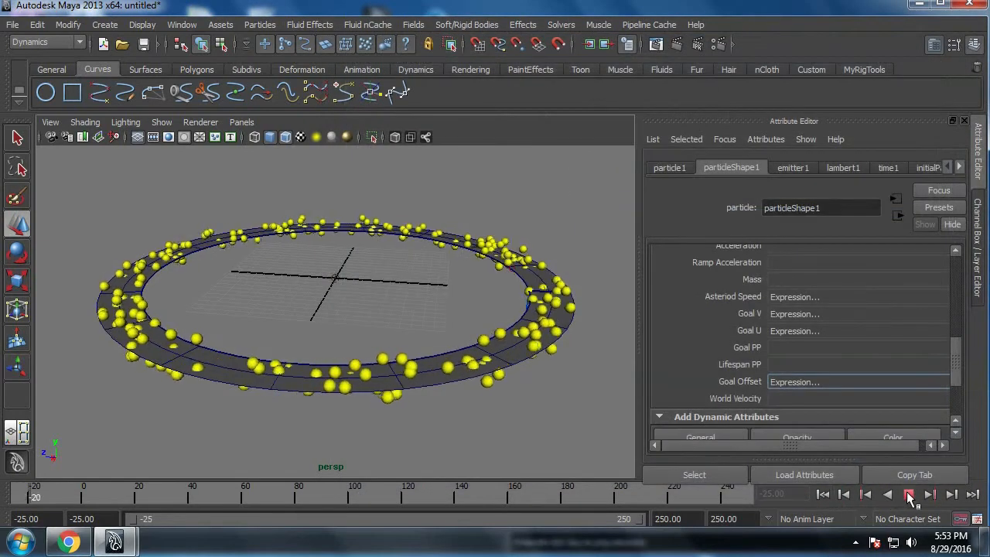
pyautogui.keyDown('alt'); pyautogui.moveTo(455, 349); pyautogui.dragTo(395, 340); pyautogui.keyUp('alt')
pyautogui.press('space')
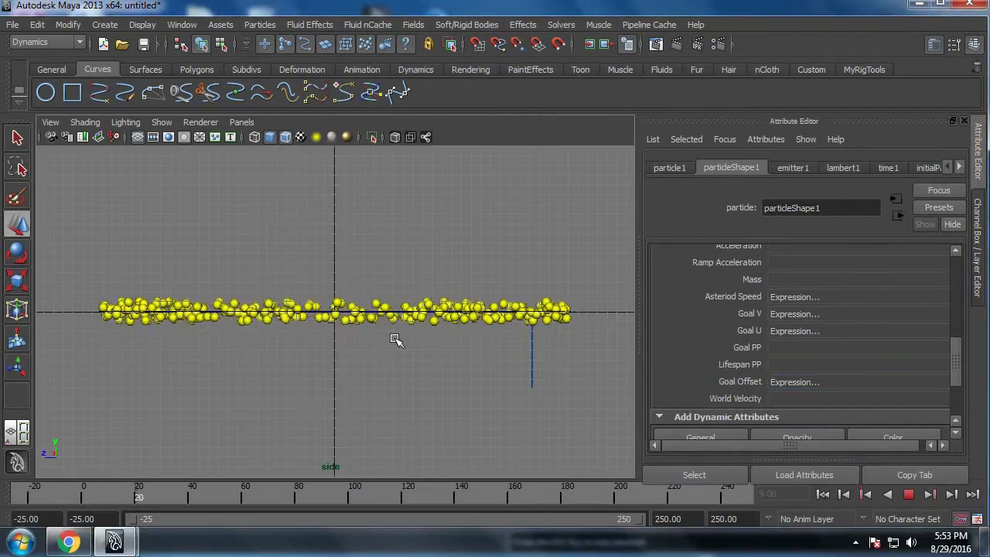
pyautogui.scroll(5, 395, 340)
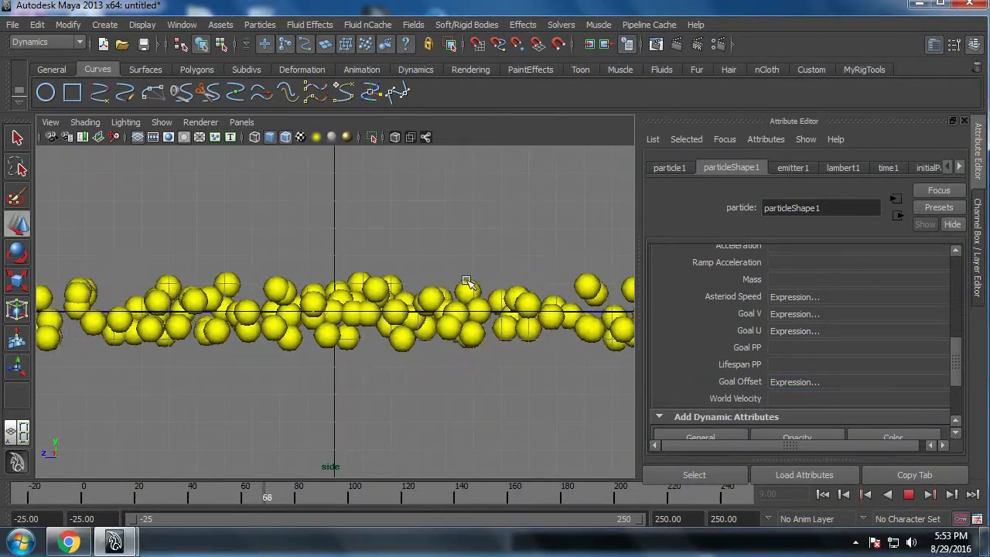
pyautogui.click(909, 497)
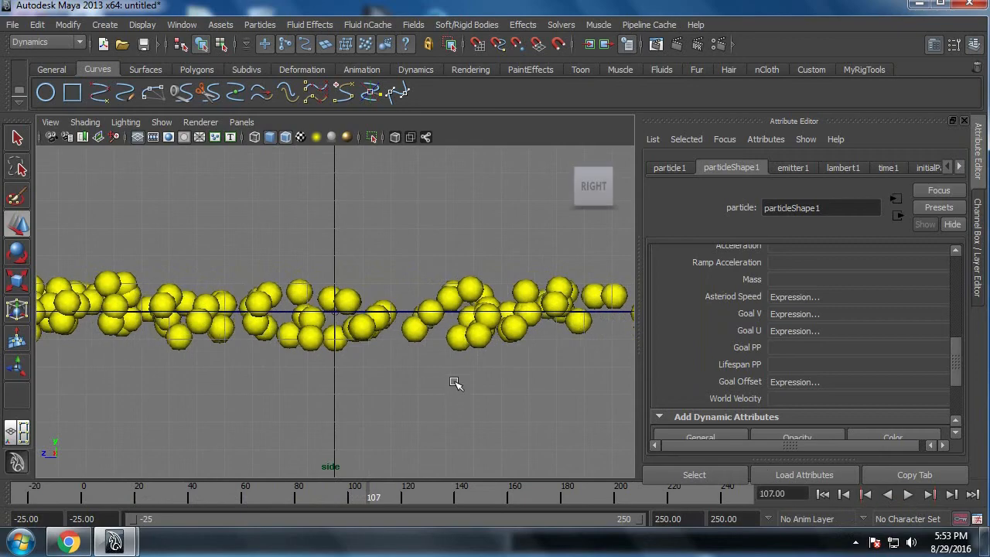
# Step: Play the simulation again in the perspective view and examine the offset particles around the ring from several angles
pyautogui.press('space')
pyautogui.moveTo(454, 383); pyautogui.dragTo(466, 364)
pyautogui.keyDown('alt'); pyautogui.moveTo(466, 364); pyautogui.dragTo(420, 353, button='right'); pyautogui.keyUp('alt')
pyautogui.keyDown('alt'); pyautogui.moveTo(420, 354); pyautogui.dragTo(501, 387); pyautogui.keyUp('alt')
pyautogui.keyDown('alt'); pyautogui.moveTo(501, 387); pyautogui.dragTo(495, 410, button='right'); pyautogui.keyUp('alt')
pyautogui.keyDown('alt'); pyautogui.moveTo(495, 411); pyautogui.dragTo(488, 391, button='middle'); pyautogui.keyUp('alt')
pyautogui.keyDown('alt'); pyautogui.moveTo(488, 391); pyautogui.dragTo(467, 392, button='right'); pyautogui.keyUp('alt')
pyautogui.click(903, 497)
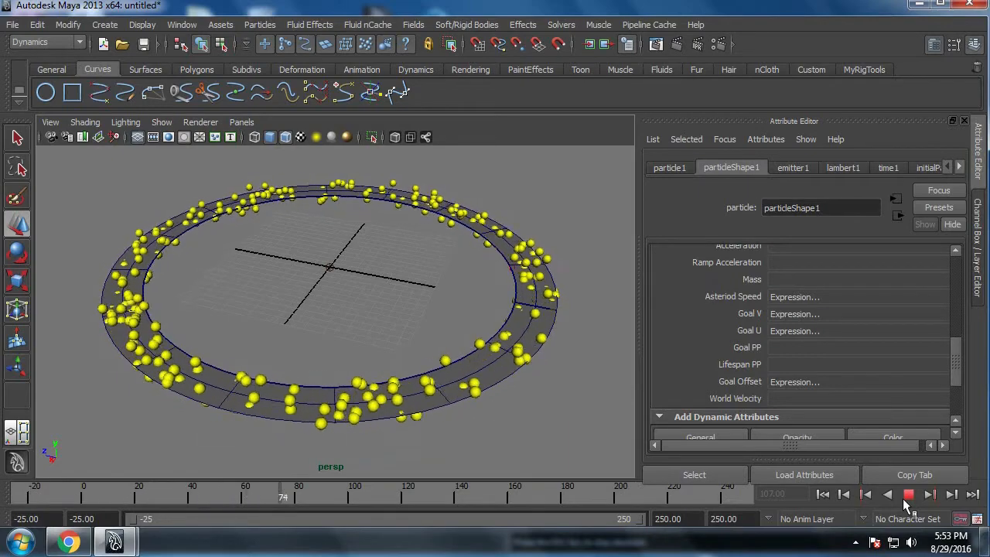
pyautogui.click(906, 495)
pyautogui.keyDown('alt'); pyautogui.moveTo(546, 370); pyautogui.dragTo(504, 365); pyautogui.keyUp('alt')
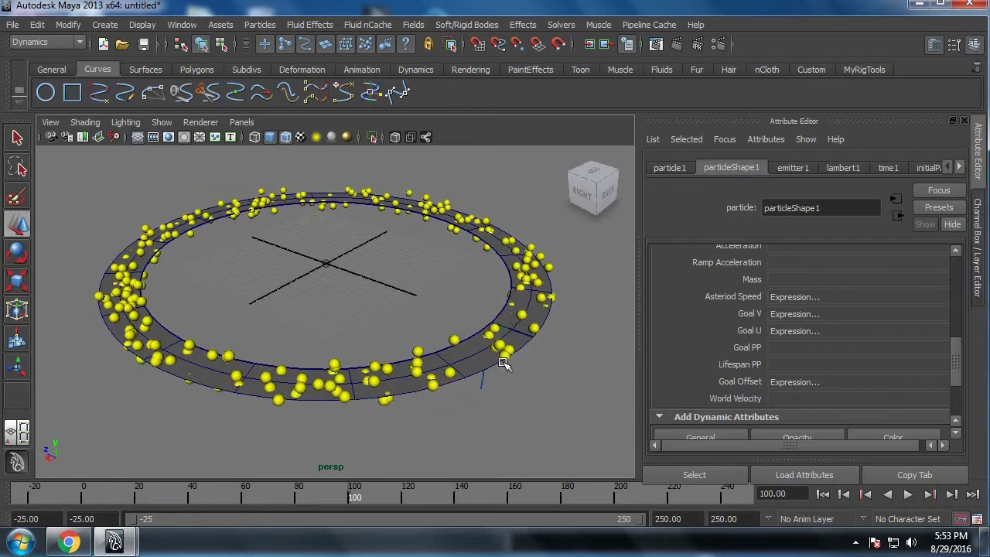
pyautogui.keyDown('alt'); pyautogui.moveTo(504, 364); pyautogui.dragTo(530, 414, button='right'); pyautogui.keyUp('alt')
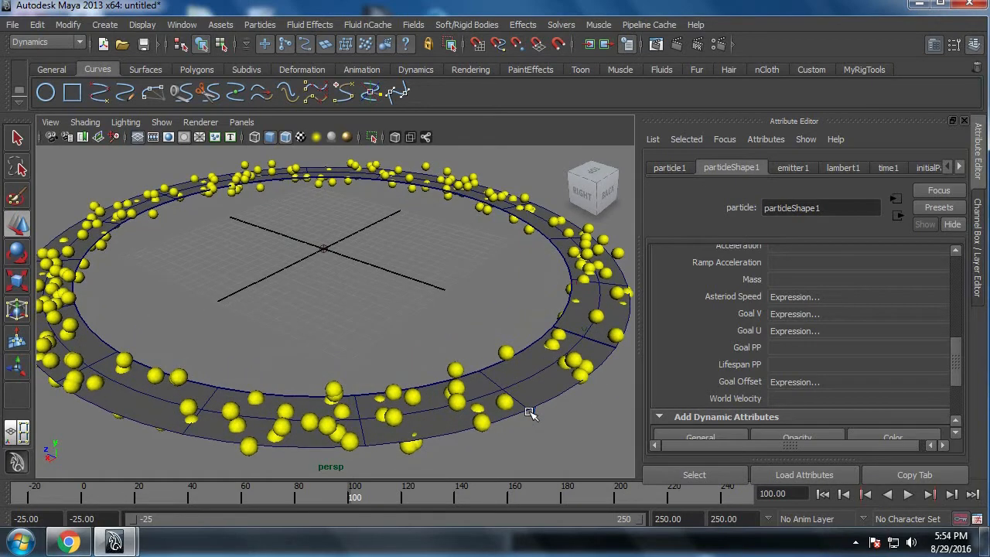
pyautogui.scroll(-1, 435, 348)
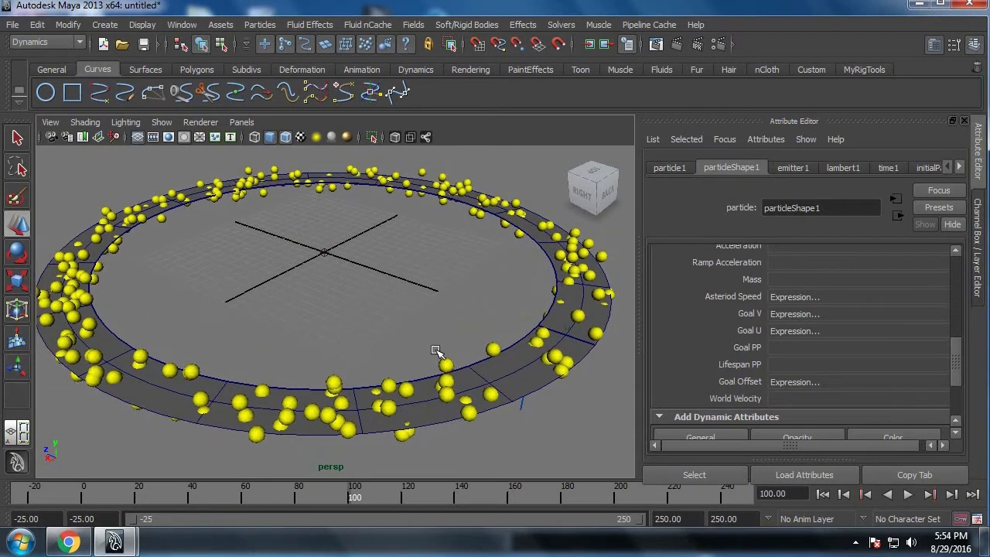
# Step: Change the Particle Render Type of particleShape1 to Points and deselect the particles
pyautogui.click(440, 359)
pyautogui.scroll(3, 824, 334)
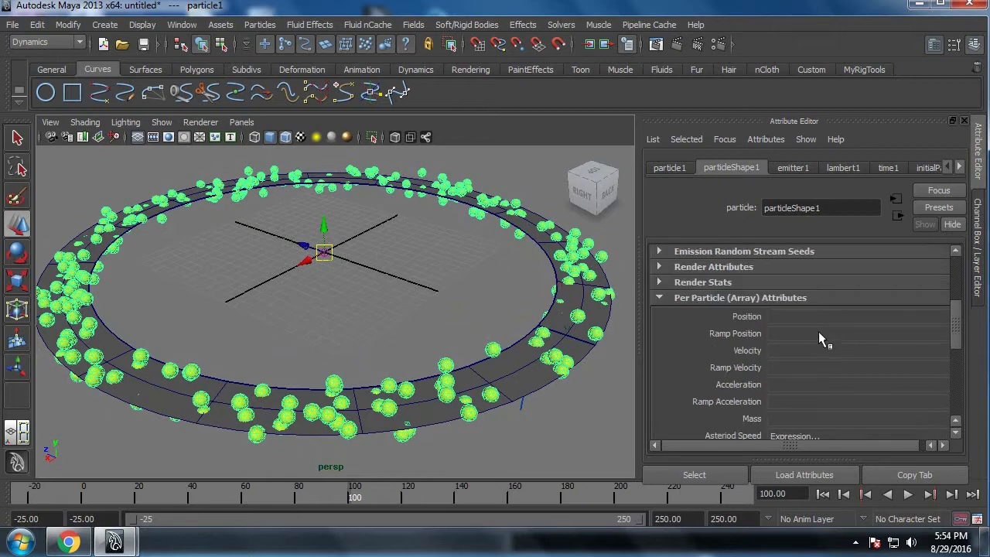
pyautogui.scroll(-5, 819, 331)
pyautogui.scroll(5, 798, 342)
pyautogui.scroll(1, 786, 347)
pyautogui.click(746, 311)
pyautogui.click(798, 345)
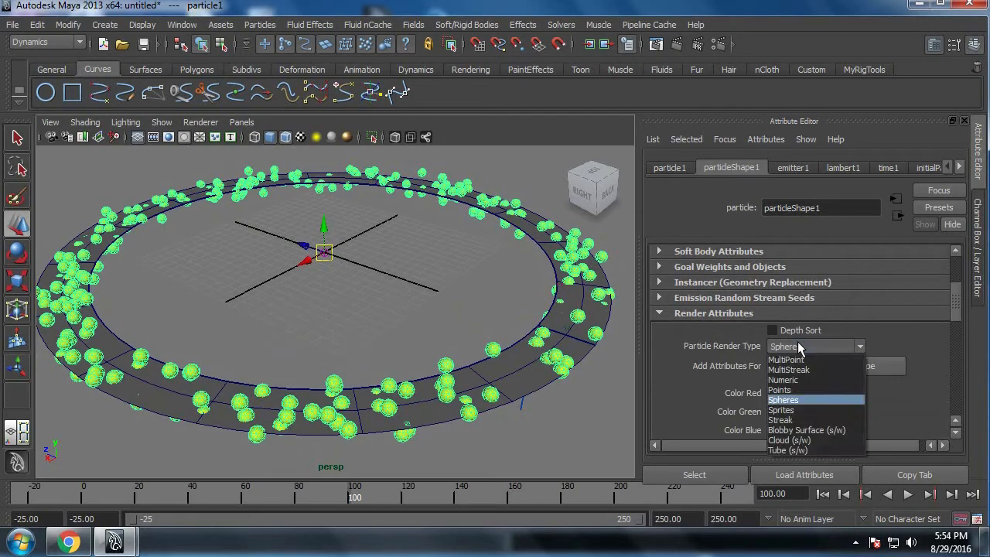
pyautogui.click(799, 389)
pyautogui.click(463, 328)
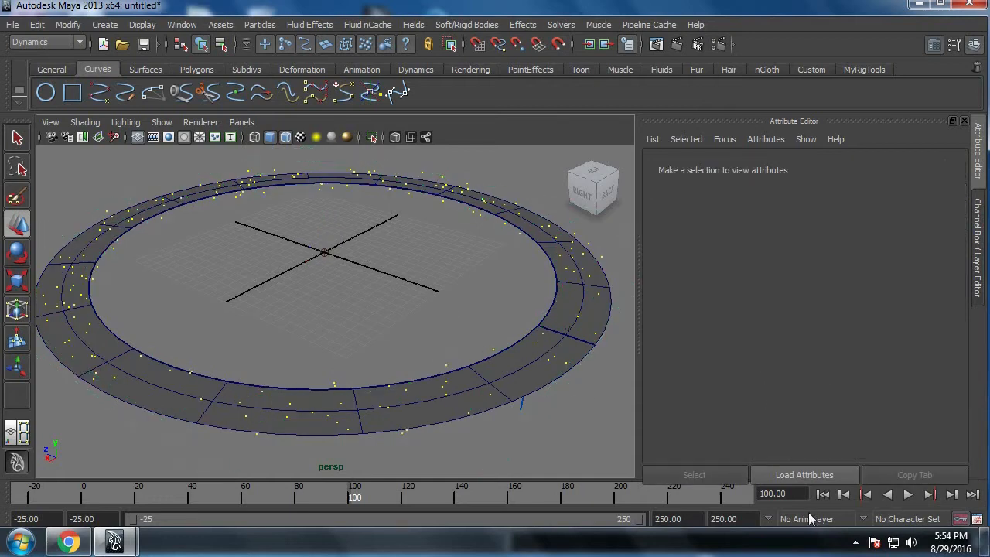
# Step: Rewind to frame -25 and play the simulation briefly to check the particles rendered as points
pyautogui.click(823, 494)
pyautogui.click(910, 494)
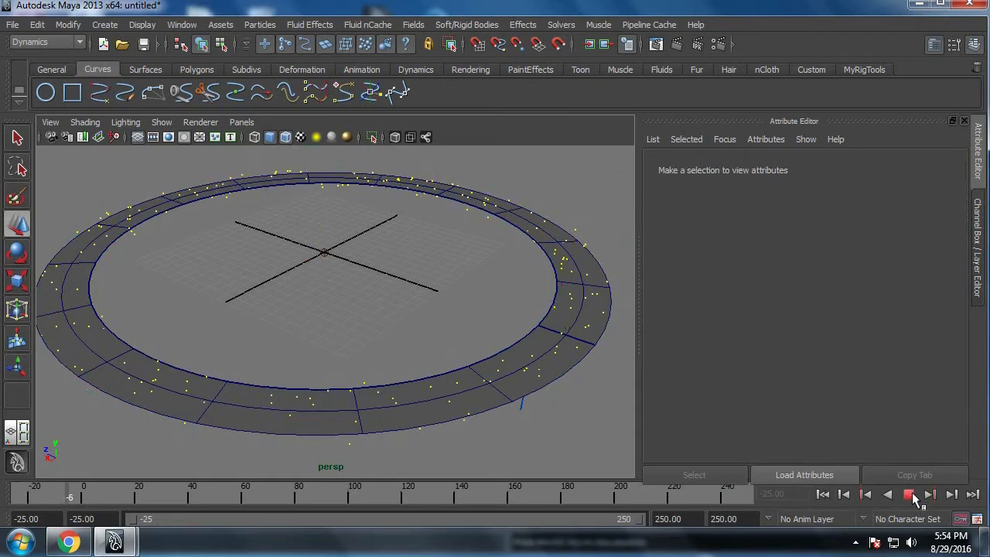
pyautogui.click(910, 493)
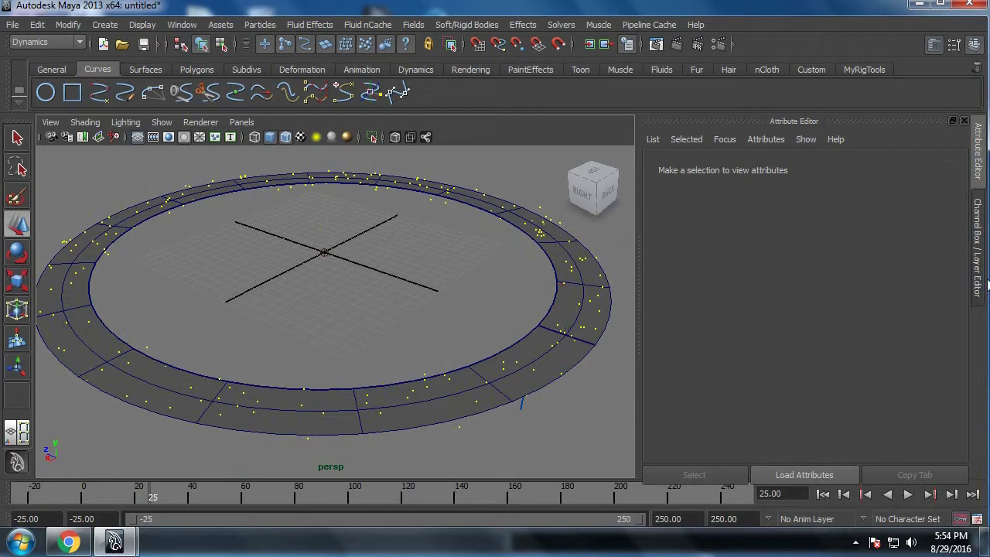
# Step: Make the display layer layer1 visible and frame its three primitive shapes at the origin
pyautogui.click(977, 288)
pyautogui.click(657, 389)
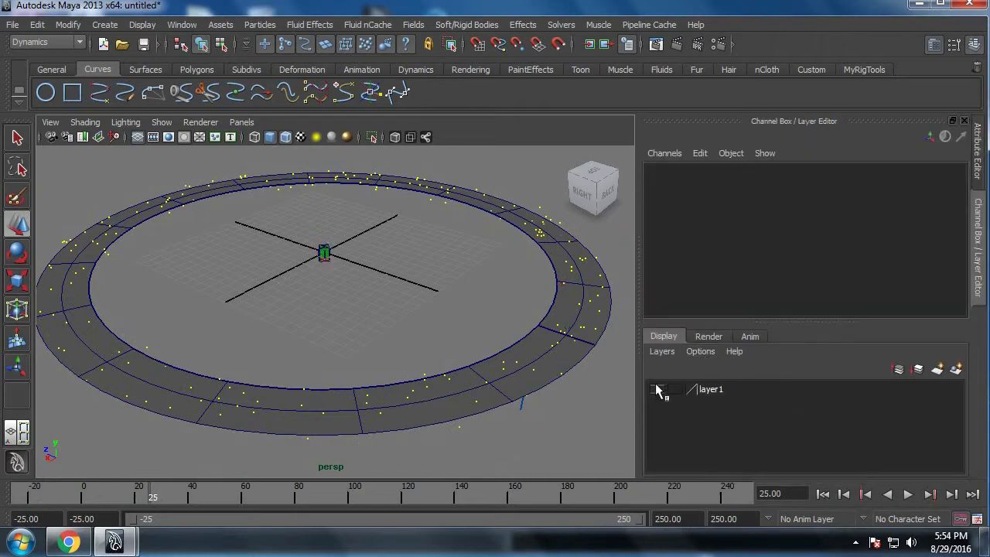
pyautogui.press('f')
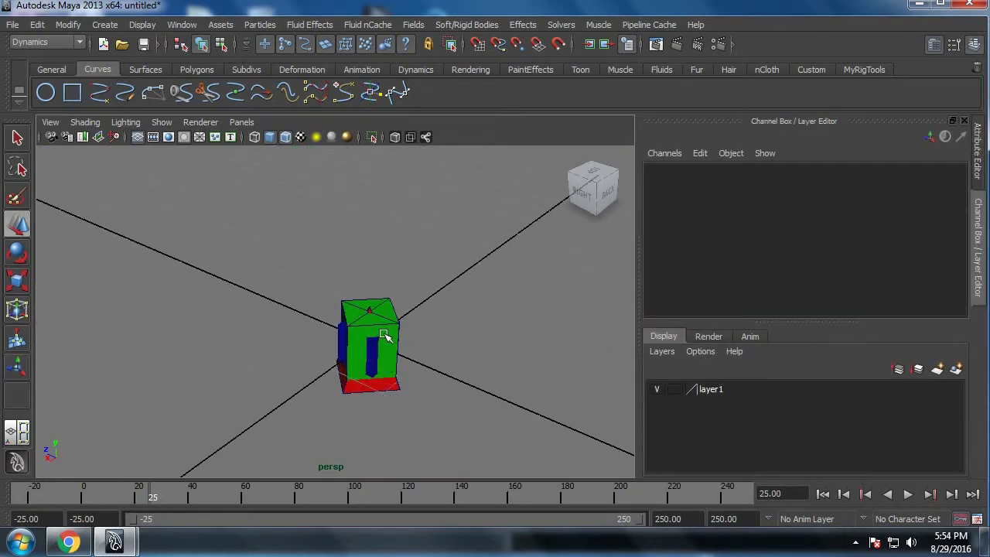
# Step: Move the green cylinder to about 1.779 and the blue cube to about -1.916 along Z, away from the red cone
pyautogui.click(379, 333)
pyautogui.moveTo(358, 340); pyautogui.dragTo(256, 323)
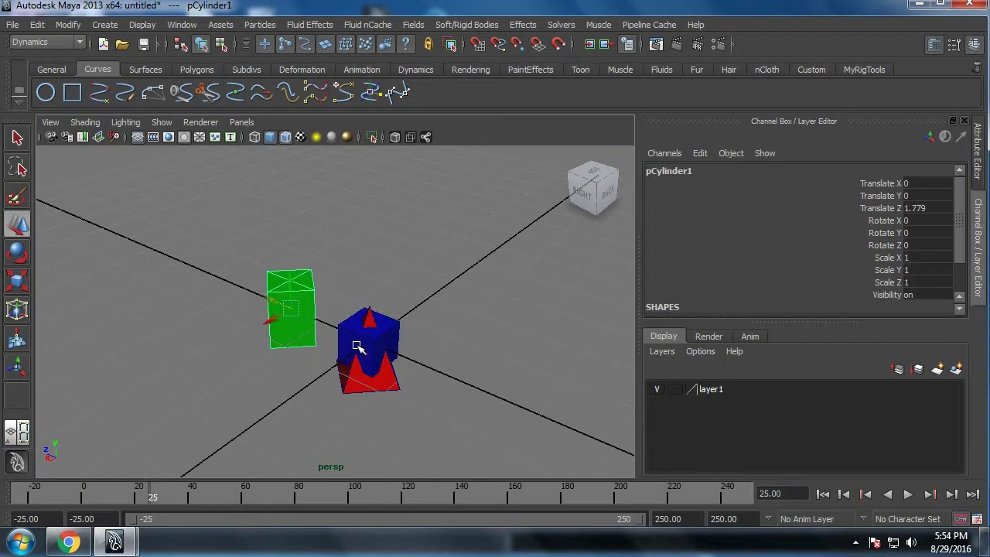
pyautogui.click(361, 342)
pyautogui.moveTo(340, 334); pyautogui.dragTo(431, 396)
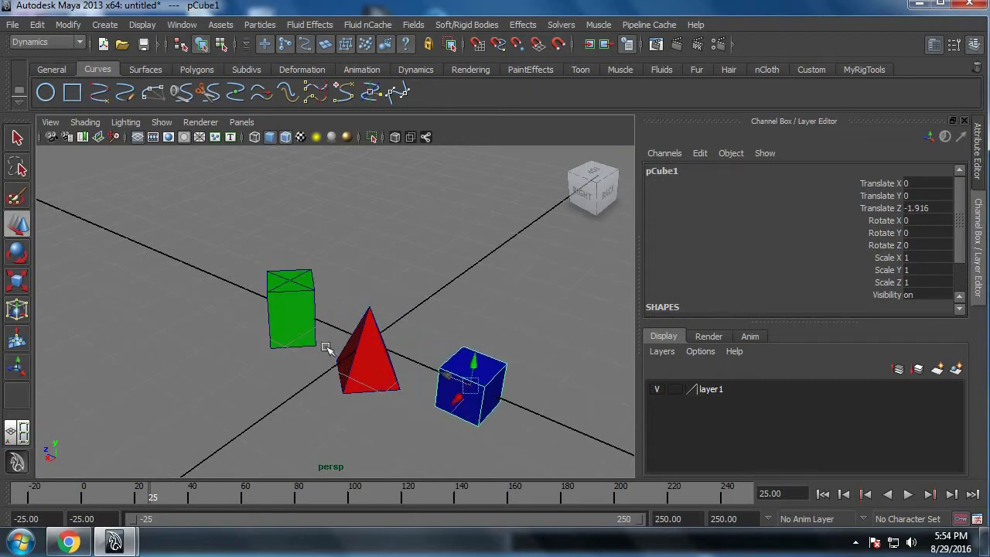
pyautogui.click(298, 337)
pyautogui.keyDown('alt'); pyautogui.moveTo(304, 360); pyautogui.dragTo(320, 344); pyautogui.keyUp('alt')
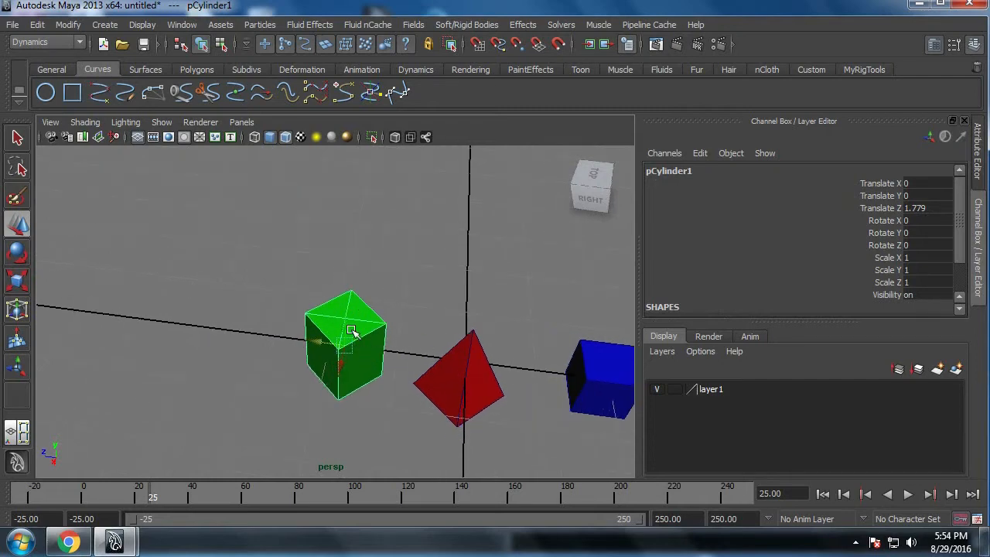
pyautogui.moveTo(450, 325); pyautogui.dragTo(487, 382)
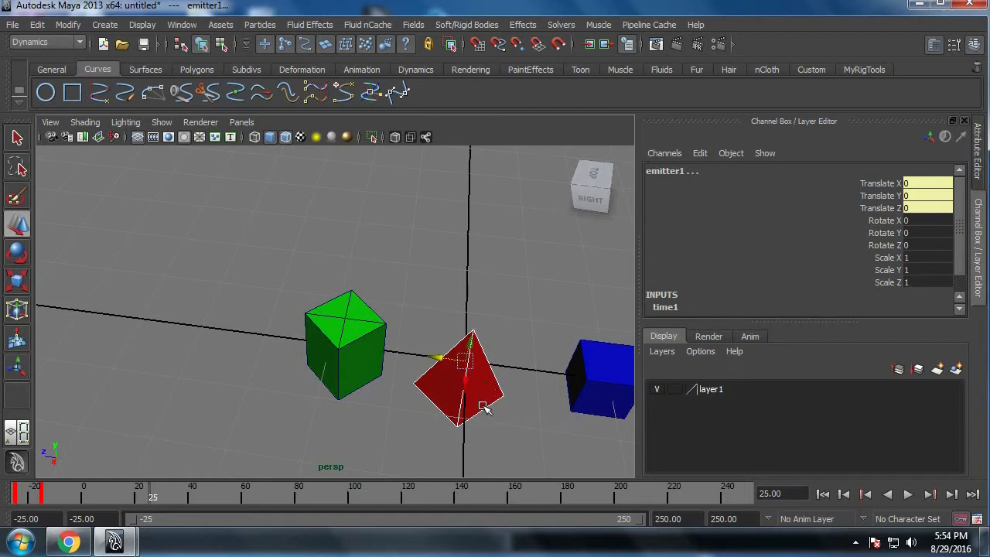
pyautogui.click(484, 404)
# Step: Select the blue cube, the red cone and the green cylinder in that order
pyautogui.click(575, 376)
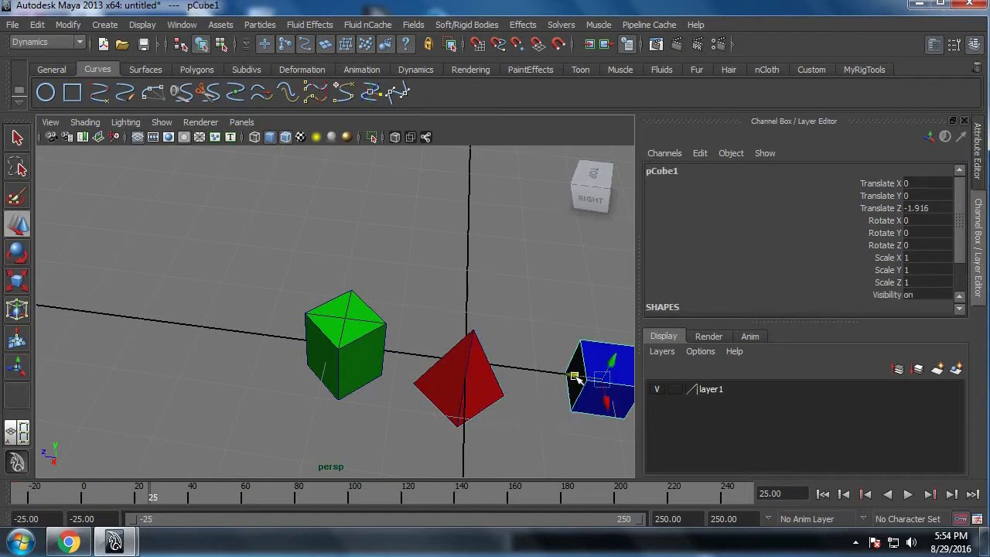
pyautogui.scroll(-8, 433, 383)
pyautogui.scroll(2, 356, 364)
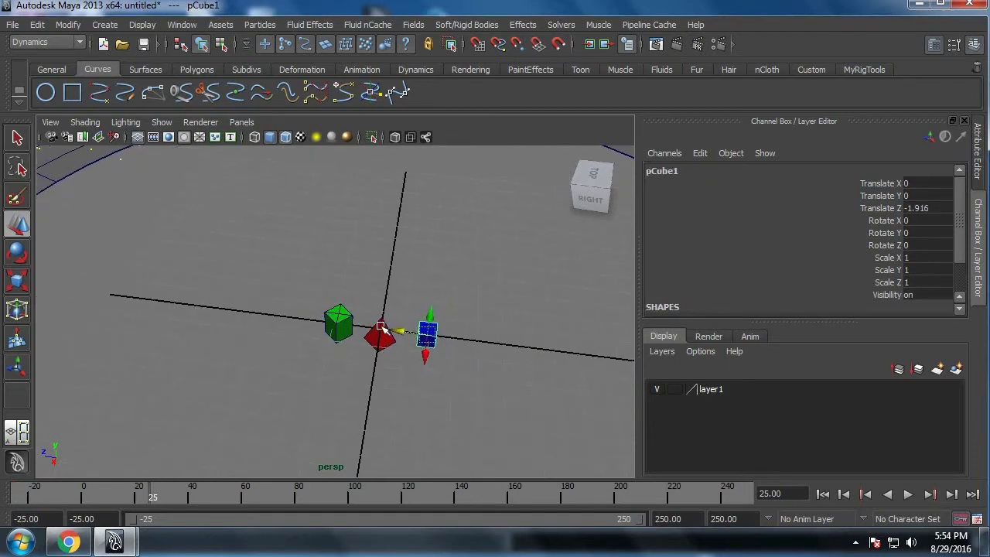
pyautogui.scroll(2, 387, 328)
pyautogui.scroll(-5, 358, 375)
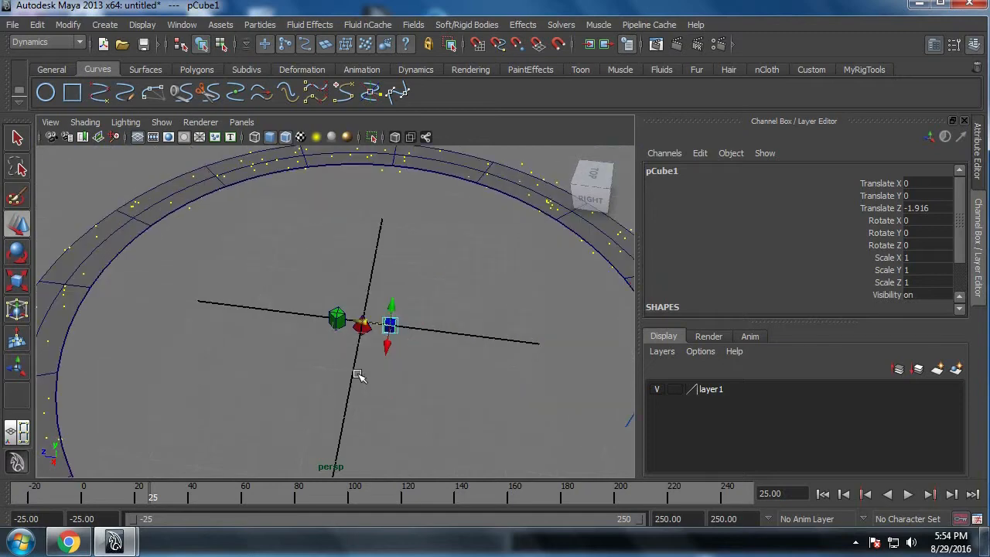
pyautogui.scroll(2, 348, 374)
pyautogui.scroll(3, 373, 433)
pyautogui.click(364, 344)
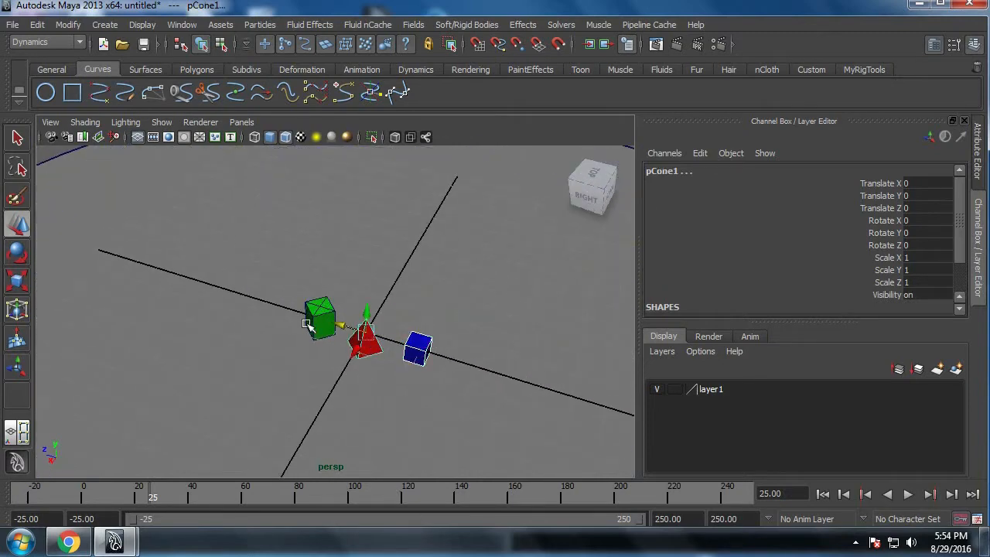
pyautogui.click(307, 325)
pyautogui.scroll(-5, 309, 348)
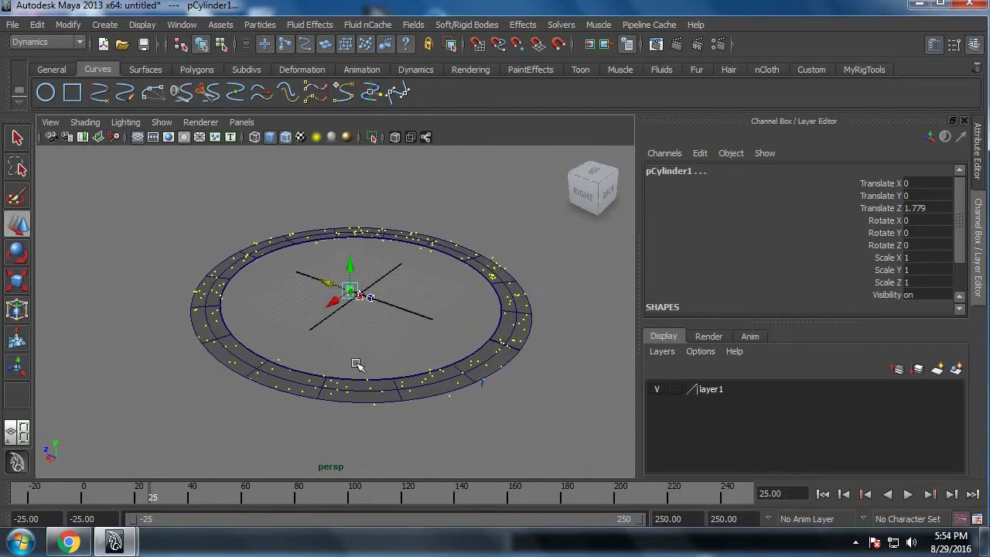
pyautogui.scroll(2, 356, 365)
# Step: Reset the Particle Instancer options to their defaults and close the options window
pyautogui.click(262, 25)
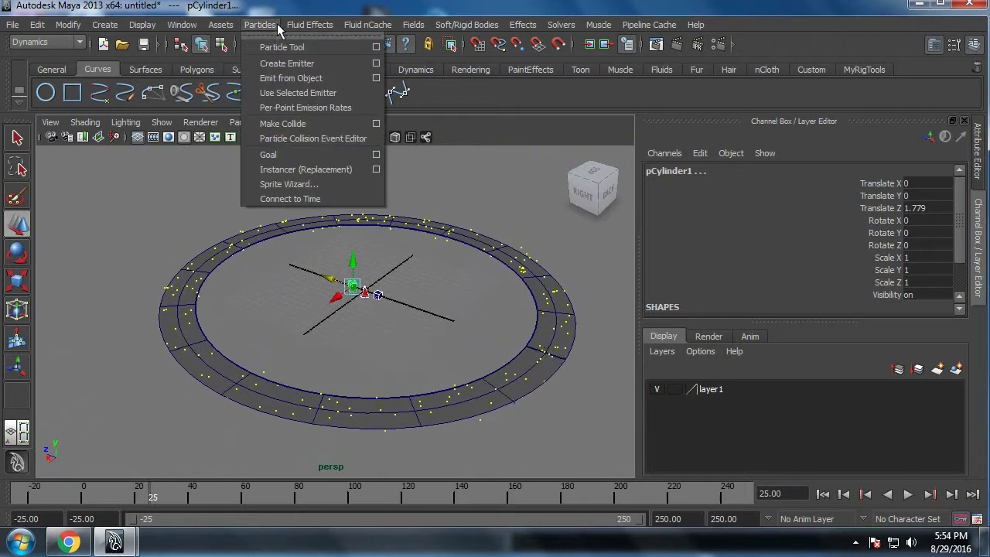
pyautogui.click(377, 172)
pyautogui.click(390, 156)
pyautogui.click(423, 185)
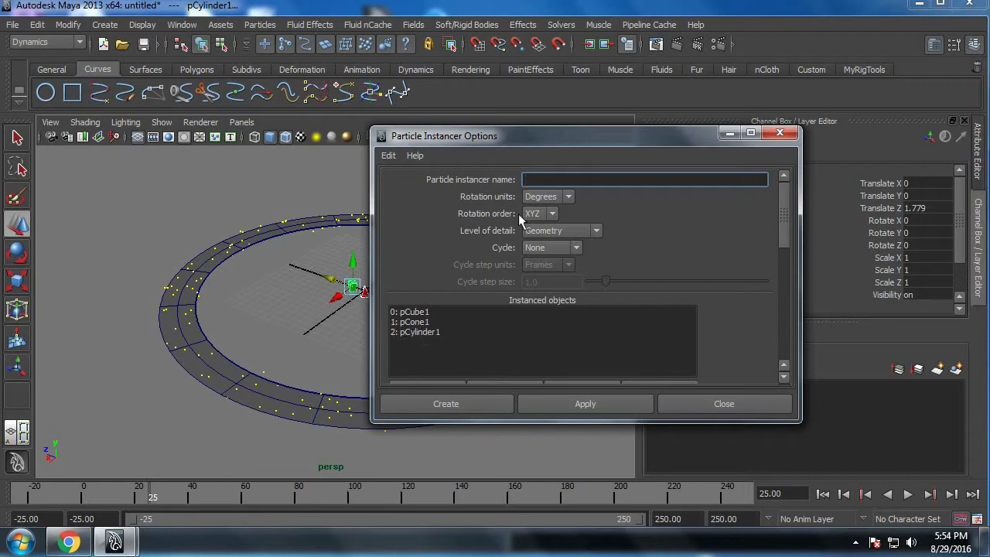
pyautogui.moveTo(467, 138); pyautogui.dragTo(492, 125)
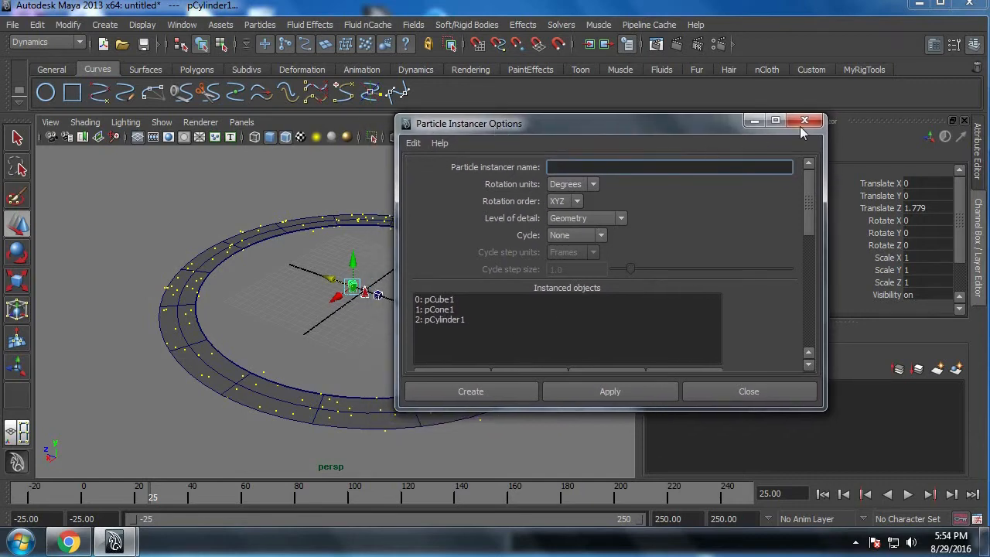
pyautogui.click(804, 121)
# Step: Create a particle instancer on particleShape1 with pCube1, pCone1 and pCylinder1 as instanced objects and Cycle set to None, and clear the selection
pyautogui.click(261, 24)
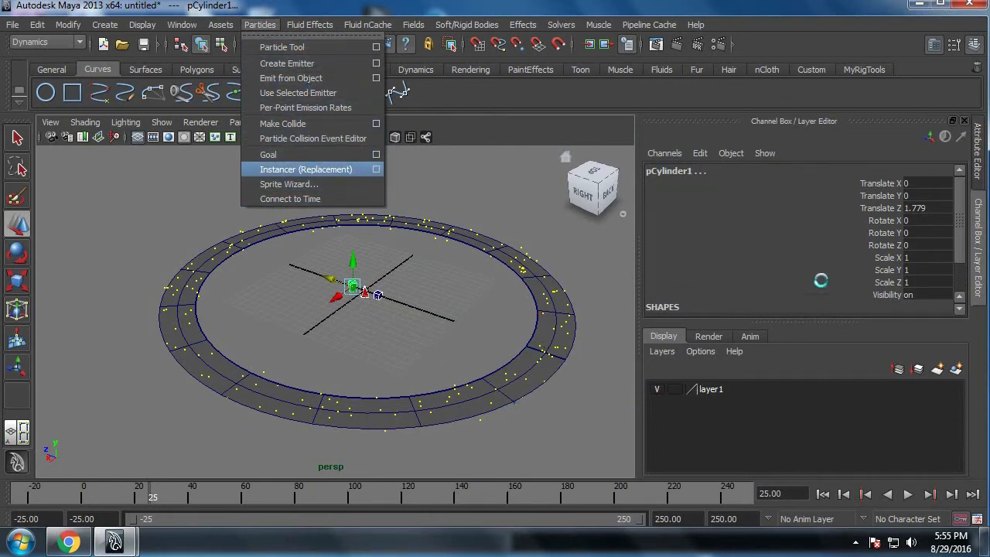
pyautogui.click(376, 169)
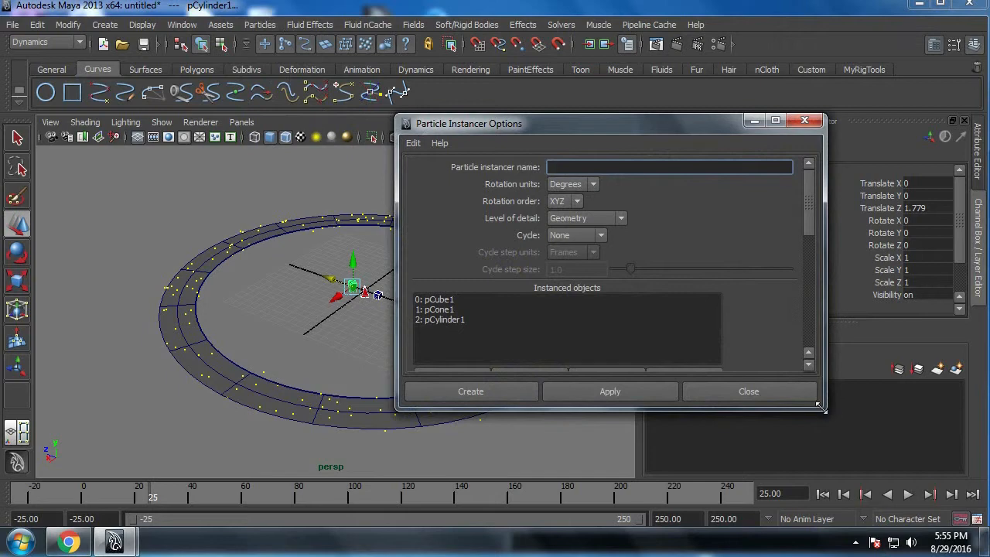
pyautogui.moveTo(823, 409); pyautogui.dragTo(872, 522)
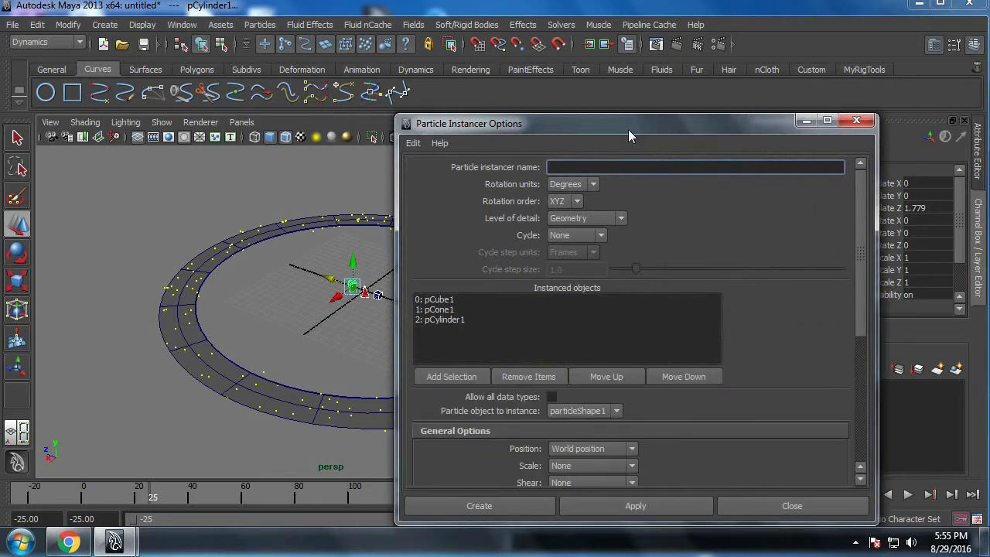
pyautogui.moveTo(628, 129); pyautogui.dragTo(647, 102)
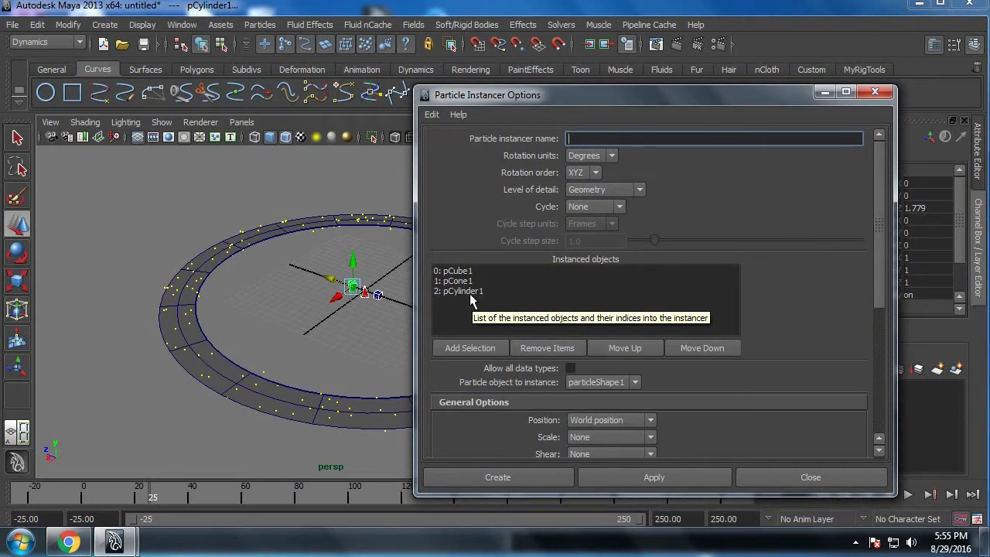
pyautogui.click(459, 469)
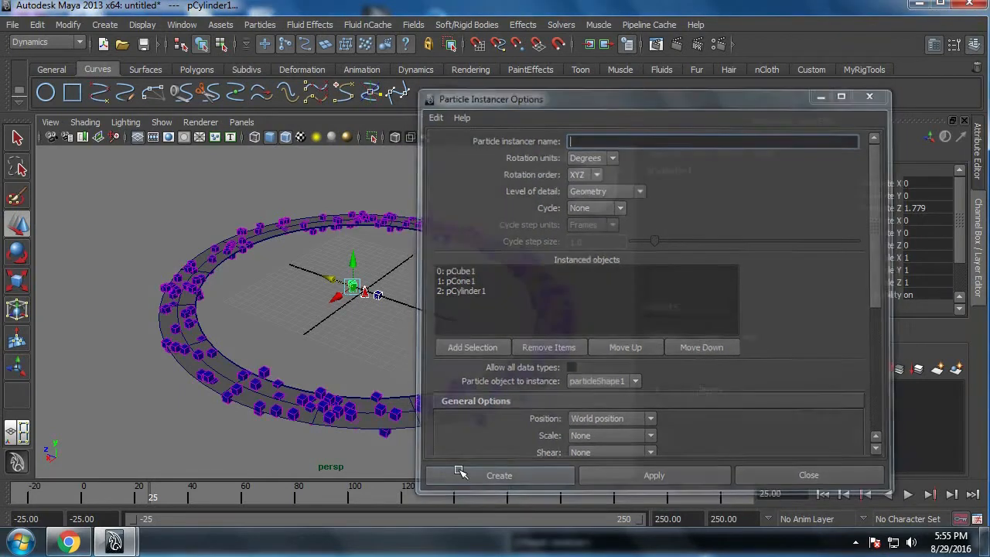
pyautogui.click(425, 357)
# Step: Rewind to frame -25 and play the simulation to check the instanced geometry moving around the ring
pyautogui.keyDown('alt'); pyautogui.moveTo(384, 328); pyautogui.dragTo(411, 377, button='right'); pyautogui.keyUp('alt')
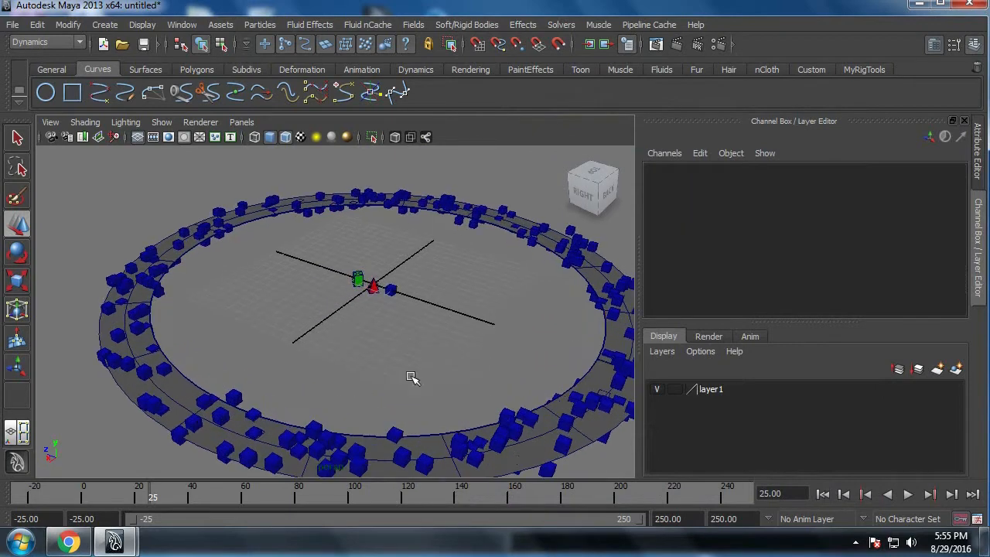
pyautogui.click(823, 494)
pyautogui.click(908, 494)
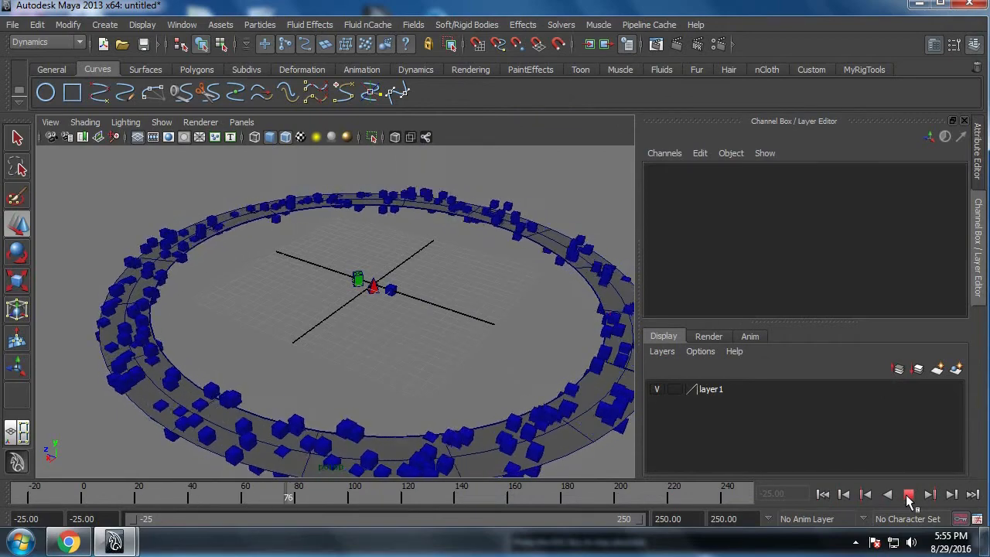
# Step: Stop the playback and turn off the visibility of loftedSurface1, then clear the selection
pyautogui.click(908, 495)
pyautogui.click(598, 439)
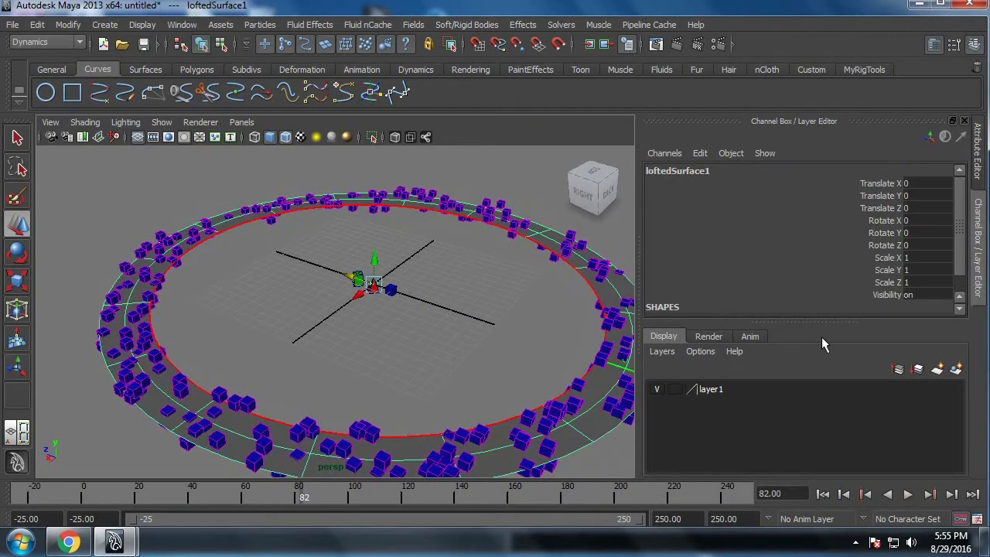
pyautogui.doubleClick(921, 295)
pyautogui.write('0')
pyautogui.press('Return')
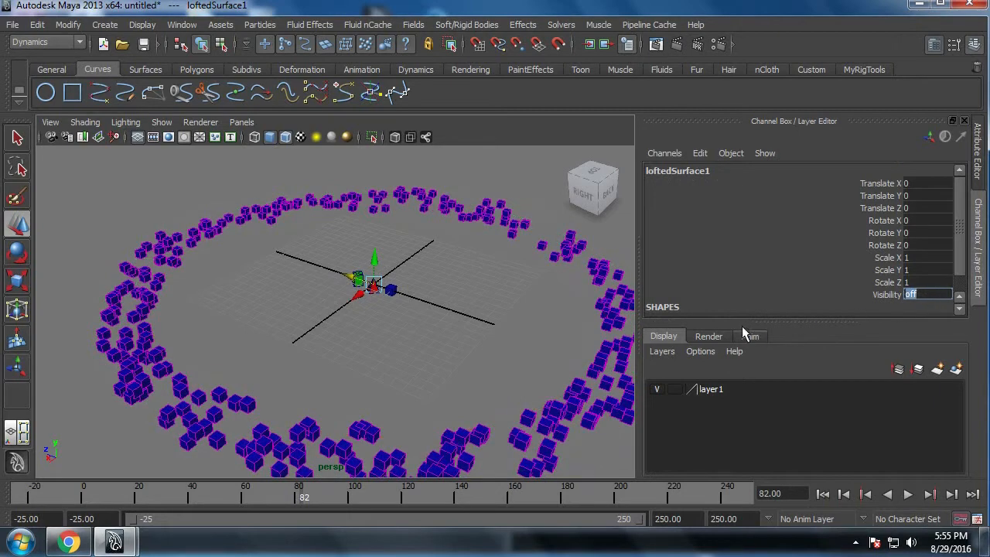
pyautogui.click(534, 332)
pyautogui.scroll(-3, 460, 338)
pyautogui.scroll(2, 460, 338)
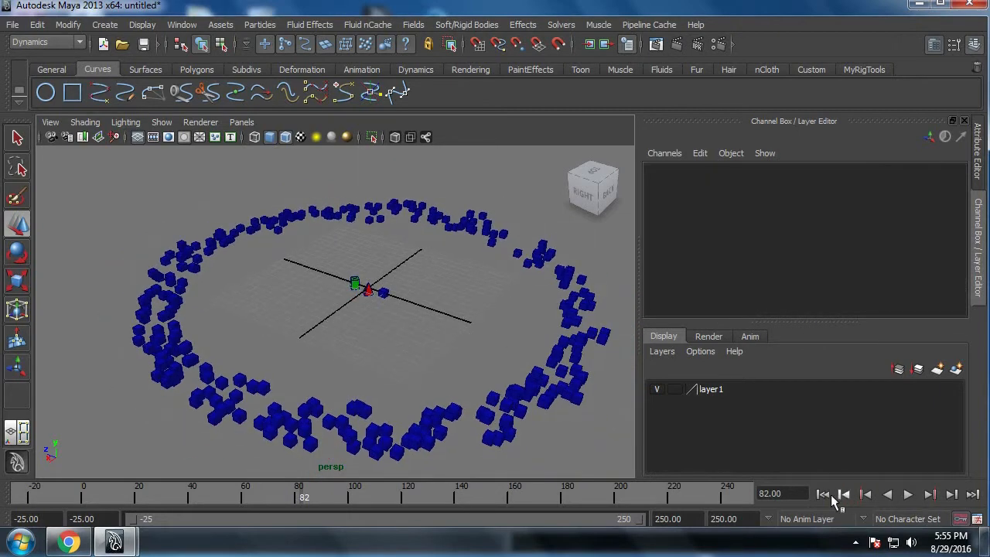
# Step: Rewind to frame -25 and play the simulation to check the instanced cubes without the lofted surface, then stop it
pyautogui.click(823, 495)
pyautogui.click(907, 495)
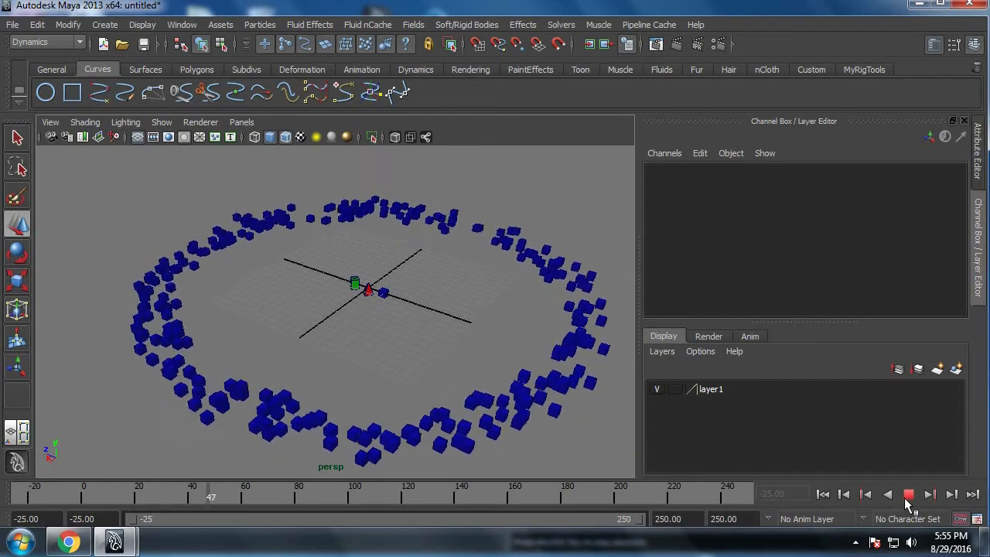
pyautogui.click(908, 495)
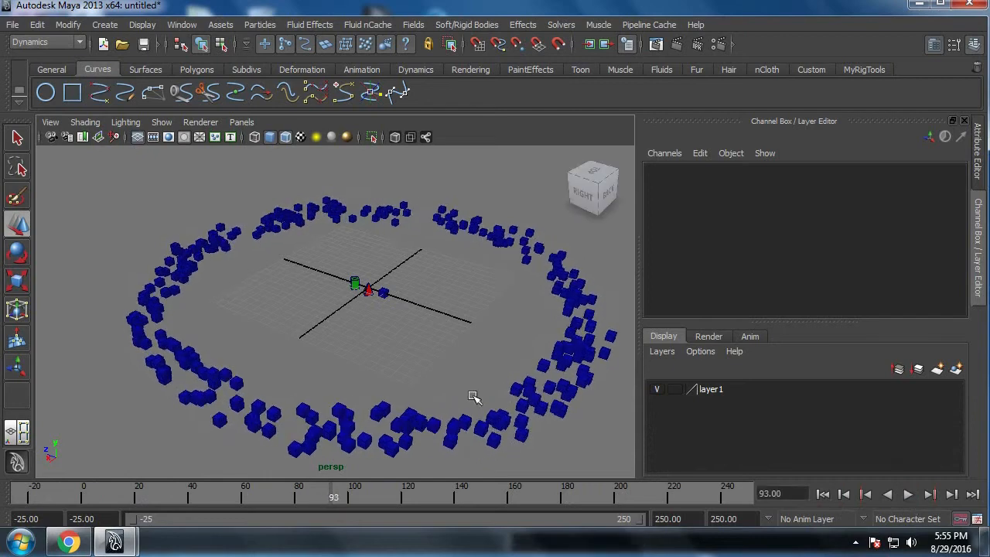
pyautogui.scroll(5, 435, 391)
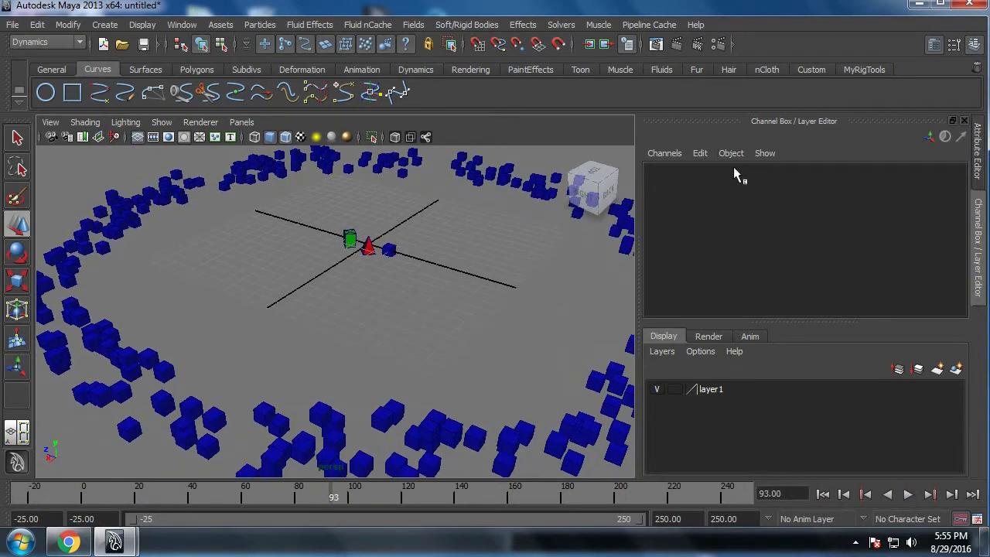
# Step: Show the attributes of particleShape1 and collapse its Render, Per Particle (Array) and Add Dynamic Attributes sections
pyautogui.click(977, 151)
pyautogui.click(725, 139)
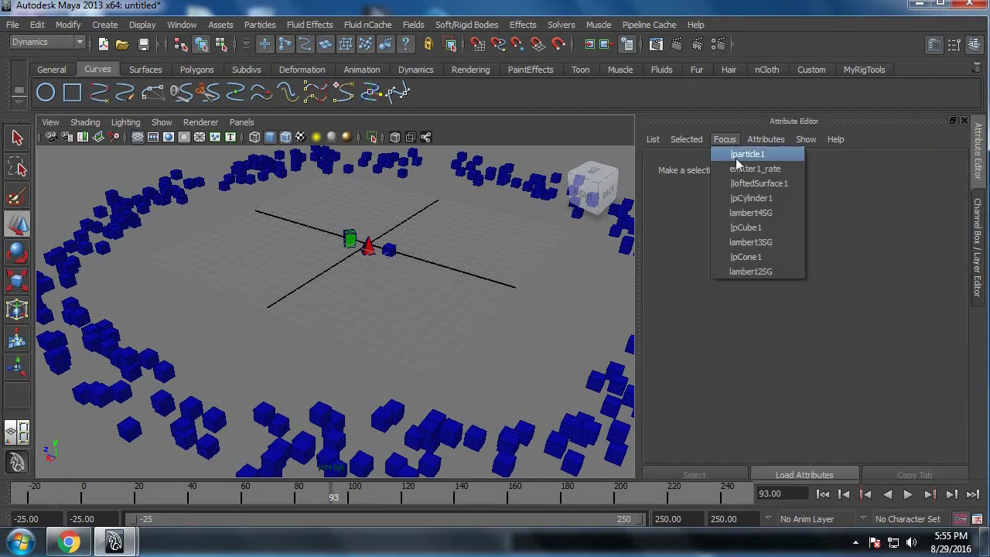
pyautogui.click(744, 154)
pyautogui.click(738, 168)
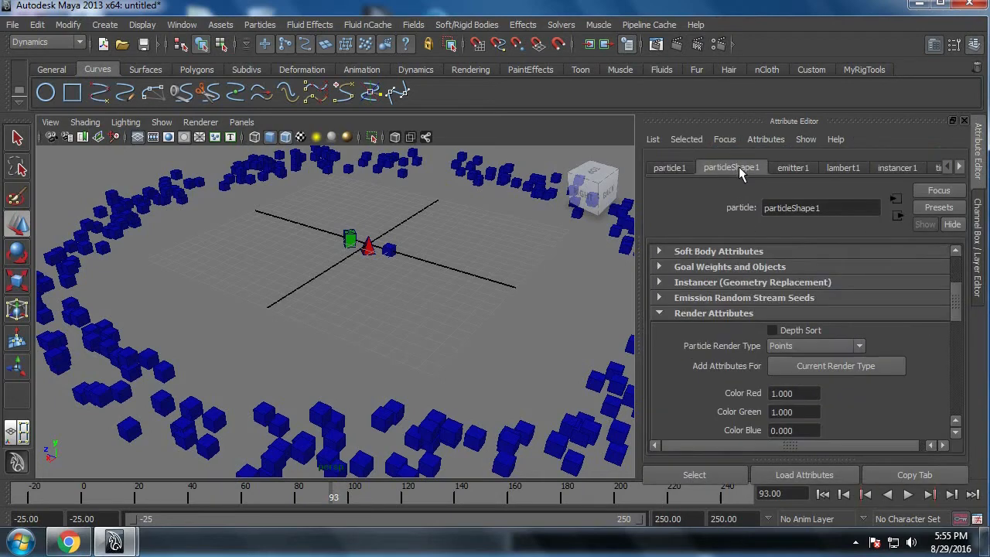
pyautogui.click(732, 316)
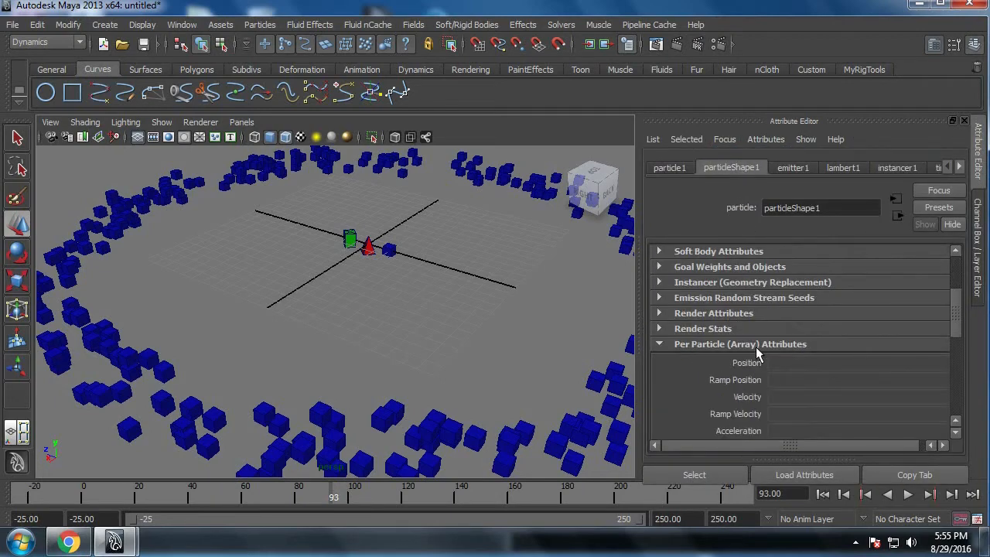
pyautogui.click(744, 344)
pyautogui.click(744, 361)
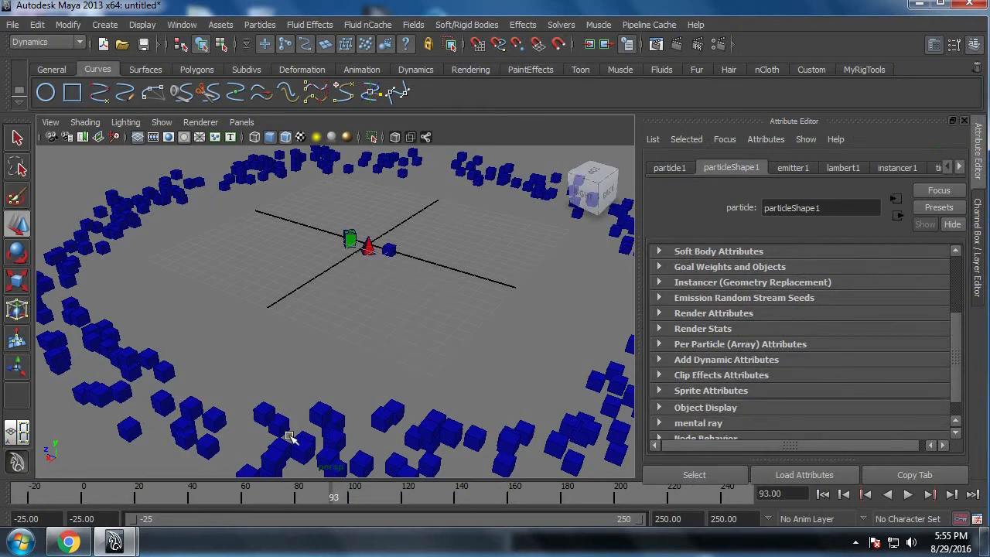
# Step: Expand the Instancer (Geometry Replacement) settings and examine the available Object Index choices without picking one
pyautogui.scroll(3, 773, 313)
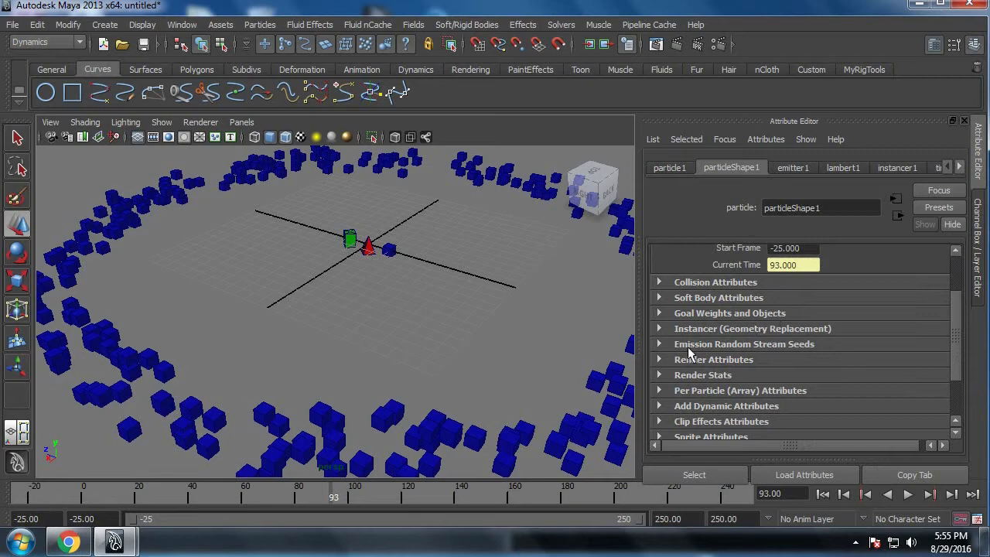
pyautogui.click(715, 328)
pyautogui.scroll(-4, 714, 328)
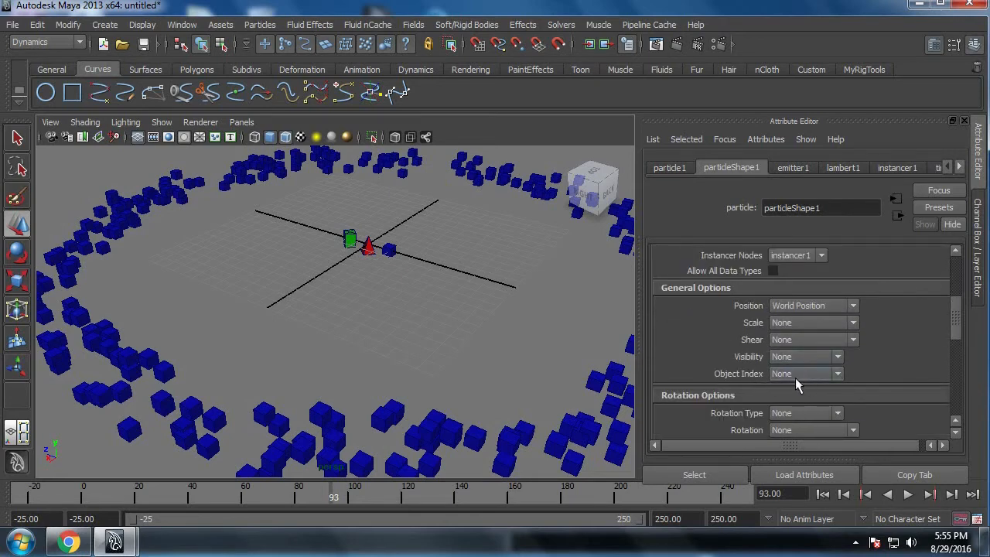
pyautogui.click(801, 375)
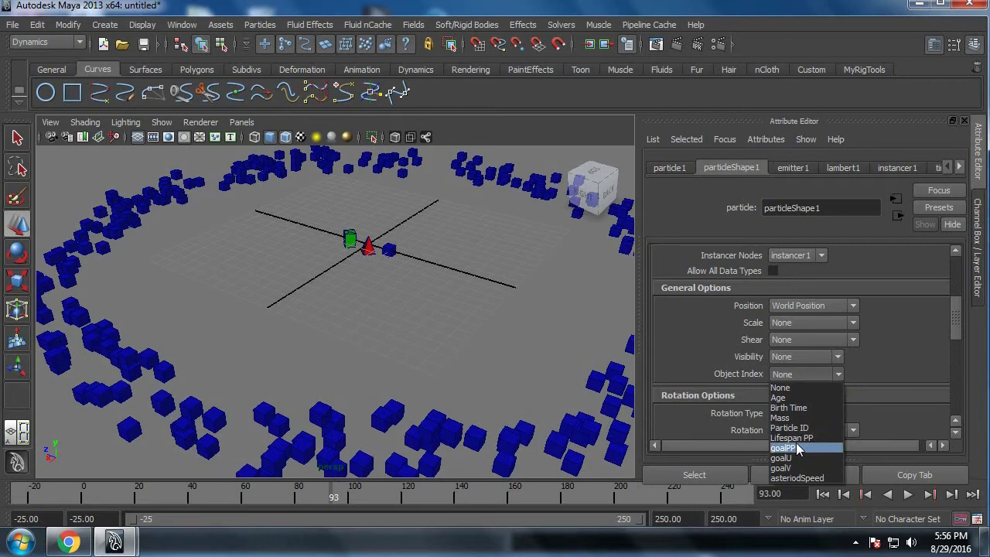
pyautogui.click(694, 358)
# Step: Expand the per-particle attributes of particleShape1 and open the dialog for adding a new general dynamic attribute
pyautogui.moveTo(959, 326); pyautogui.dragTo(954, 399)
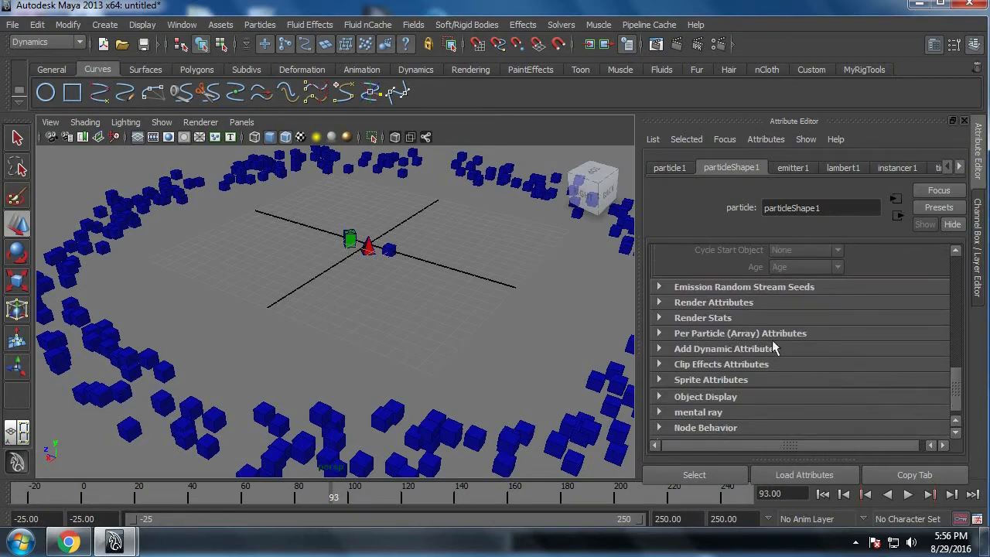
pyautogui.click(758, 334)
pyautogui.scroll(-3, 802, 364)
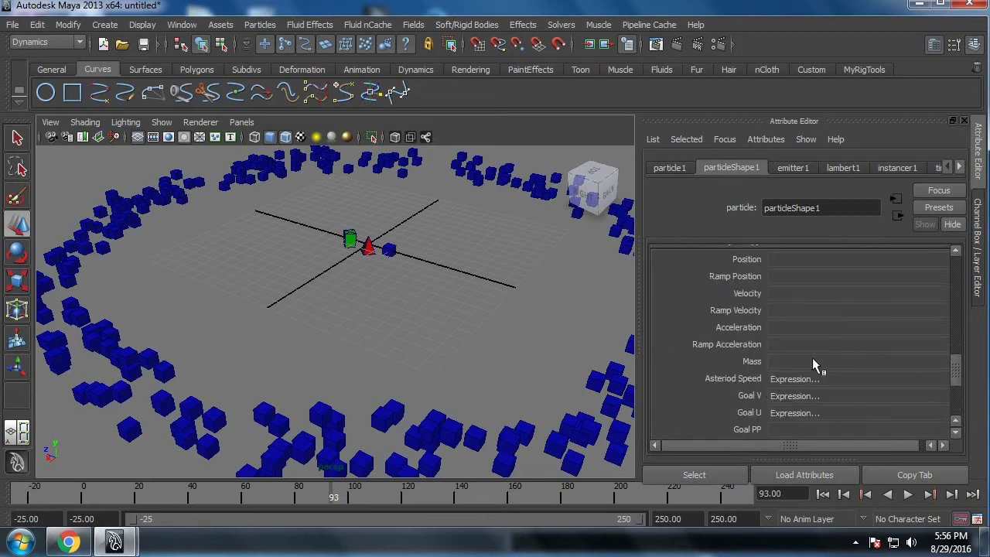
pyautogui.scroll(-3, 752, 358)
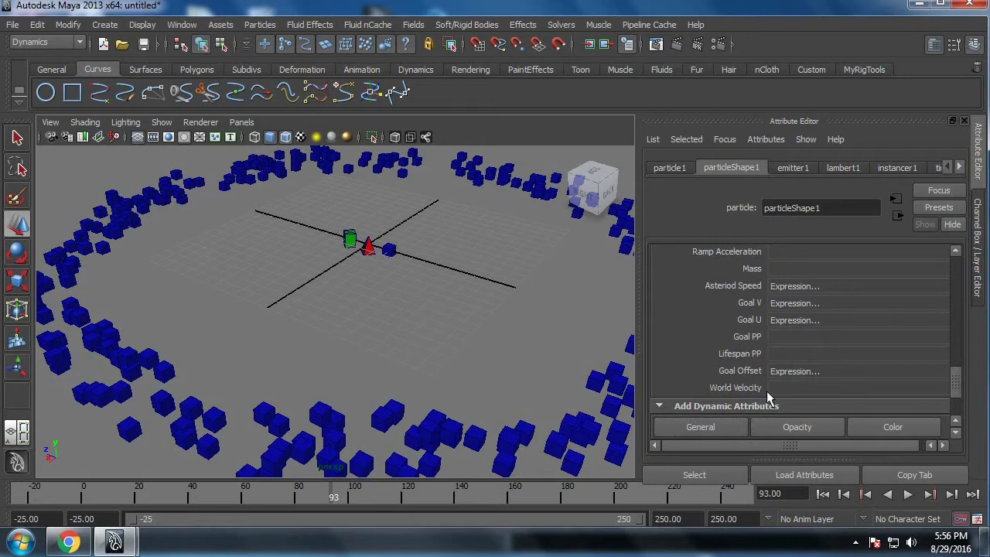
pyautogui.scroll(-2, 767, 391)
pyautogui.click(716, 382)
pyautogui.click(300, 161)
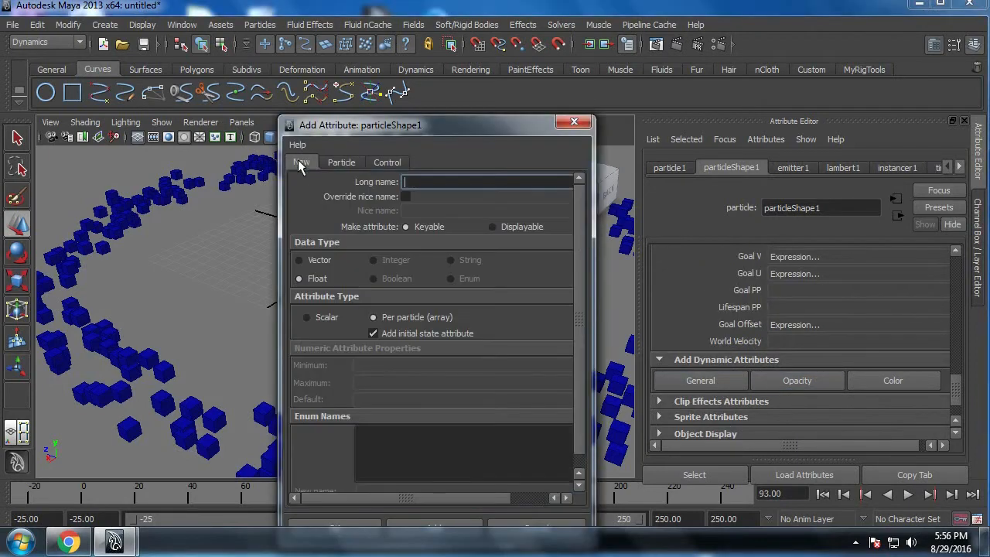
# Step: Add a keyable per-particle float attribute named scatter with an initial state attribute to particleShape1
pyautogui.write('scatter')
pyautogui.moveTo(442, 130); pyautogui.dragTo(445, 93)
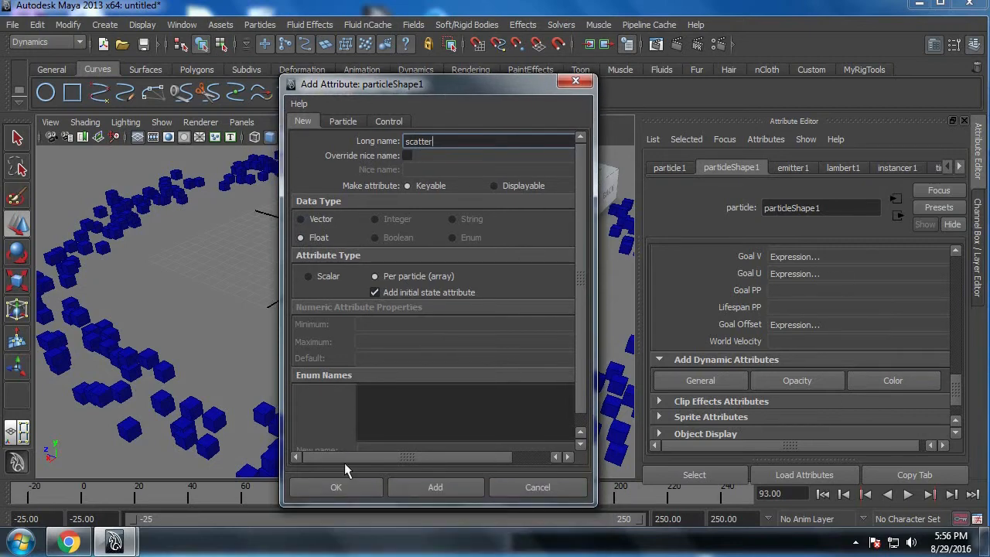
pyautogui.click(338, 485)
# Step: Set the instancer's Object Index to scatter in the General Options
pyautogui.moveTo(955, 384); pyautogui.dragTo(963, 318)
pyautogui.click(815, 301)
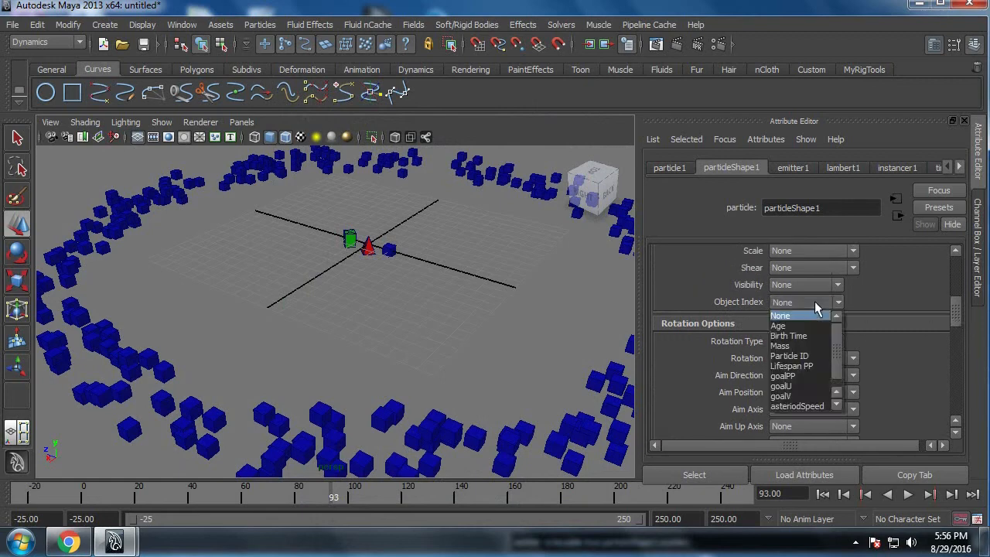
pyautogui.scroll(-1, 836, 376)
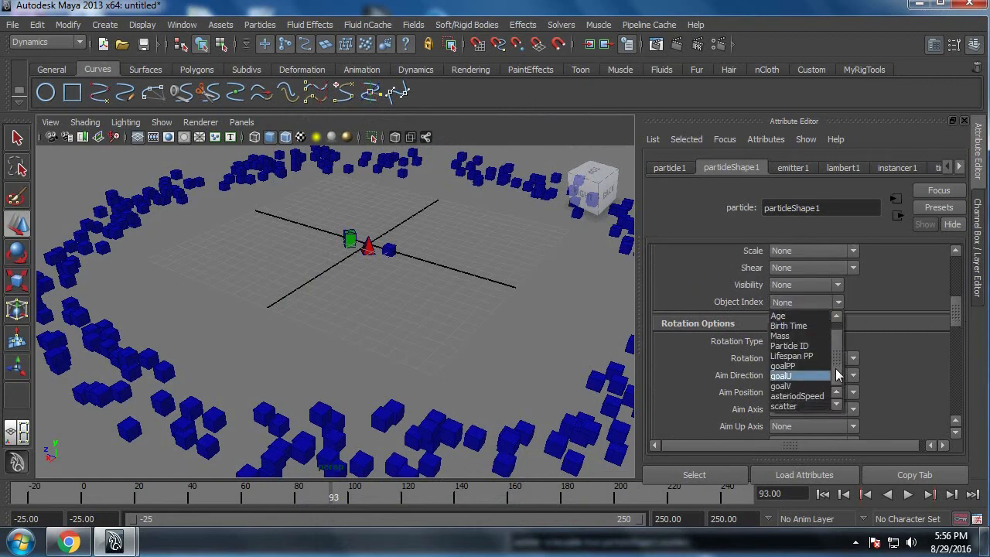
pyautogui.click(799, 409)
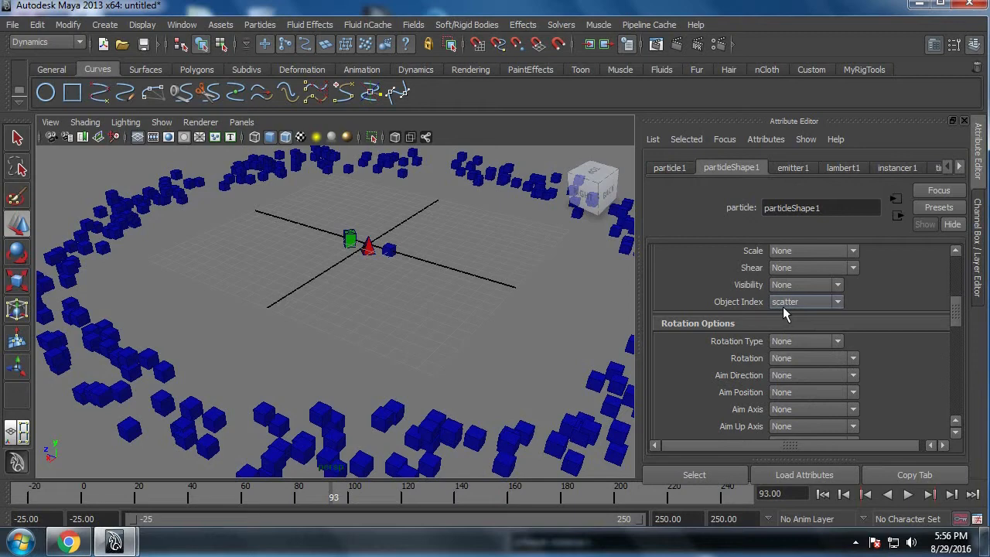
# Step: Open the creation expression for the Scatter attribute and append a line with particleShape1.scatter
pyautogui.scroll(-10, 783, 309)
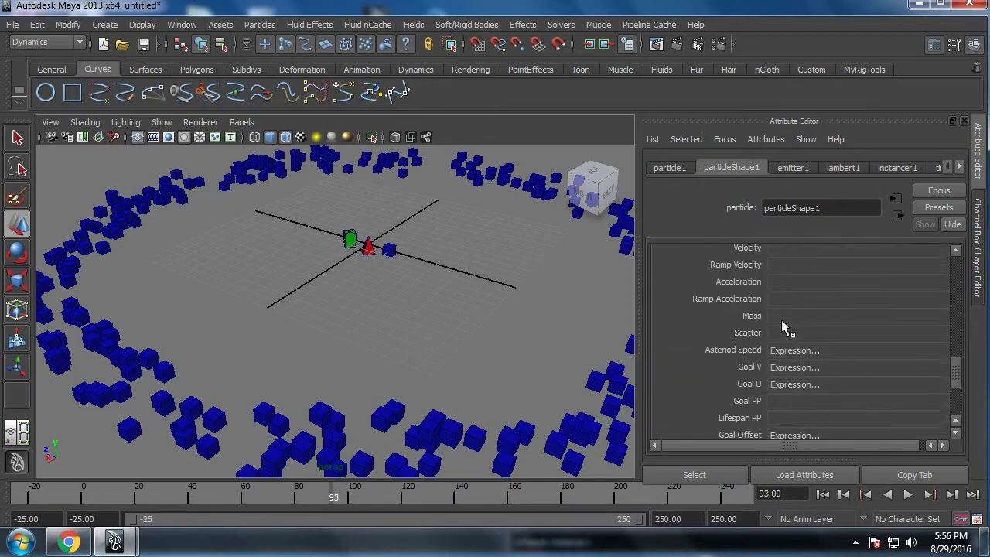
pyautogui.scroll(3, 696, 344)
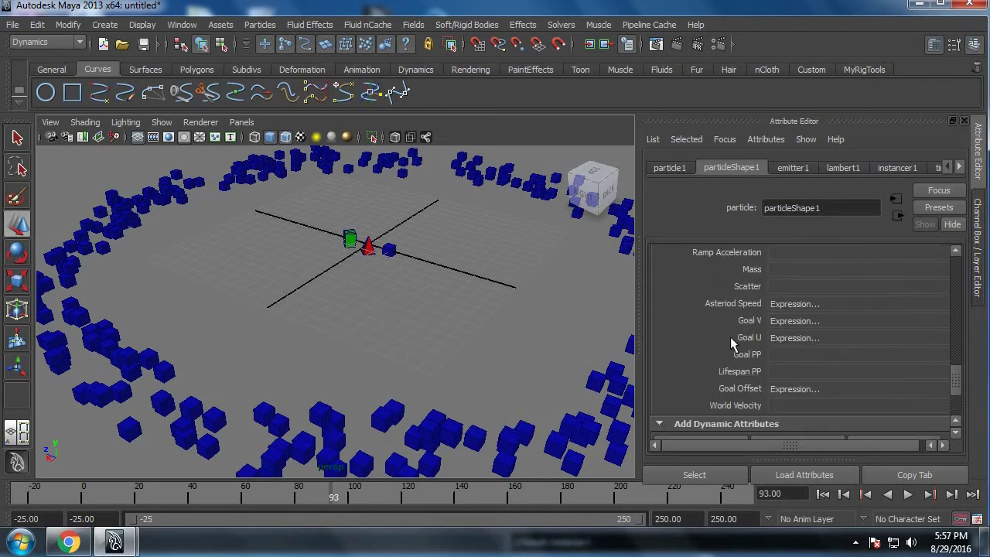
pyautogui.rightClick(780, 287)
pyautogui.click(801, 293)
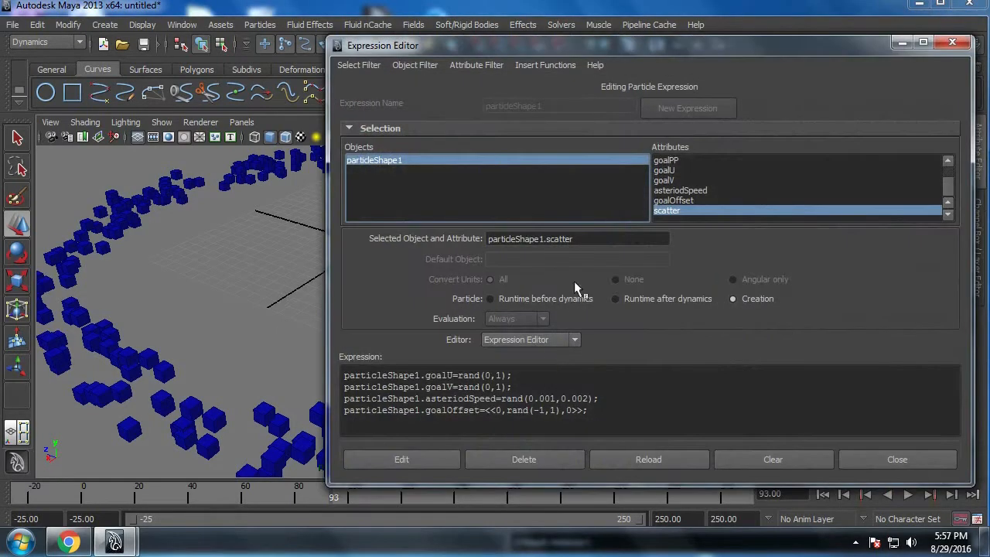
pyautogui.click(614, 416)
pyautogui.write('particleShape1.scatter')
pyautogui.keyDown('ctrl'); pyautogui.scroll(6, 614, 416); pyautogui.keyUp('ctrl')
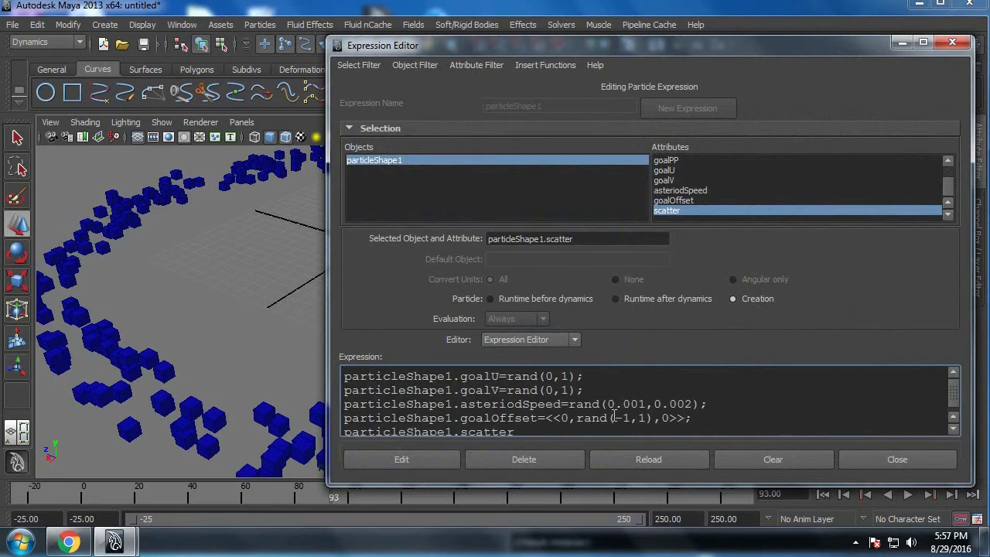
pyautogui.click(953, 429)
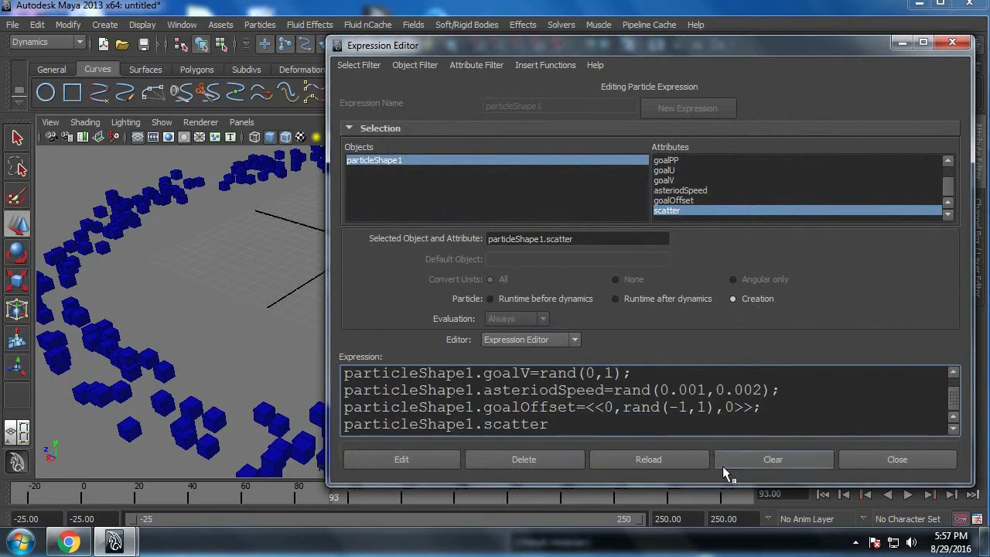
# Step: Complete the scatter line with =rand(0,3), apply the edited creation expression and close the editor
pyautogui.write('=rand()')
pyautogui.press('Left')
pyautogui.write('0,')
pyautogui.write('2')
pyautogui.press('BackSpace')
pyautogui.write('3')
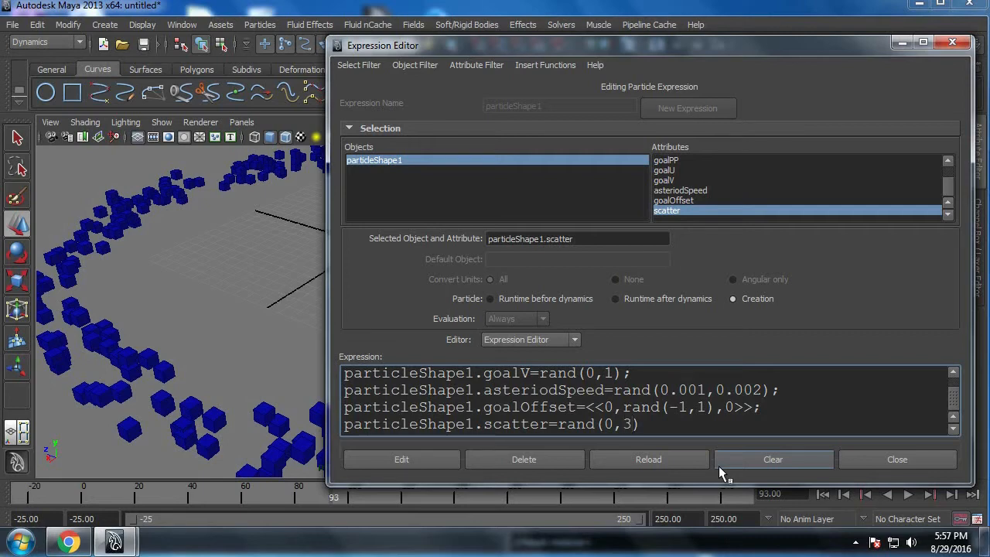
pyautogui.click(437, 461)
pyautogui.click(921, 465)
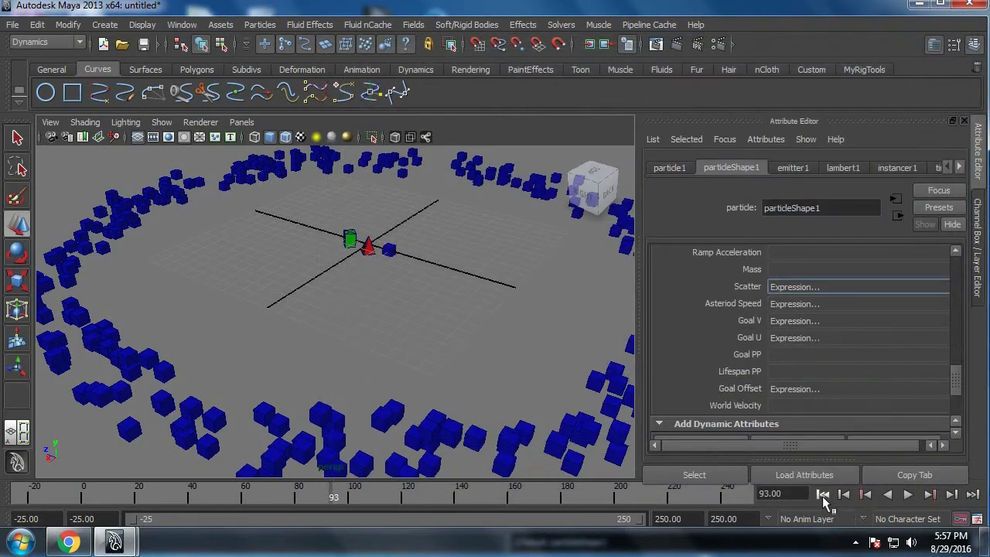
# Step: Rewind to frame -25 and play the simulation twice to check the random mix of instanced shapes around the ring
pyautogui.click(822, 494)
pyautogui.click(908, 495)
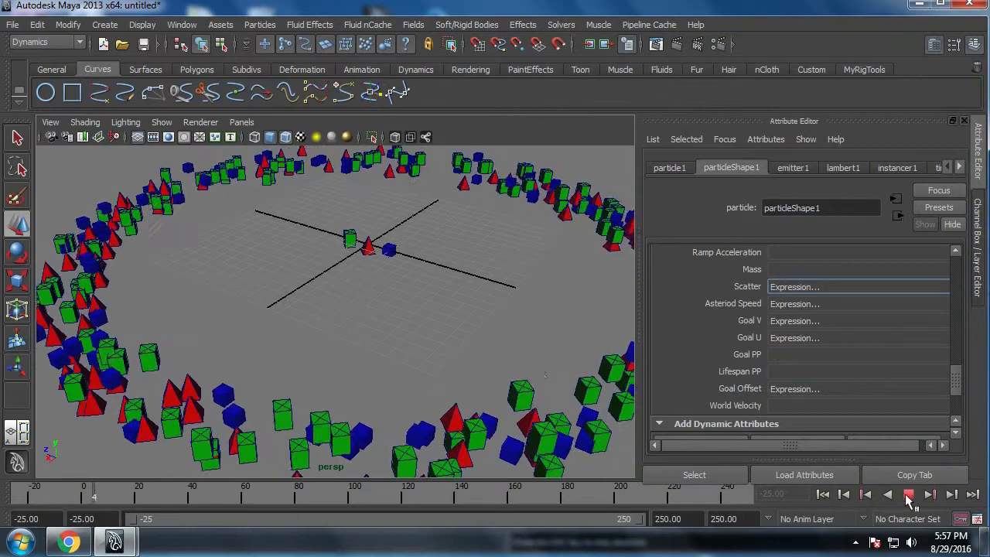
pyautogui.keyDown('alt'); pyautogui.moveTo(410, 301); pyautogui.dragTo(378, 309, button='right'); pyautogui.keyUp('alt')
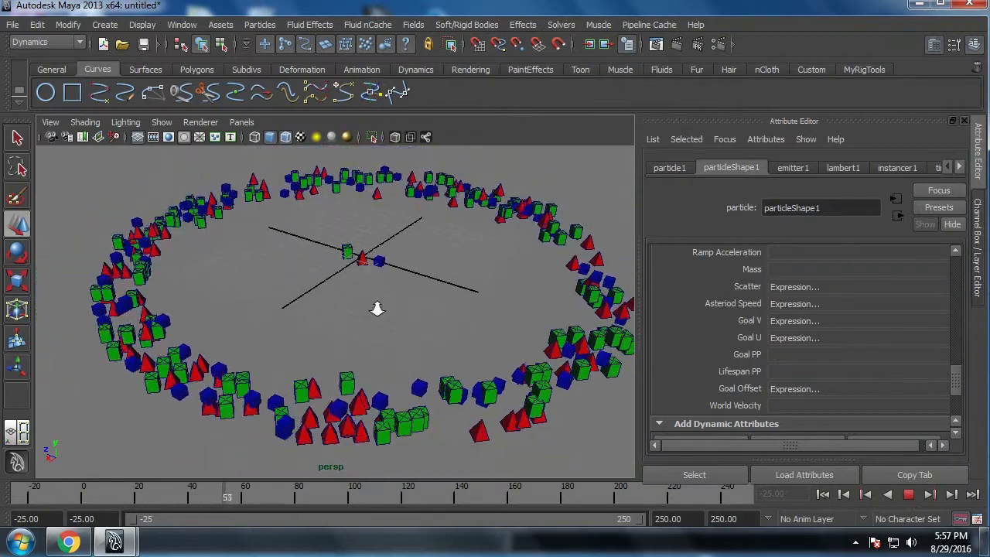
pyautogui.click(908, 499)
pyautogui.click(823, 494)
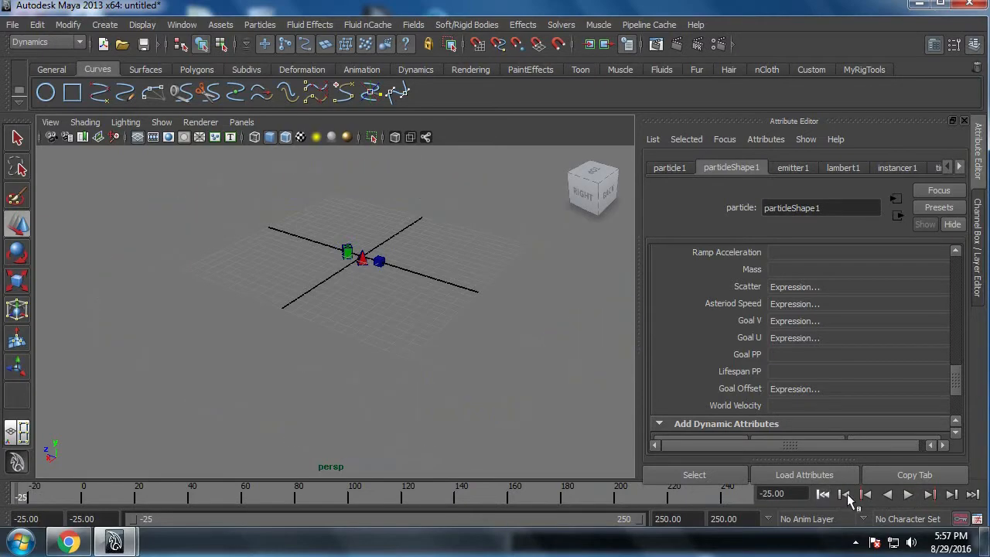
pyautogui.click(907, 497)
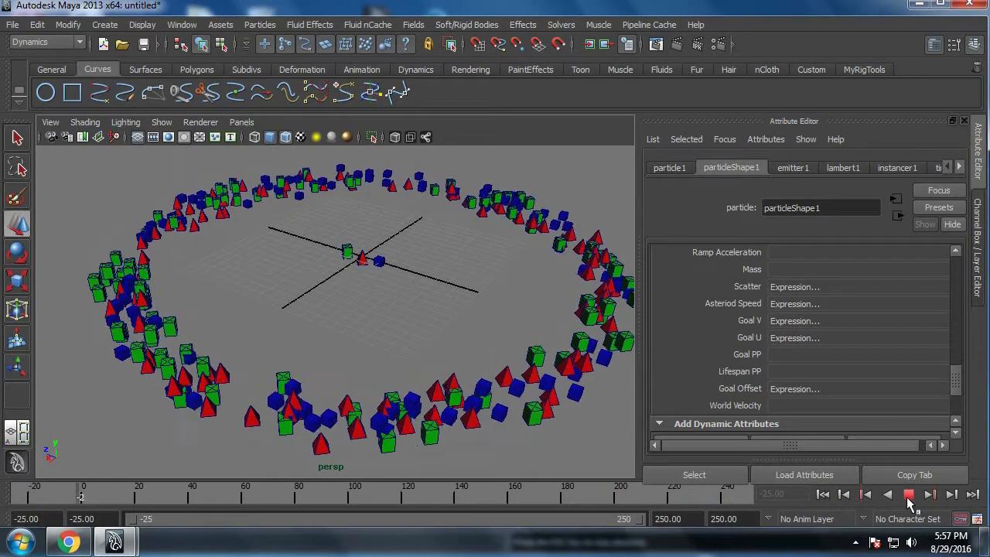
pyautogui.click(907, 496)
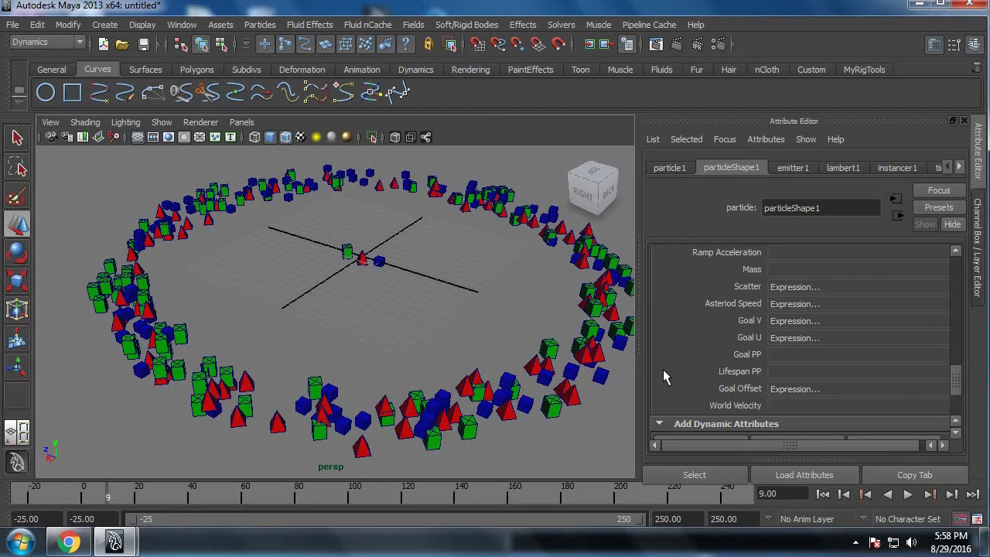
# Step: Add a keyable per-particle float attribute named ast_orient to particleShape1, with an initial state attribute
pyautogui.scroll(-1, 745, 364)
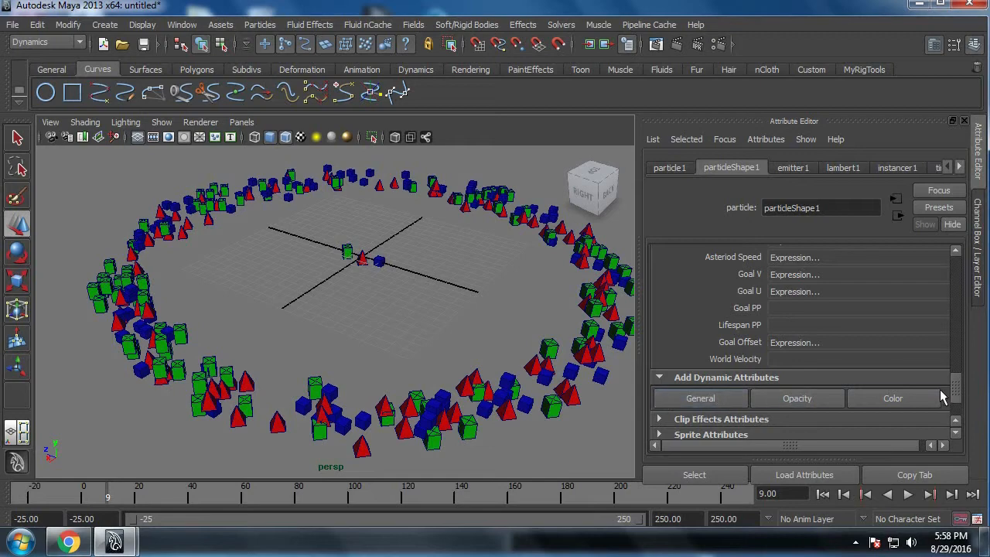
pyautogui.scroll(1, 959, 384)
pyautogui.scroll(-1, 959, 385)
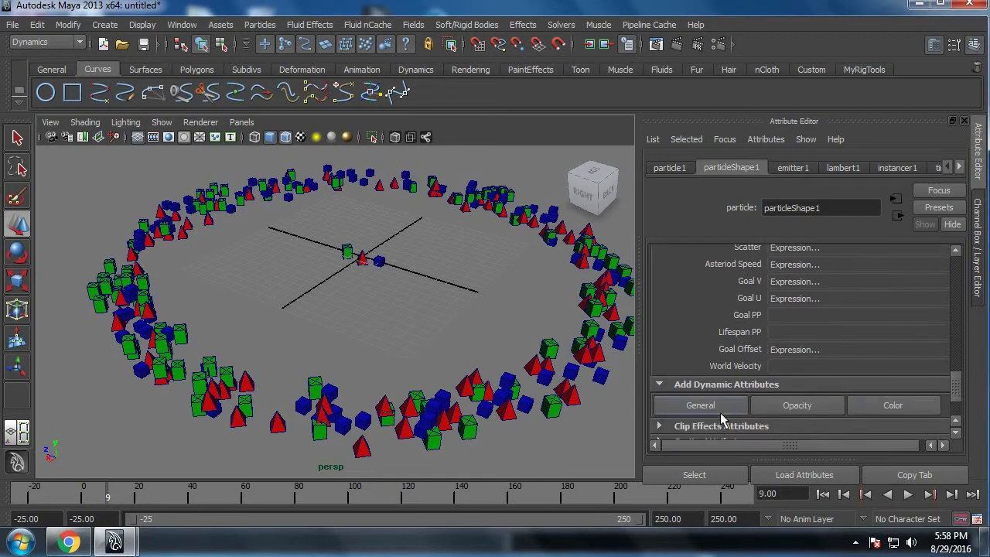
pyautogui.scroll(1, 812, 379)
pyautogui.scroll(-1, 812, 379)
pyautogui.click(700, 404)
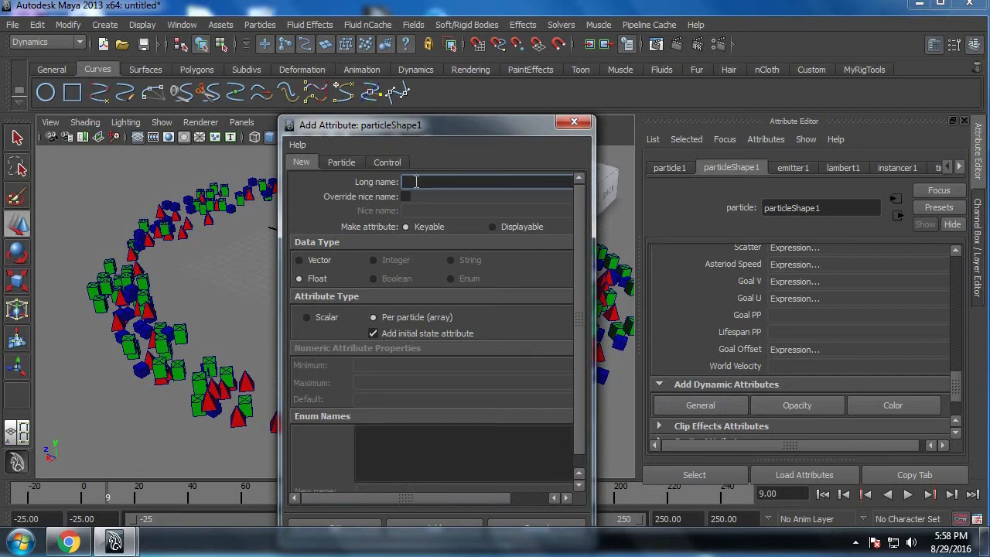
pyautogui.write('ast_orient')
pyautogui.moveTo(444, 124); pyautogui.dragTo(464, 69)
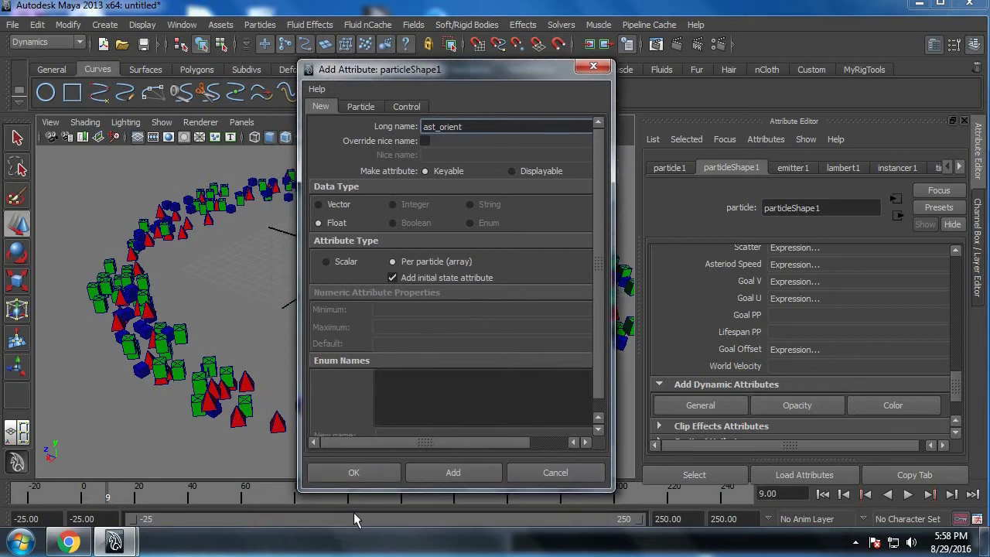
pyautogui.click(370, 474)
pyautogui.scroll(3, 777, 355)
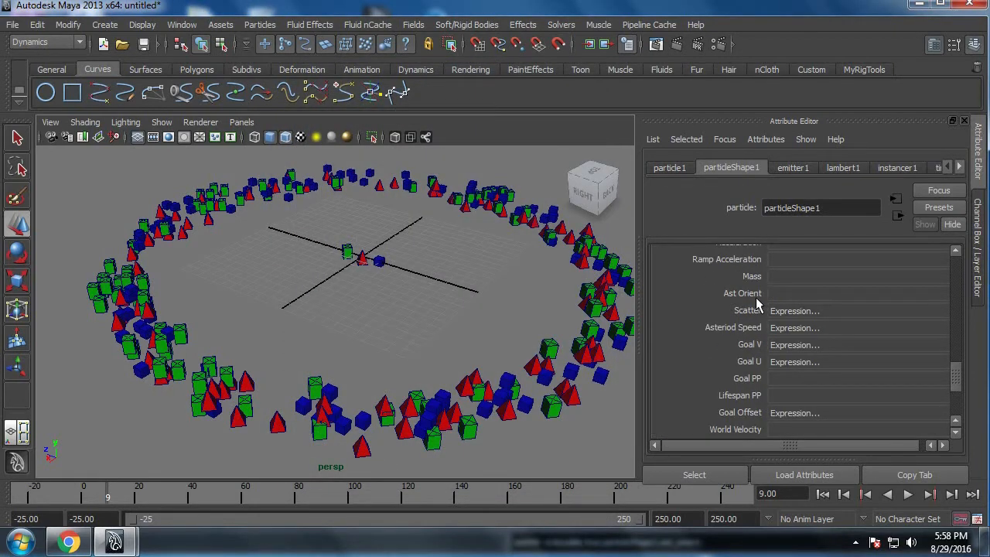
pyautogui.rightClick(775, 291)
pyautogui.click(797, 300)
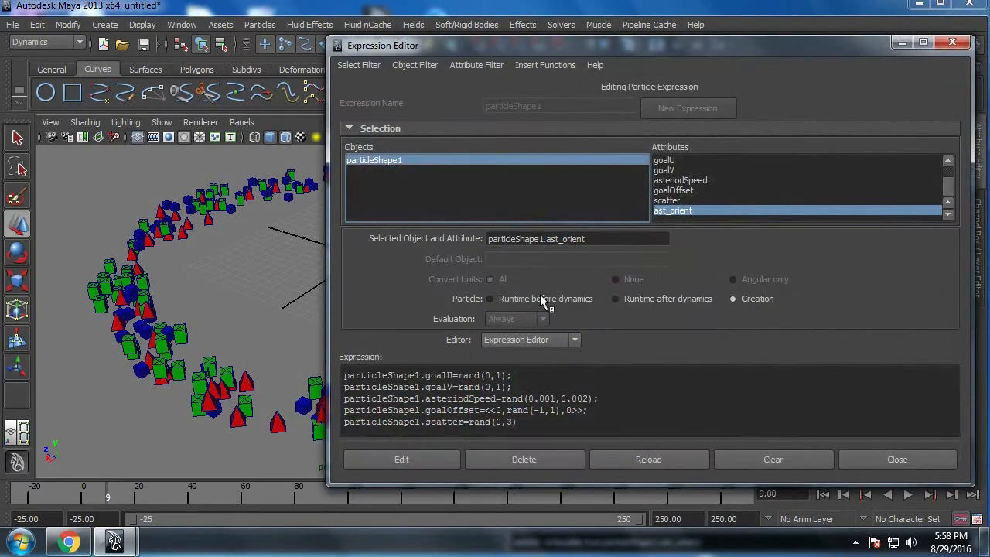
pyautogui.moveTo(595, 241); pyautogui.dragTo(363, 256)
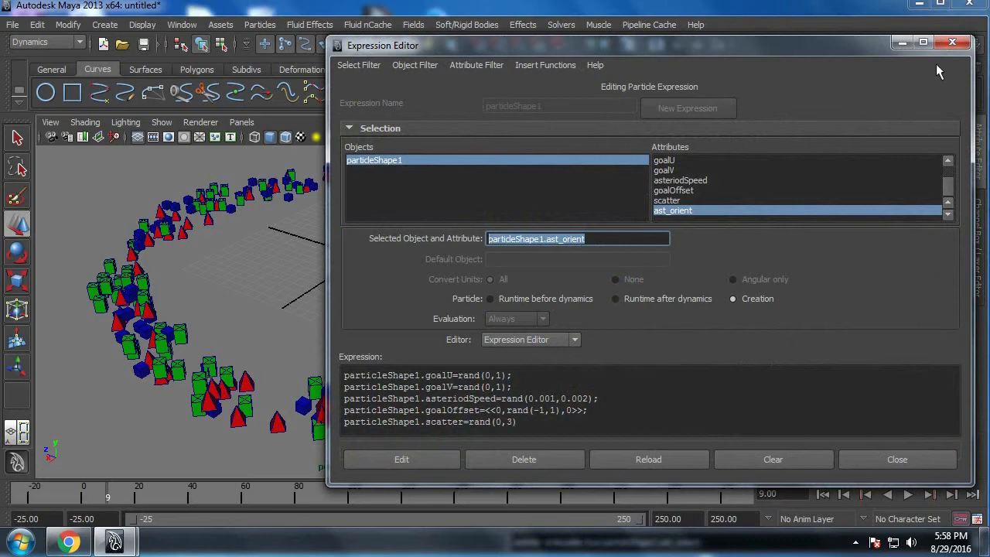
pyautogui.click(951, 44)
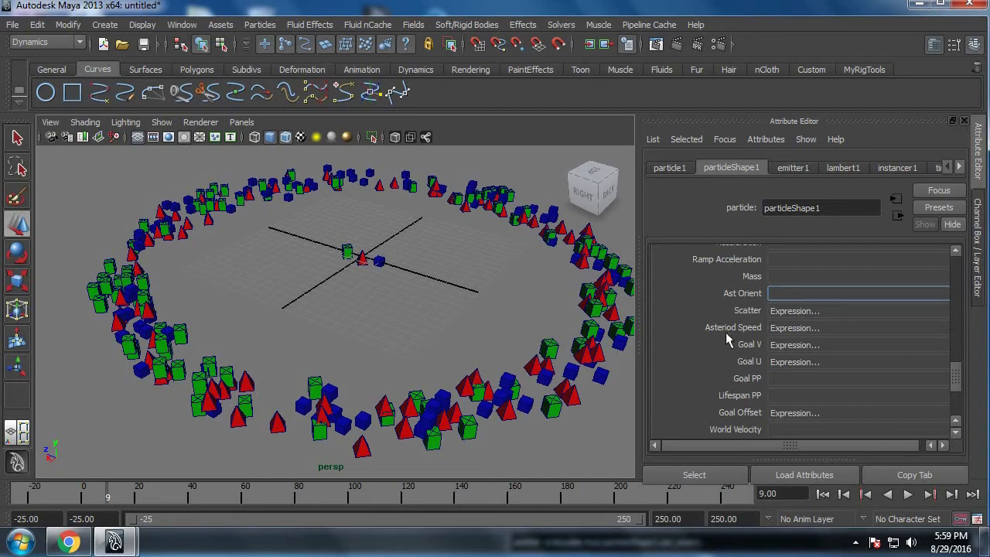
# Step: Add a keyable per-particle float attribute named ast_rotation to particleShape1
pyautogui.scroll(-3, 726, 332)
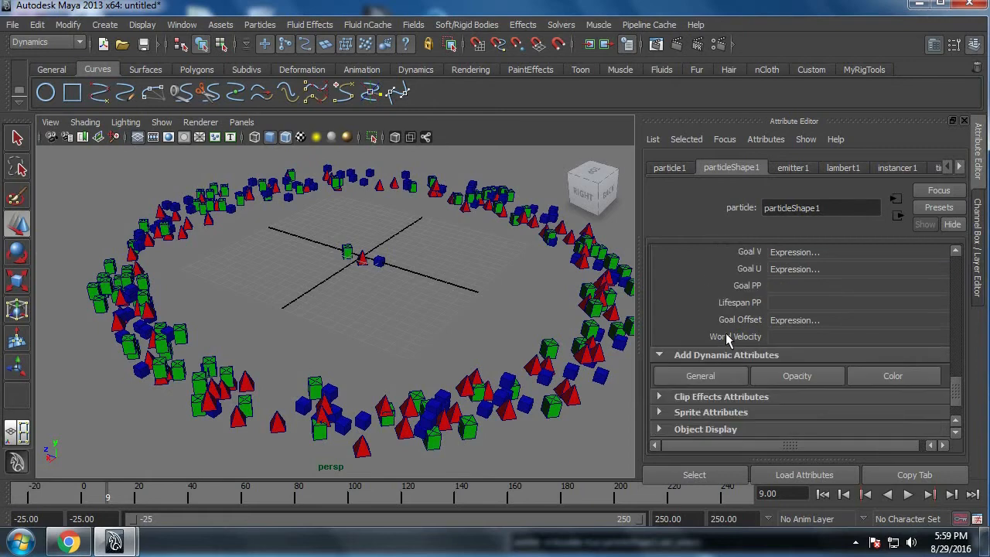
pyautogui.click(704, 376)
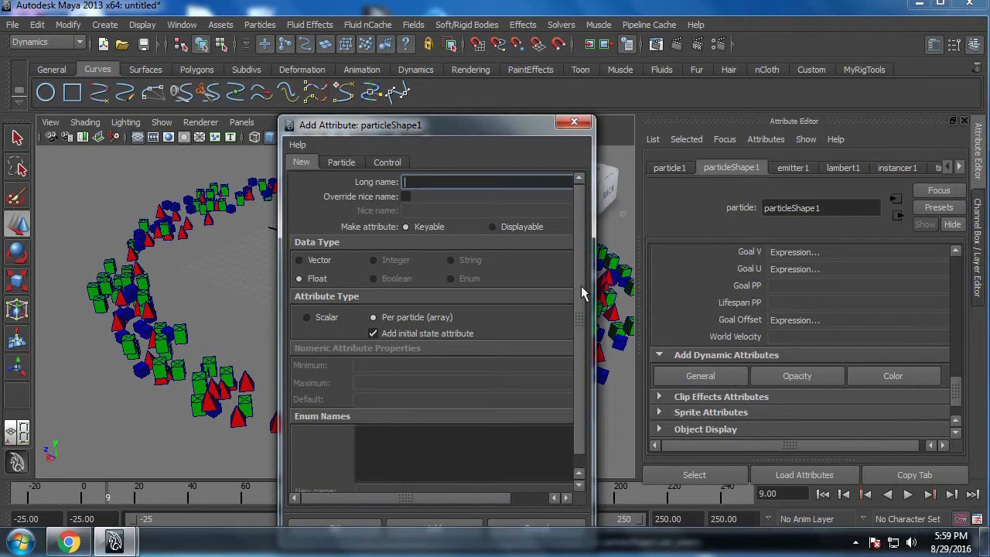
pyautogui.write('ast_rotation')
pyautogui.moveTo(450, 132); pyautogui.dragTo(456, 109)
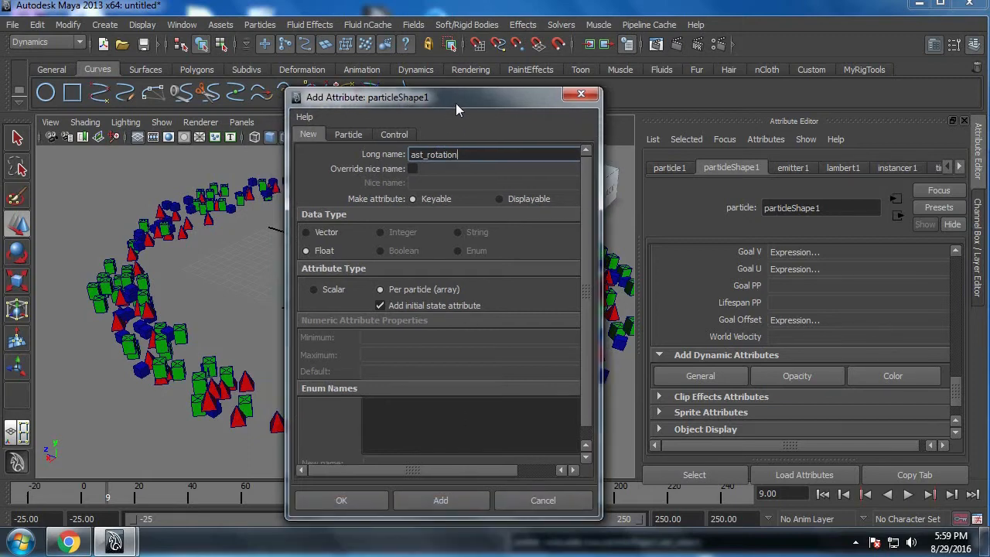
pyautogui.click(342, 500)
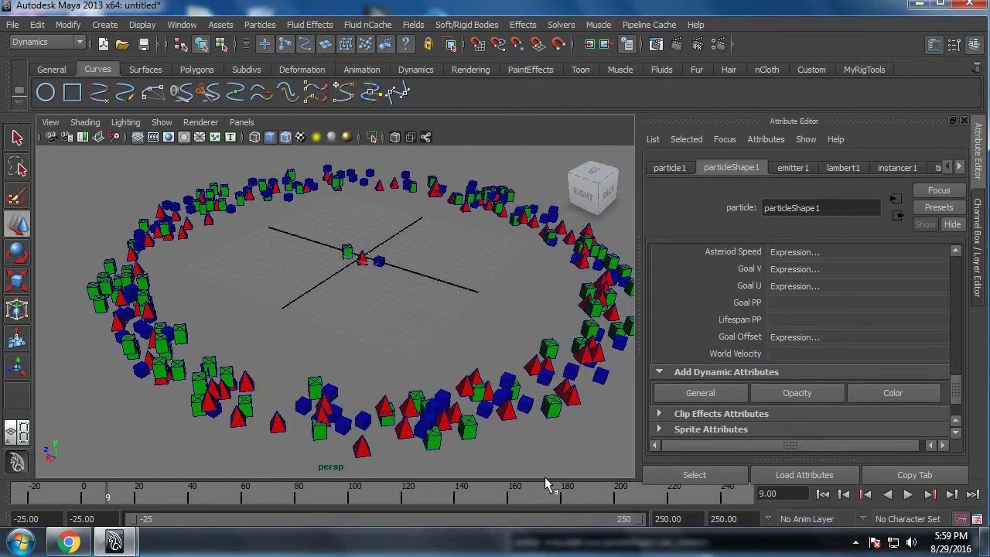
# Step: Delete the float Ast Rotation attribute from particleShape1's per-particle attributes
pyautogui.scroll(2, 704, 352)
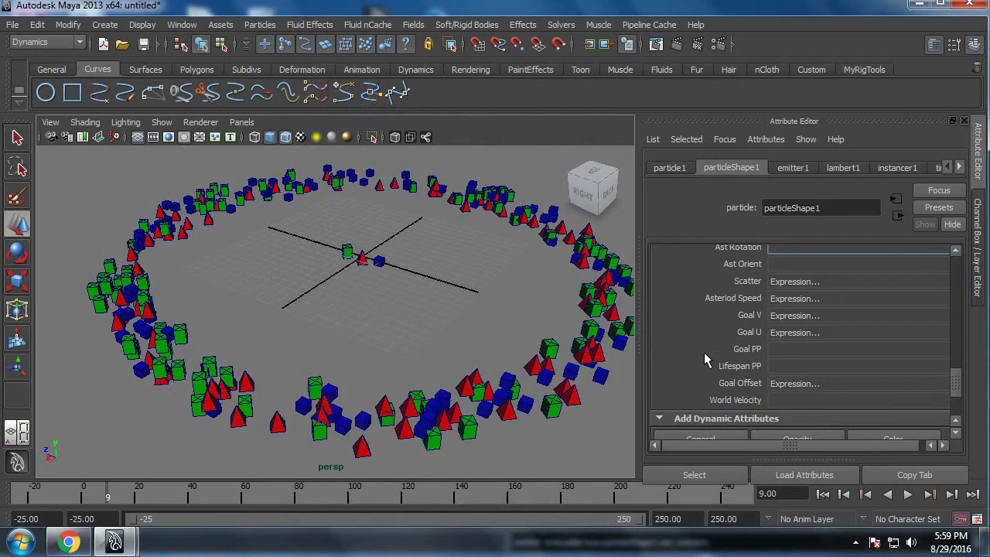
pyautogui.scroll(-2, 704, 360)
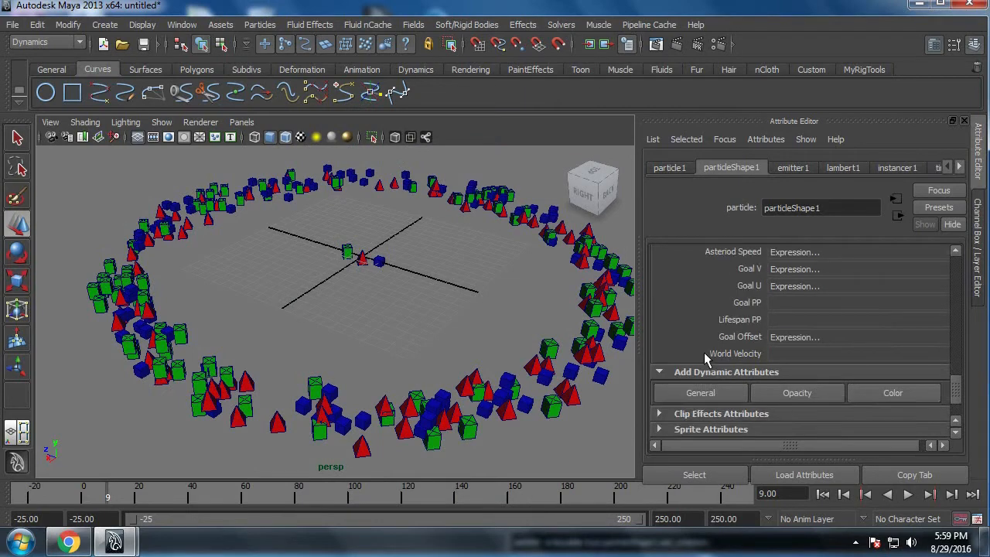
pyautogui.scroll(6, 704, 352)
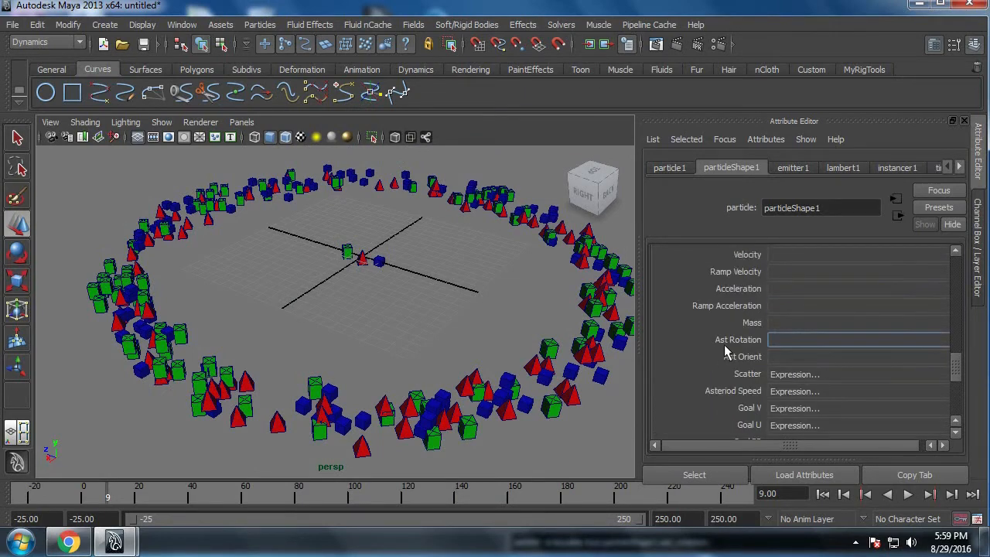
pyautogui.rightClick(771, 339)
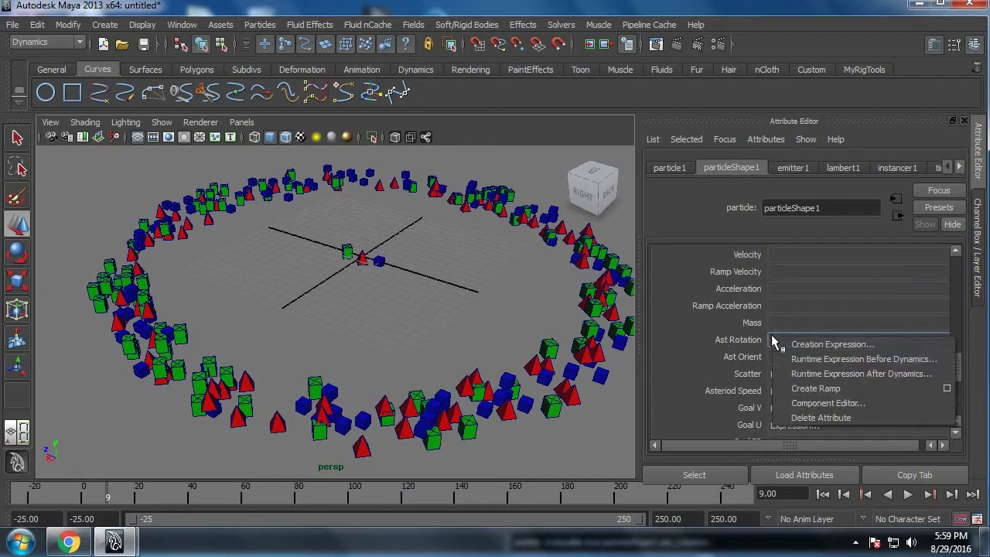
pyautogui.click(804, 417)
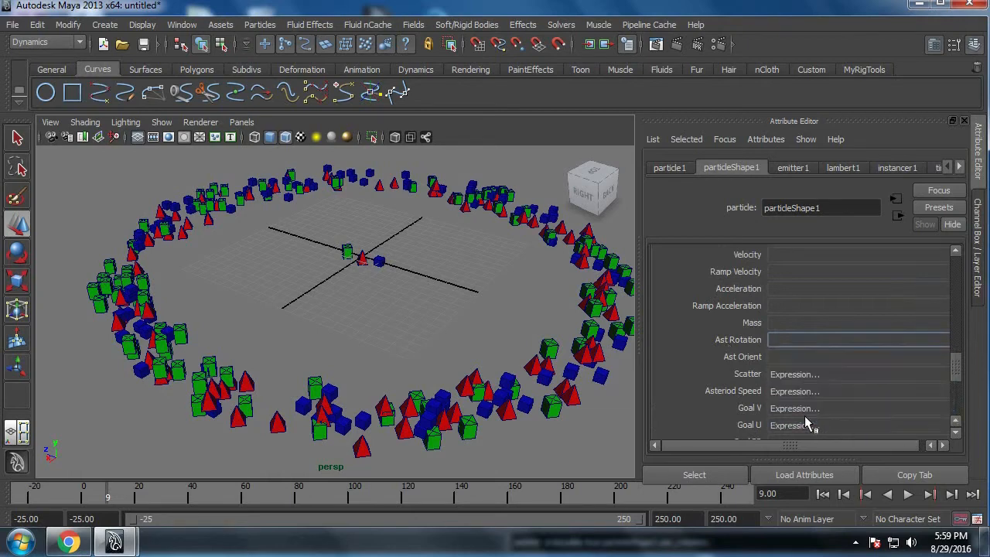
# Step: Add a keyable per-particle attribute named ast_rotation with the Vector data type to particleShape1
pyautogui.scroll(-4, 740, 370)
pyautogui.click(700, 422)
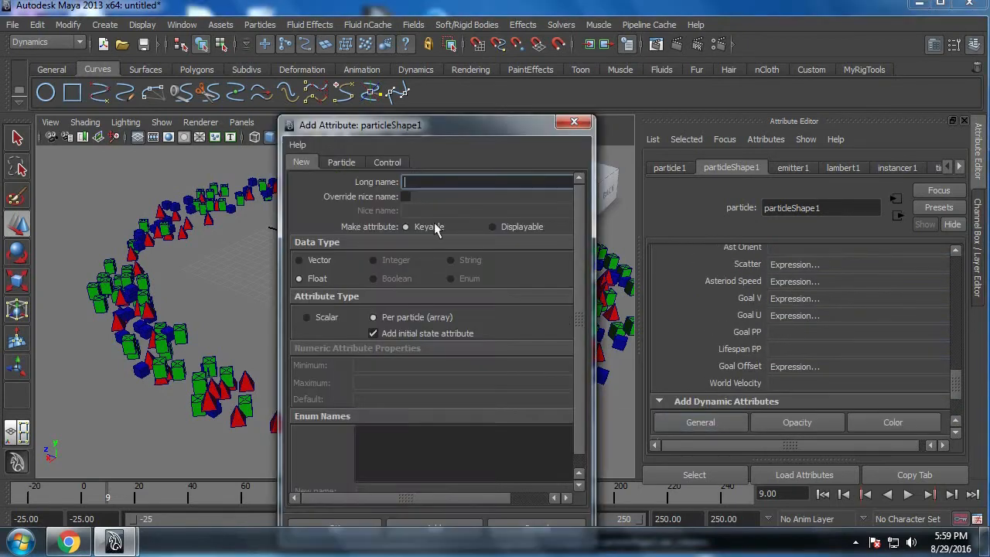
pyautogui.click(442, 182)
pyautogui.write('ast_rotation')
pyautogui.click(334, 263)
pyautogui.moveTo(405, 131); pyautogui.dragTo(421, 94)
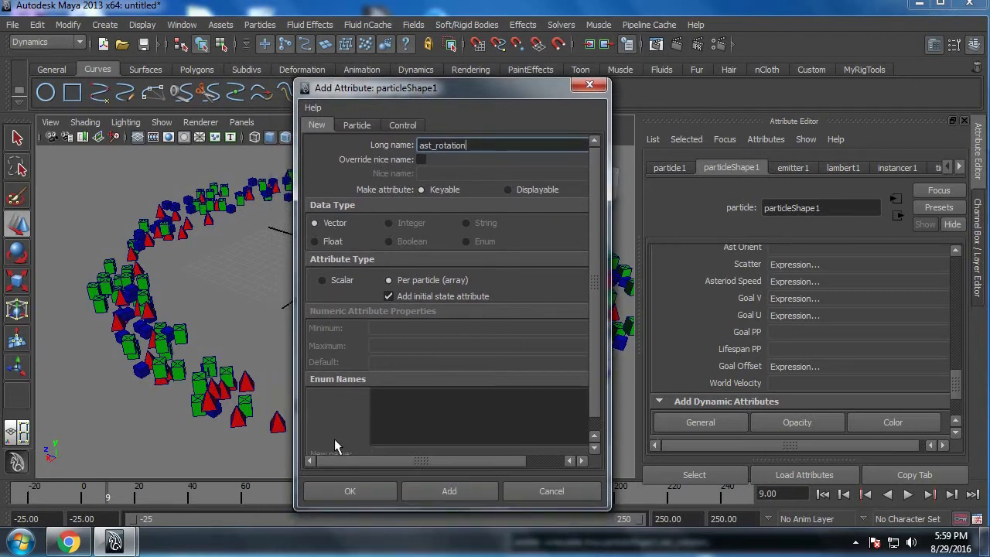
pyautogui.click(337, 492)
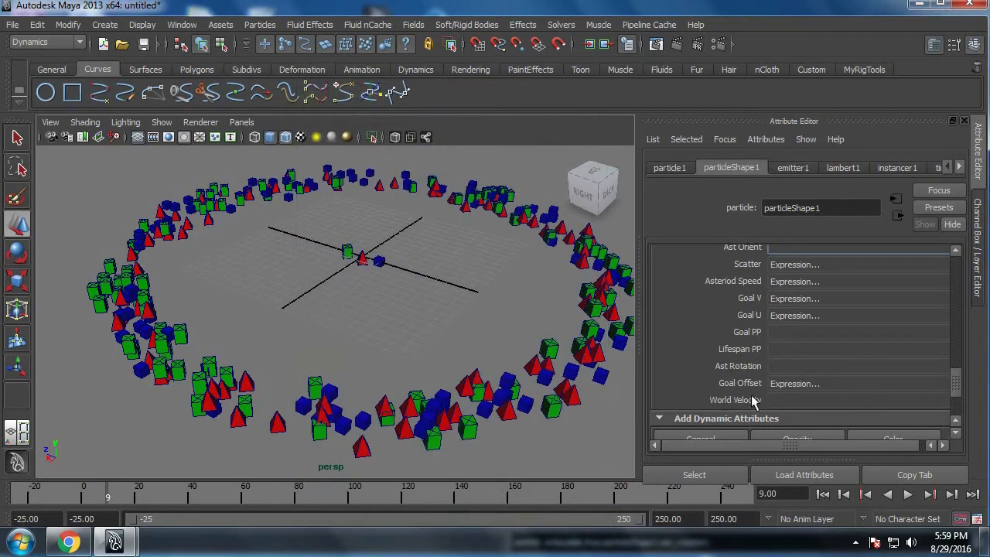
# Step: Open the creation expression for Ast Rotation, append a line with particleShape1.ast_rotation and enlarge the expression text
pyautogui.rightClick(784, 366)
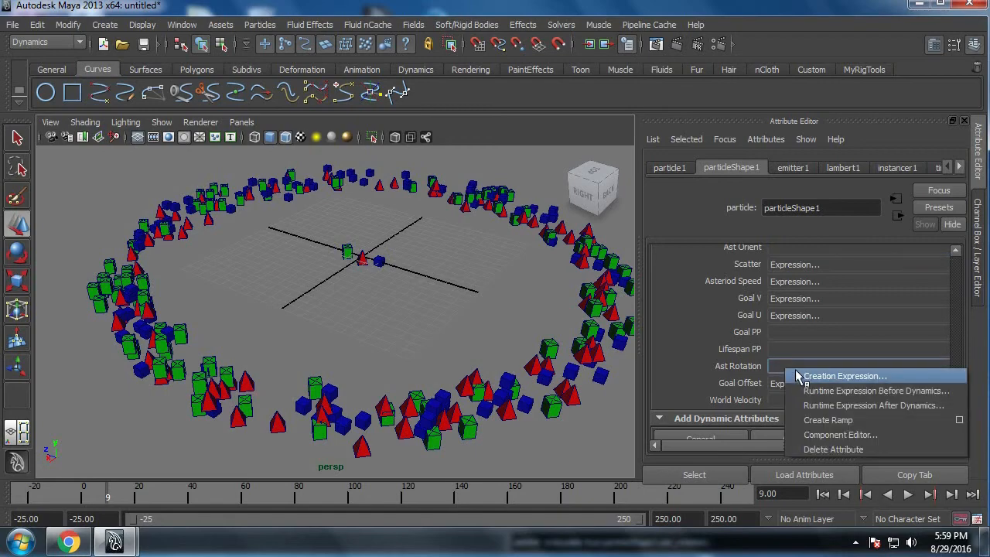
pyautogui.click(796, 372)
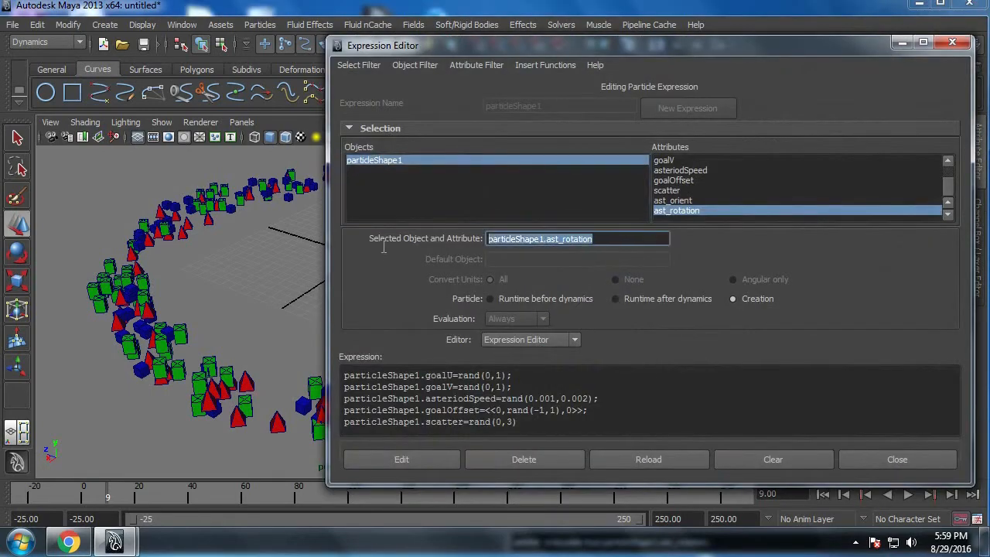
pyautogui.click(541, 428)
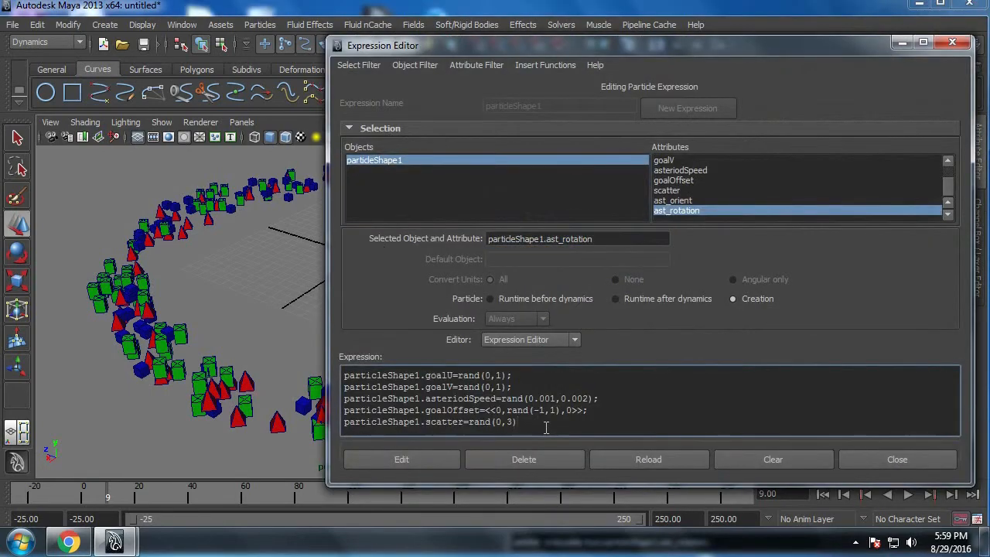
pyautogui.write('particleShape1.ast_rotation')
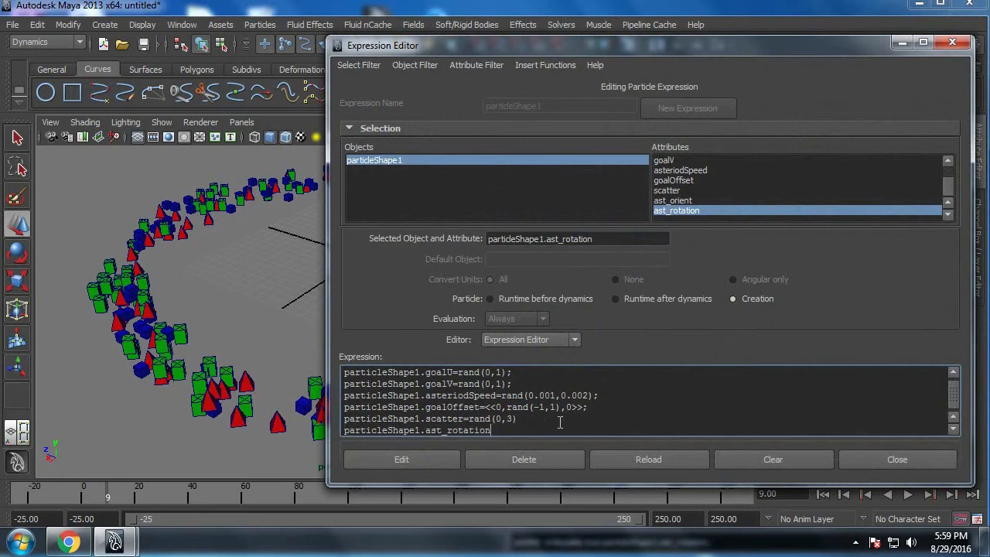
pyautogui.keyDown('ctrl'); pyautogui.scroll(3, 560, 422); pyautogui.keyUp('ctrl')
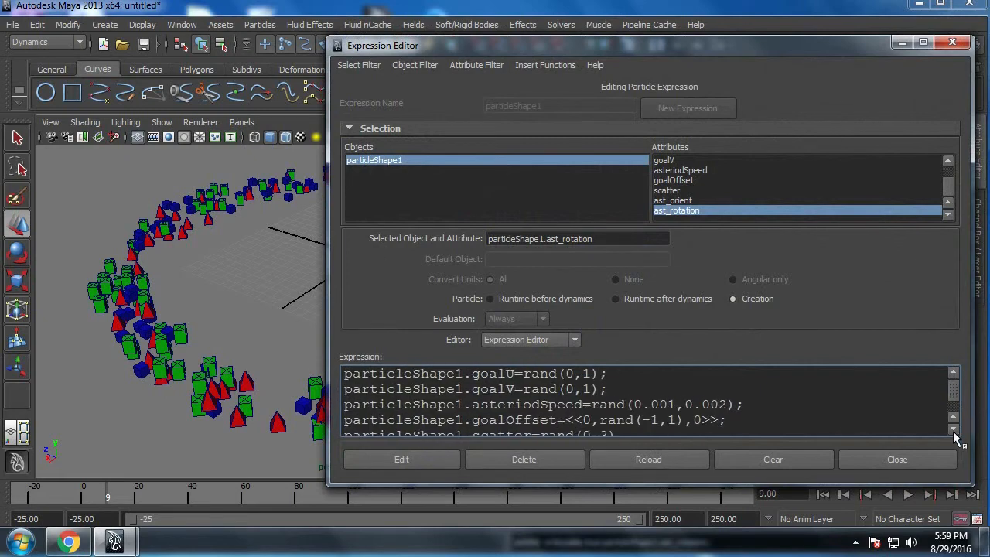
pyautogui.scroll(-2, 957, 439)
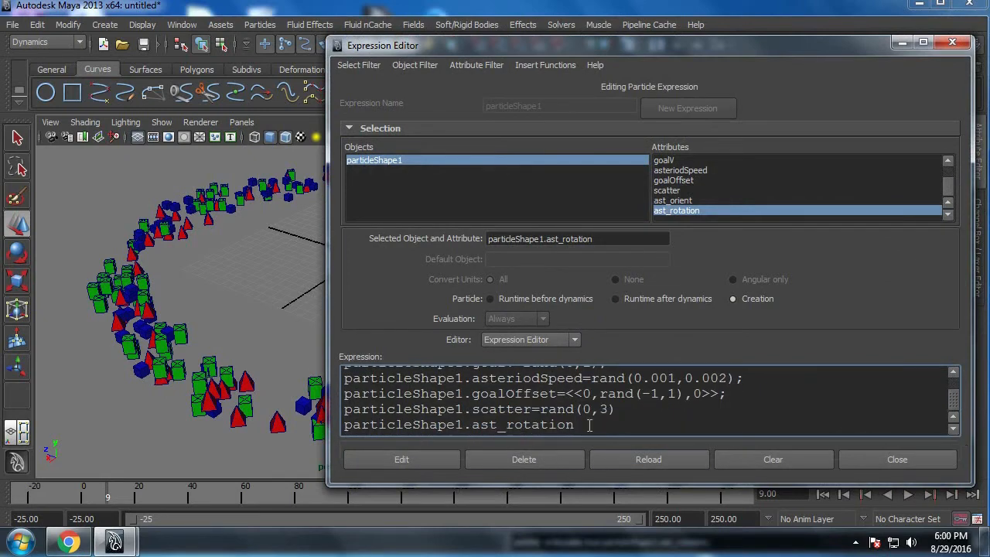
# Step: Assign the ast_rotation line a vector in double angle brackets, with rand(360) and a comma as its first component
pyautogui.write('=<<>>')
pyautogui.press('Left')
pyautogui.press('Left')
pyautogui.write('rand')
pyautogui.write('(36)')
pyautogui.write('0')
pyautogui.press('Right')
pyautogui.write(',')
# Step: Copy rand(360) into the other two components of the ast_rotation vector, end the line with a semicolon and try to apply the edited creation expression
pyautogui.hotkey('shift', 'Left')
pyautogui.hotkey('shift', 'Left')
pyautogui.hotkey('shift', 'Left')
pyautogui.hotkey('shift', 'Left')
pyautogui.hotkey('shift', 'Left')
pyautogui.hotkey('shift', 'Left')
pyautogui.hotkey('shift', 'Left')
pyautogui.hotkey('shift', 'Left')
pyautogui.hotkey('shift', 'Left')
pyautogui.hotkey('shift', 'Left')
pyautogui.hotkey('ctrl', 'c')
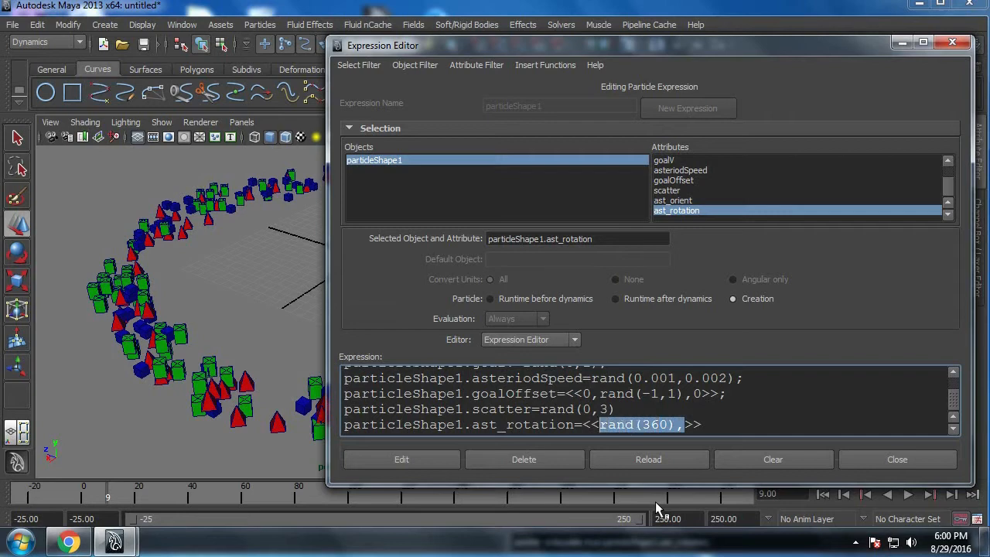
pyautogui.press('Left')
pyautogui.press('Right')
pyautogui.press('Right')
pyautogui.press('Right')
pyautogui.press('Right')
pyautogui.press('Right')
pyautogui.press('Right')
pyautogui.press('Right')
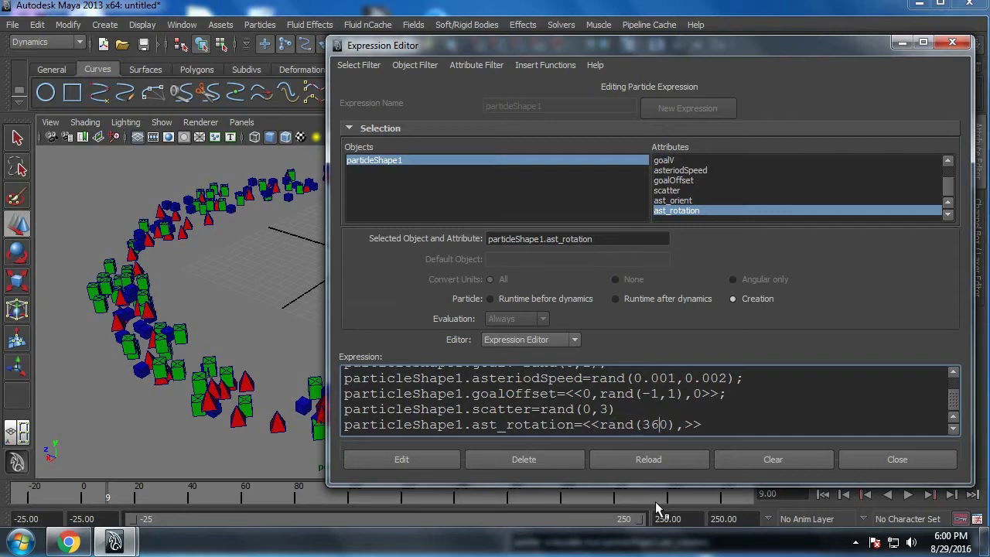
pyautogui.hotkey('ctrl', 'v')
pyautogui.hotkey('ctrl', 'v')
pyautogui.press('BackSpace')
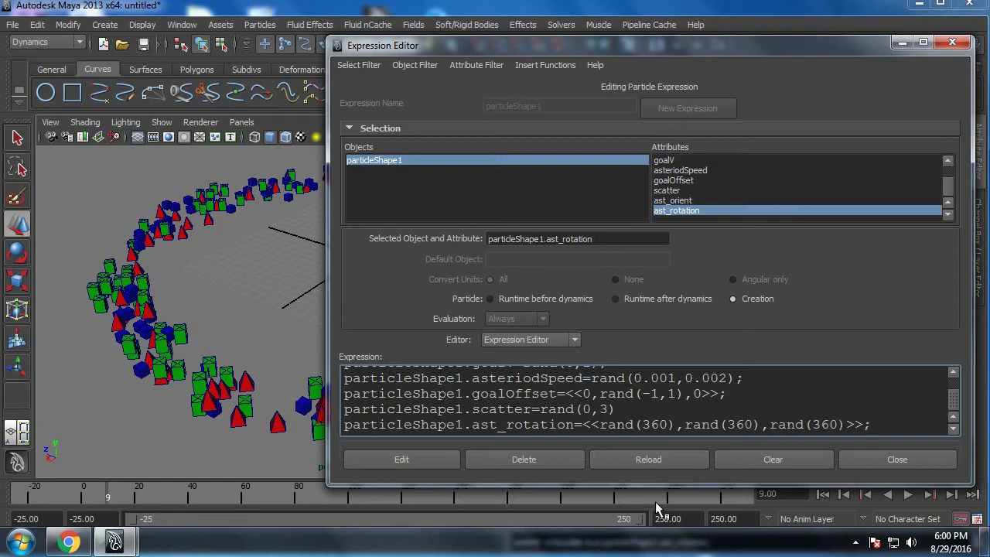
pyautogui.click(453, 465)
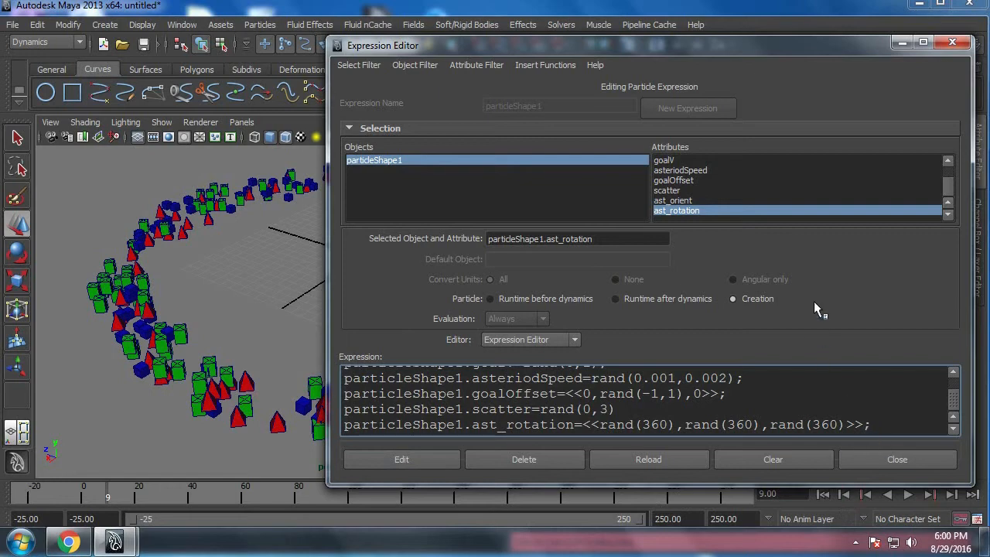
# Step: Move the Expression Editor aside and set the Windows taskbar to auto-hide
pyautogui.moveTo(712, 43); pyautogui.dragTo(602, 42)
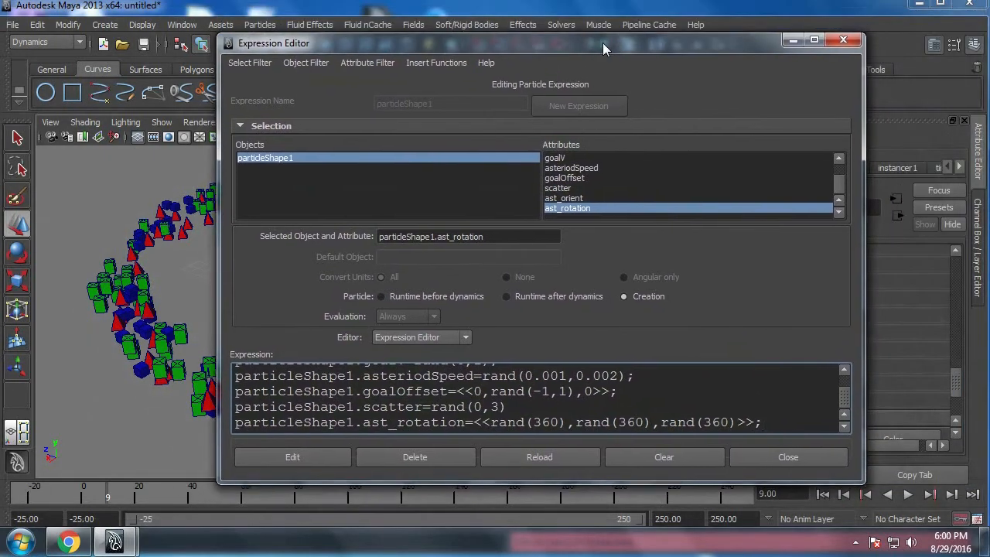
pyautogui.rightClick(642, 541)
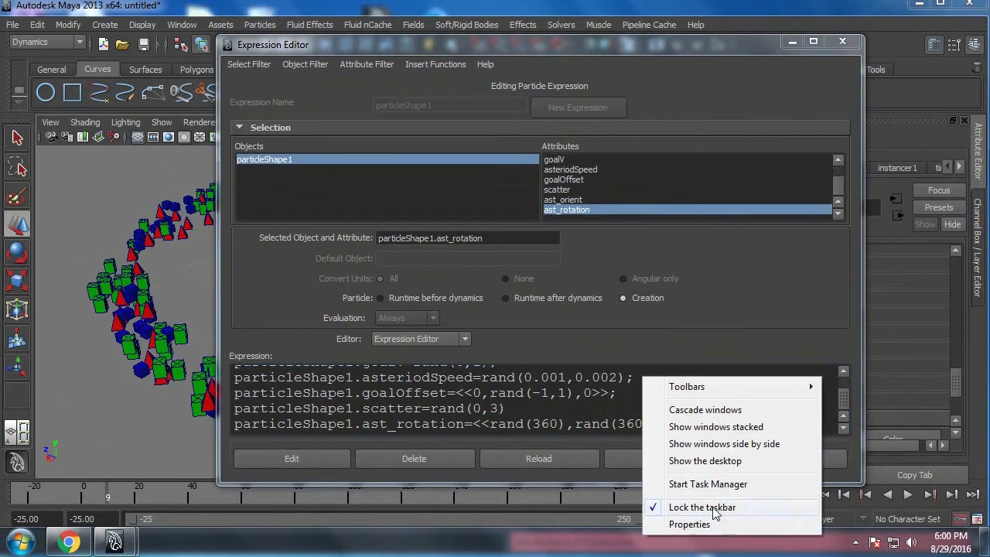
pyautogui.click(707, 529)
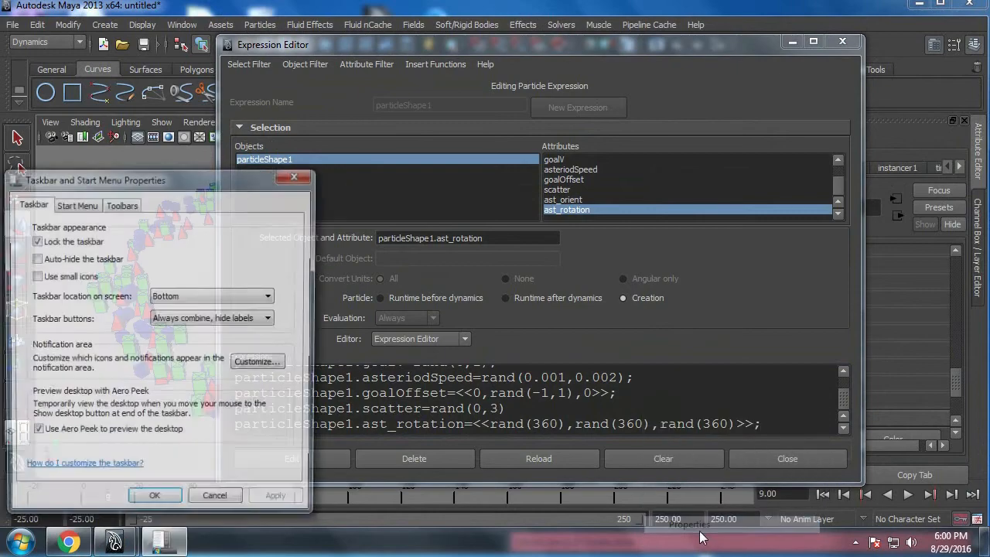
pyautogui.click(81, 260)
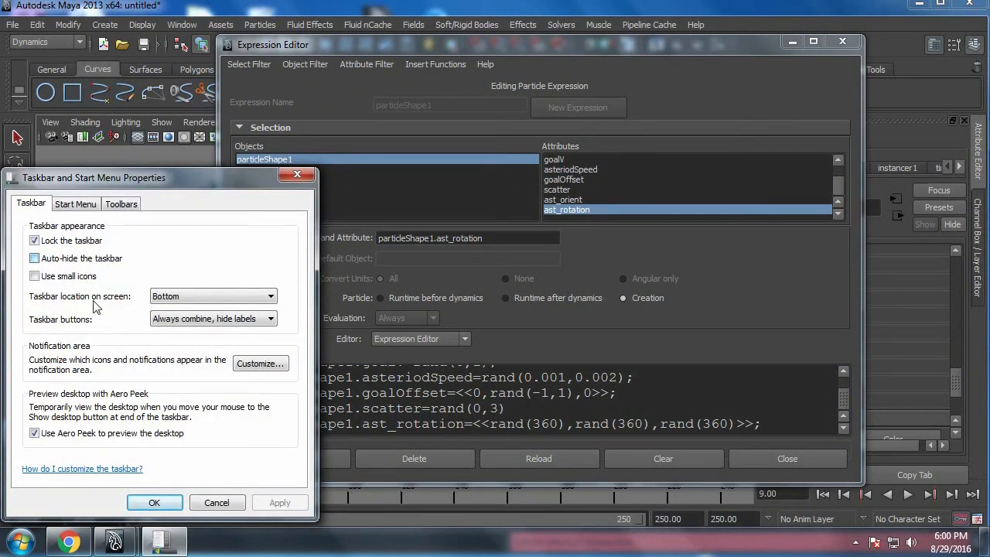
pyautogui.click(141, 501)
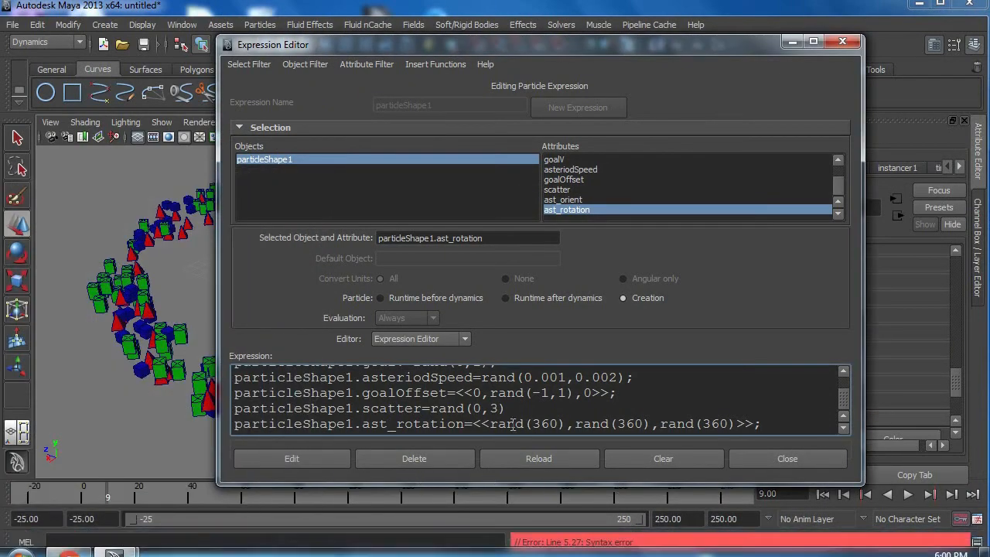
# Step: End the scatter line of the creation expression with a semicolon, apply the edited expression and close the Expression Editor
pyautogui.click(520, 412)
pyautogui.write(';')
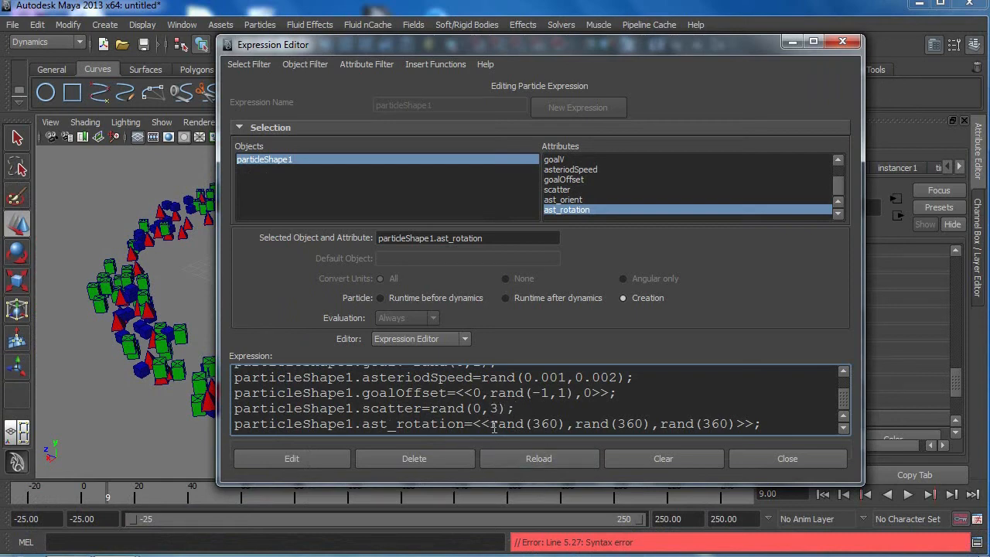
pyautogui.click(328, 458)
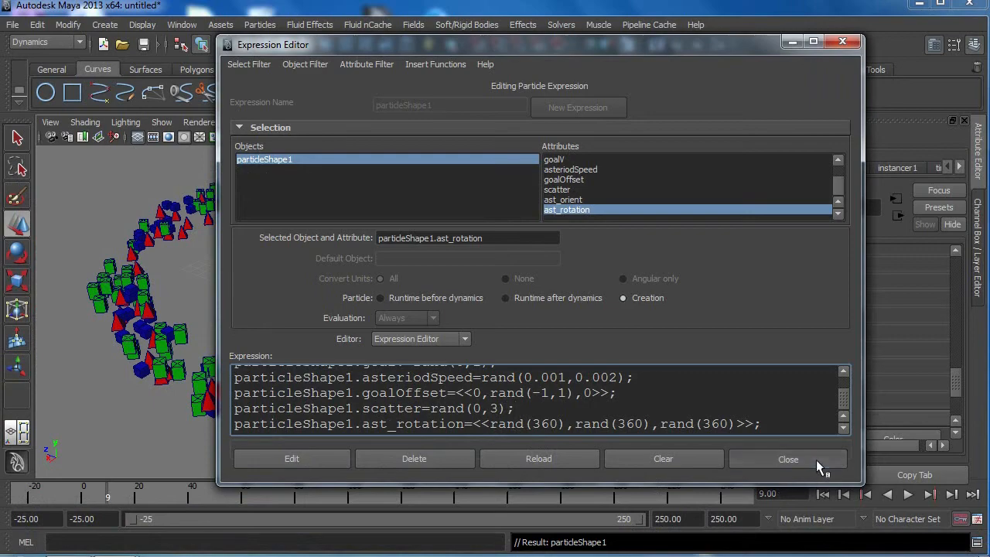
pyautogui.click(816, 459)
# Step: Rewind to the first frame and play the simulation briefly to check the instances after the expression edit
pyautogui.click(827, 495)
pyautogui.click(908, 494)
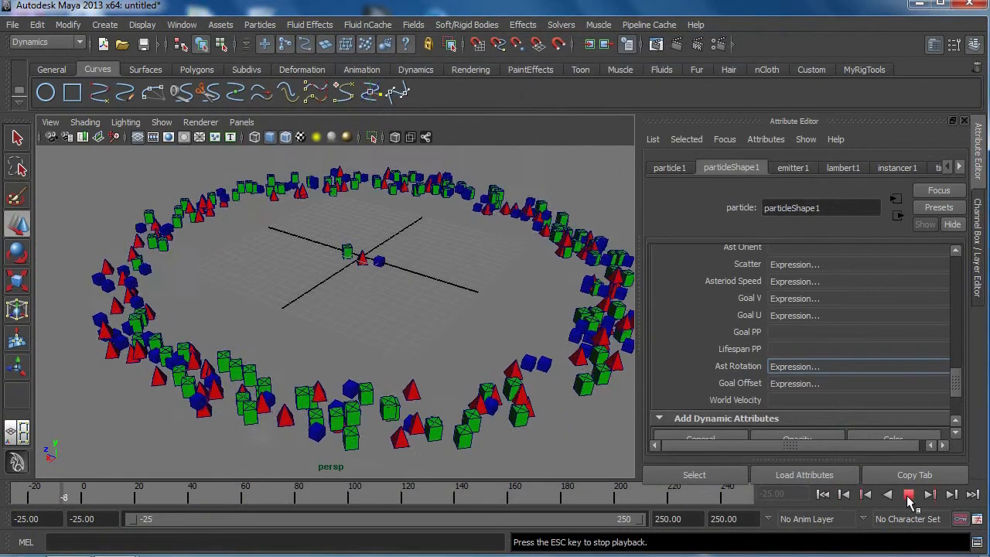
pyautogui.click(908, 495)
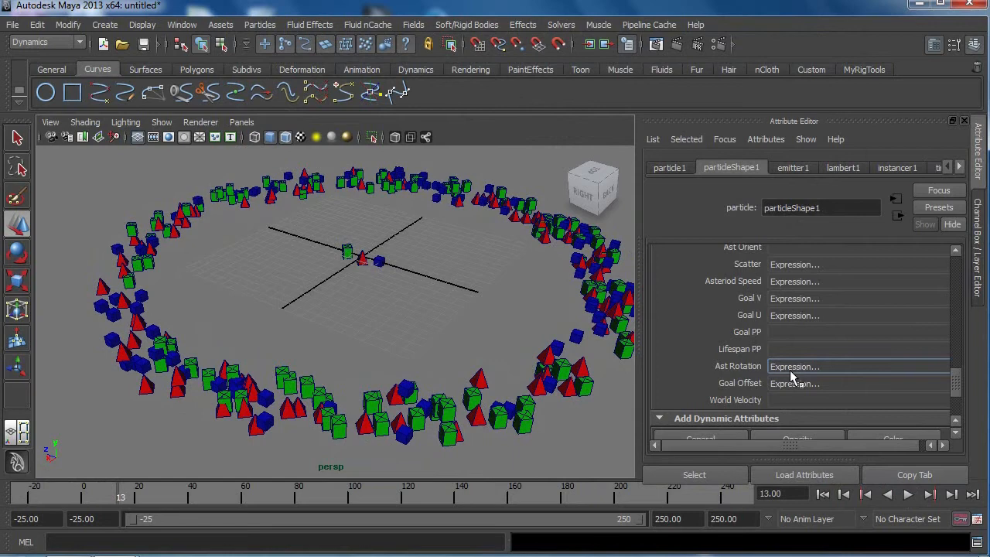
# Step: In the instancer's geometry replacement settings for particleShape1, set the Rotation option to ast_rotation
pyautogui.moveTo(956, 391); pyautogui.dragTo(956, 327)
pyautogui.scroll(5, 770, 341)
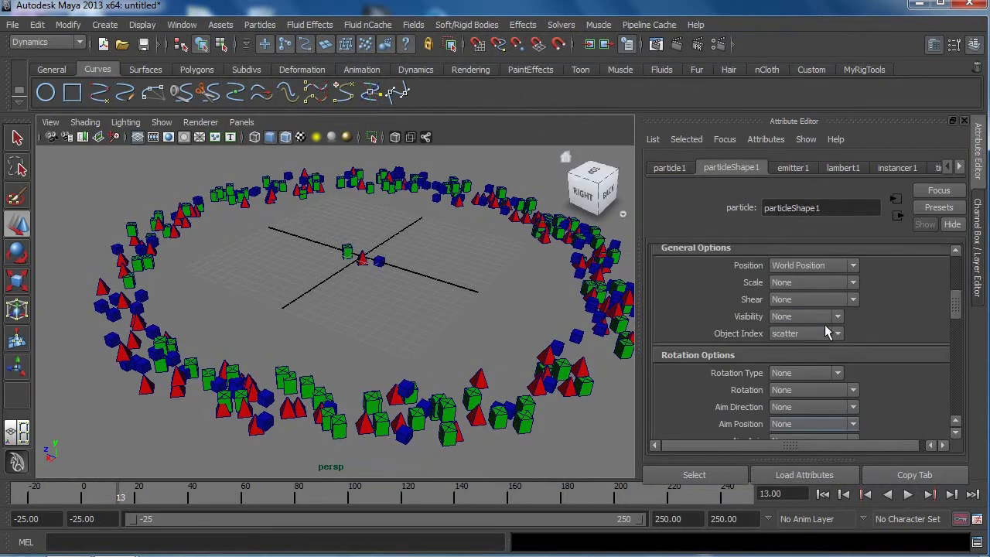
pyautogui.click(659, 288)
pyautogui.scroll(10, 698, 333)
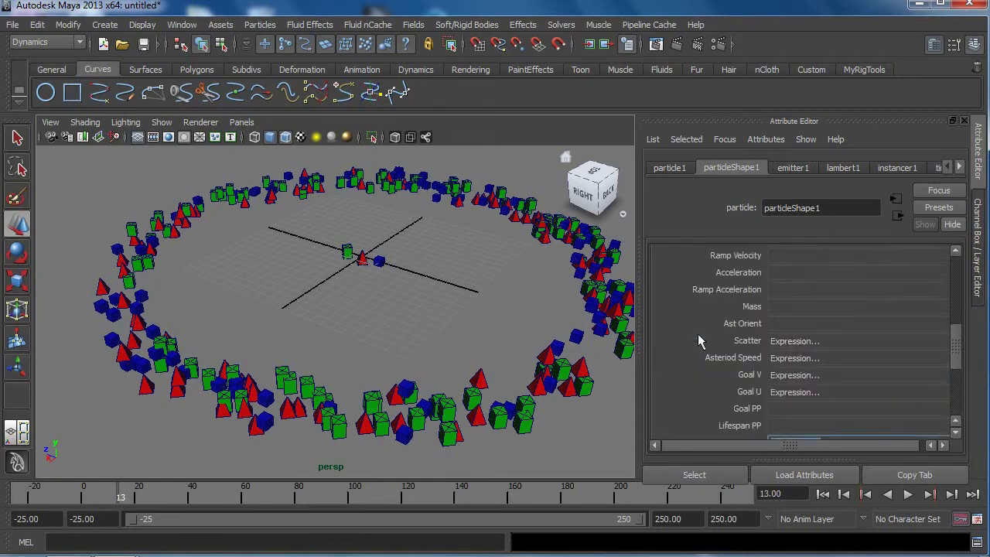
pyautogui.scroll(3, 699, 336)
pyautogui.click(704, 301)
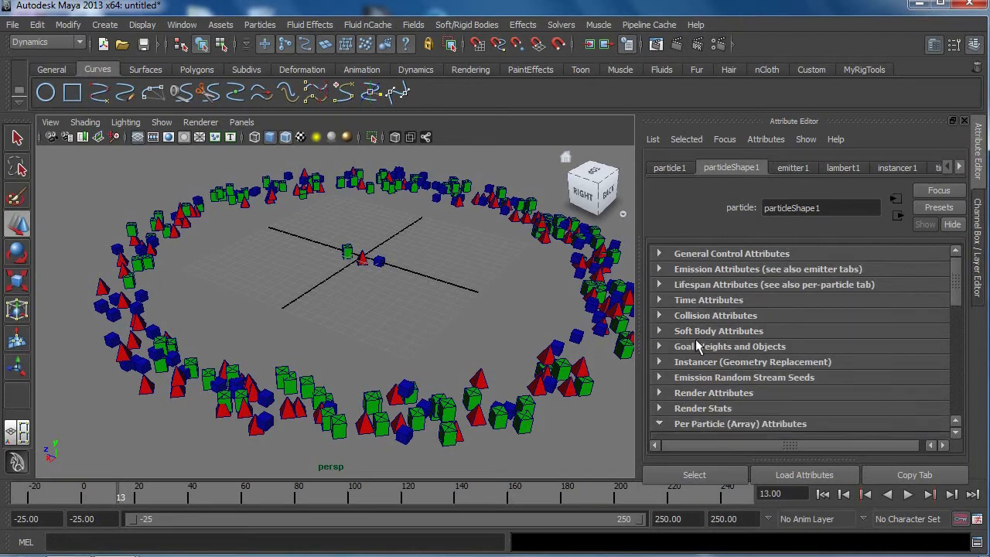
pyautogui.click(710, 361)
pyautogui.scroll(-3, 710, 363)
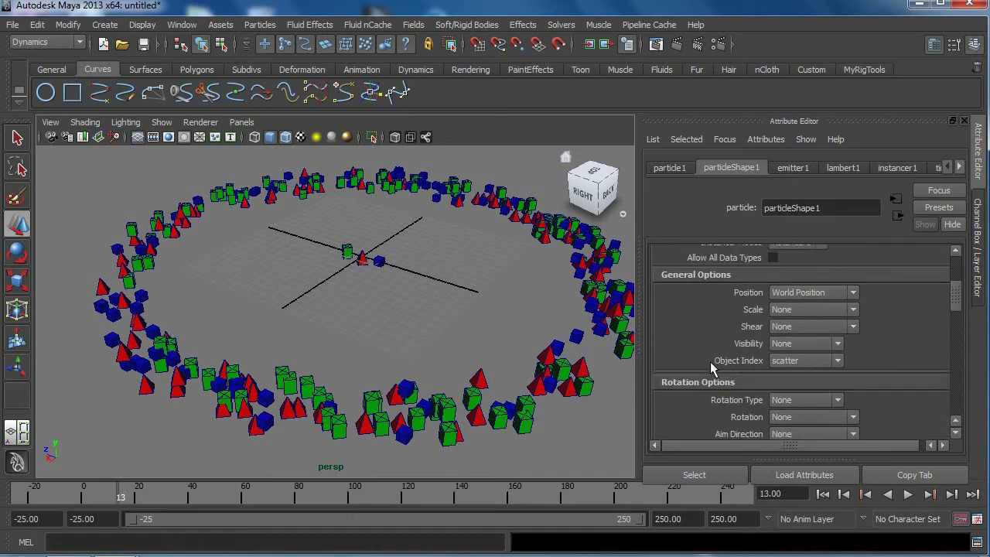
pyautogui.click(820, 372)
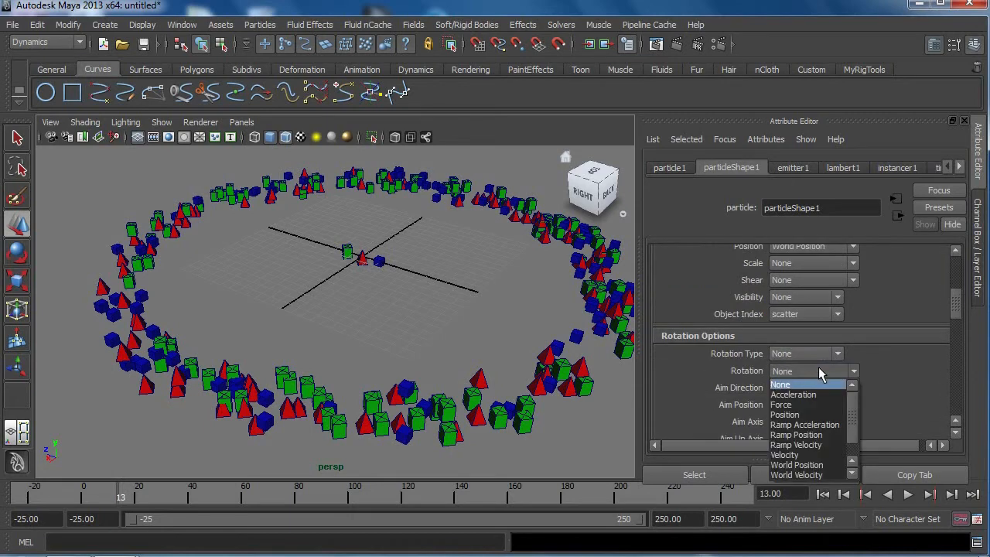
pyautogui.scroll(-1, 813, 472)
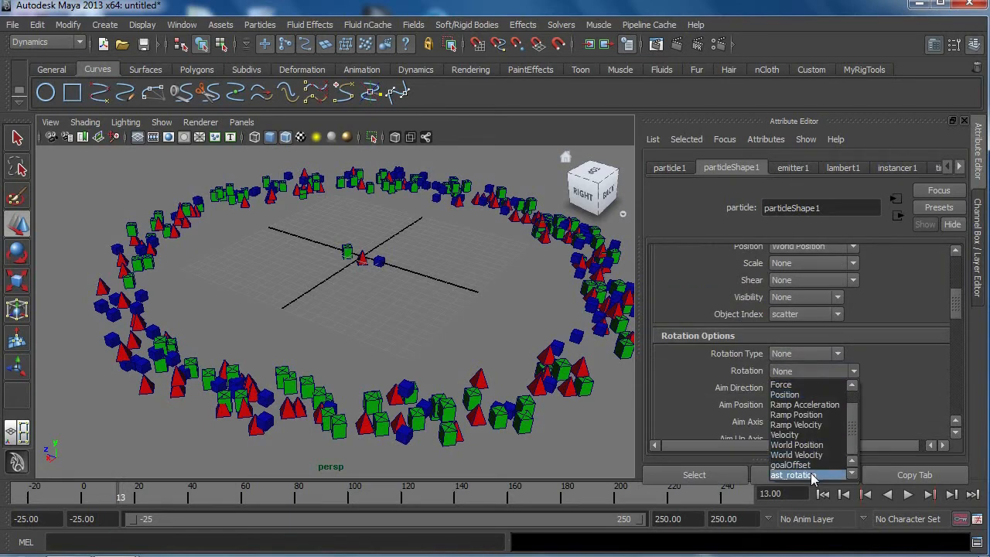
pyautogui.click(808, 475)
# Step: Replay the simulation from the start frame to examine the rotation of the instanced asteroids
pyautogui.click(863, 497)
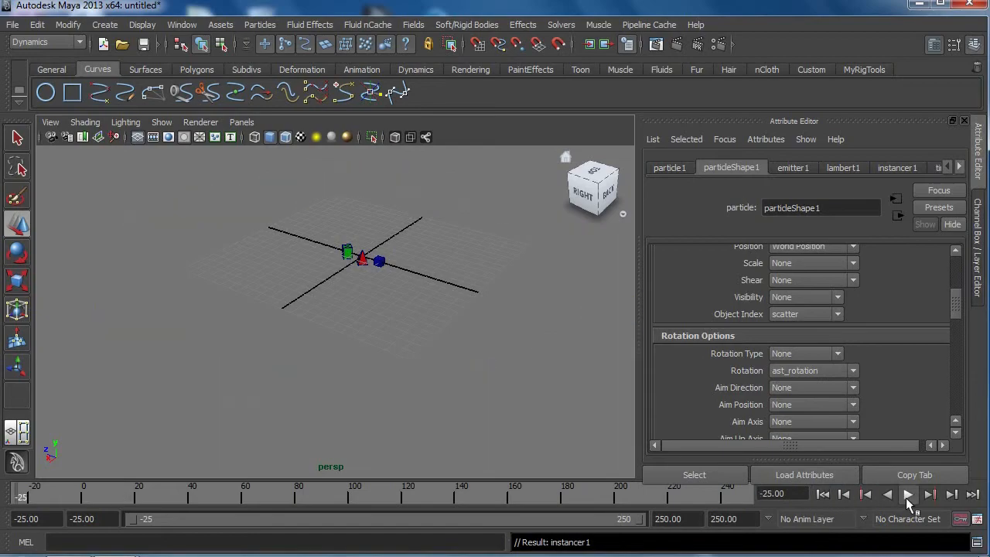
pyautogui.click(909, 495)
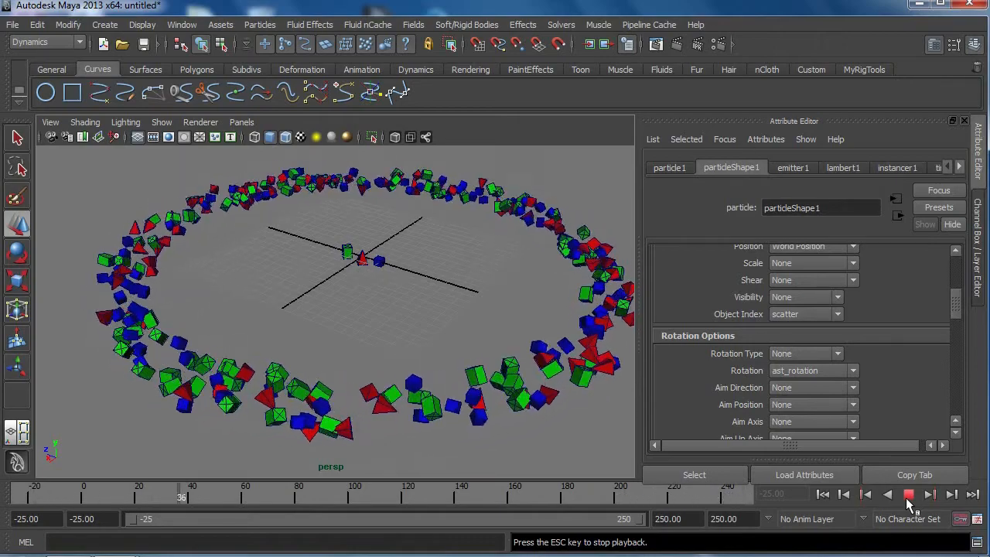
pyautogui.click(907, 499)
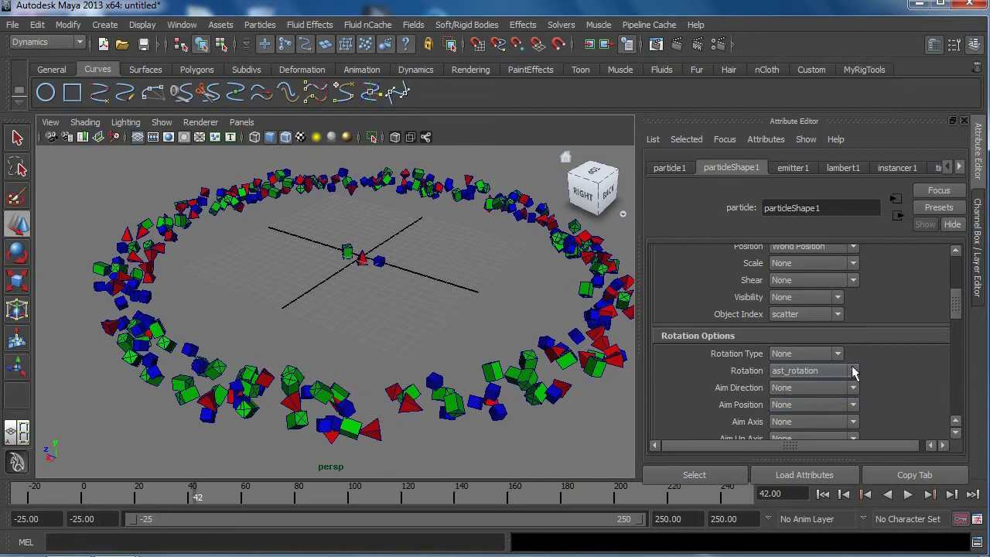
# Step: Open the creation expression for the Ast Orient per-particle attribute
pyautogui.scroll(-5, 852, 366)
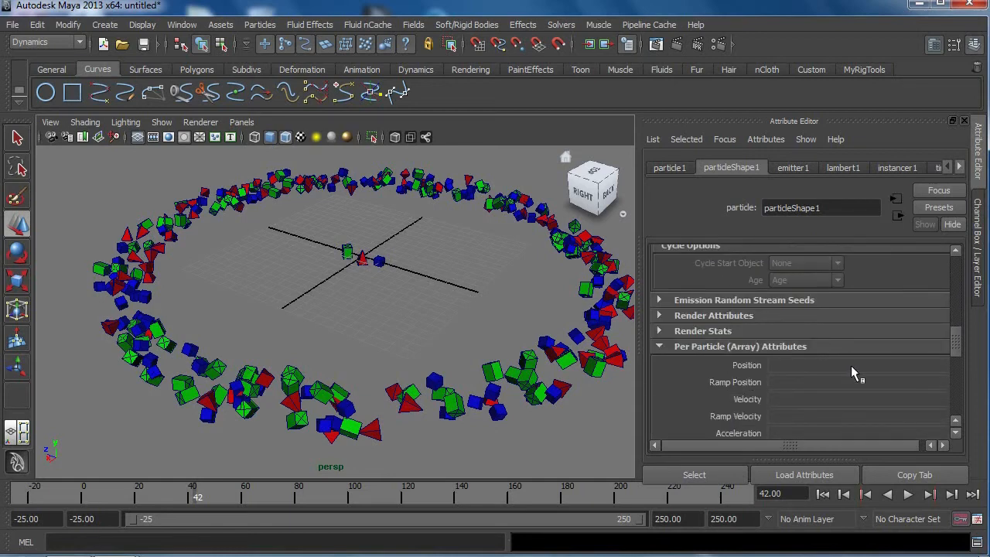
pyautogui.scroll(-5, 851, 368)
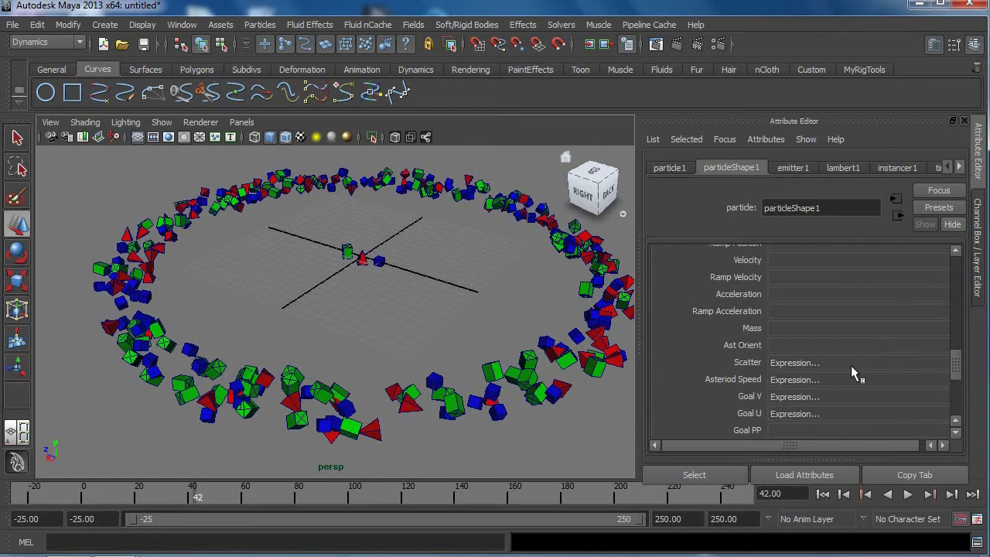
pyautogui.scroll(-3, 851, 368)
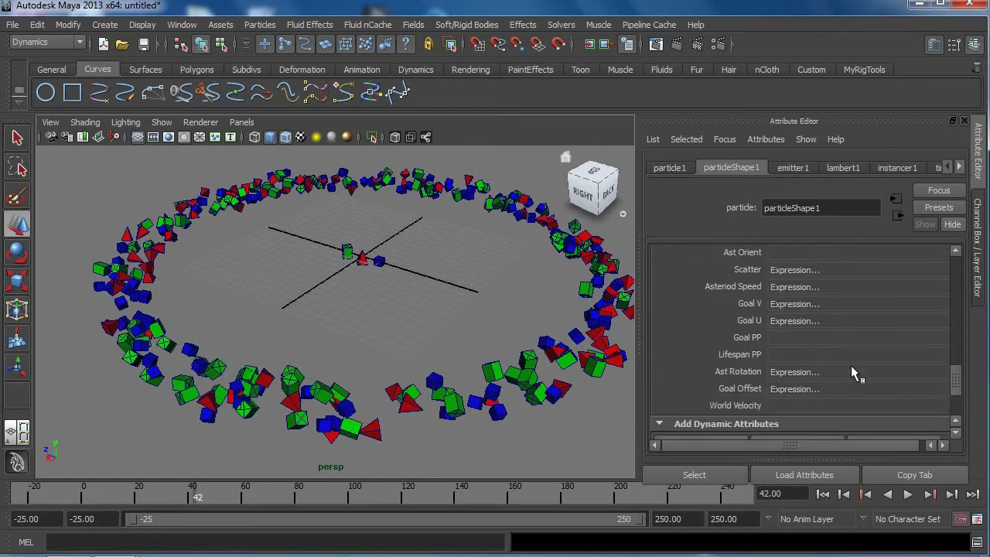
pyautogui.rightClick(779, 371)
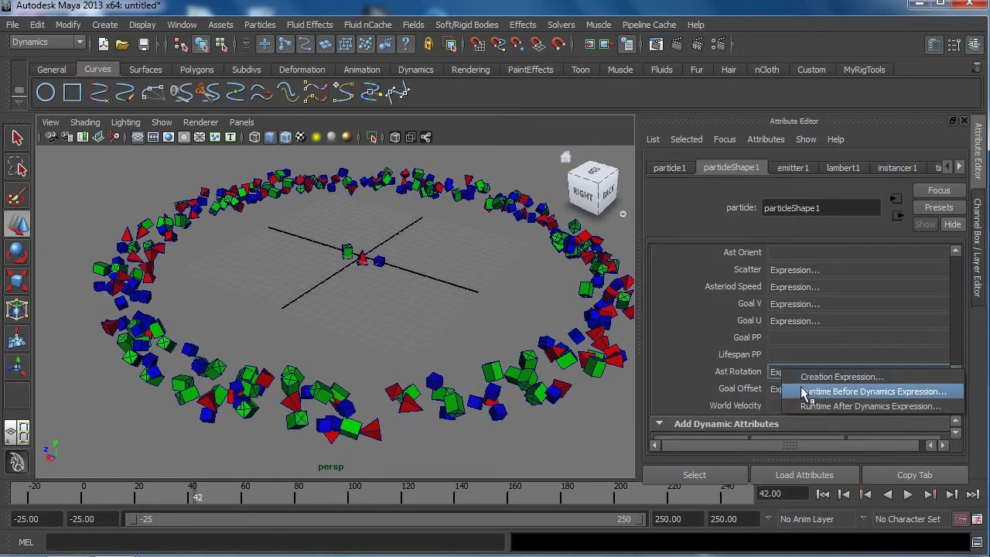
pyautogui.click(682, 353)
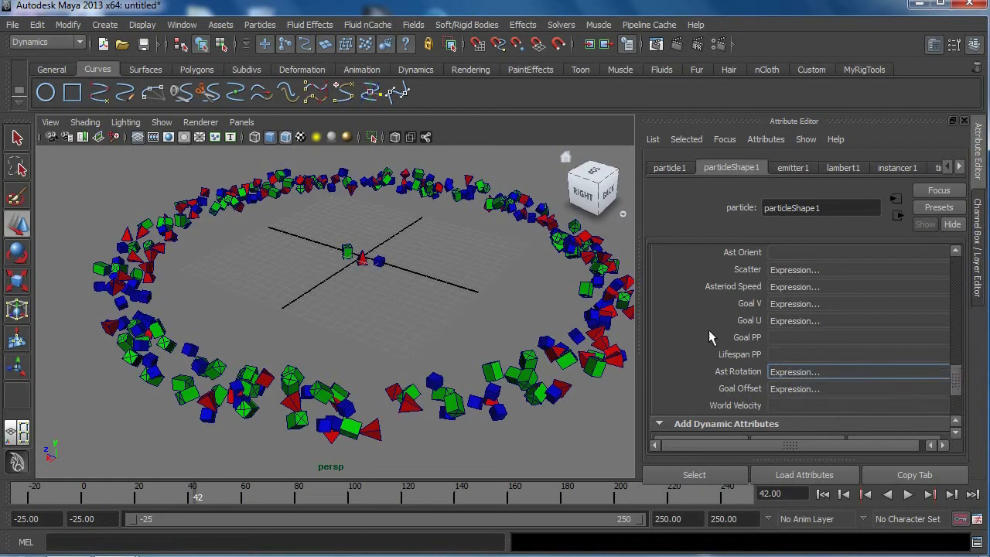
pyautogui.scroll(2, 708, 337)
pyautogui.rightClick(778, 297)
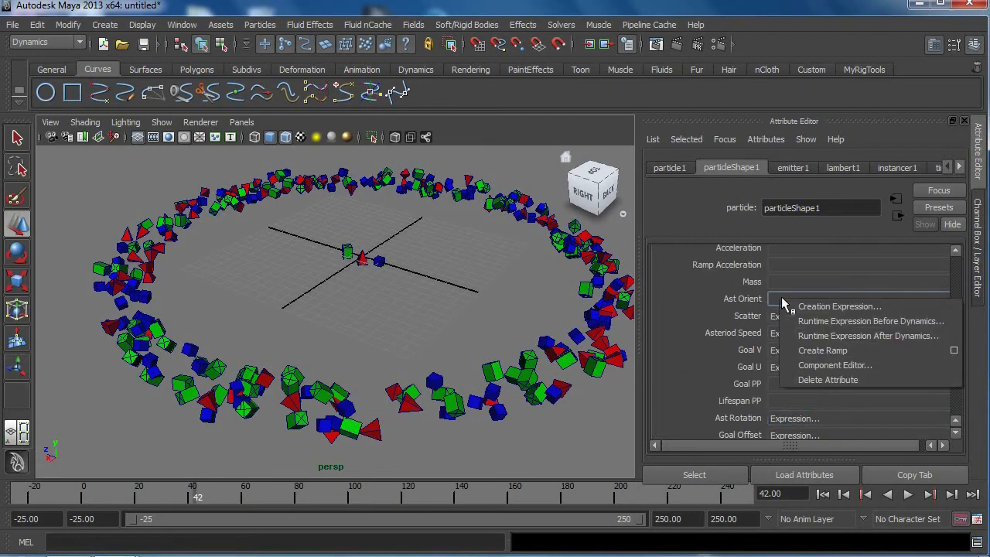
pyautogui.click(799, 306)
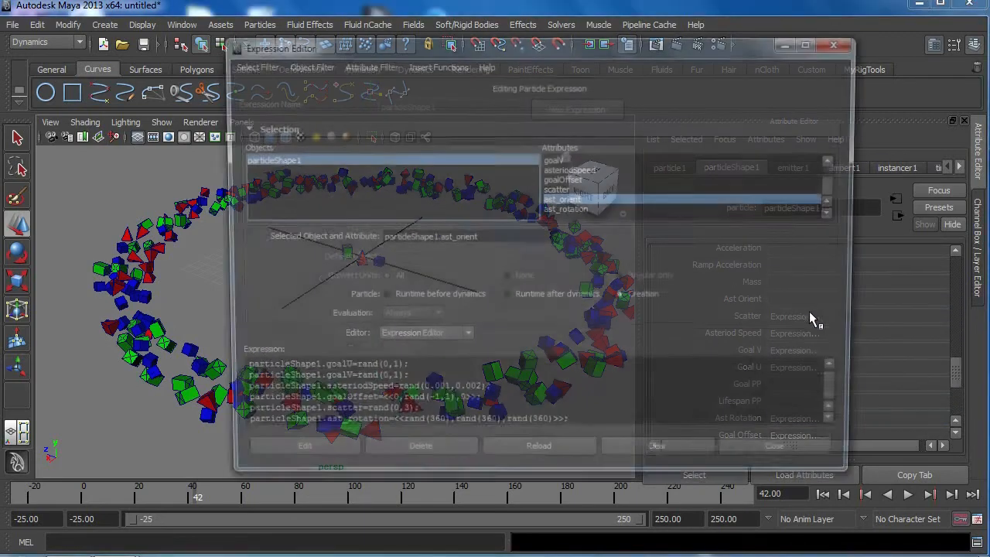
# Step: Append a line reading particleShape1.ast_orient=rand to the creation expression and enlarge the expression text
pyautogui.moveTo(479, 238); pyautogui.dragTo(306, 238)
pyautogui.hotkey('ctrl', 'c')
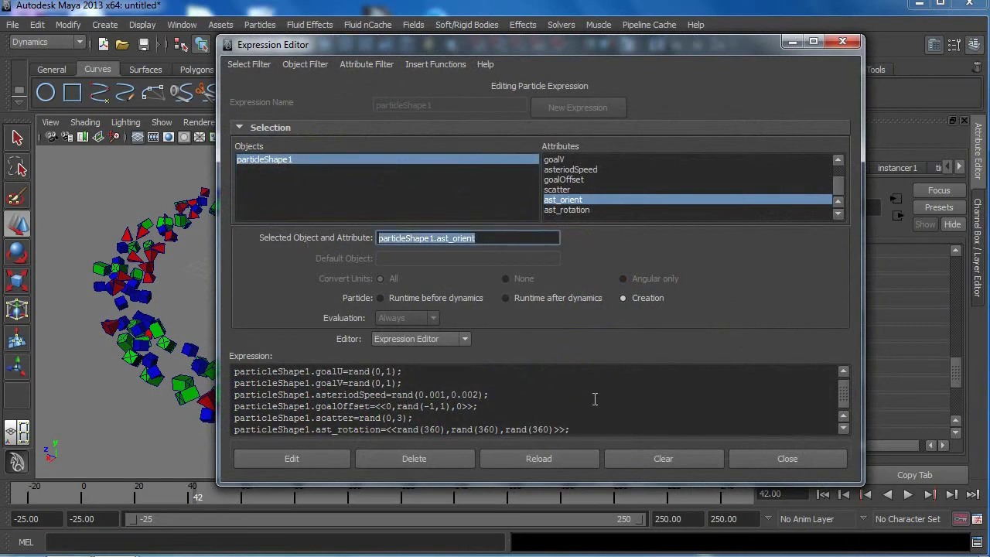
pyautogui.click(616, 427)
pyautogui.press('Return')
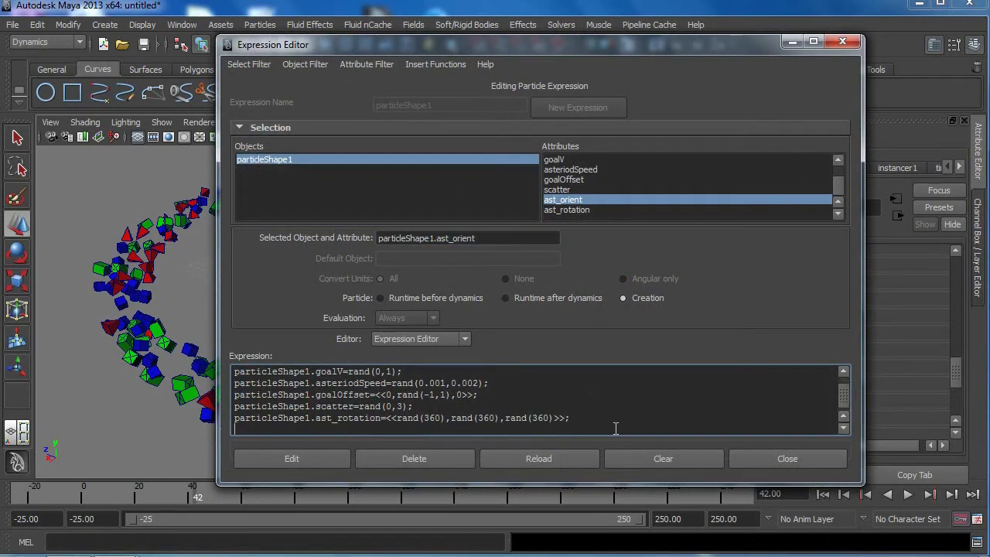
pyautogui.hotkey('ctrl', 'v')
pyautogui.write('=')
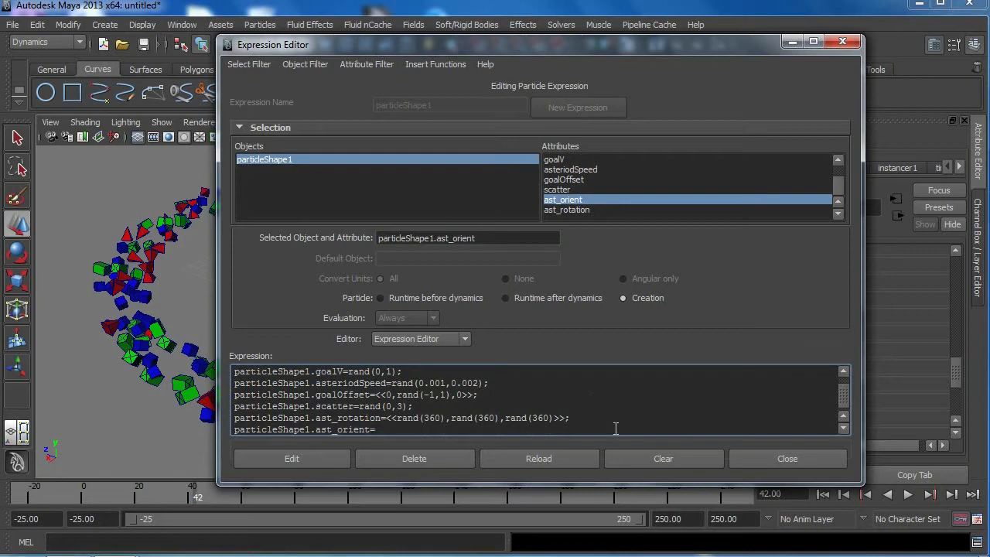
pyautogui.write('rand')
pyautogui.keyDown('ctrl'); pyautogui.scroll(3, 616, 428); pyautogui.keyUp('ctrl')
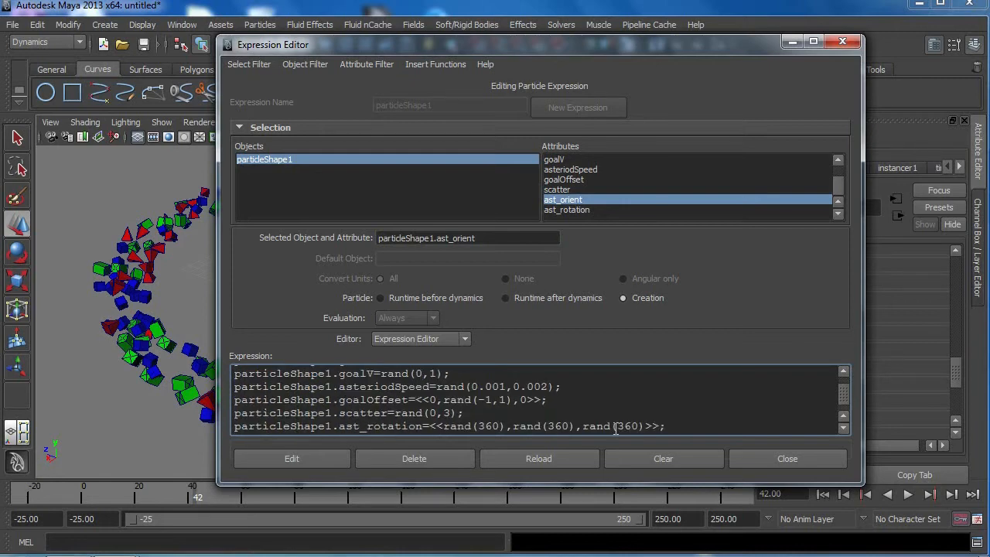
pyautogui.click(846, 427)
pyautogui.click(846, 427)
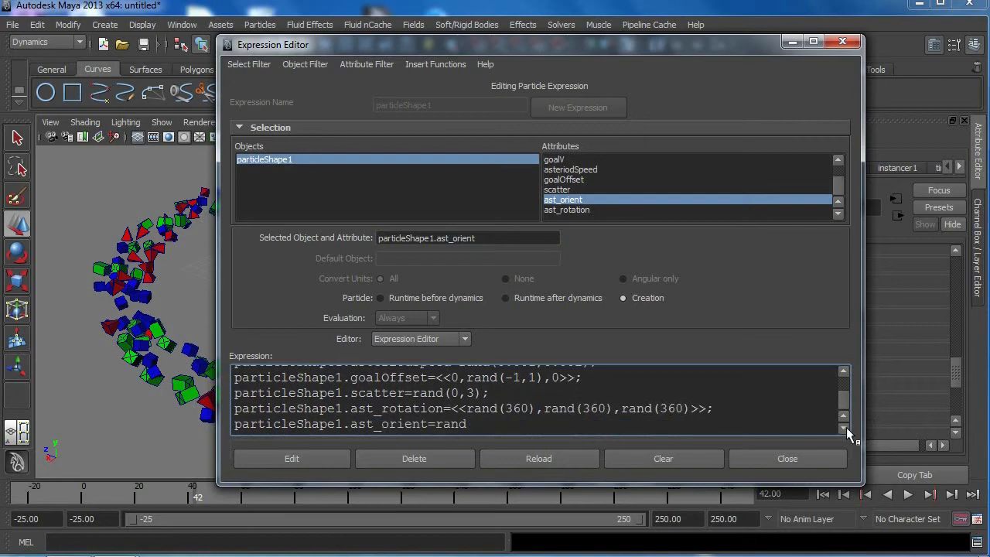
# Step: Complete the ast_orient line as rand(0.1,2) with a closing semicolon, apply the creation expression and close the editor
pyautogui.write('()')
pyautogui.write('0.')
pyautogui.write('1,')
pyautogui.write('2);')
pyautogui.click(291, 459)
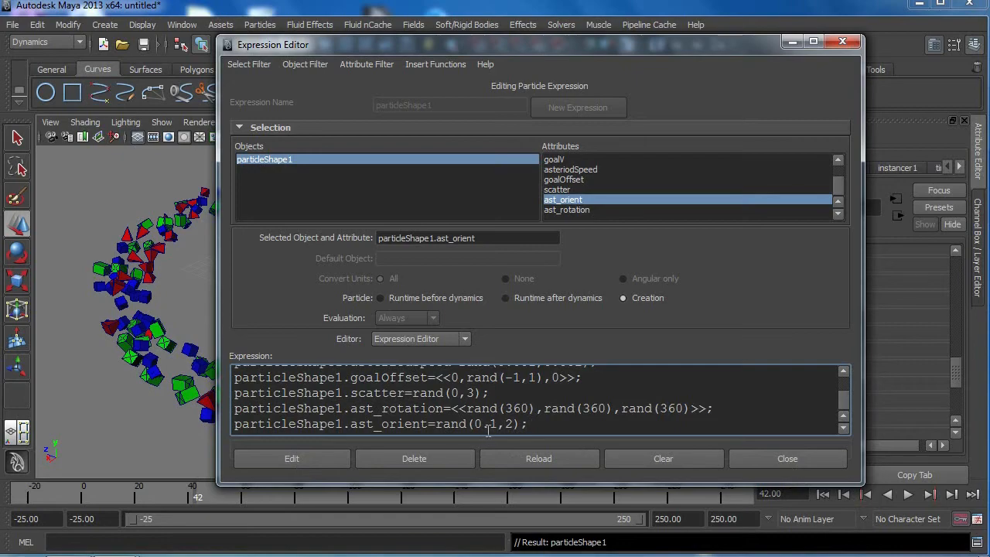
pyautogui.click(770, 462)
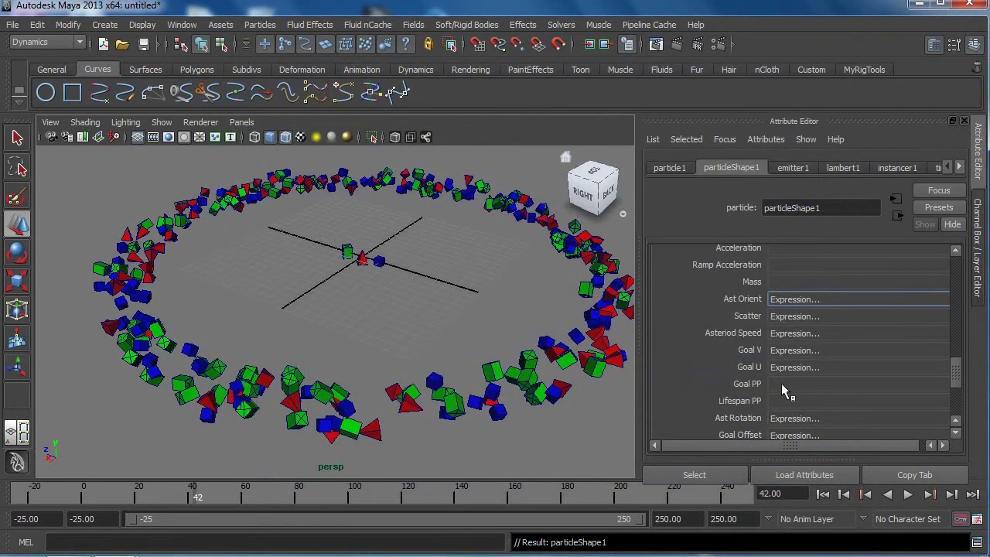
# Step: Open the runtime before dynamics expression for Ast Rotation, append a line with particleShape1.ast_rotation and enlarge the expression text
pyautogui.scroll(-3, 781, 385)
pyautogui.rightClick(788, 373)
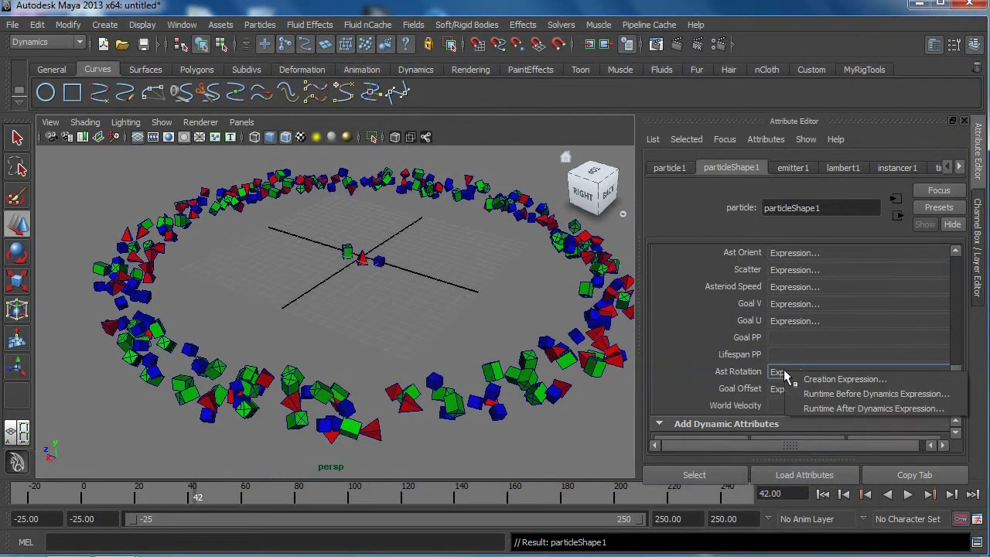
pyautogui.click(829, 393)
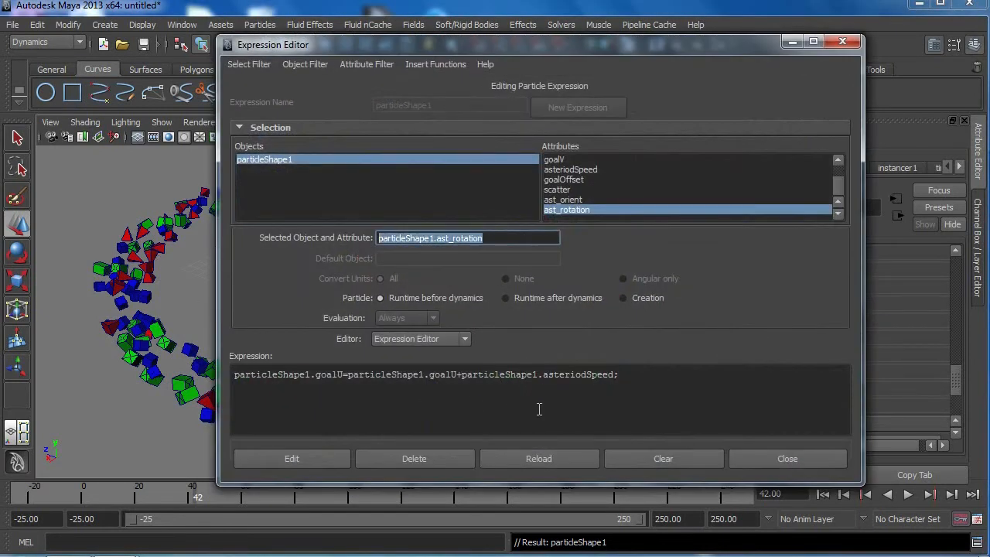
pyautogui.click(629, 378)
pyautogui.press('Return')
pyautogui.write('particleShape1.ast_rotation')
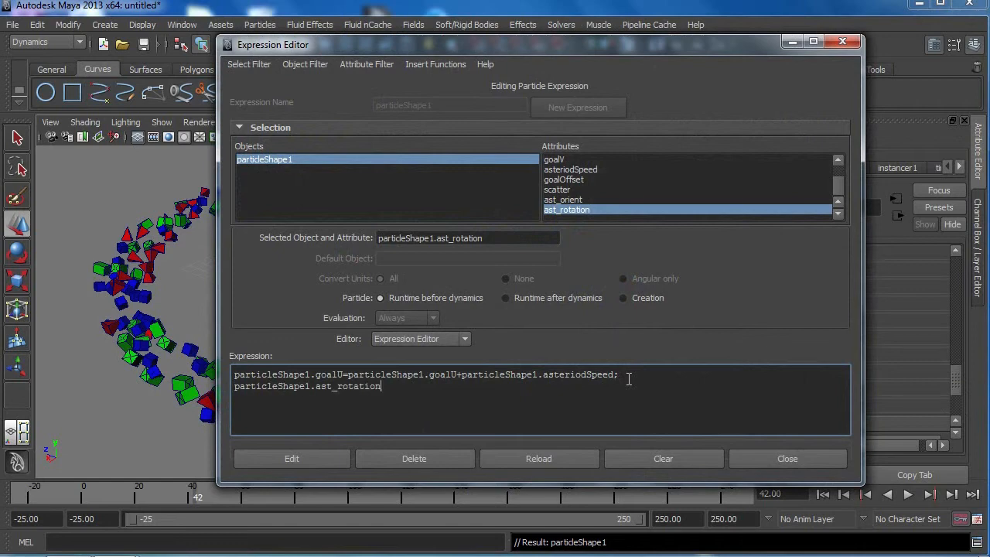
pyautogui.keyDown('ctrl'); pyautogui.scroll(5, 455, 390); pyautogui.keyUp('ctrl')
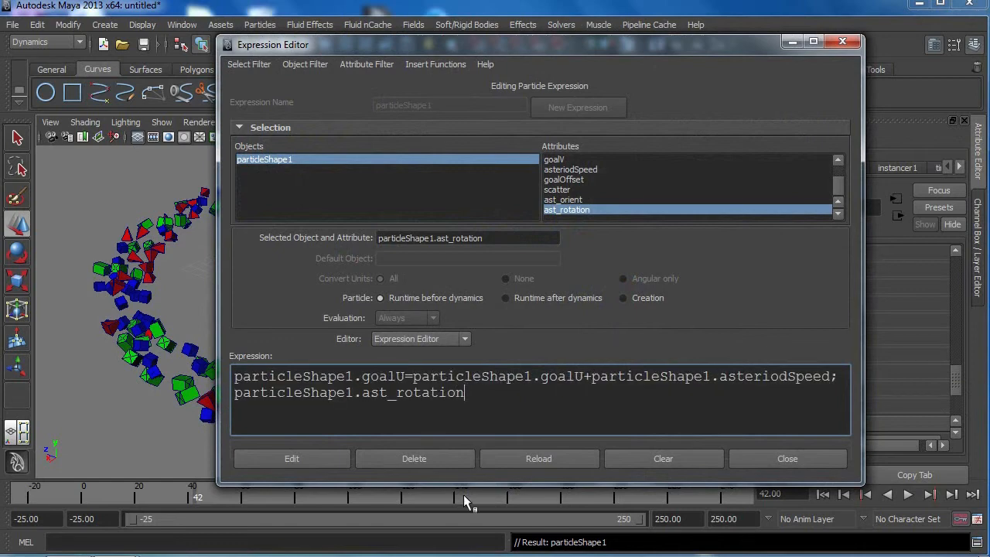
# Step: Extend the new runtime line with an equals sign and a copy of particleShape1.ast_rotation
pyautogui.write('=')
pyautogui.moveTo(464, 395); pyautogui.dragTo(229, 393)
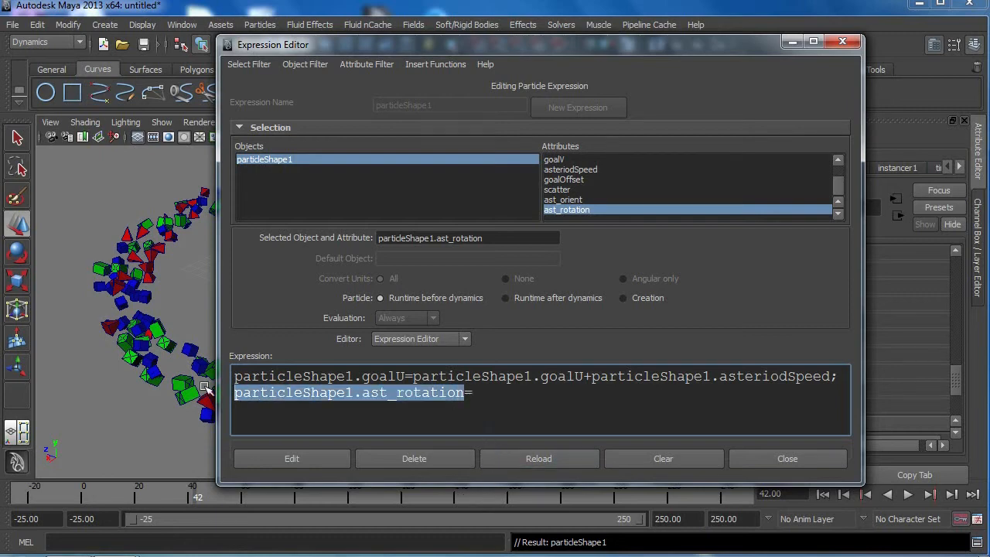
pyautogui.hotkey('ctrl', 'c')
pyautogui.click(490, 414)
pyautogui.hotkey('ctrl', 'v')
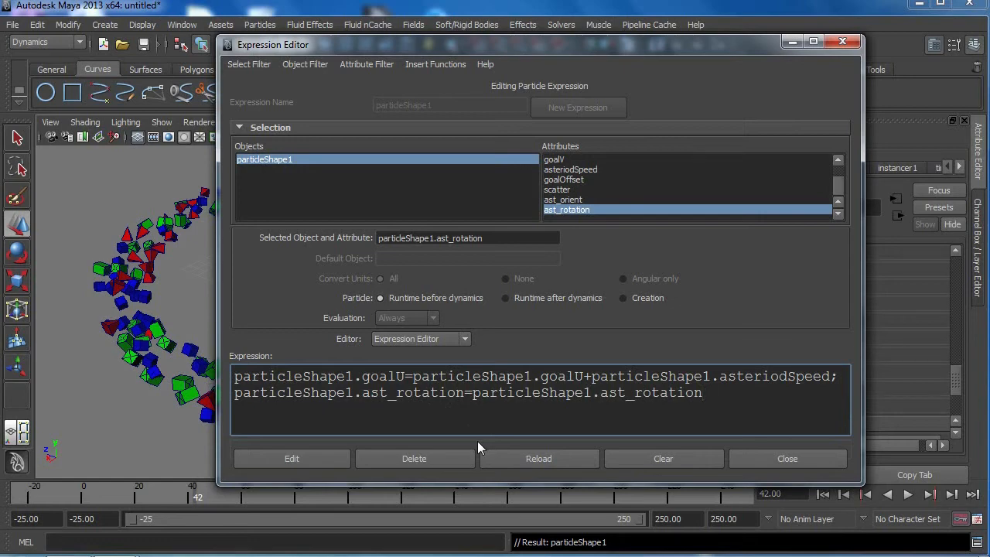
# Step: Complete the ast_rotation runtime line by adding +particleShape1.ast_orient with a closing semicolon, apply the expression and close the editor
pyautogui.write('+')
pyautogui.moveTo(473, 393); pyautogui.dragTo(701, 399)
pyautogui.click(726, 395)
pyautogui.hotkey('ctrl', 'v')
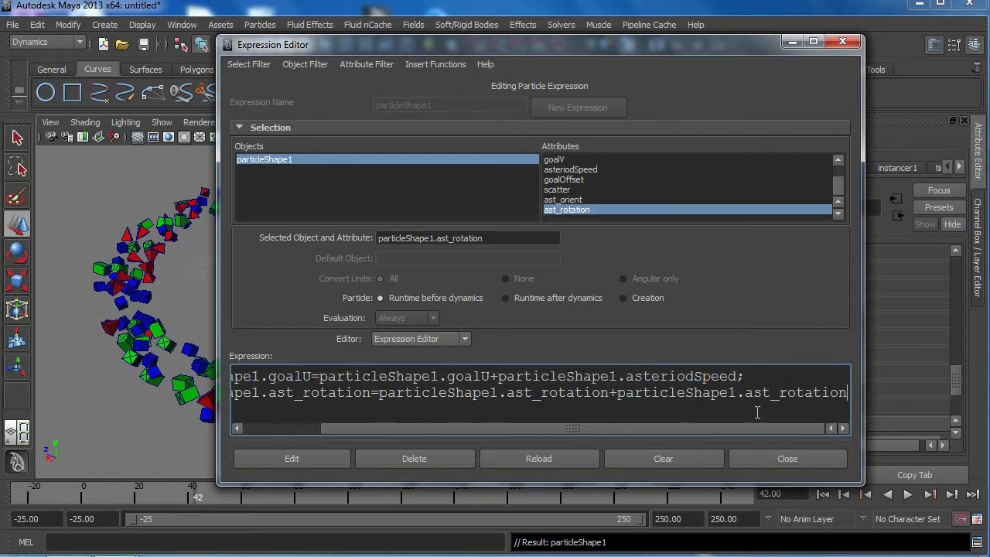
pyautogui.moveTo(778, 393); pyautogui.dragTo(859, 395)
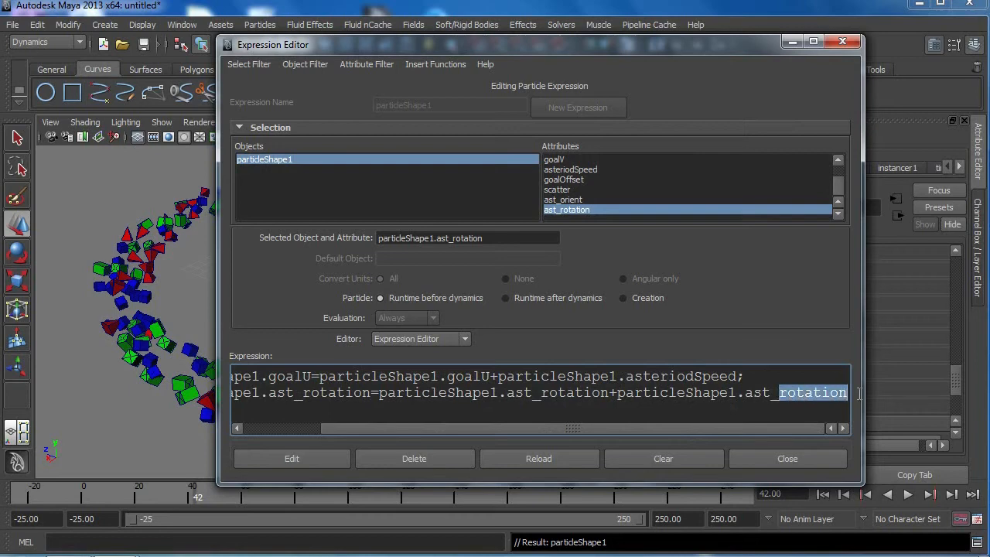
pyautogui.write('orient')
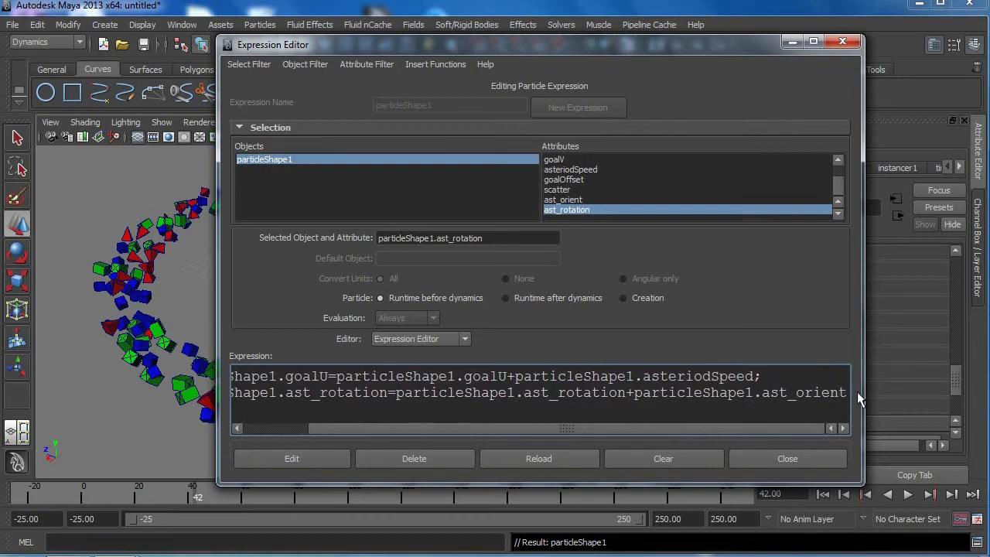
pyautogui.write(';')
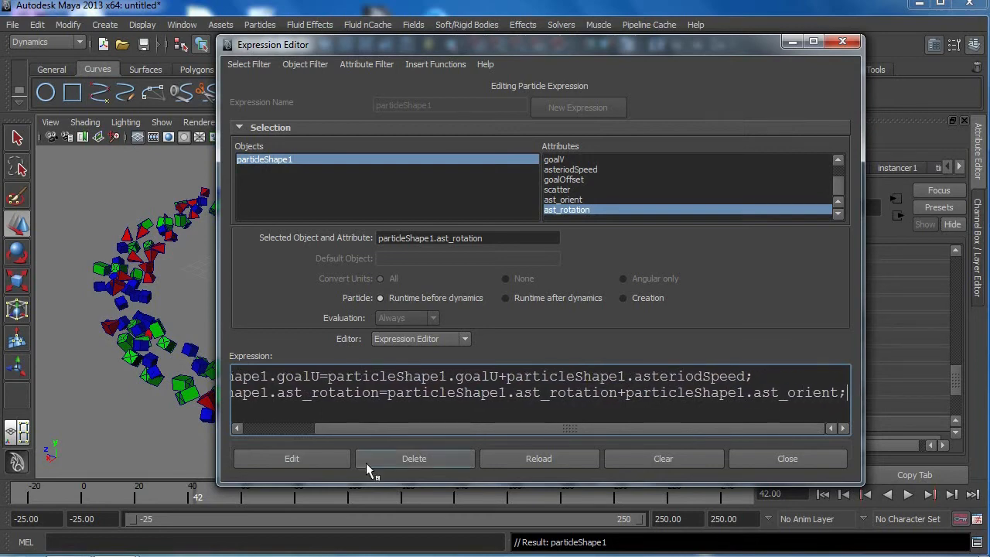
pyautogui.click(305, 461)
pyautogui.click(826, 461)
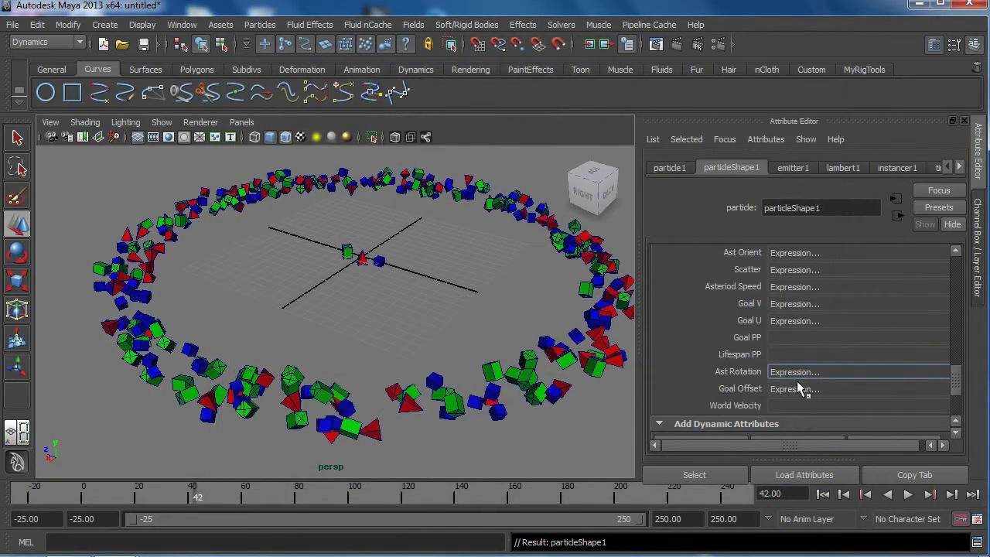
# Step: Rewind to the first frame and play the simulation to check the spinning of the instances, stopping it partway
pyautogui.scroll(3, 785, 379)
pyautogui.scroll(10, 783, 358)
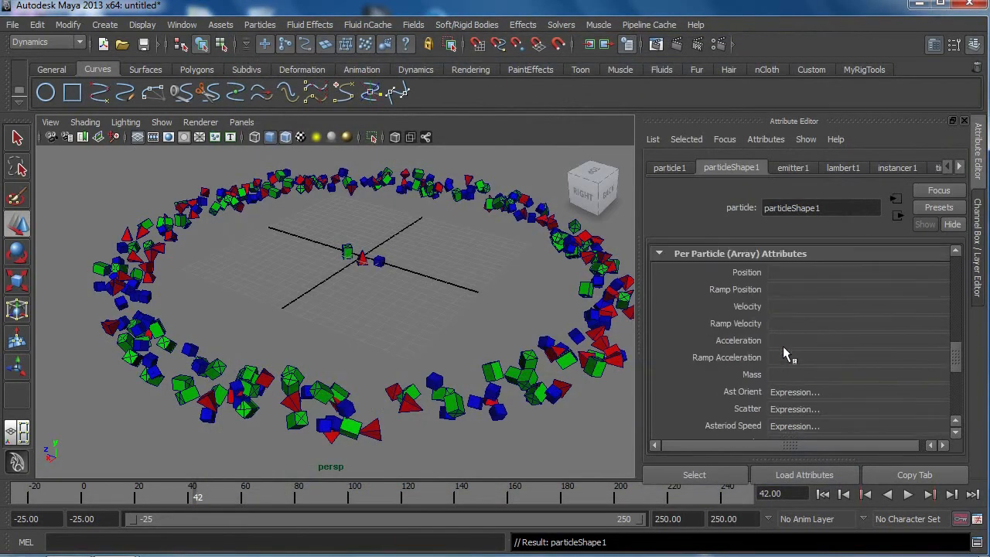
pyautogui.scroll(-5, 782, 354)
pyautogui.click(822, 493)
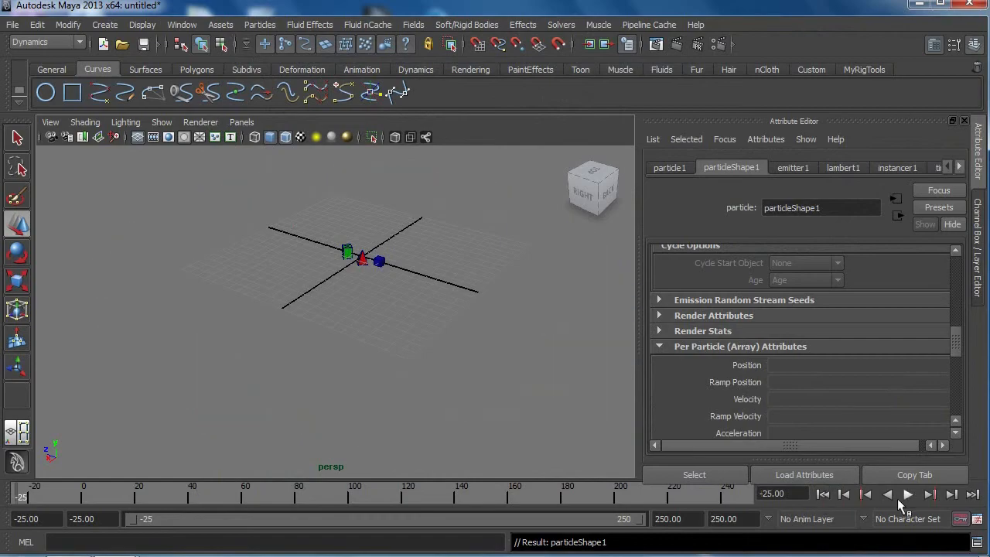
pyautogui.click(908, 494)
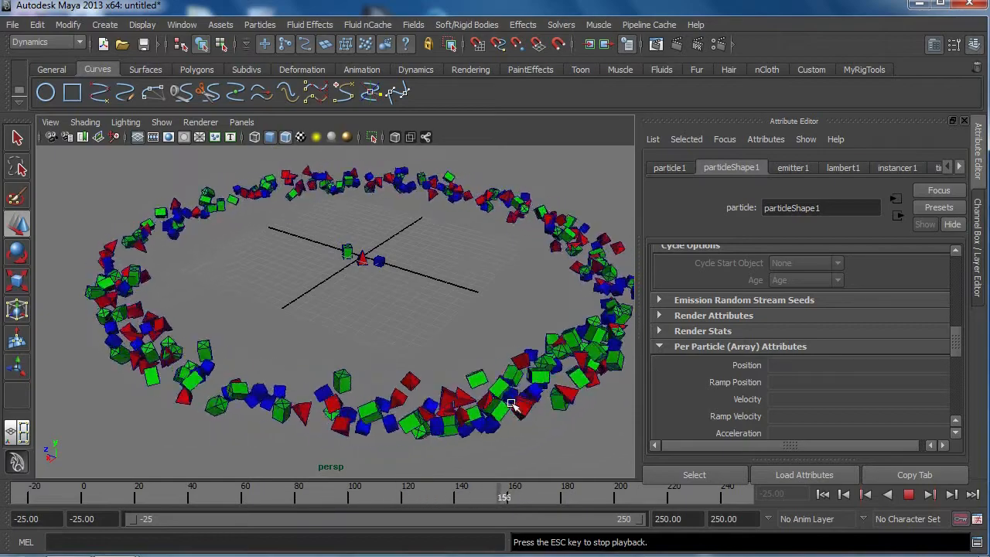
pyautogui.click(909, 495)
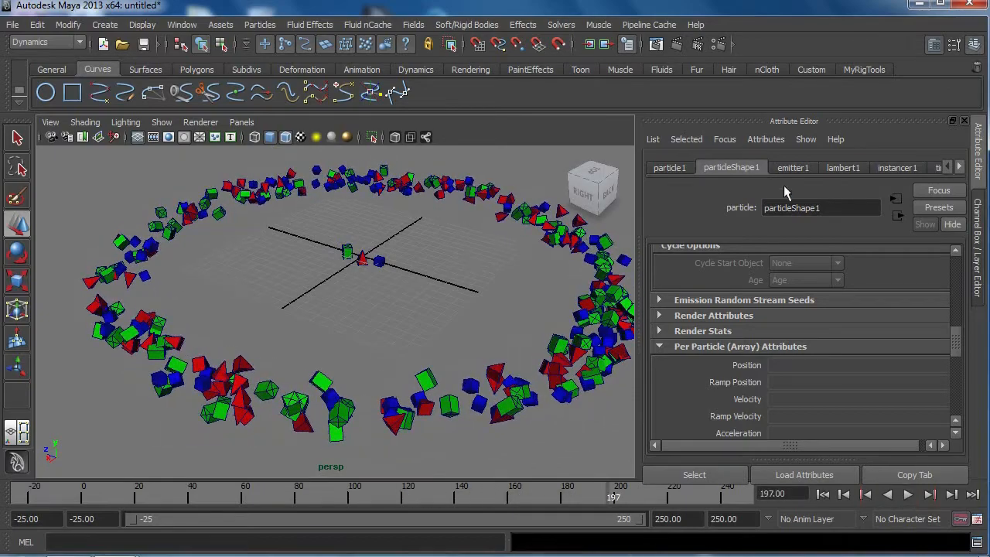
# Step: Add a per-particle vector attribute named ast_scale with an initial state attribute to particleShape1
pyautogui.click(793, 167)
pyautogui.scroll(-10, 815, 343)
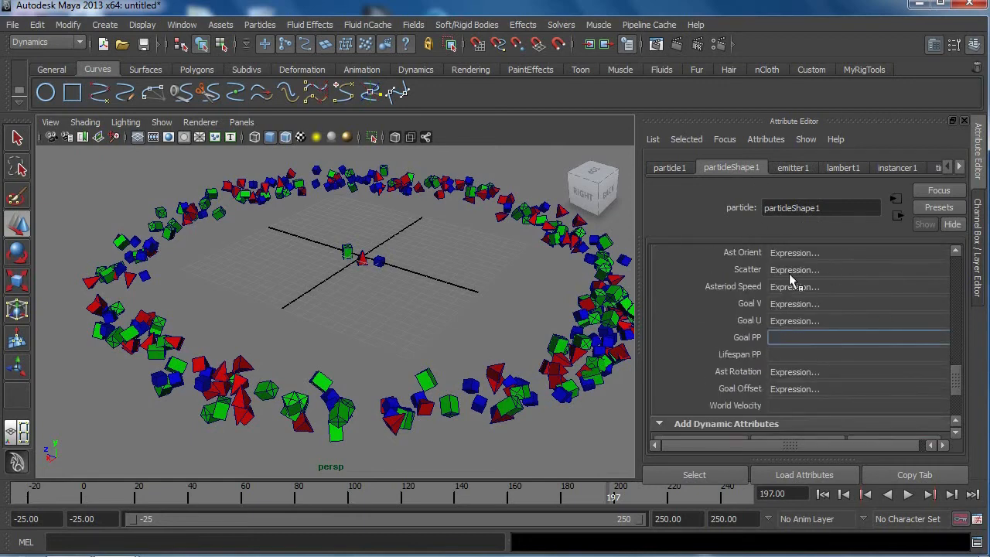
pyautogui.scroll(-3, 786, 289)
pyautogui.click(701, 349)
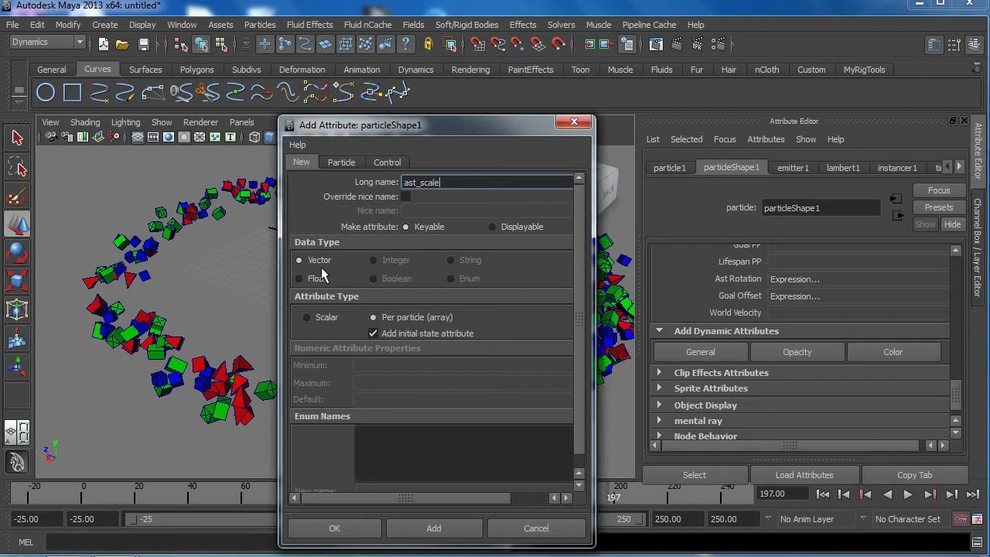
pyautogui.click(334, 528)
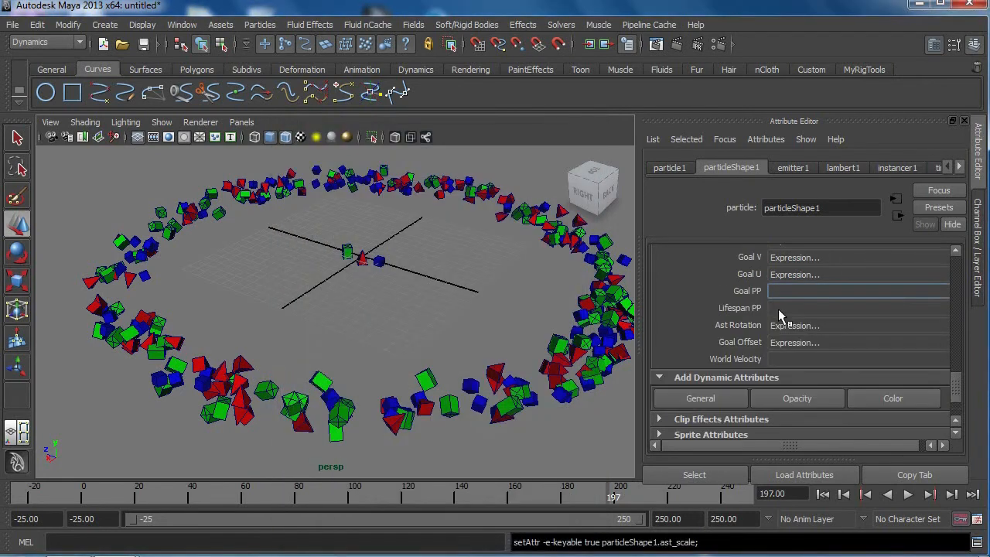
# Step: Refresh the per-particle attribute list of particleShape1 by refocusing on particle1 so that Ast Scale is listed
pyautogui.scroll(2, 778, 308)
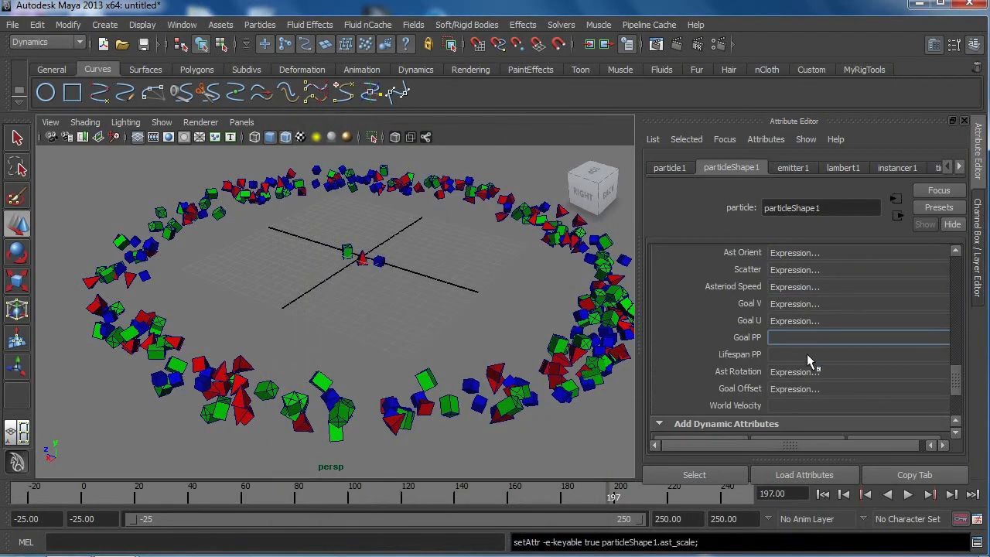
pyautogui.scroll(2, 808, 361)
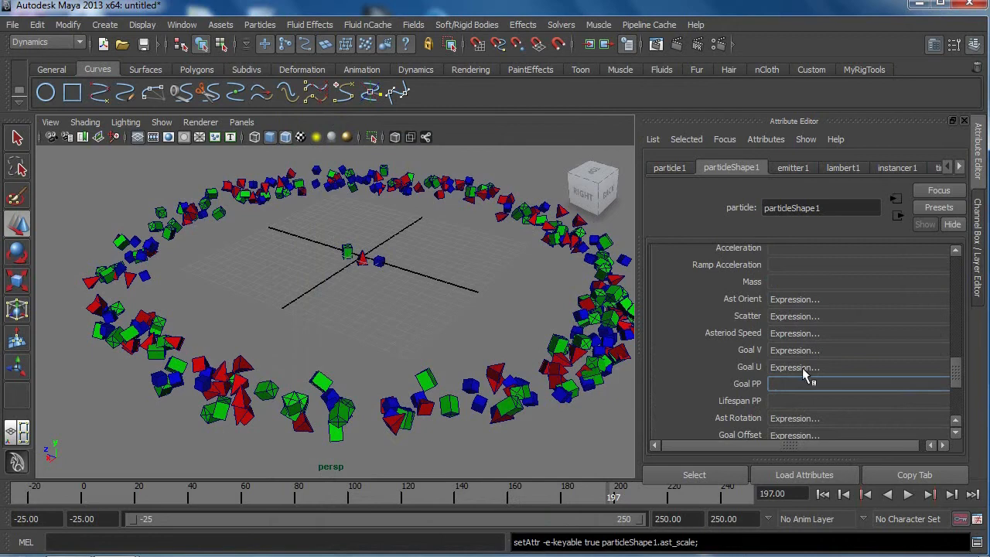
pyautogui.scroll(-2, 802, 374)
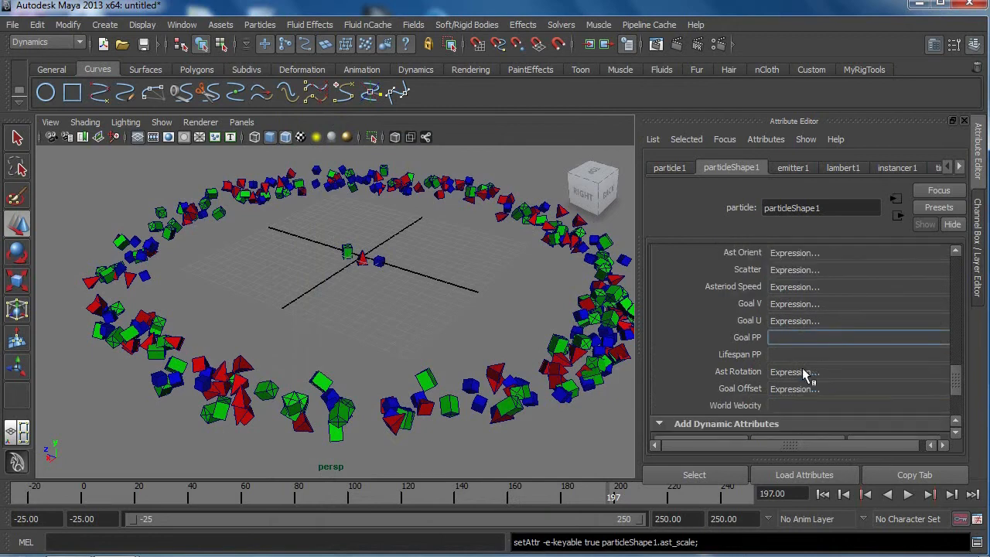
pyautogui.scroll(2, 805, 374)
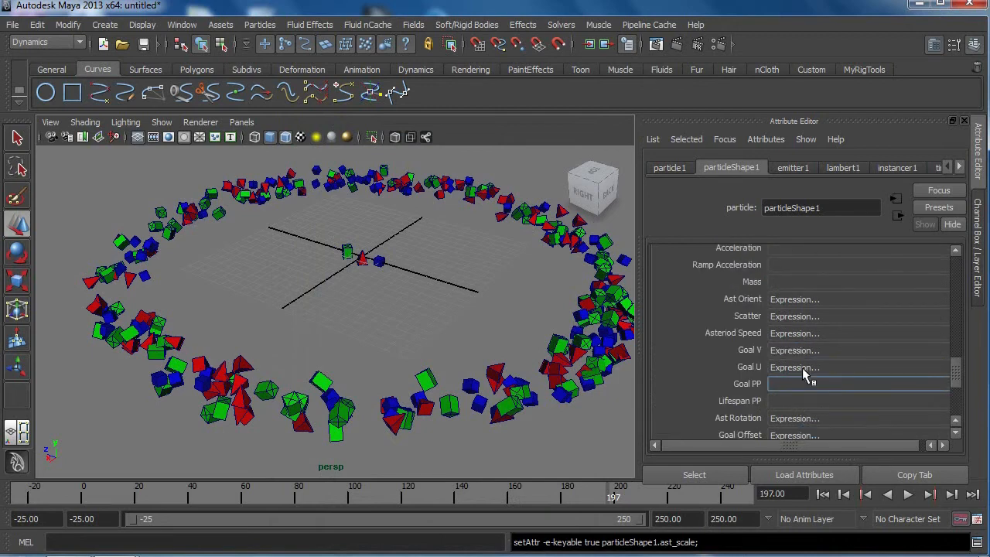
pyautogui.scroll(4, 804, 374)
pyautogui.scroll(-6, 804, 375)
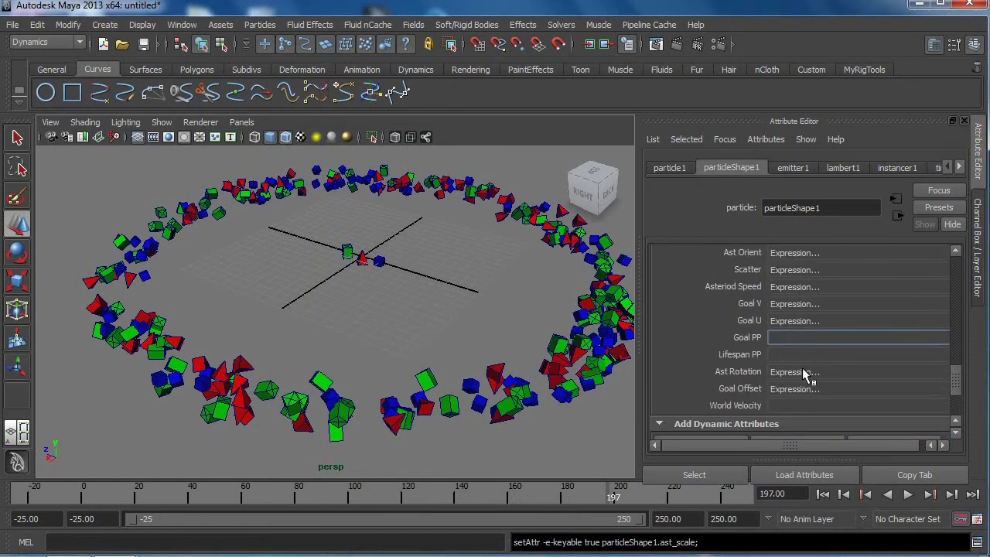
pyautogui.click(725, 139)
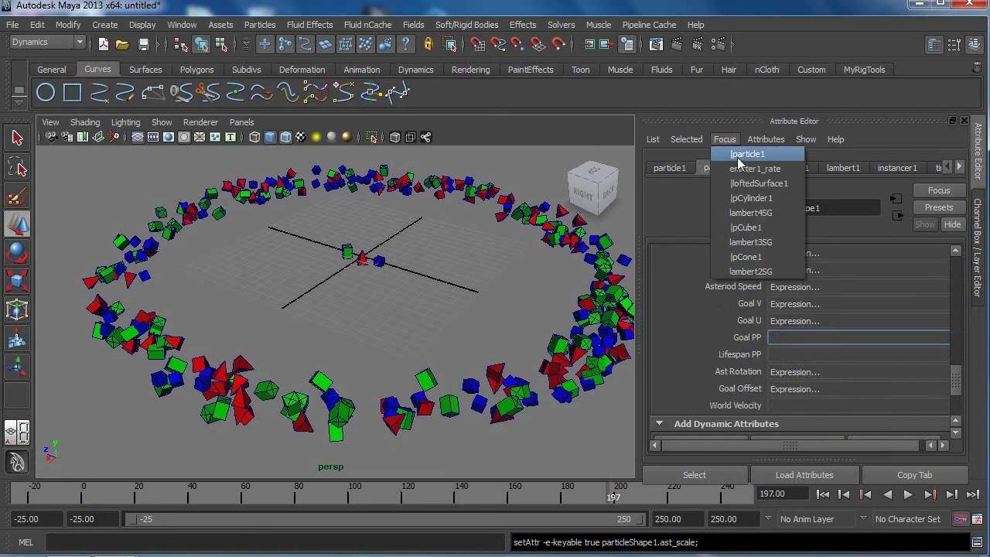
pyautogui.click(744, 156)
pyautogui.click(749, 167)
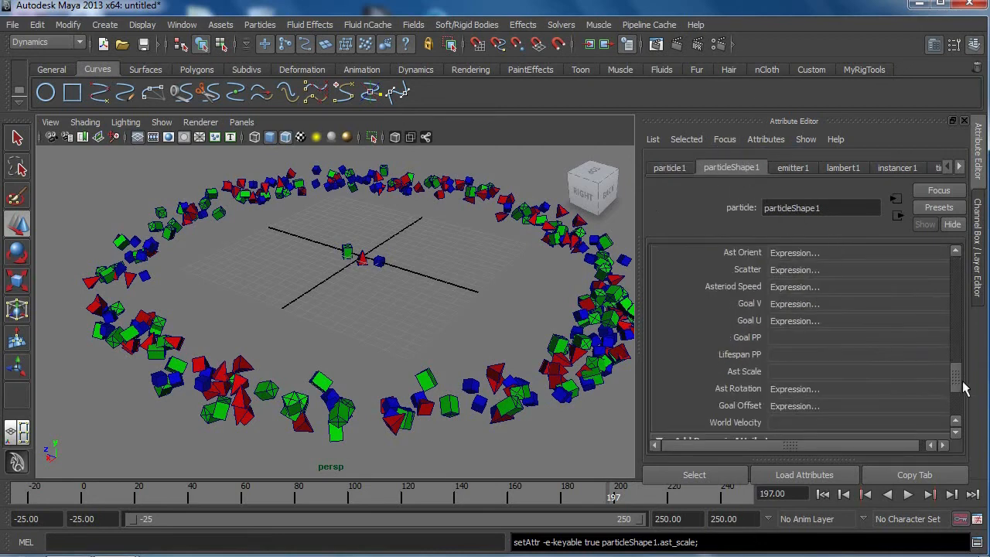
# Step: Open the creation expression for Ast Scale and insert particleShape1.ast_scale=<<rand(0.1,0.2),>> below the ast_rotation line, with enlarged expression text
pyautogui.rightClick(798, 374)
pyautogui.click(808, 381)
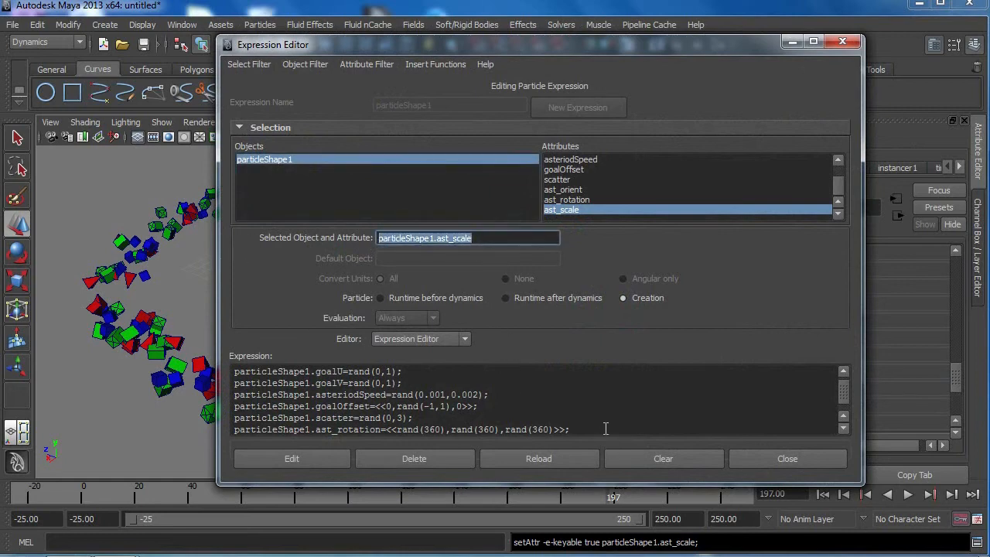
pyautogui.click(604, 424)
pyautogui.press('Return')
pyautogui.hotkey('ctrl', 'v')
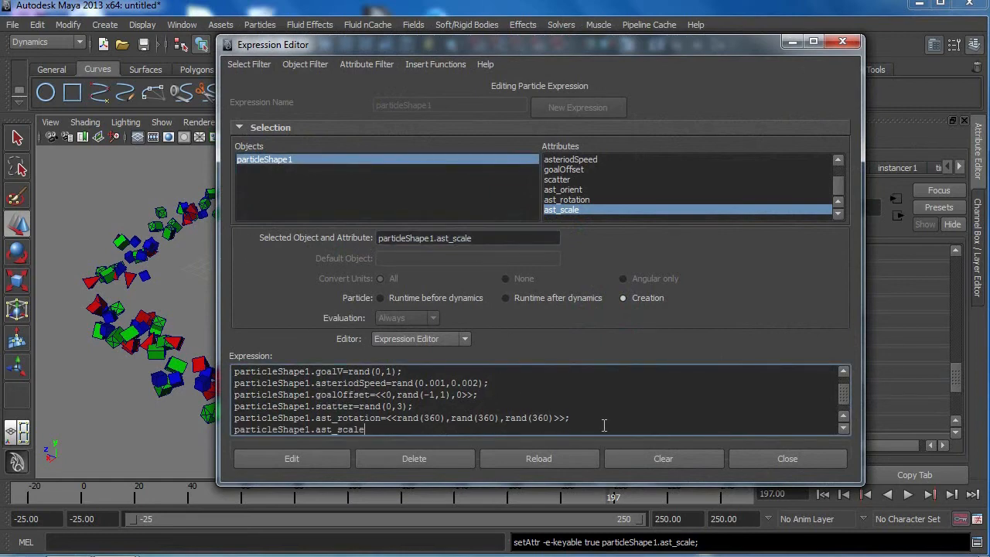
pyautogui.keyDown('ctrl'); pyautogui.scroll(1, 603, 425); pyautogui.keyUp('ctrl')
pyautogui.click(844, 429)
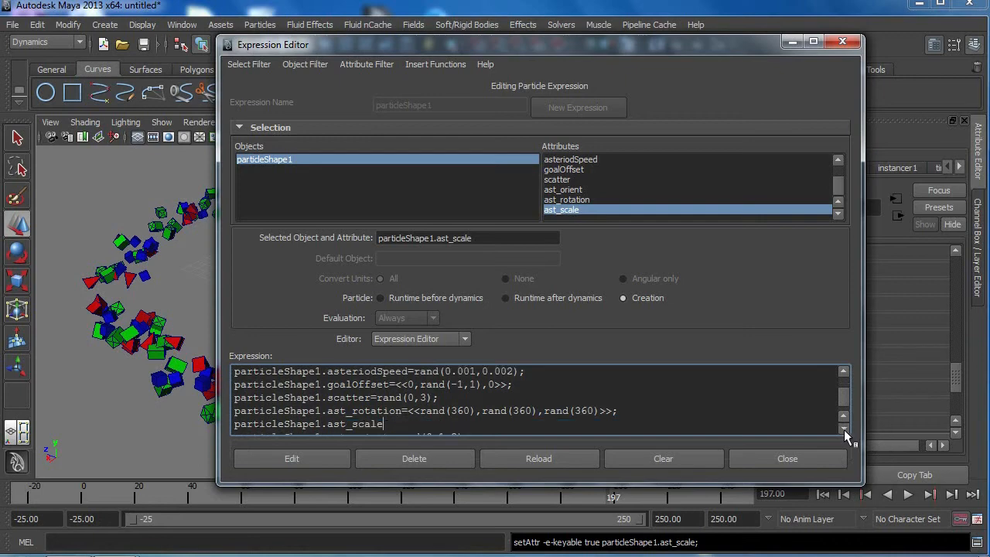
pyautogui.click(844, 429)
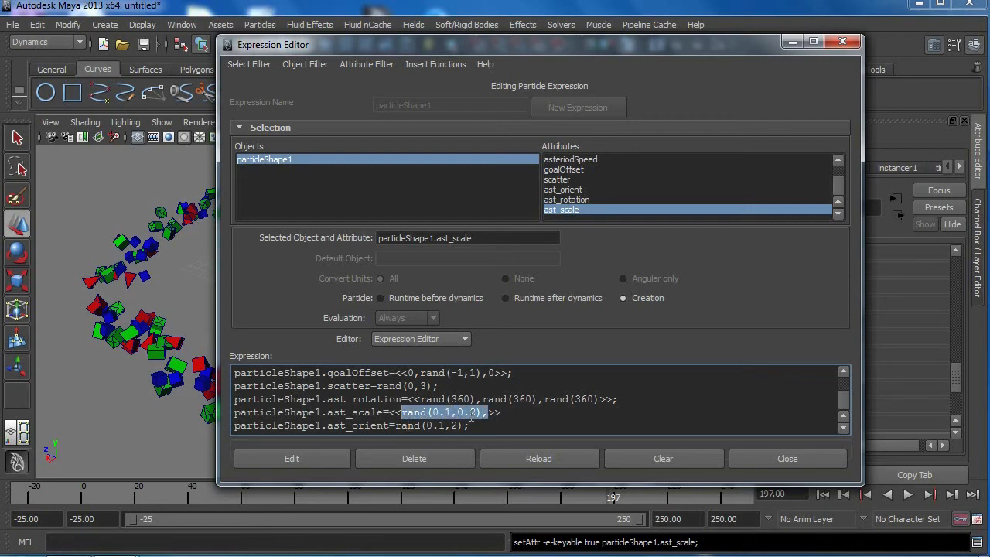
# Step: Repeat rand(0.1,0.2) for the second and third components of the ast_scale vector, apply the creation expression and close the editor
pyautogui.click(489, 412)
pyautogui.write('rand(0.1,0.2),')
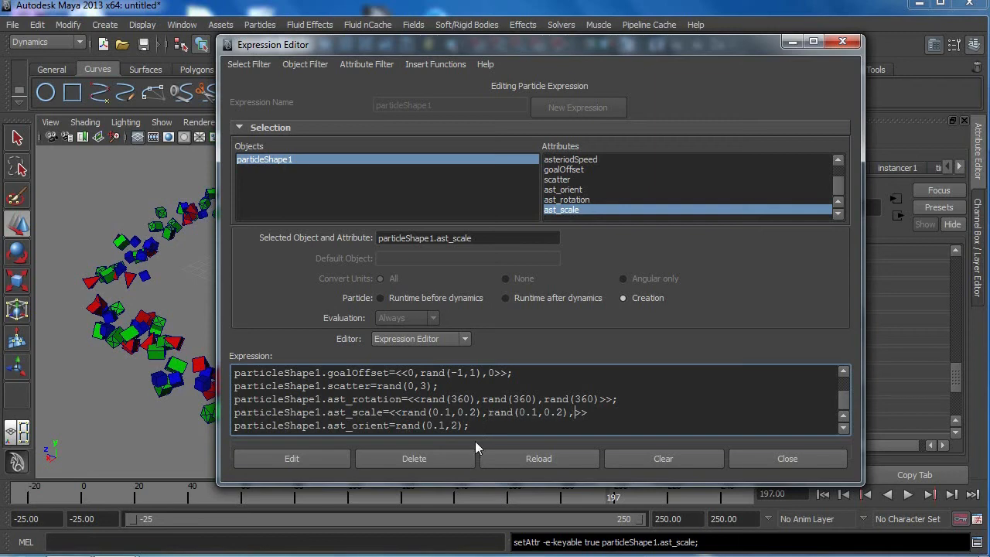
pyautogui.write('rand(0.1,0.2),')
pyautogui.click(301, 461)
pyautogui.click(781, 460)
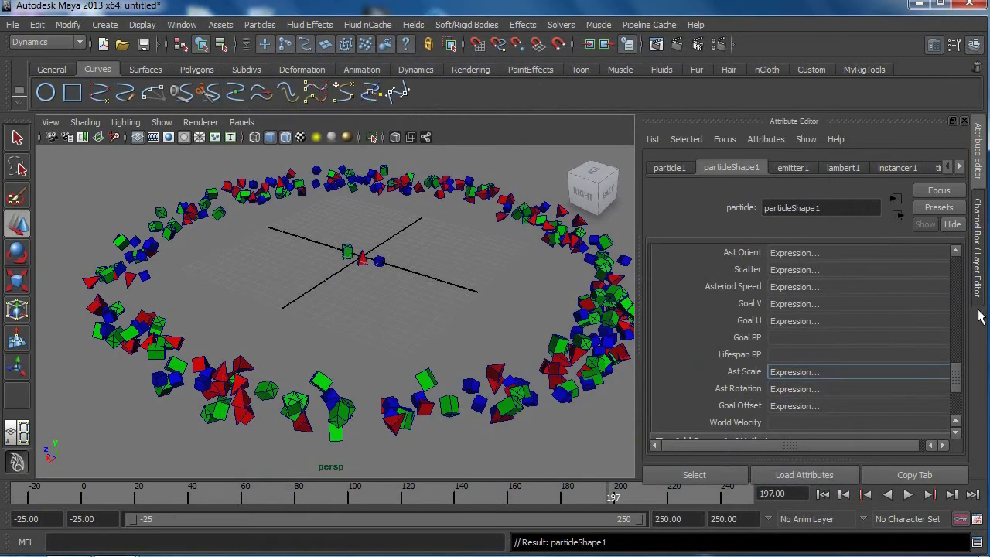
# Step: Set the instancer's Scale general option to ast_scale
pyautogui.moveTo(957, 379); pyautogui.dragTo(967, 307)
pyautogui.click(789, 293)
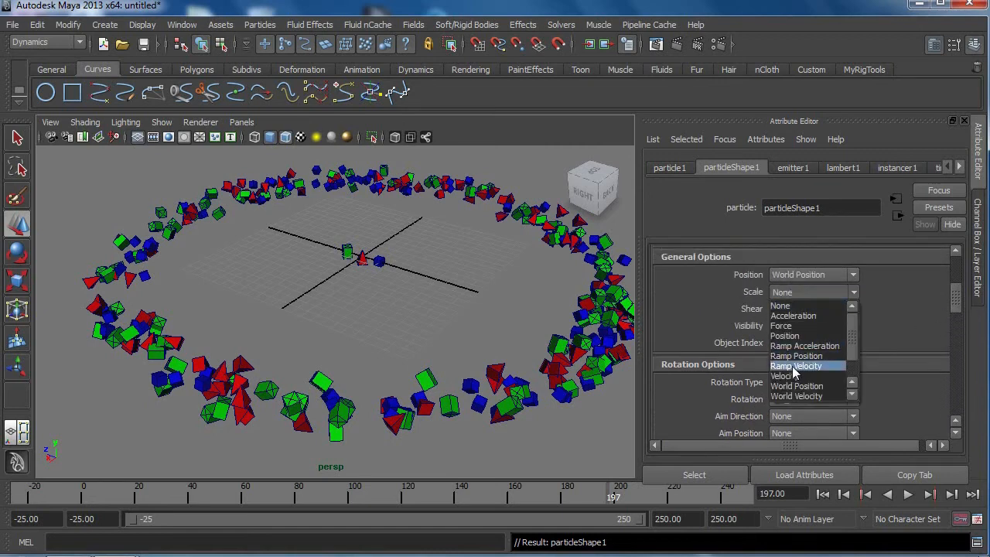
pyautogui.scroll(-1, 799, 398)
pyautogui.click(799, 398)
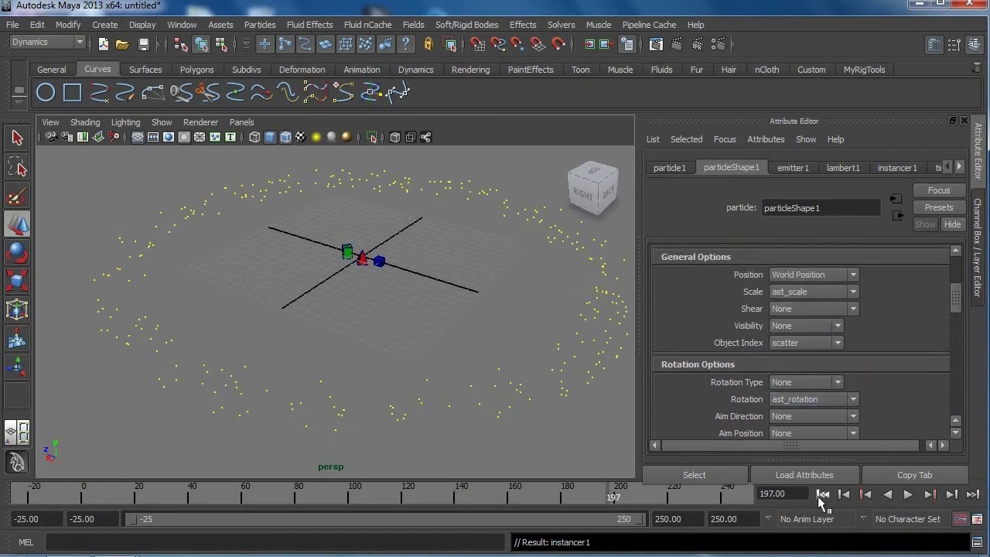
# Step: Play the simulation from the first frame, view the scaled instances from a lower angle with the Channel Box shown, and stop playback
pyautogui.click(909, 495)
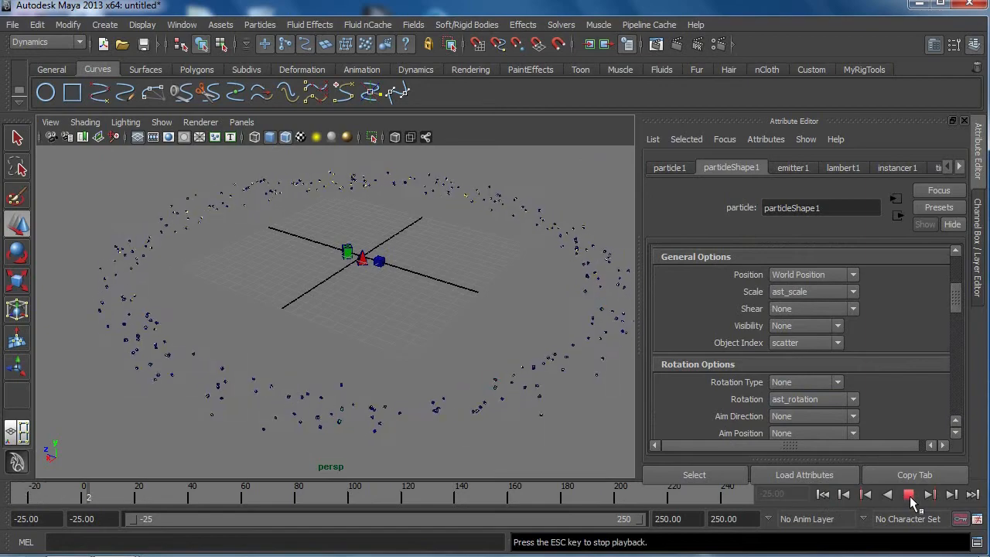
pyautogui.keyDown('alt'); pyautogui.moveTo(461, 382); pyautogui.dragTo(450, 331, button='middle'); pyautogui.keyUp('alt')
pyautogui.keyDown('alt'); pyautogui.moveTo(451, 332); pyautogui.dragTo(353, 371, button='right'); pyautogui.keyUp('alt')
pyautogui.keyDown('alt'); pyautogui.moveTo(354, 372); pyautogui.dragTo(379, 437); pyautogui.keyUp('alt')
pyautogui.click(979, 279)
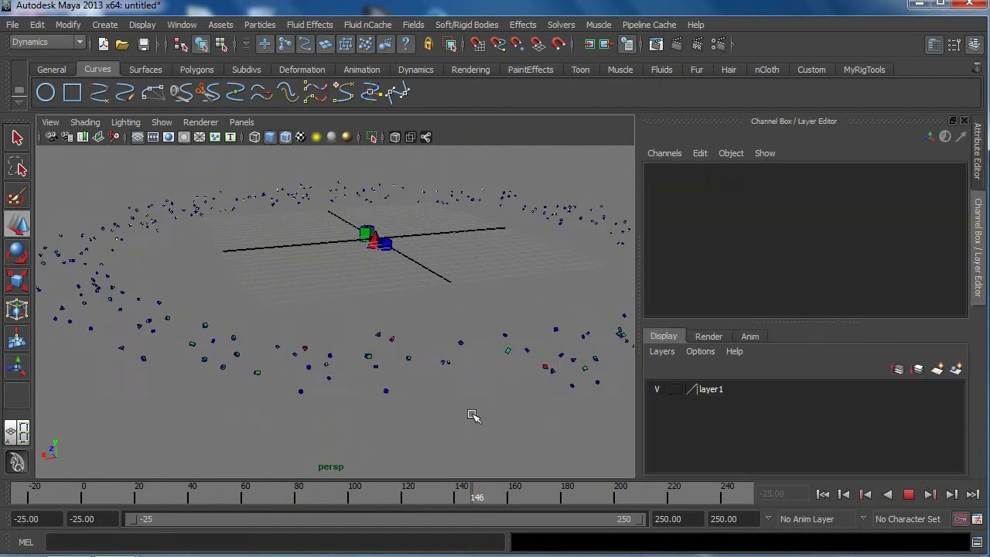
pyautogui.click(907, 494)
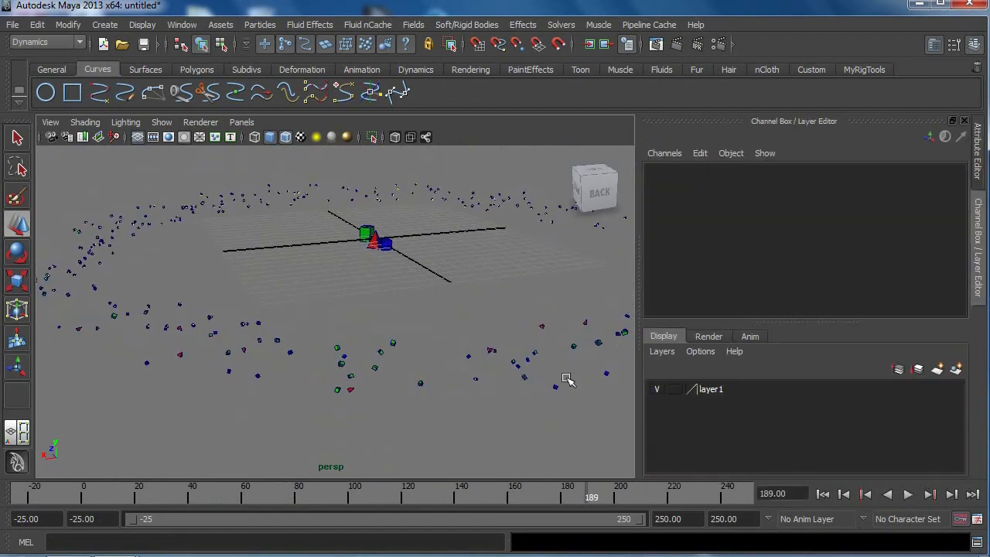
# Step: Maximize the perspective view with only the time slider below it and replay the simulation from the first frame to examine the ring closely
pyautogui.press('space')
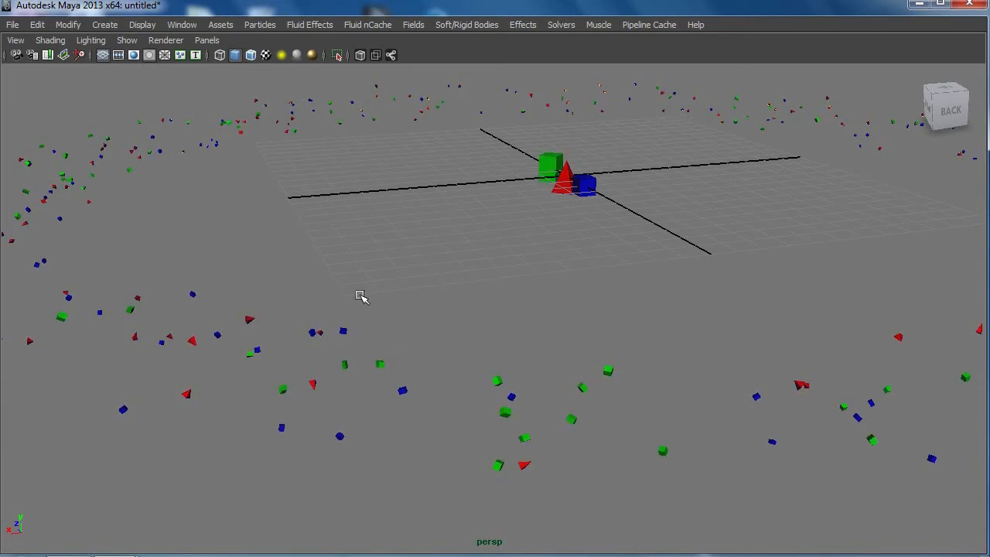
pyautogui.press('space')
pyautogui.hotkey('ctrl', 'space')
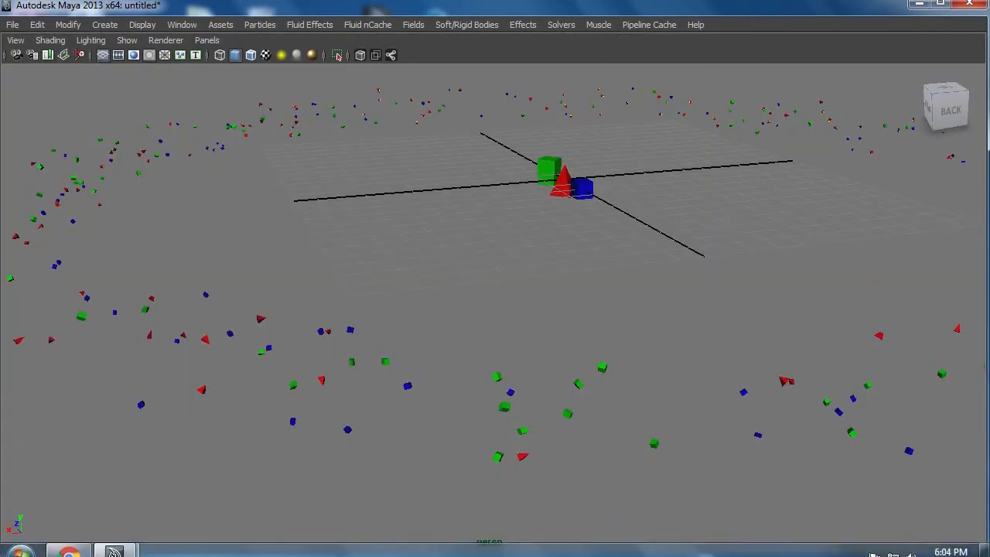
pyautogui.press('space')
pyautogui.moveTo(777, 253); pyautogui.dragTo(772, 281)
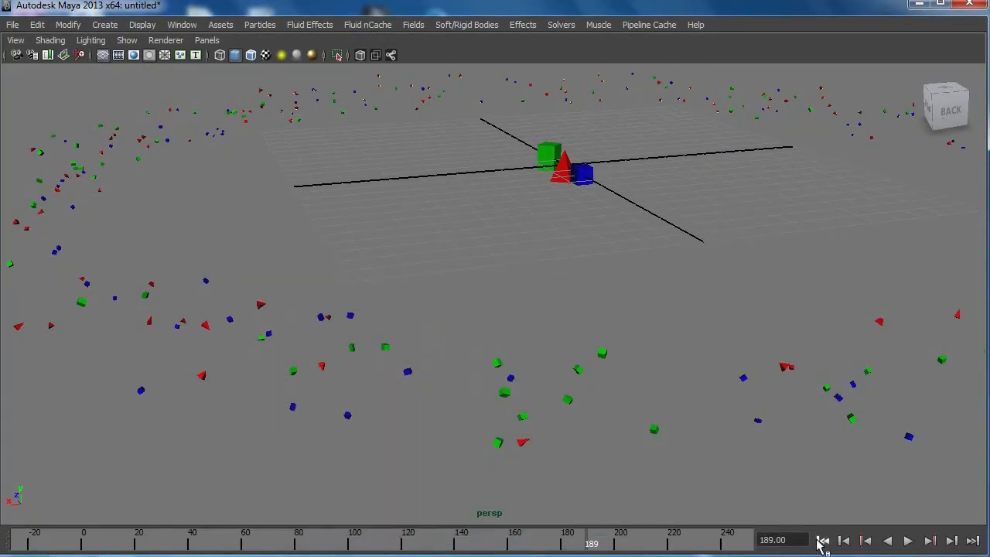
pyautogui.click(823, 540)
pyautogui.click(907, 541)
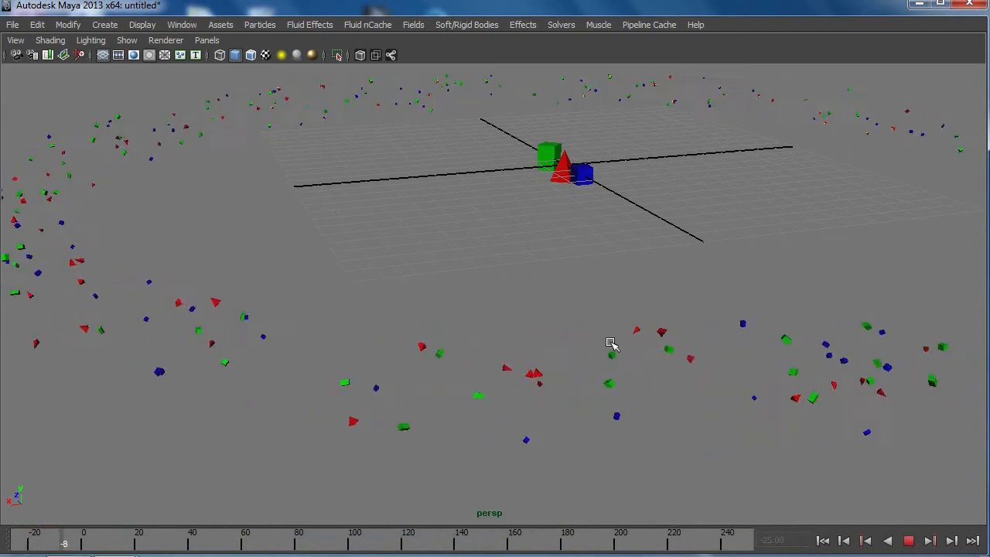
pyautogui.scroll(1, 378, 313)
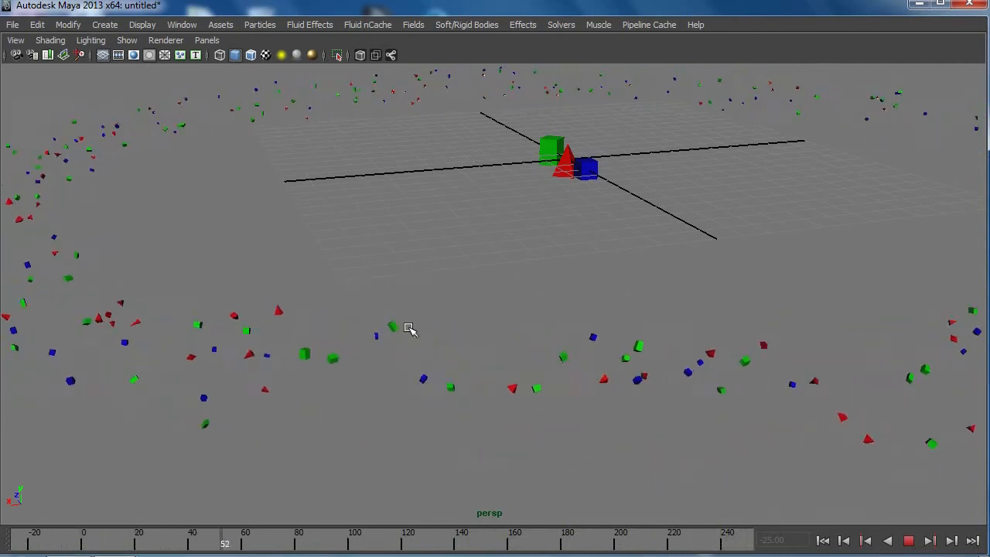
# Step: Stop the simulation and display particleShape1's attributes down to the per-particle expressions
pyautogui.click(909, 541)
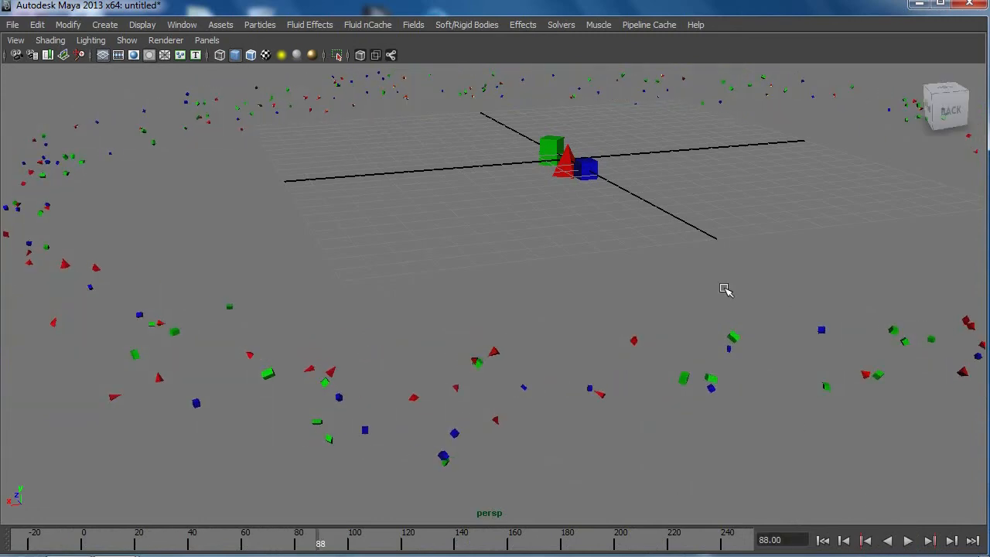
pyautogui.hotkey('ctrl', 'a')
pyautogui.click(740, 57)
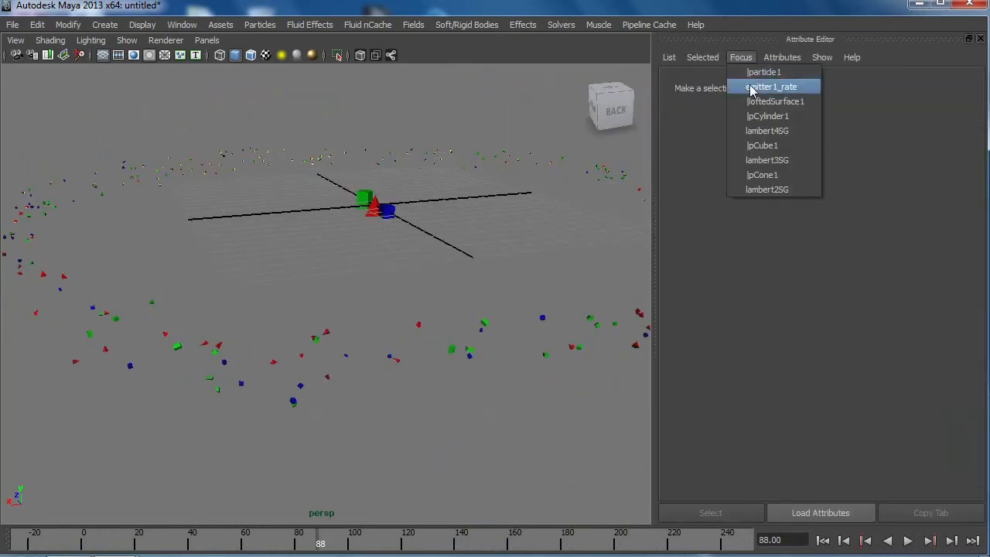
pyautogui.click(755, 76)
pyautogui.click(747, 86)
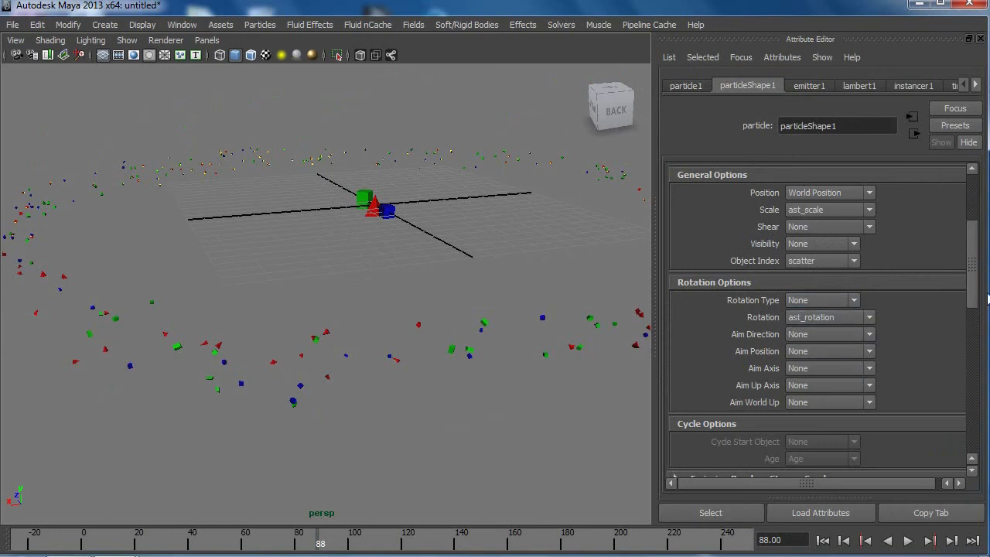
pyautogui.scroll(-15, 967, 356)
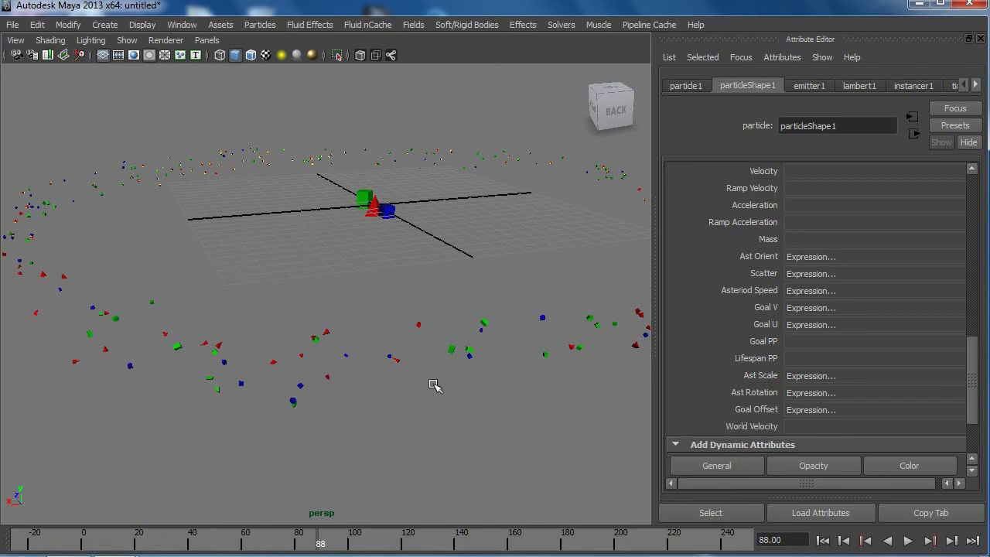
# Step: Examine the instanced asteroids up close and then the whole ring from a higher, wider angle
pyautogui.keyDown('alt'); pyautogui.moveTo(370, 395); pyautogui.dragTo(409, 466, button='right'); pyautogui.keyUp('alt')
pyautogui.keyDown('alt'); pyautogui.moveTo(408, 466); pyautogui.dragTo(482, 422, button='middle'); pyautogui.keyUp('alt')
pyautogui.keyDown('alt'); pyautogui.moveTo(482, 423); pyautogui.dragTo(445, 427, button='right'); pyautogui.keyUp('alt')
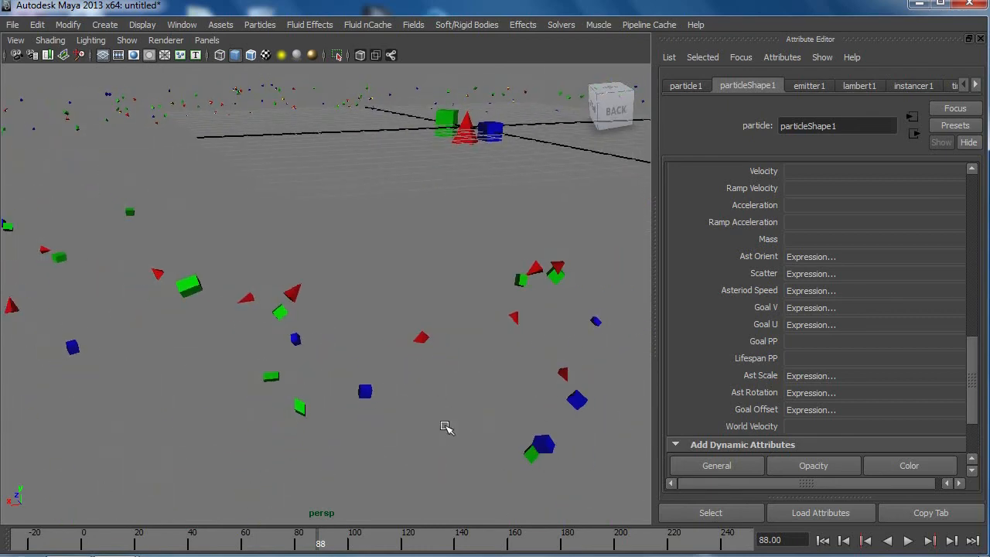
pyautogui.keyDown('alt'); pyautogui.moveTo(433, 373); pyautogui.dragTo(330, 385, button='right'); pyautogui.keyUp('alt')
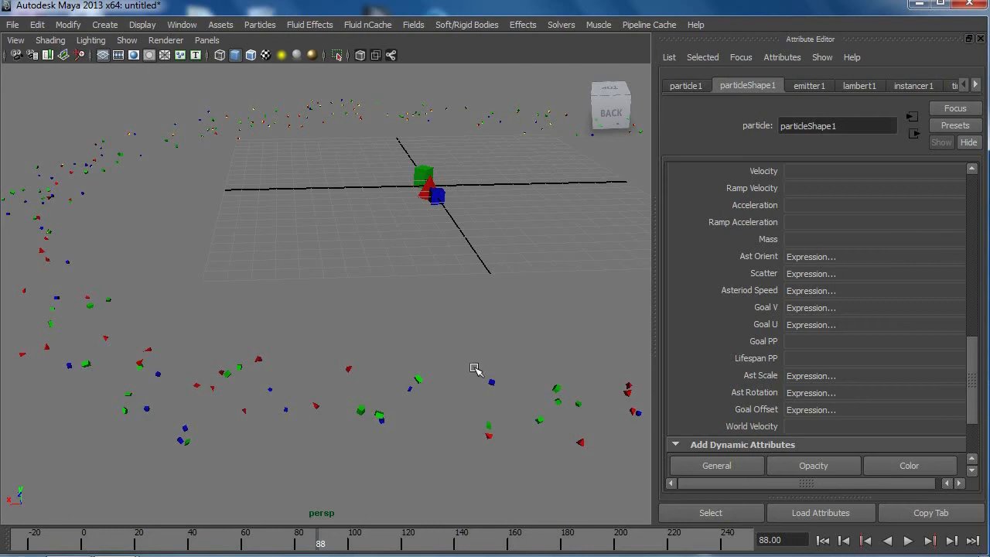
pyautogui.keyDown('alt'); pyautogui.moveTo(423, 365); pyautogui.dragTo(254, 372); pyautogui.keyUp('alt')
pyautogui.keyDown('alt'); pyautogui.moveTo(254, 372); pyautogui.dragTo(287, 453, button='right'); pyautogui.keyUp('alt')
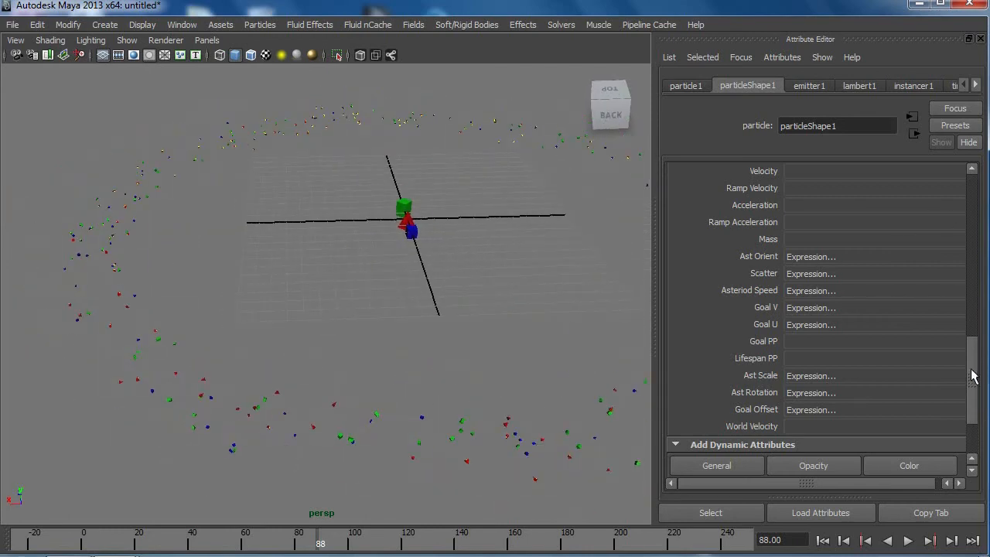
# Step: Collapse particleShape1's Instancer and Per Particle (Array) Attributes sections and expand its Render Attributes
pyautogui.moveTo(973, 376); pyautogui.dragTo(984, 207)
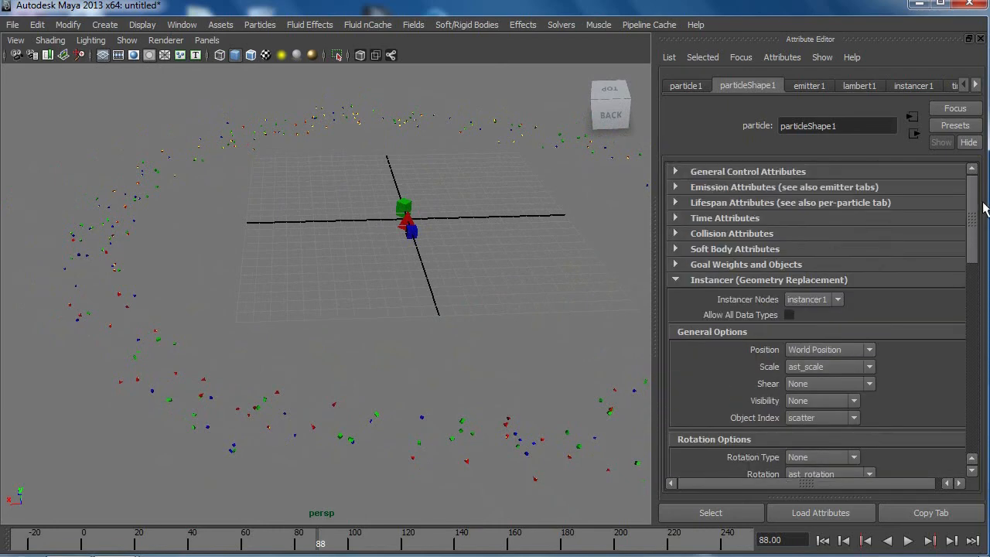
pyautogui.click(741, 280)
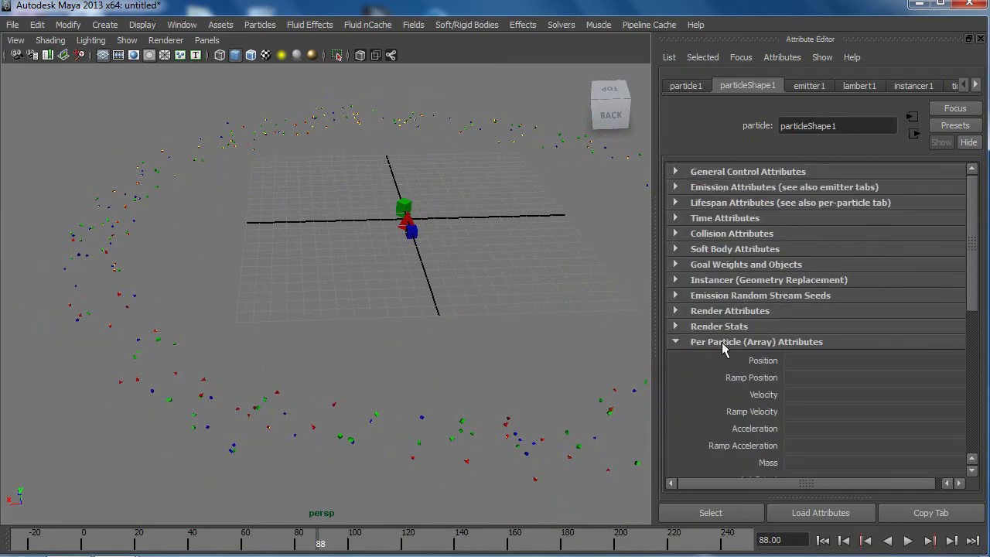
pyautogui.click(721, 343)
pyautogui.click(722, 358)
pyautogui.click(735, 312)
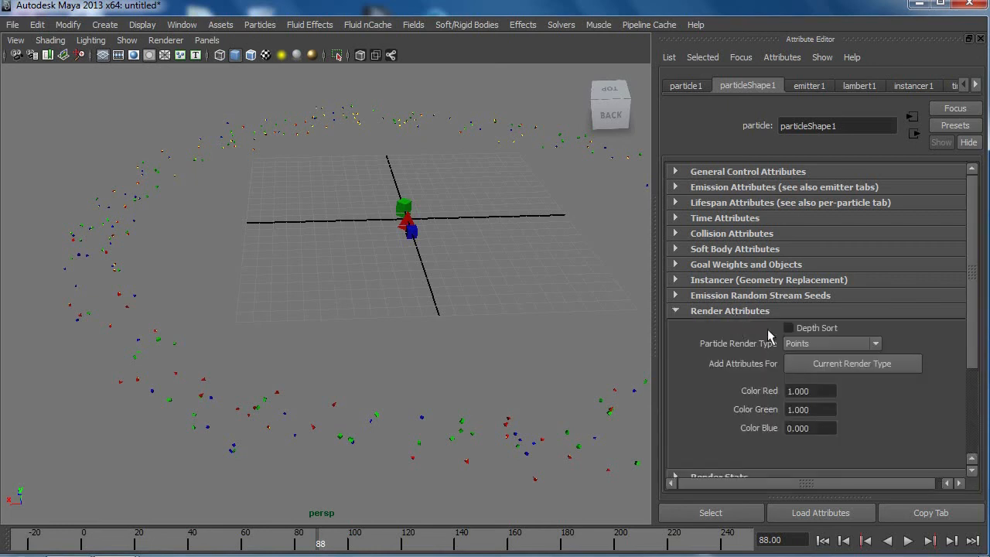
# Step: Hide the particle1 object using the Outliner, leaving instancer1 displayed, and minimize the Outliner
pyautogui.click(126, 40)
pyautogui.click(511, 217)
pyautogui.click(182, 24)
pyautogui.click(242, 137)
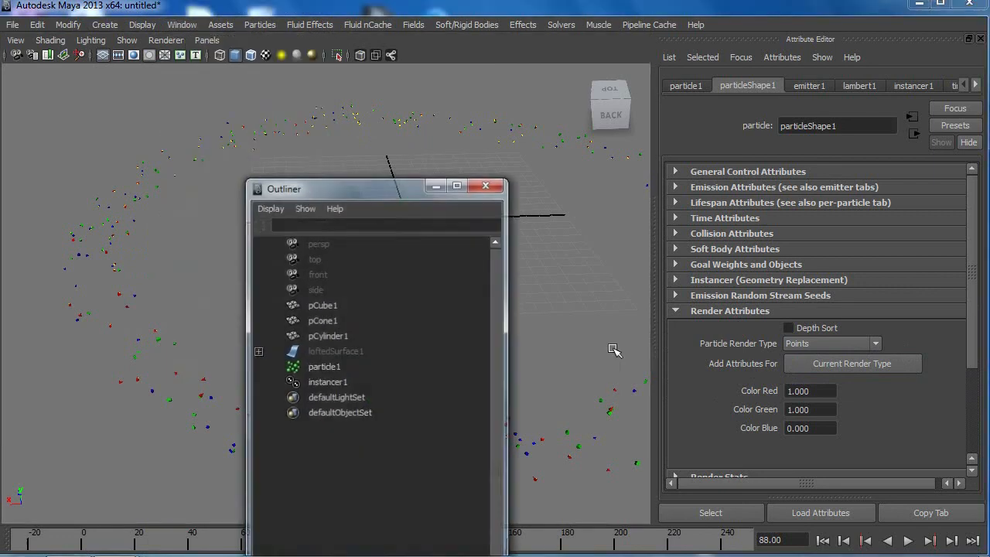
pyautogui.click(340, 365)
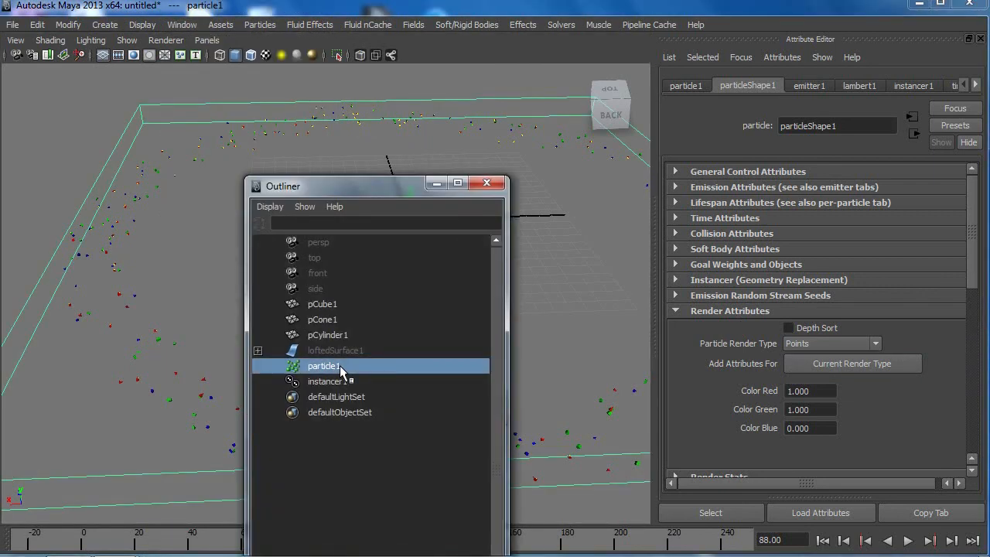
pyautogui.hotkey('ctrl', 'h')
pyautogui.click(338, 383)
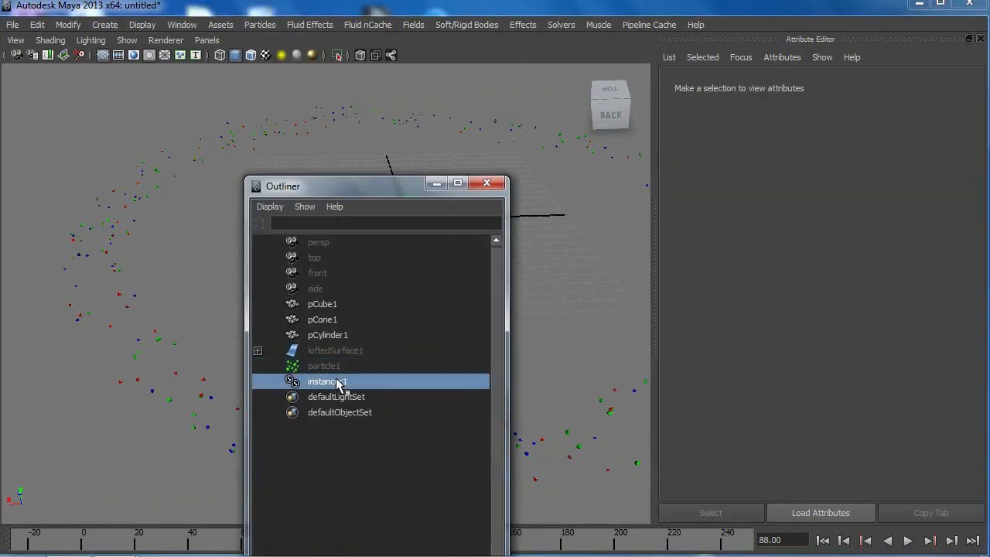
pyautogui.click(340, 368)
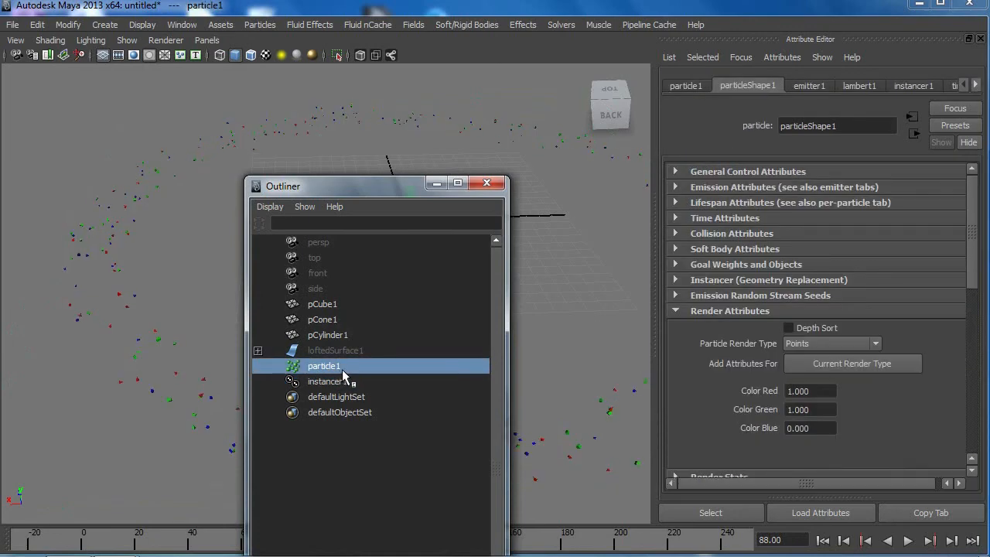
pyautogui.click(437, 182)
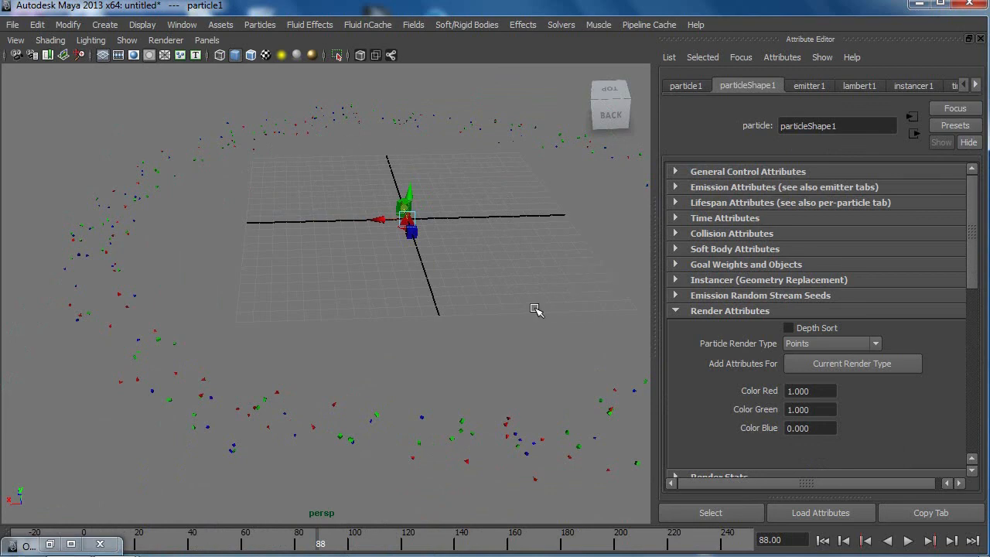
# Step: Clear the selection, cycle the perspective view's background to black and hide the grid
pyautogui.click(532, 305)
pyautogui.hotkey('alt', 'b')
pyautogui.hotkey('alt', 'b')
pyautogui.hotkey('alt', 'b')
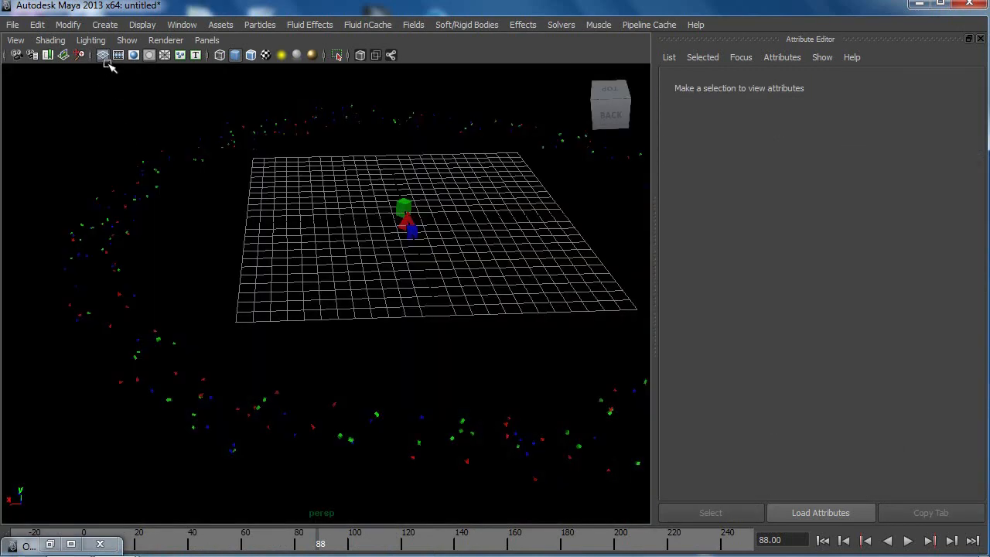
pyautogui.click(102, 55)
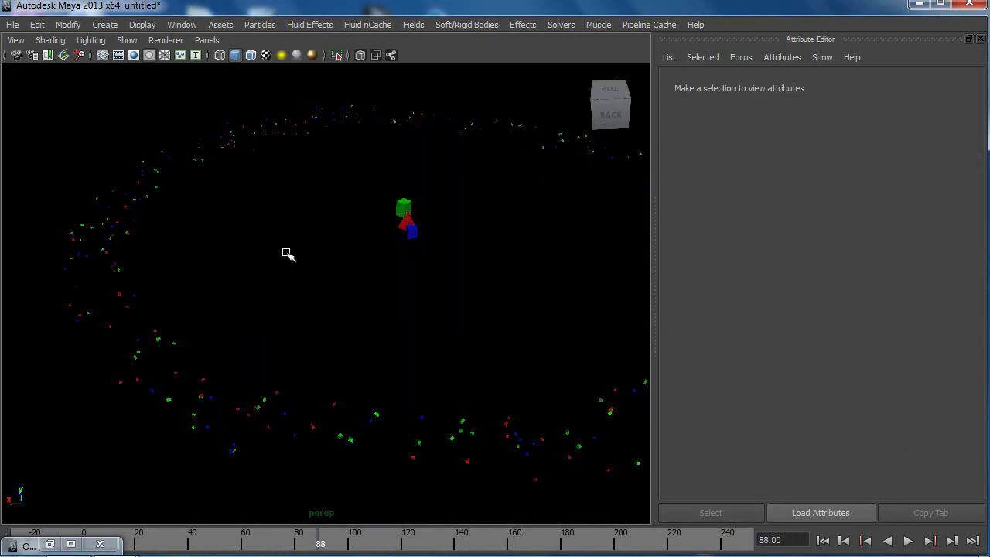
# Step: Play the simulation from the first frame, examine the moving asteroids from closer in against the black background, and stop playback
pyautogui.click(822, 539)
pyautogui.click(908, 540)
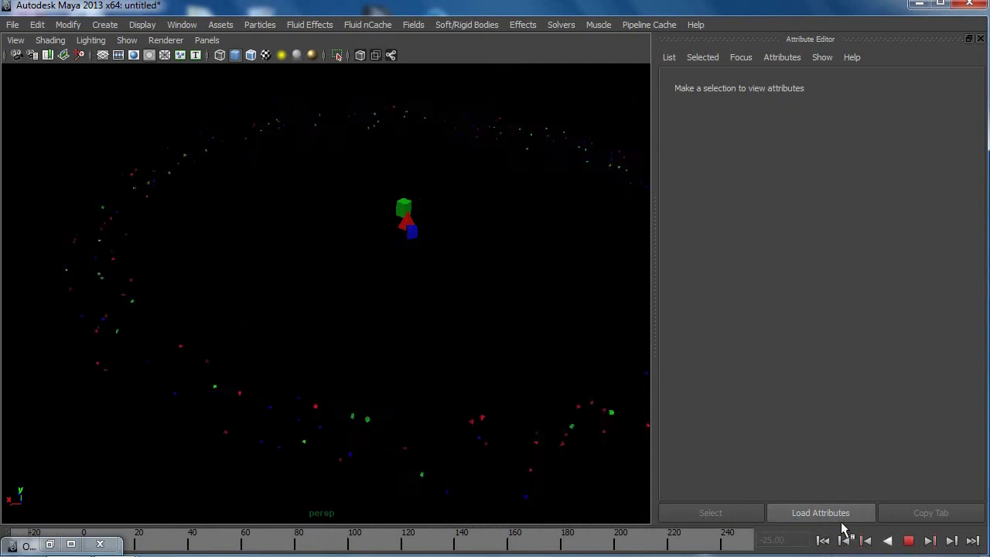
pyautogui.keyDown('alt'); pyautogui.moveTo(307, 355); pyautogui.dragTo(358, 410, button='right'); pyautogui.keyUp('alt')
pyautogui.keyDown('alt'); pyautogui.moveTo(356, 410); pyautogui.dragTo(448, 413, button='middle'); pyautogui.keyUp('alt')
pyautogui.keyDown('alt'); pyautogui.moveTo(379, 378); pyautogui.dragTo(402, 400, button='right'); pyautogui.keyUp('alt')
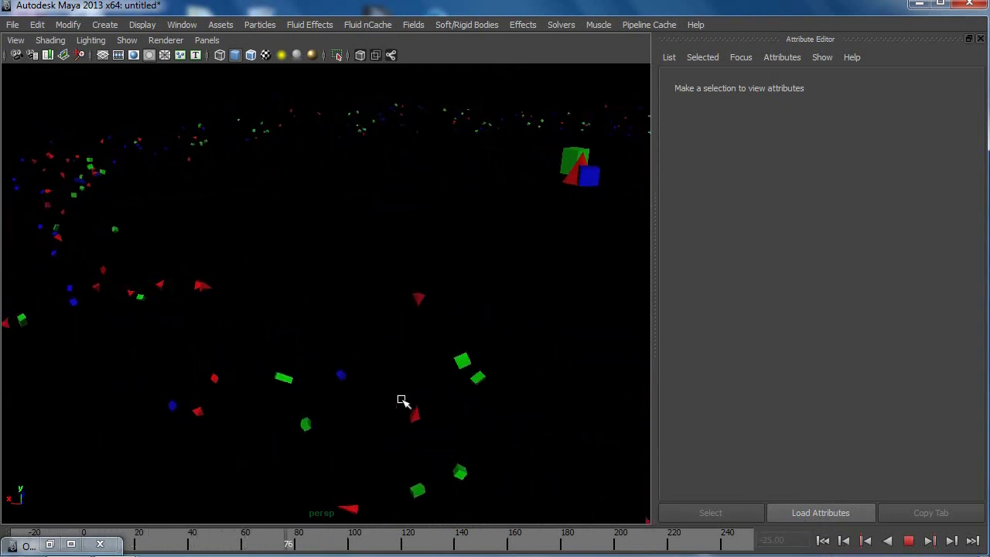
pyautogui.click(909, 541)
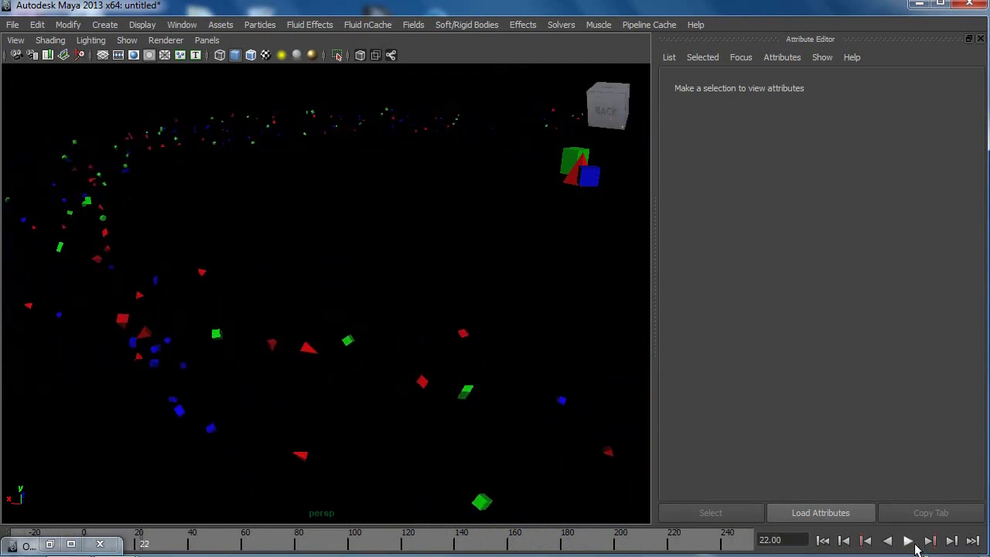